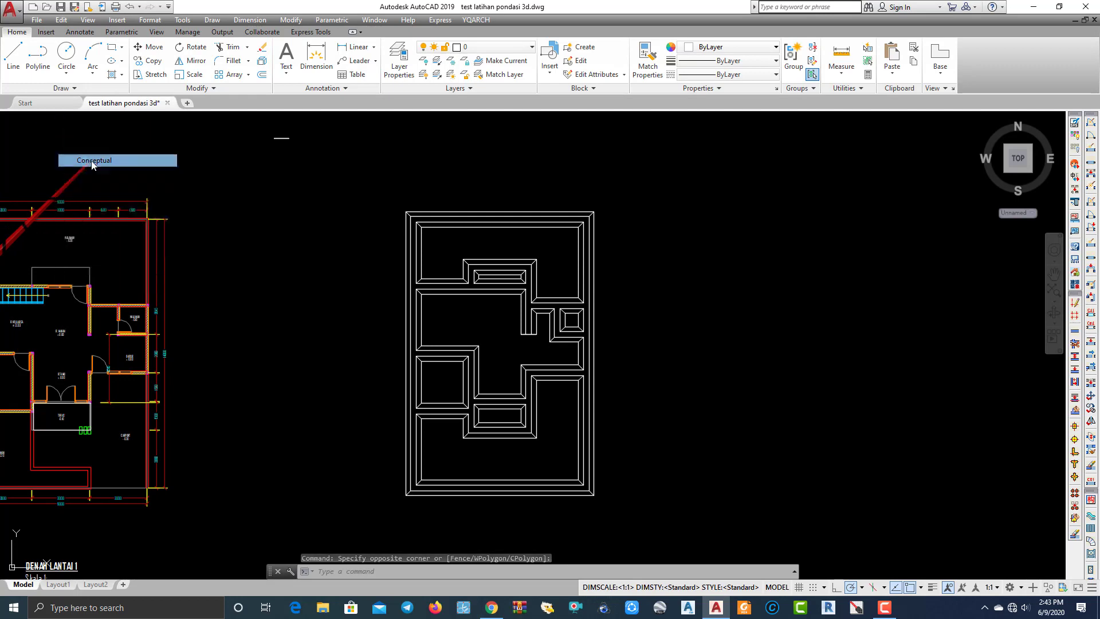
View the 3D foundation model and the foundation section drawing from the SW Isometric direction.
{"action": "scroll", "coordinate": [491, 319], "scroll_direction": "up", "scroll_amount": 5}
{"action": "scroll", "coordinate": [618, 354], "scroll_direction": "down", "scroll_amount": 3}
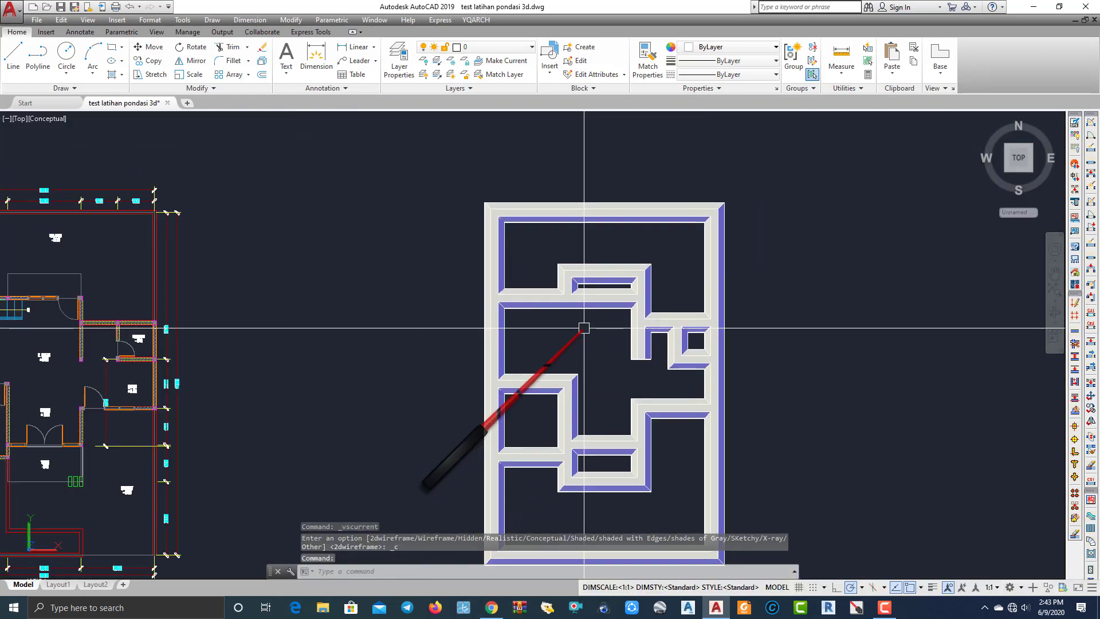
{"action": "left_click", "coordinate": [18, 121]}
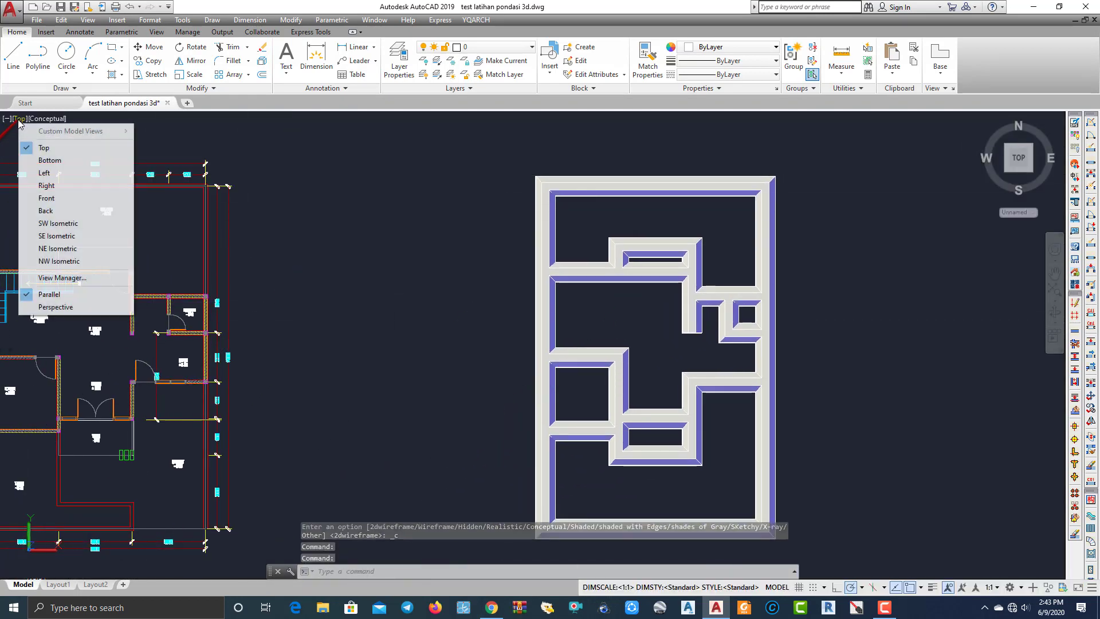
{"action": "left_click", "coordinate": [57, 223]}
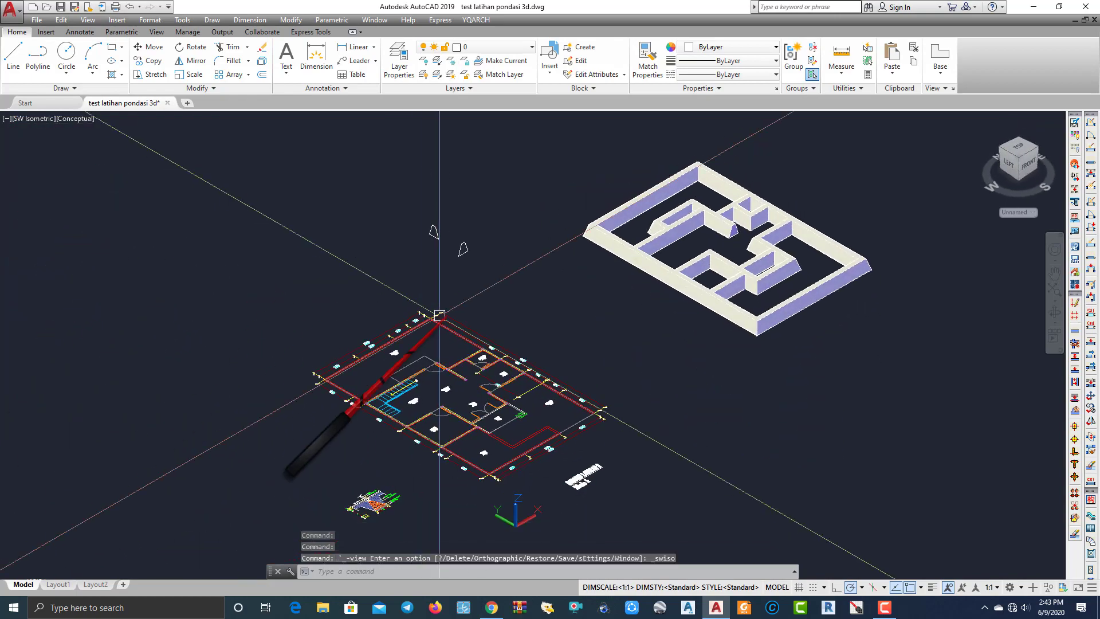
{"action": "scroll", "coordinate": [531, 349], "scroll_direction": "up", "scroll_amount": 10}
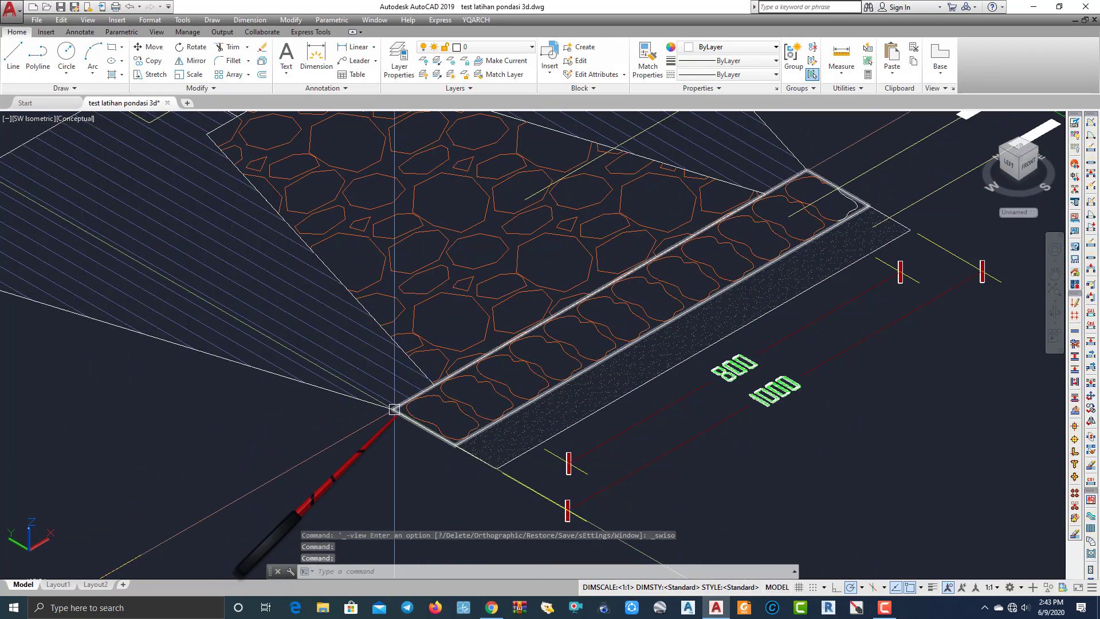
Return to the Top view and examine the foundation section's base layers and their dimensions.
{"action": "left_click", "coordinate": [33, 123]}
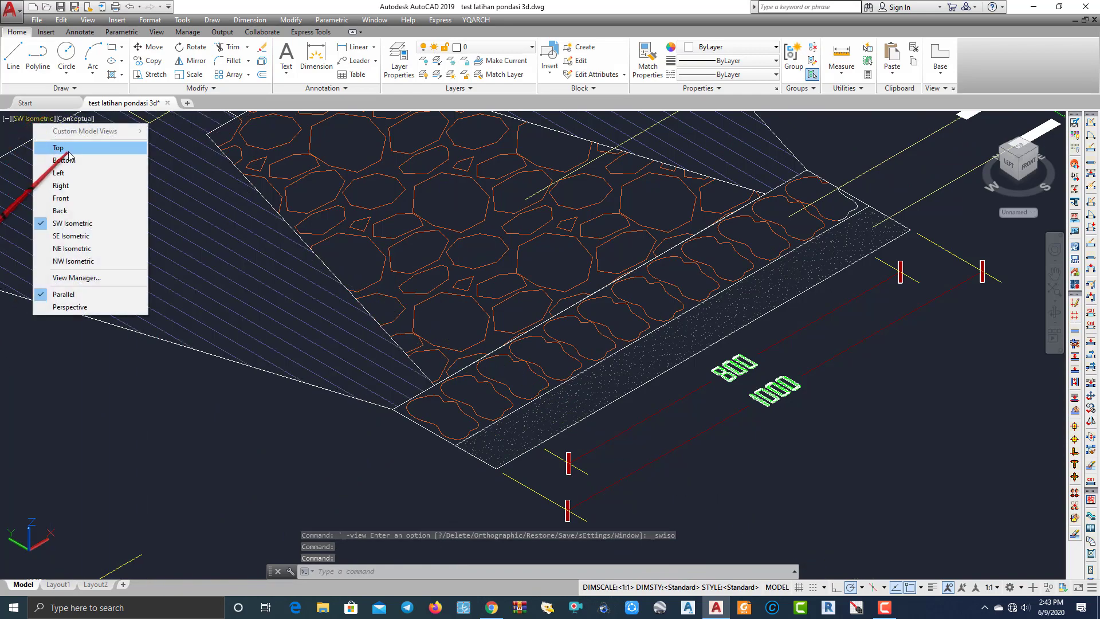
{"action": "left_click", "coordinate": [62, 148]}
{"action": "scroll", "coordinate": [184, 437], "scroll_direction": "up", "scroll_amount": 15}
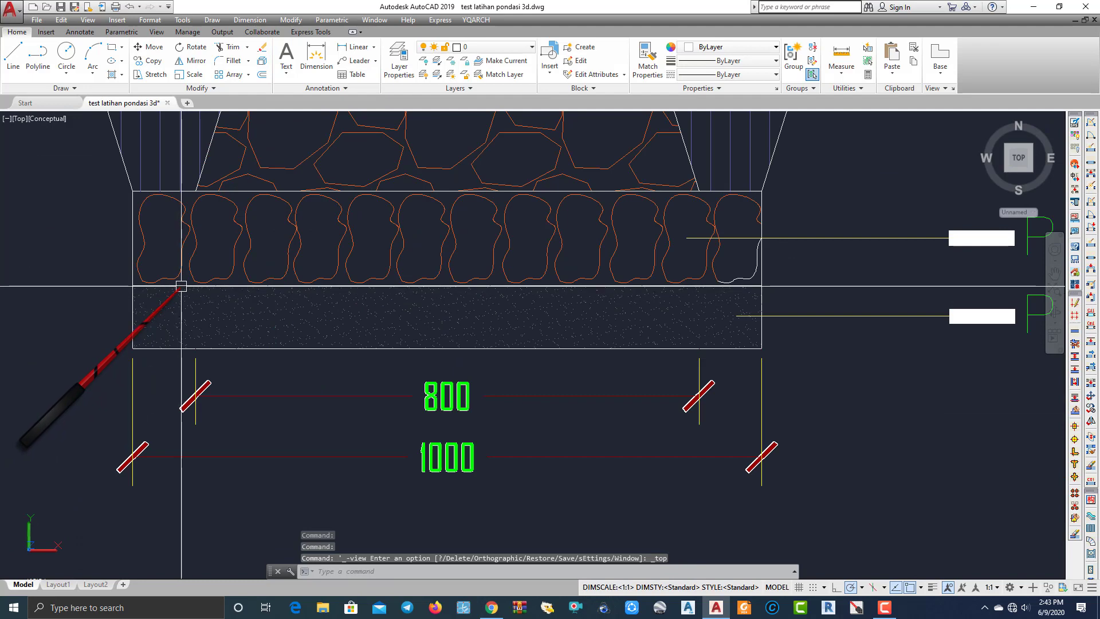
{"action": "scroll", "coordinate": [426, 194], "scroll_direction": "down", "scroll_amount": 4}
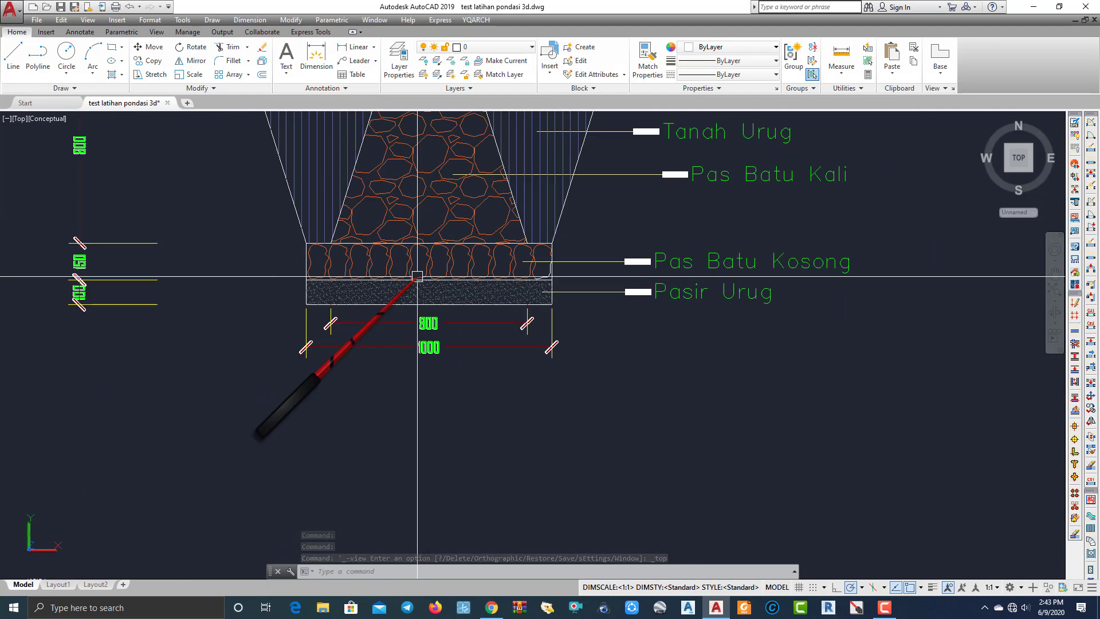
{"action": "middle_click_drag", "start_coordinate": [408, 290], "coordinate": [343, 396]}
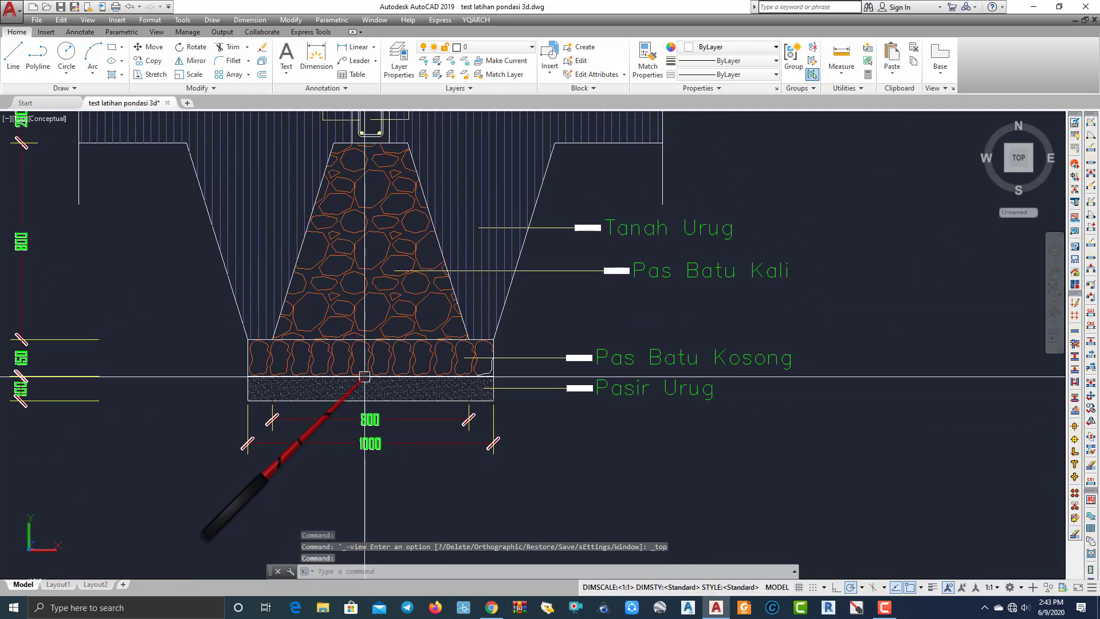
{"action": "scroll", "coordinate": [394, 339], "scroll_direction": "up", "scroll_amount": 4}
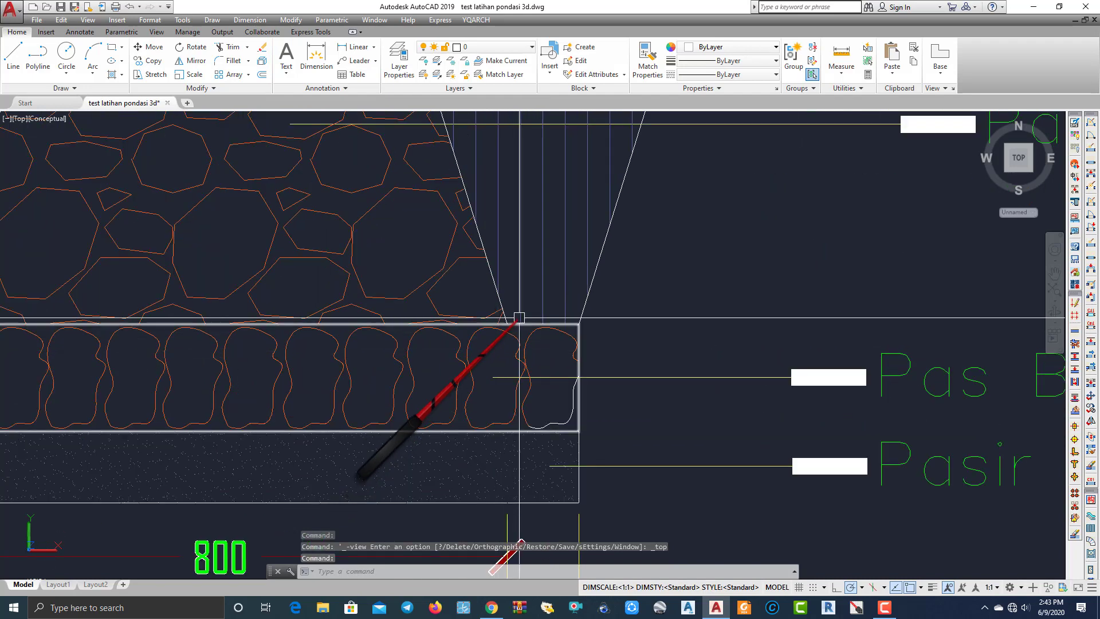
{"action": "scroll", "coordinate": [536, 325], "scroll_direction": "down", "scroll_amount": 4}
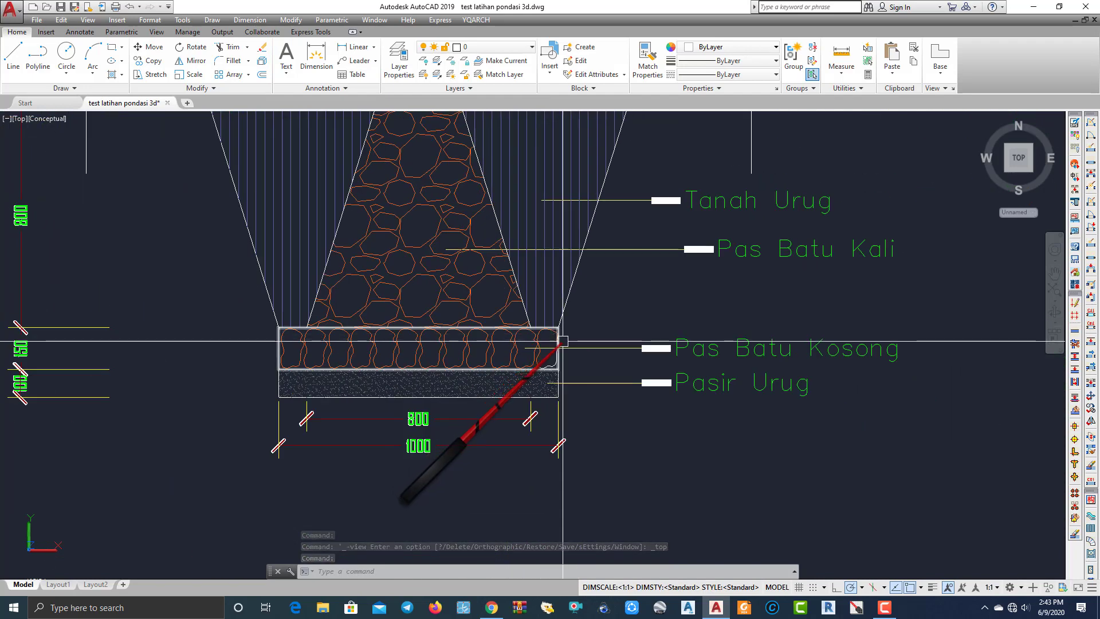
{"action": "scroll", "coordinate": [533, 352], "scroll_direction": "down", "scroll_amount": 2}
{"action": "scroll", "coordinate": [493, 366], "scroll_direction": "up", "scroll_amount": 5}
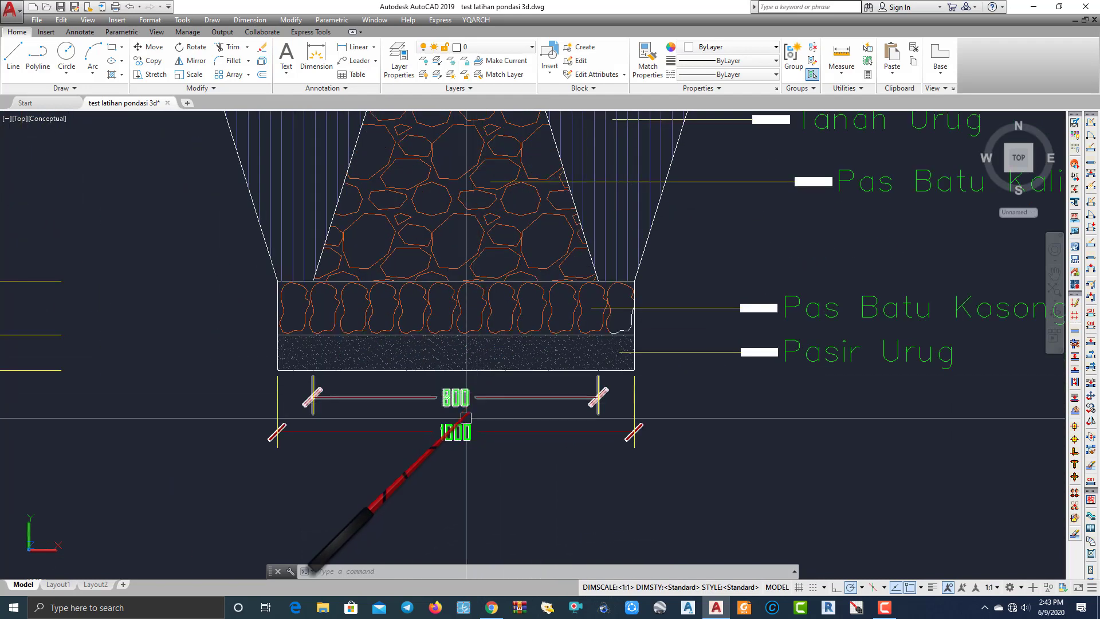
Set the visual style to 2D Wireframe.
{"action": "left_click", "coordinate": [48, 120]}
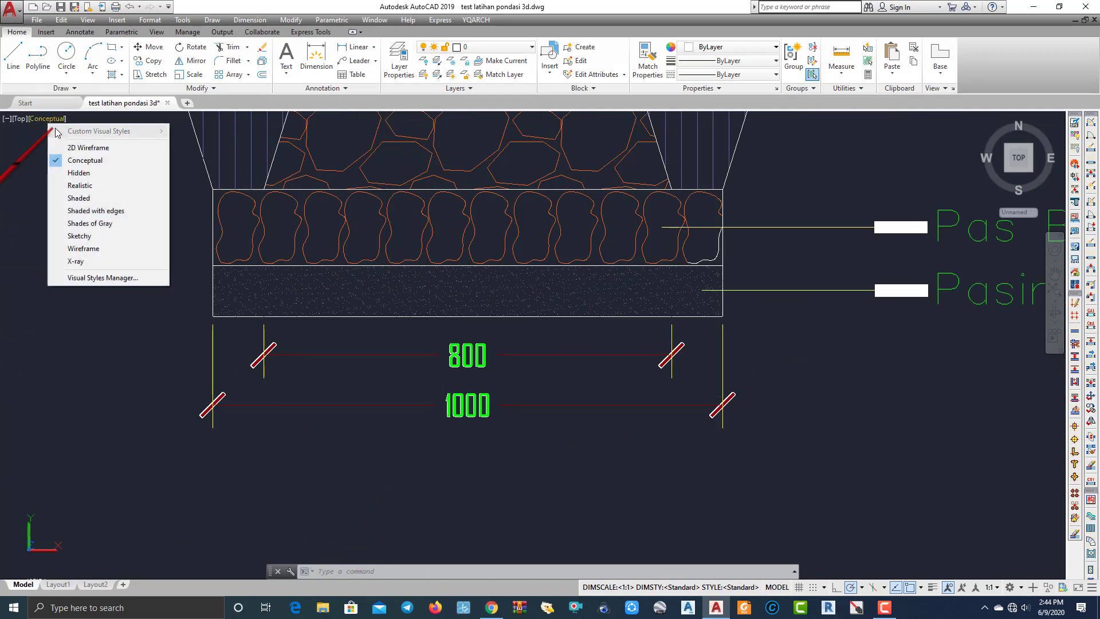
{"action": "left_click", "coordinate": [75, 149]}
{"action": "mouse_move", "coordinate": [282, 327]}
{"action": "middle_mouse_down"}
{"action": "mouse_move", "coordinate": [177, 363]}
{"action": "mouse_move", "coordinate": [256, 363]}
{"action": "middle_mouse_up"}
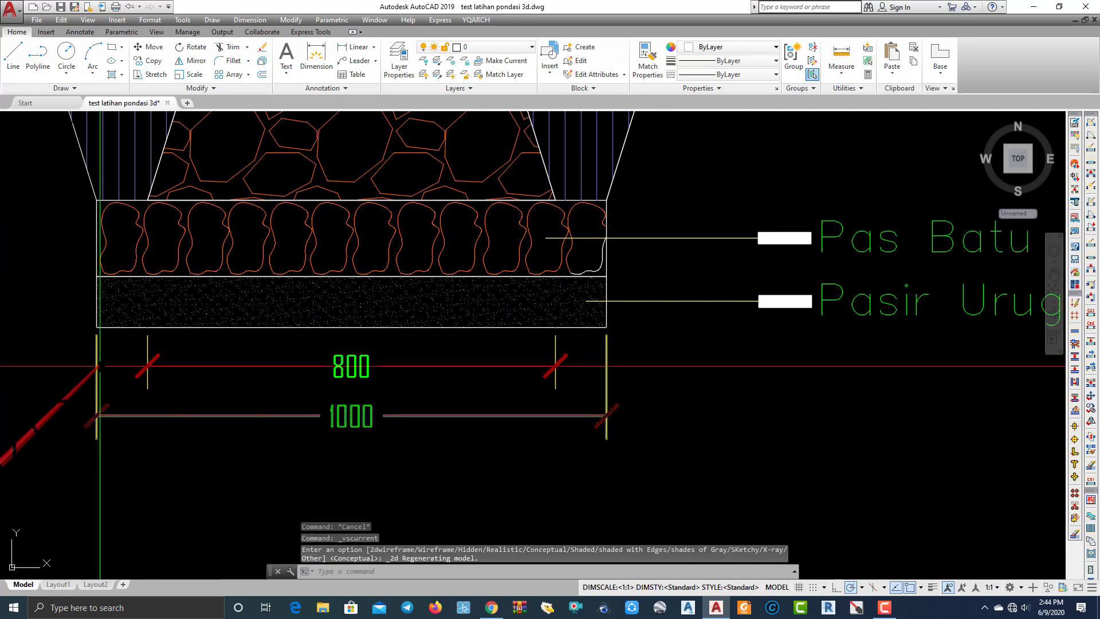
Examine the overall base width dimension and the layer height dimensions of the foundation section.
{"action": "left_click", "coordinate": [498, 439]}
{"action": "left_click", "coordinate": [178, 406]}
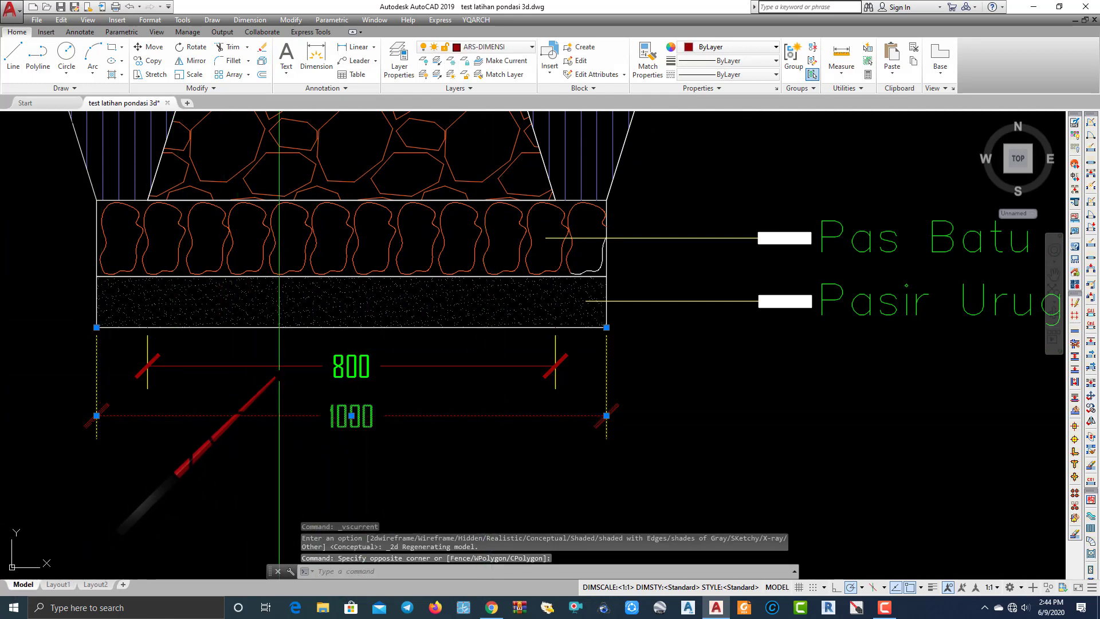
{"action": "middle_click_drag", "start_coordinate": [279, 374], "coordinate": [464, 408]}
{"action": "scroll", "coordinate": [387, 408], "scroll_direction": "down", "scroll_amount": 3}
{"action": "scroll", "coordinate": [155, 353], "scroll_direction": "up", "scroll_amount": 3}
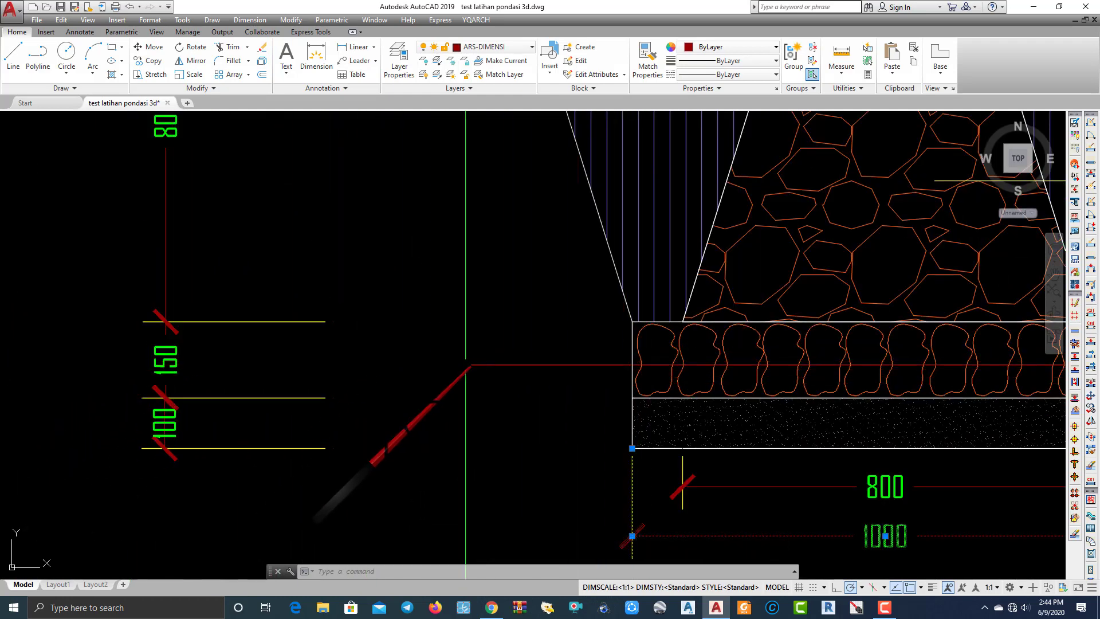
{"action": "scroll", "coordinate": [465, 365], "scroll_direction": "down", "scroll_amount": 6}
{"action": "scroll", "coordinate": [560, 401], "scroll_direction": "up", "scroll_amount": 3}
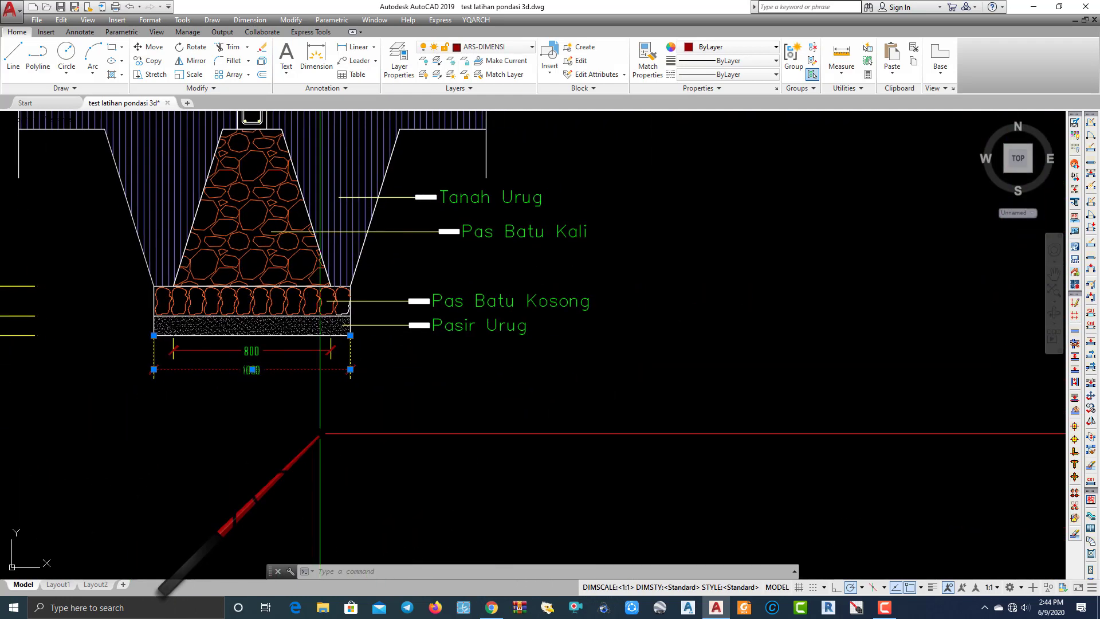
{"action": "scroll", "coordinate": [441, 444], "scroll_direction": "down", "scroll_amount": 8}
{"action": "middle_click_drag", "start_coordinate": [600, 454], "coordinate": [485, 446]}
{"action": "key", "text": "Escape"}
{"action": "middle_click_drag", "start_coordinate": [538, 361], "coordinate": [449, 488]}
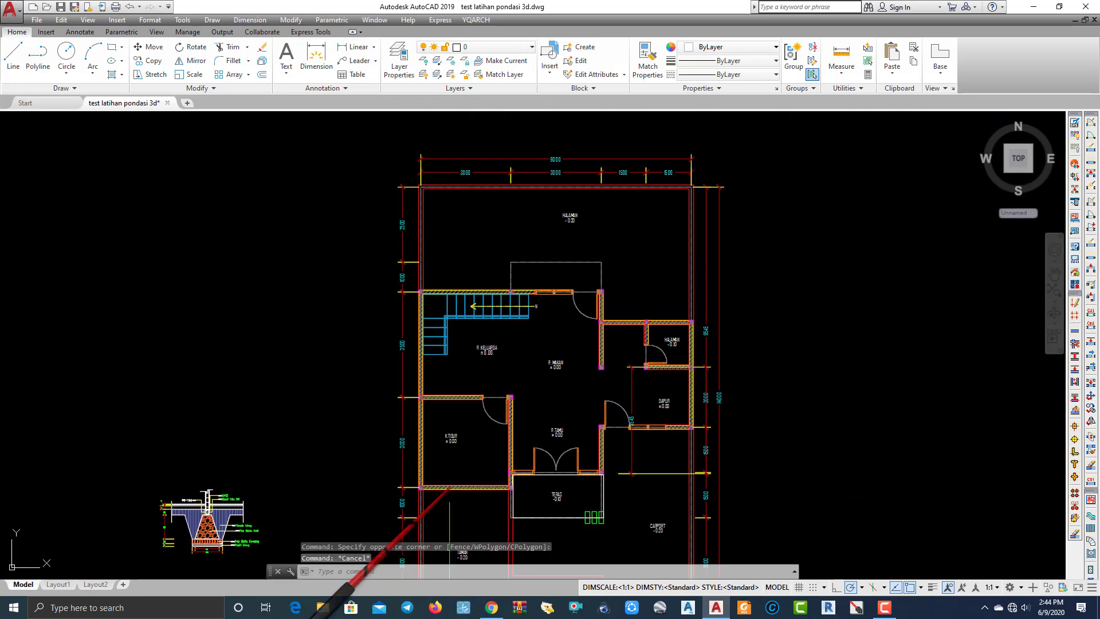
{"action": "scroll", "coordinate": [449, 489], "scroll_direction": "down", "scroll_amount": 4}
{"action": "scroll", "coordinate": [695, 381], "scroll_direction": "up", "scroll_amount": 3}
{"action": "scroll", "coordinate": [263, 351], "scroll_direction": "up", "scroll_amount": 4}
{"action": "scroll", "coordinate": [427, 329], "scroll_direction": "up", "scroll_amount": 5}
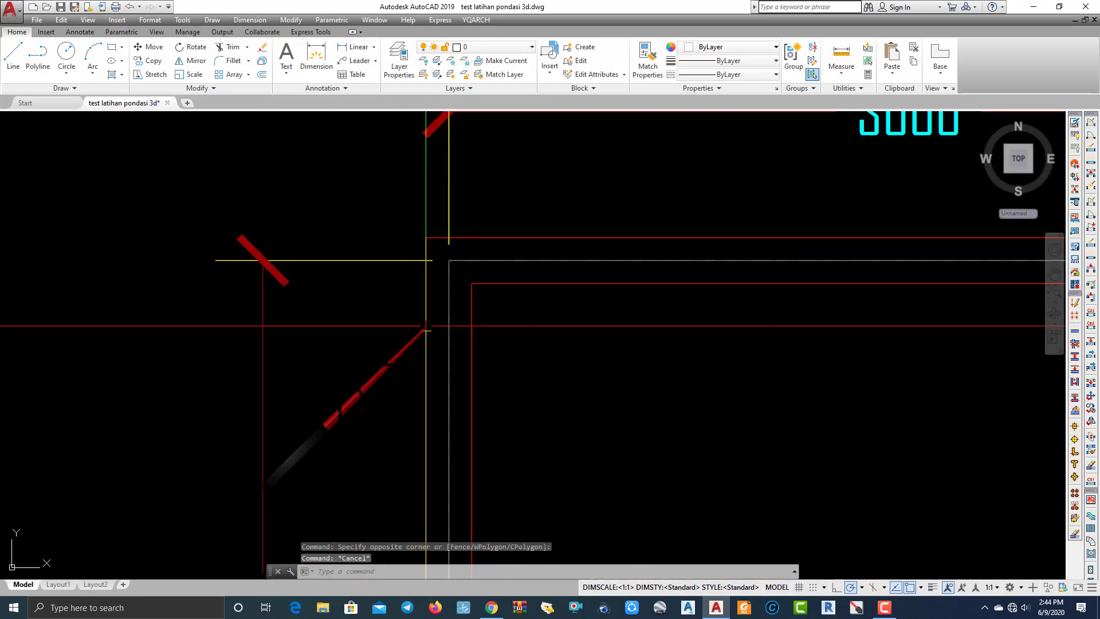
{"action": "scroll", "coordinate": [450, 303], "scroll_direction": "up", "scroll_amount": 2}
{"action": "left_click", "coordinate": [457, 298]}
{"action": "right_click", "coordinate": [457, 298]}
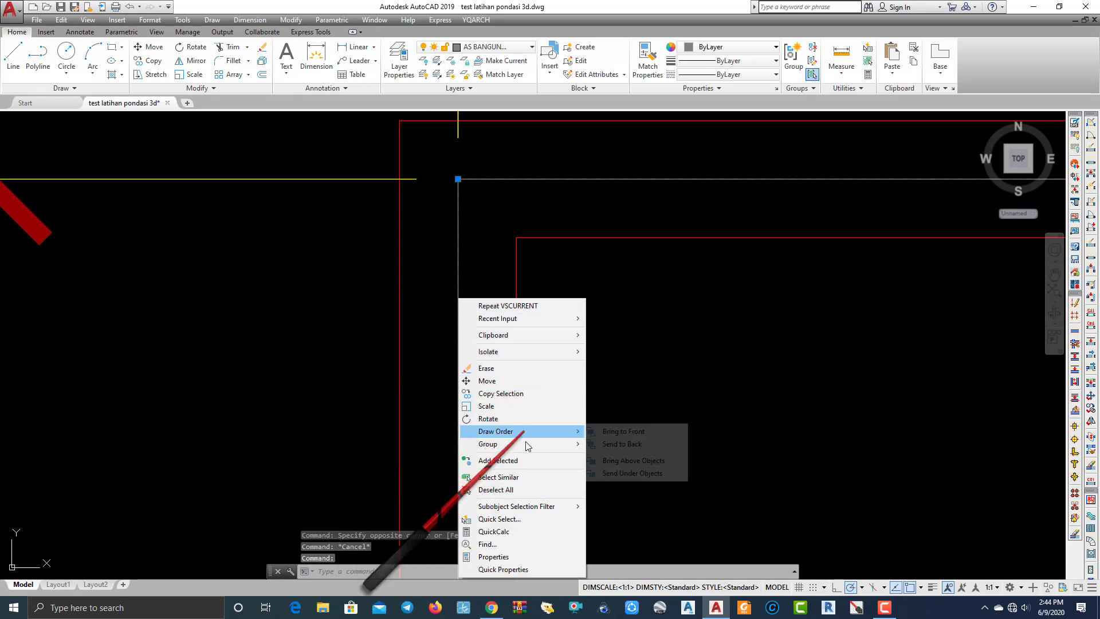
{"action": "left_click", "coordinate": [498, 478]}
{"action": "scroll", "coordinate": [458, 302], "scroll_direction": "down", "scroll_amount": 8}
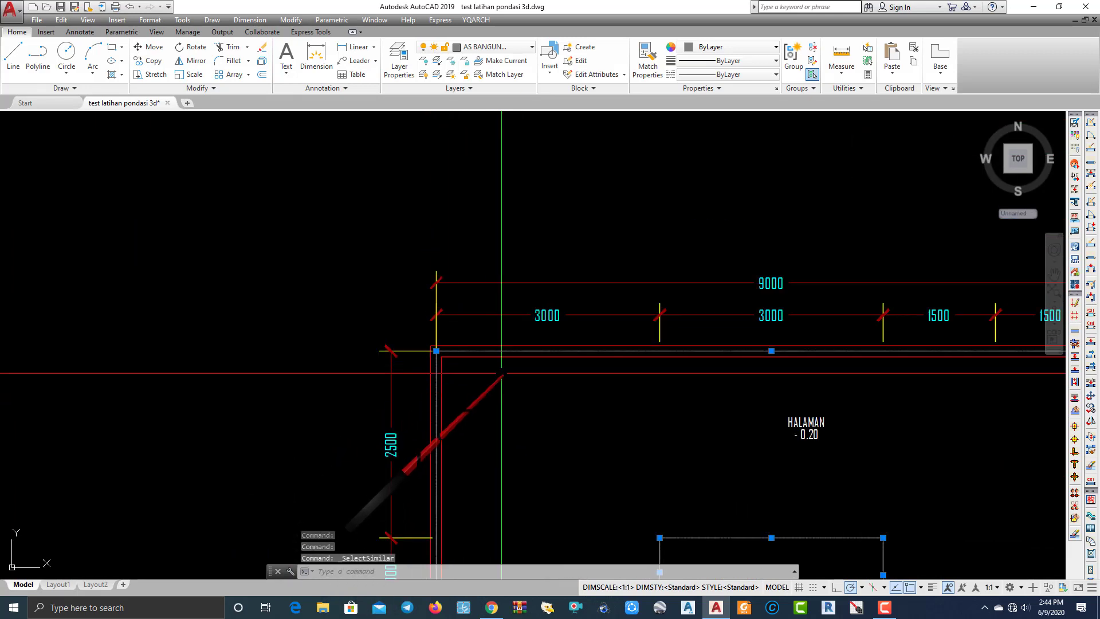
{"action": "scroll", "coordinate": [610, 427], "scroll_direction": "up", "scroll_amount": 6}
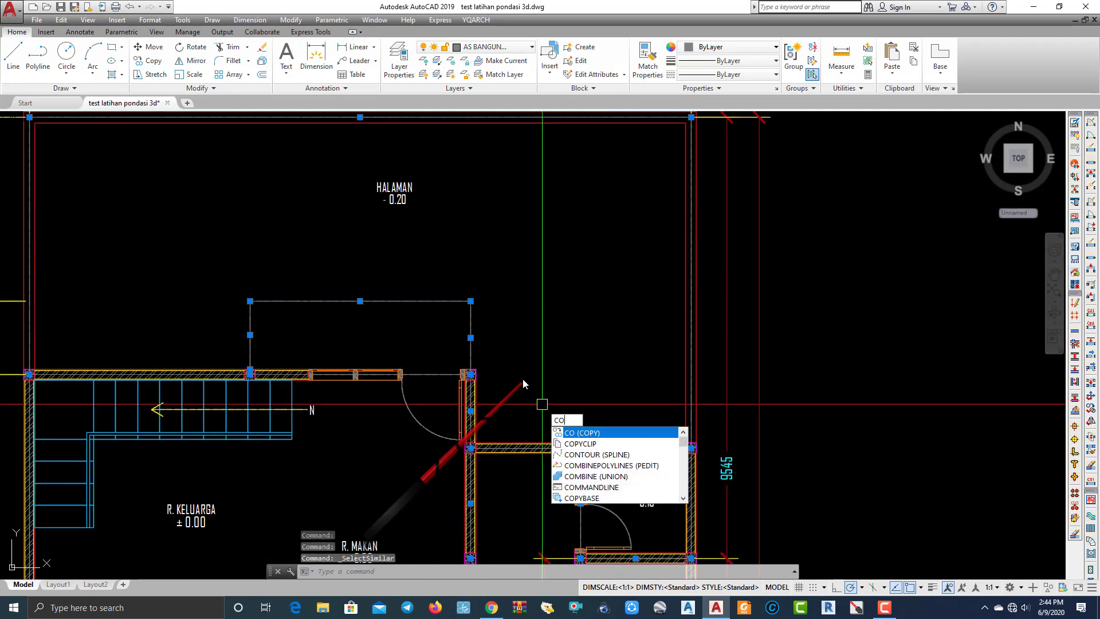
{"action": "key", "text": "Return"}
{"action": "left_click", "coordinate": [468, 349]}
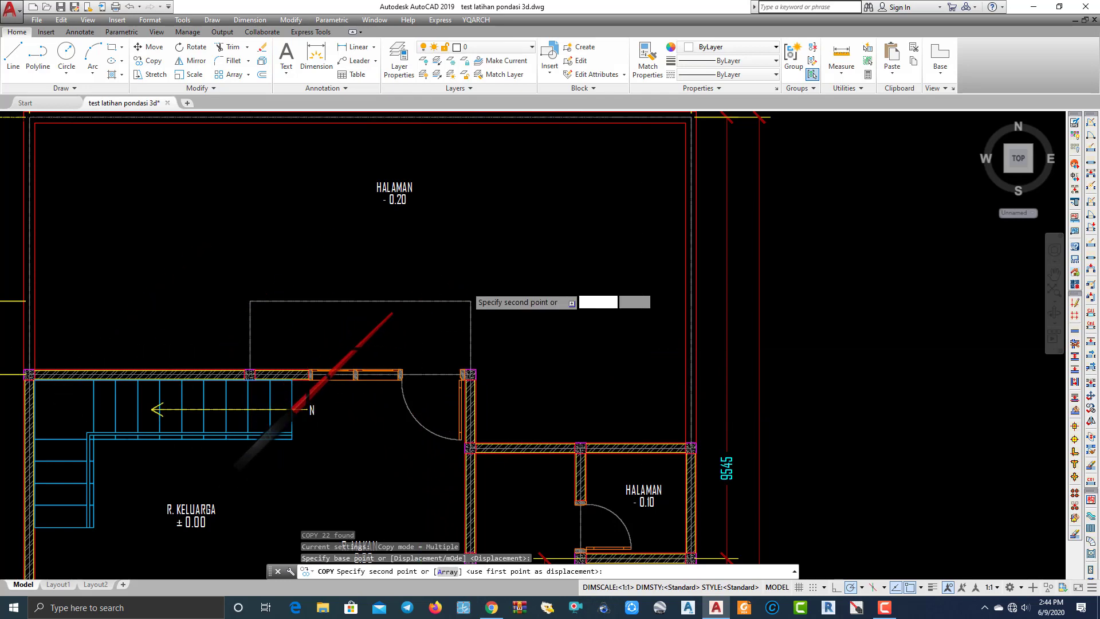
{"action": "scroll", "coordinate": [364, 324], "scroll_direction": "down", "scroll_amount": 4}
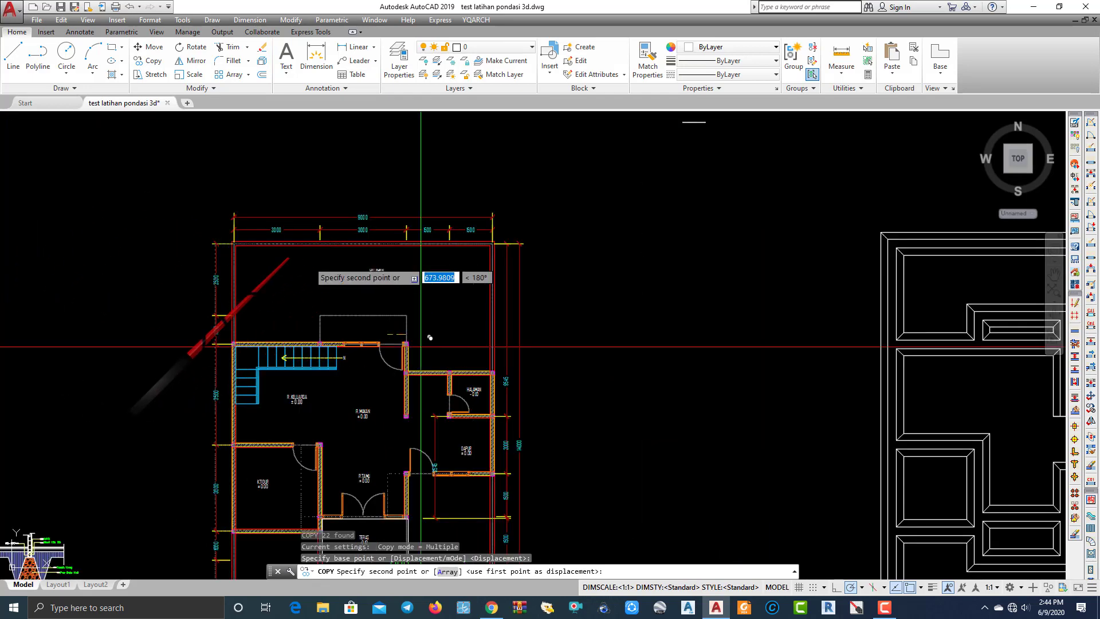
{"action": "scroll", "coordinate": [265, 262], "scroll_direction": "up", "scroll_amount": 2}
{"action": "key", "text": "Escape"}
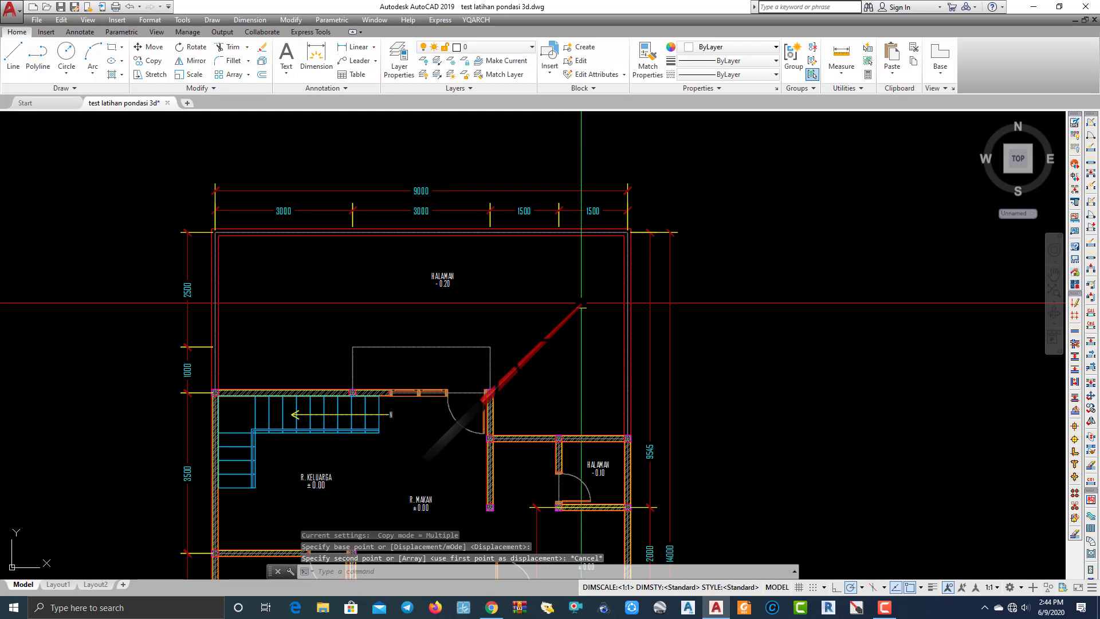
Use Select Similar on the floor plan's grey axis lines and copy them all horizontally to the empty area right of the foundation plan.
{"action": "scroll", "coordinate": [581, 304], "scroll_direction": "up", "scroll_amount": 6}
{"action": "left_click", "coordinate": [375, 167]}
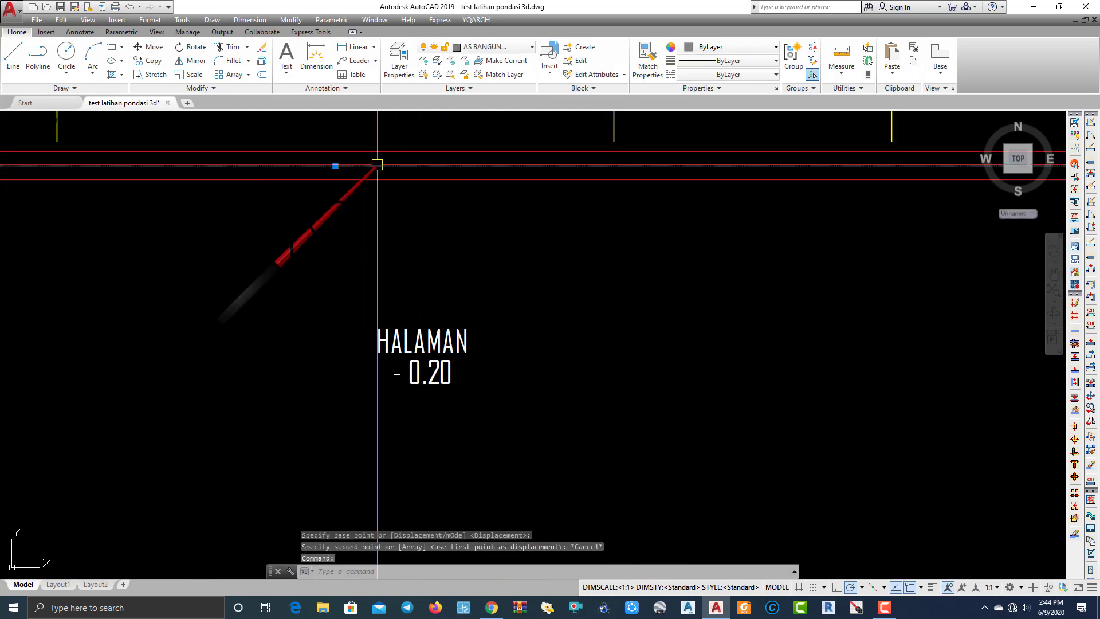
{"action": "right_click", "coordinate": [377, 165]}
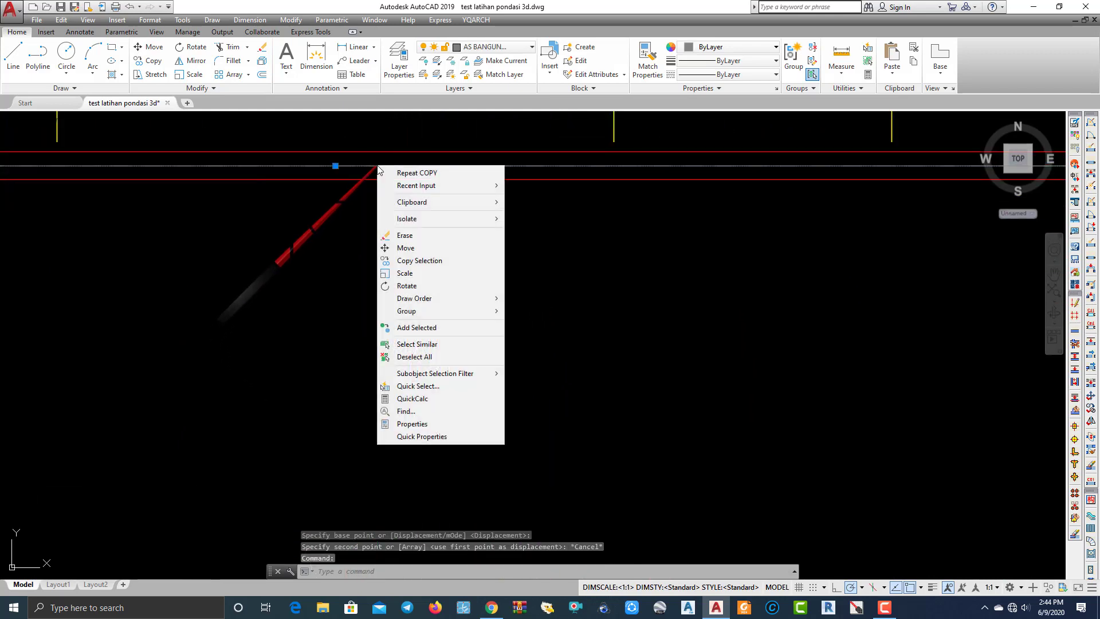
{"action": "left_click", "coordinate": [434, 344]}
{"action": "scroll", "coordinate": [390, 321], "scroll_direction": "down", "scroll_amount": 6}
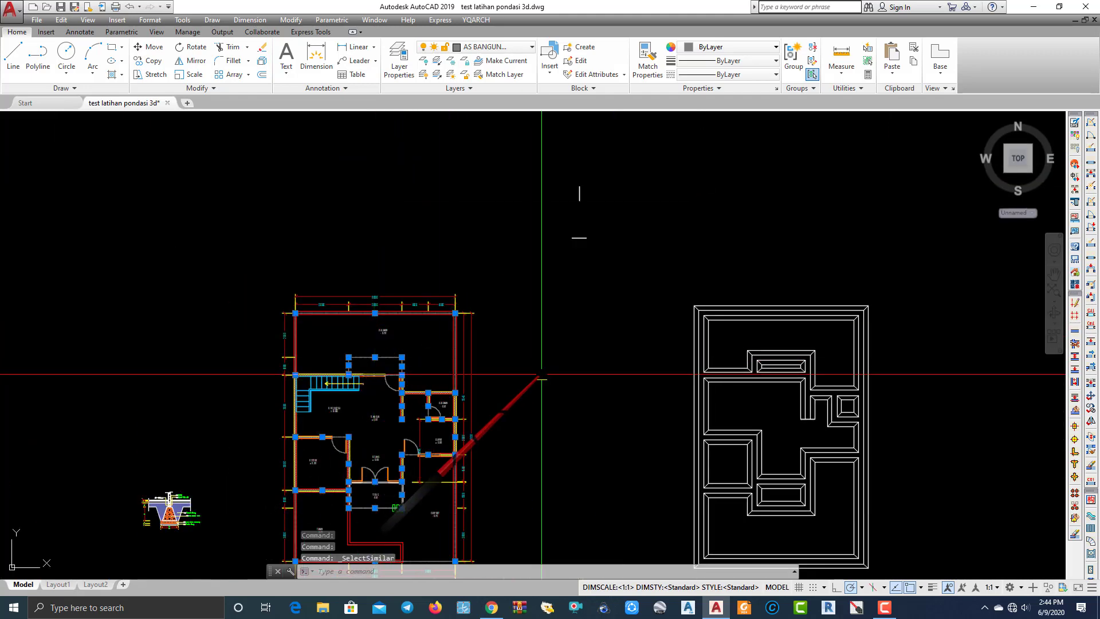
{"action": "middle_click_drag", "start_coordinate": [541, 376], "coordinate": [603, 343]}
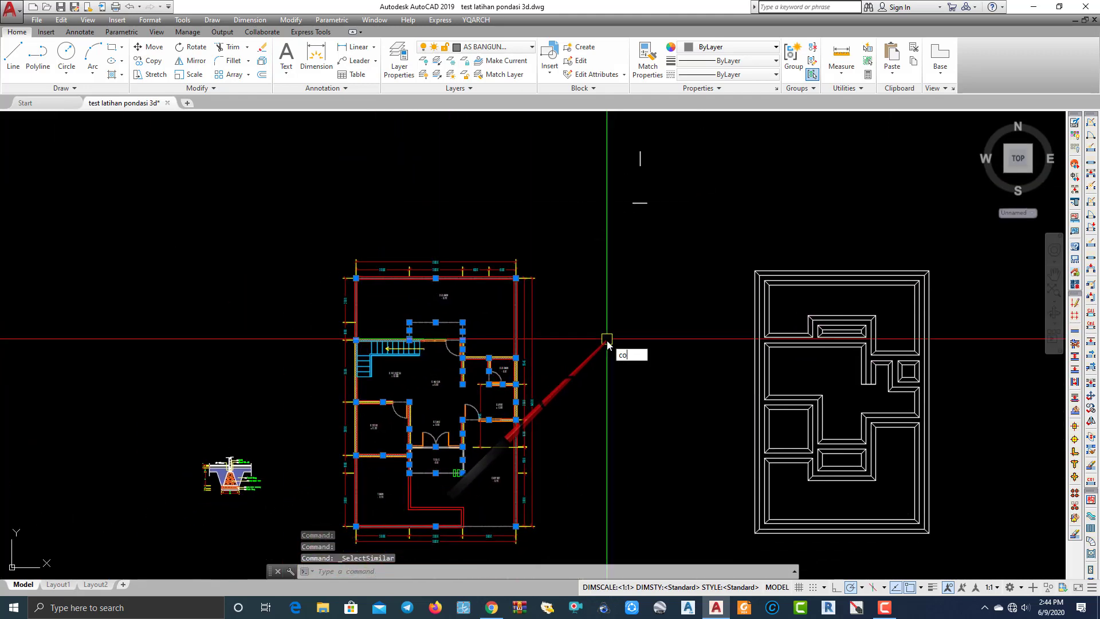
{"action": "key", "text": "Return"}
{"action": "left_click", "coordinate": [581, 307]}
{"action": "scroll", "coordinate": [499, 341], "scroll_direction": "down", "scroll_amount": 5}
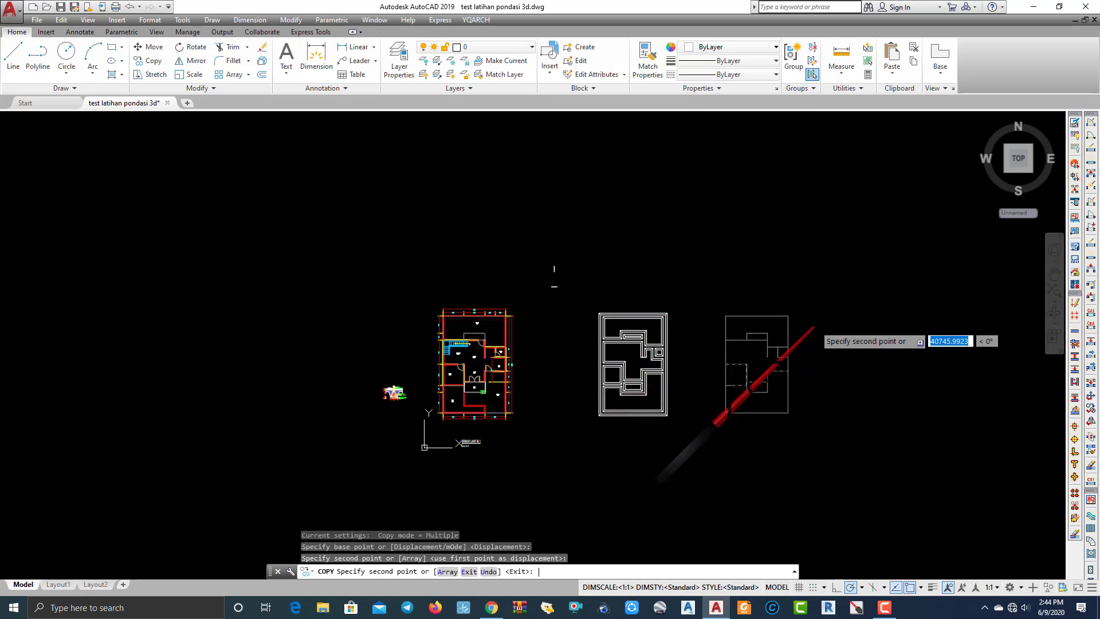
{"action": "key", "text": "Return"}
Examine the copied axis lines in comparison with the floor plan and the foundation plan.
{"action": "scroll", "coordinate": [798, 347], "scroll_direction": "up", "scroll_amount": 5}
{"action": "middle_click_drag", "start_coordinate": [766, 346], "coordinate": [784, 294]}
{"action": "middle_click_drag", "start_coordinate": [694, 321], "coordinate": [783, 323]}
{"action": "scroll", "coordinate": [784, 325], "scroll_direction": "down", "scroll_amount": 5}
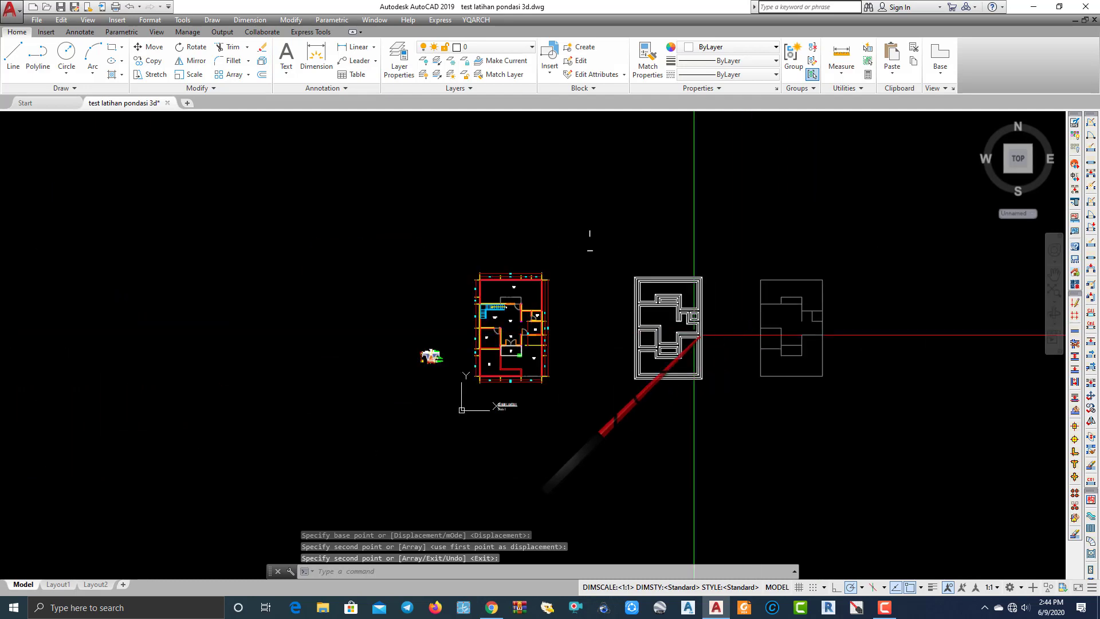
{"action": "scroll", "coordinate": [597, 338], "scroll_direction": "down", "scroll_amount": 4}
{"action": "middle_click_drag", "start_coordinate": [480, 376], "coordinate": [676, 278]}
{"action": "scroll", "coordinate": [606, 297], "scroll_direction": "down", "scroll_amount": 6}
{"action": "scroll", "coordinate": [696, 271], "scroll_direction": "up", "scroll_amount": 4}
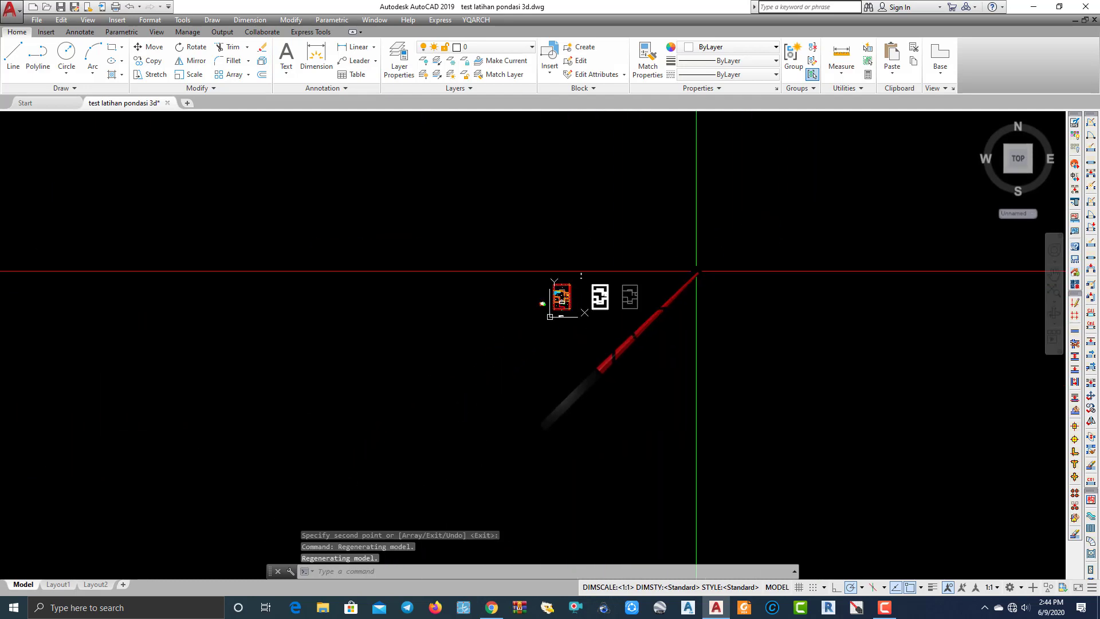
{"action": "scroll", "coordinate": [696, 271], "scroll_direction": "up", "scroll_amount": 10}
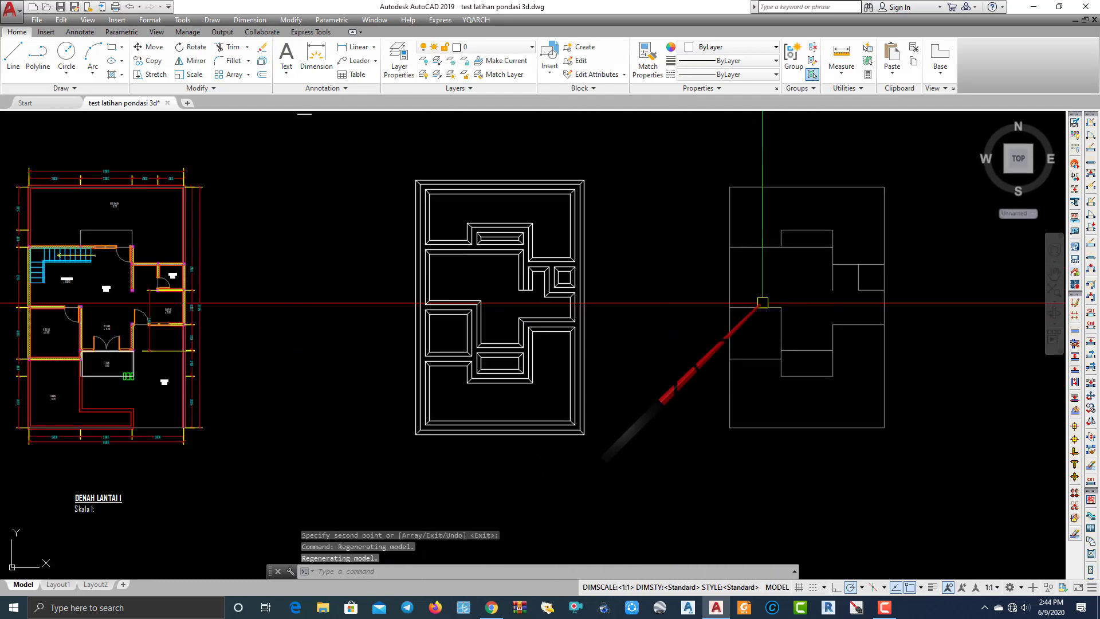
{"action": "scroll", "coordinate": [762, 302], "scroll_direction": "up", "scroll_amount": 2}
{"action": "middle_click_drag", "start_coordinate": [736, 325], "coordinate": [640, 329]}
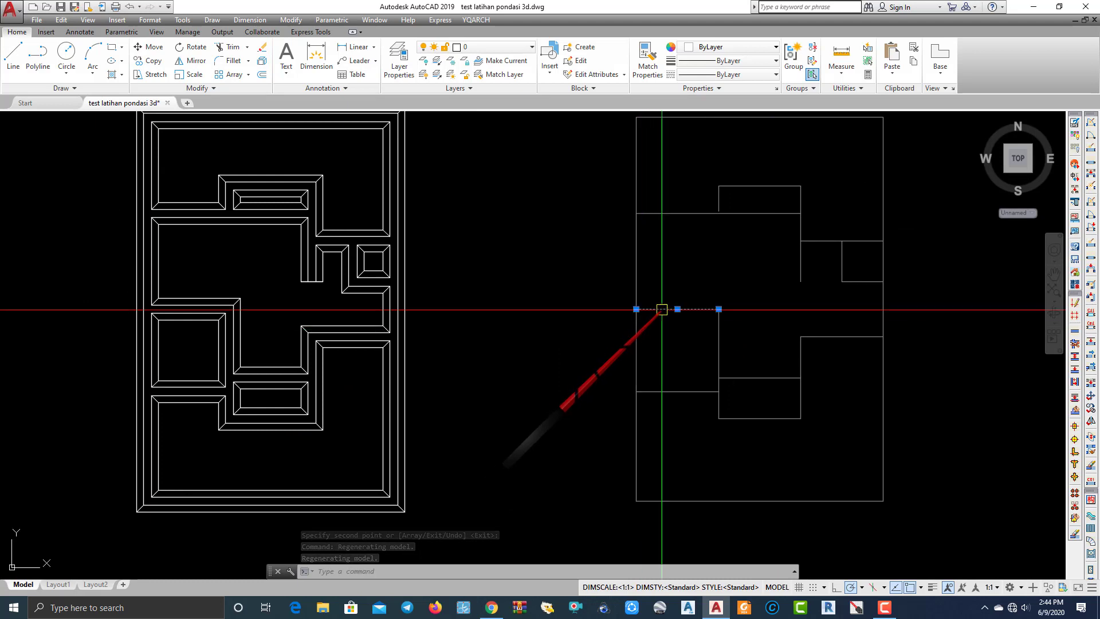
Group all the copied axis lines right of the foundation plan into one unnamed group.
{"action": "scroll", "coordinate": [661, 309], "scroll_direction": "down", "scroll_amount": 4}
{"action": "key", "text": "Escape"}
{"action": "scroll", "coordinate": [618, 240], "scroll_direction": "up", "scroll_amount": 2}
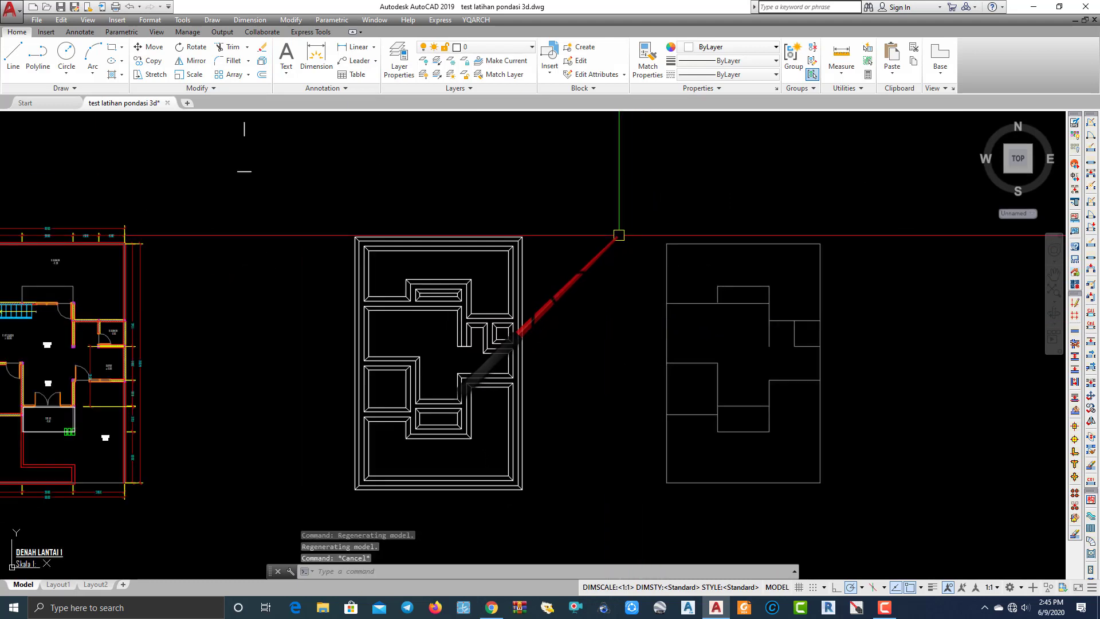
{"action": "left_click", "coordinate": [639, 209]}
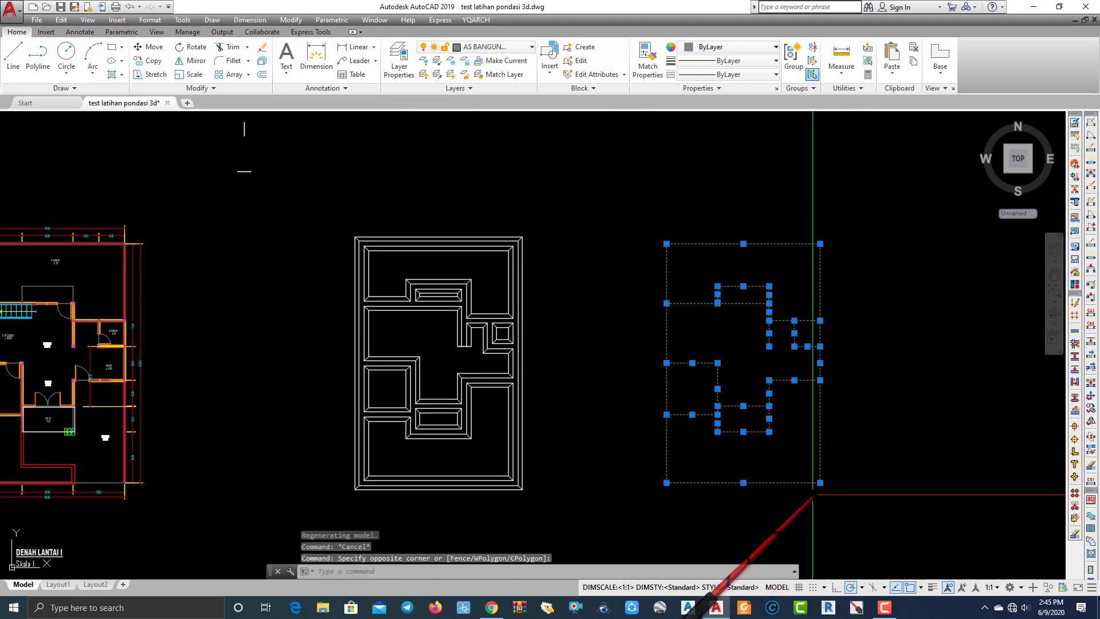
{"action": "left_click", "coordinate": [789, 482]}
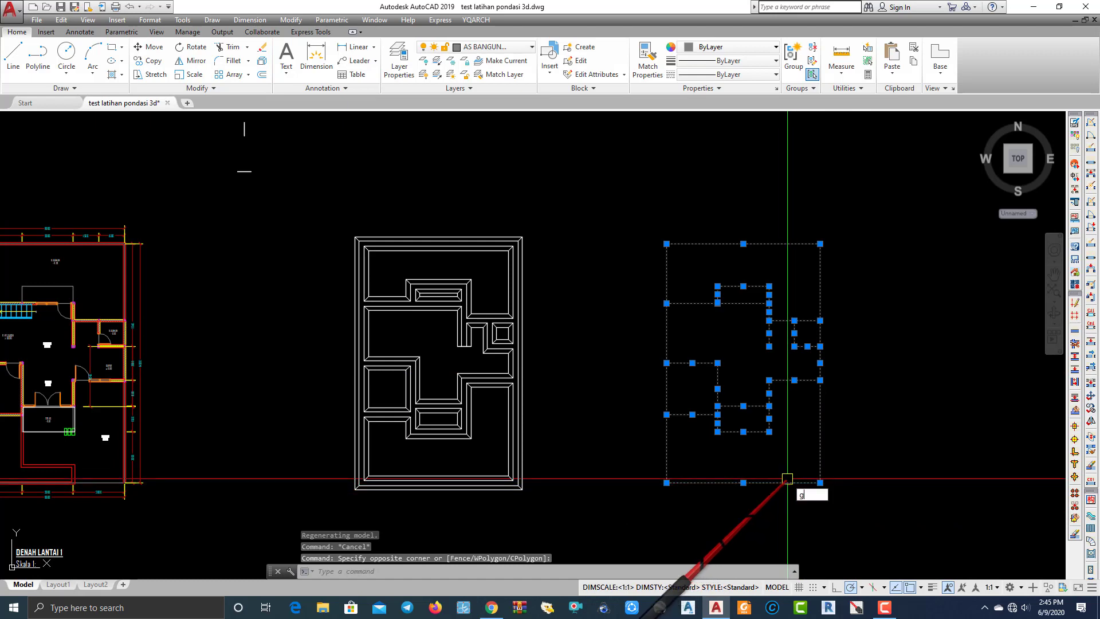
{"action": "left_click", "coordinate": [817, 512]}
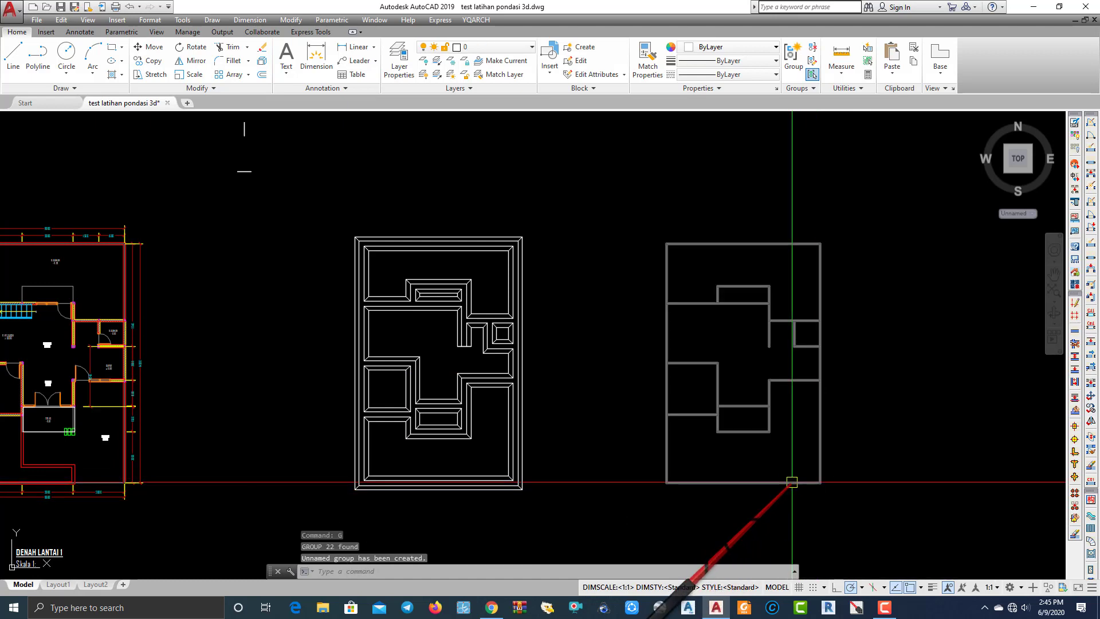
Set the visual style to Conceptual for working on the foundation plan's upper-left corner.
{"action": "scroll", "coordinate": [370, 240], "scroll_direction": "up", "scroll_amount": 4}
{"action": "middle_click_drag", "start_coordinate": [290, 183], "coordinate": [373, 251]}
{"action": "key", "text": "Escape"}
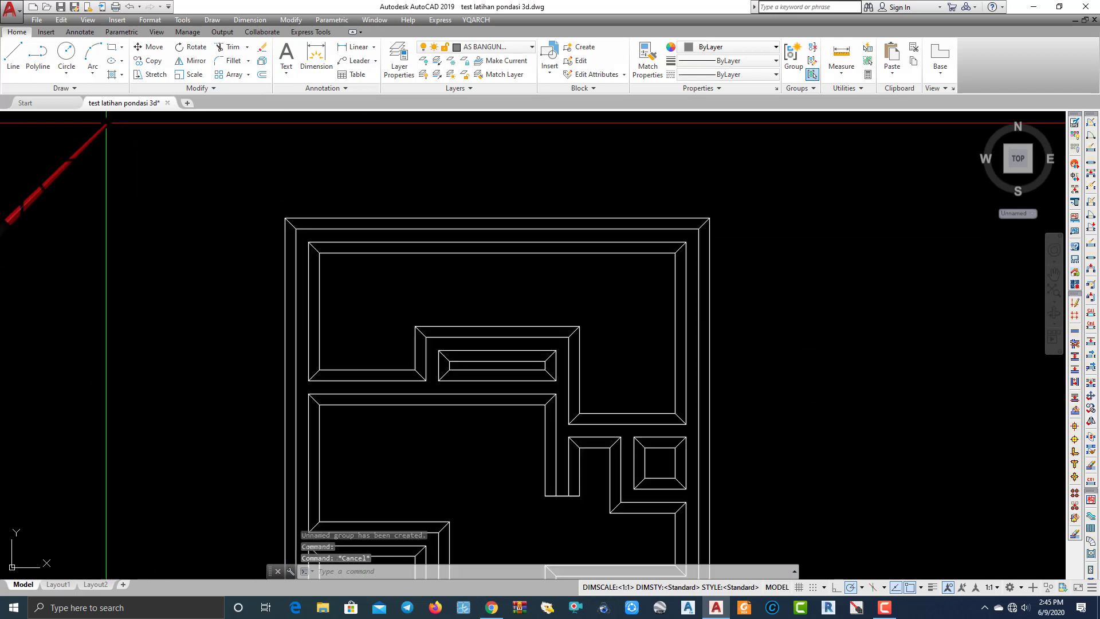
{"action": "left_click", "coordinate": [62, 121]}
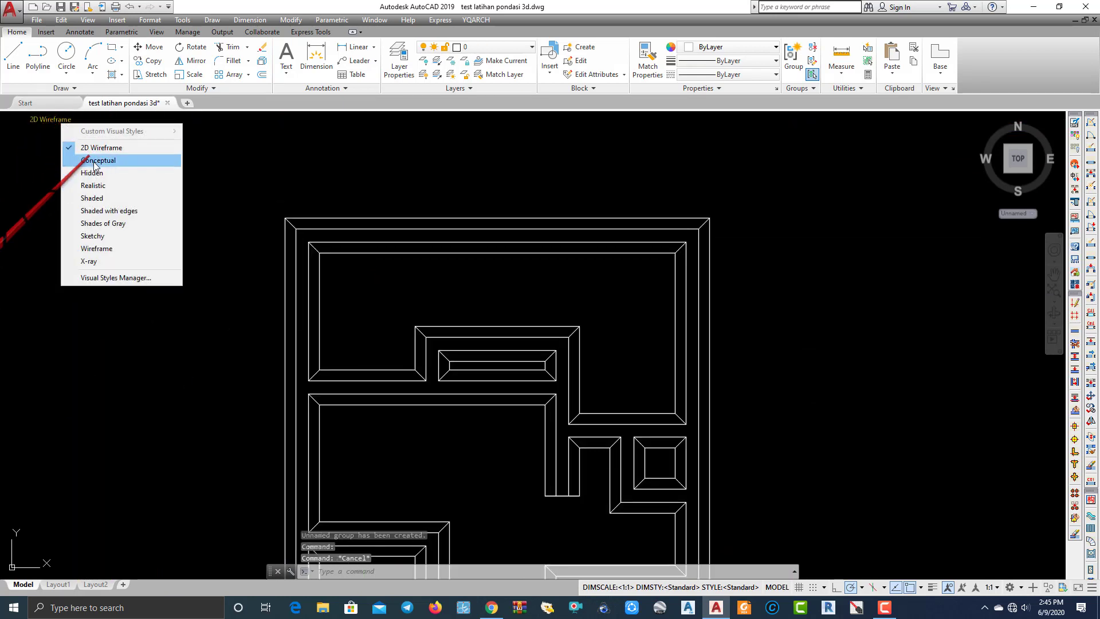
{"action": "left_click", "coordinate": [98, 160]}
{"action": "scroll", "coordinate": [306, 257], "scroll_direction": "up", "scroll_amount": 3}
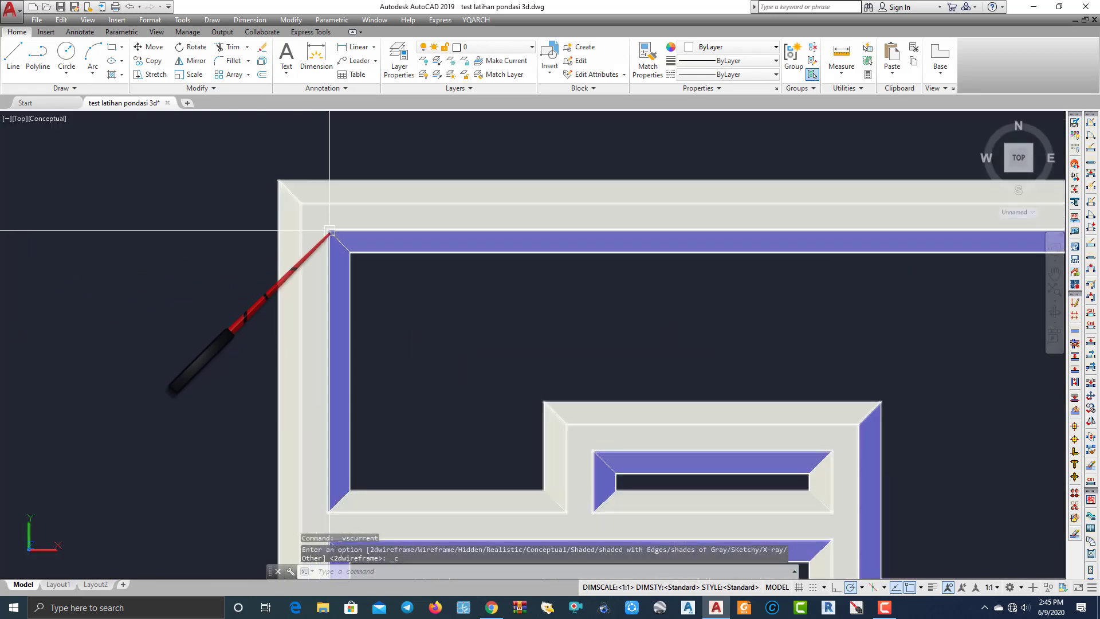
Draw a 300 by 300 rectangle between the inner and outer top edges at the foundation's upper-left corner, and restore the 2D Wireframe style.
{"action": "type", "text": "REC"}
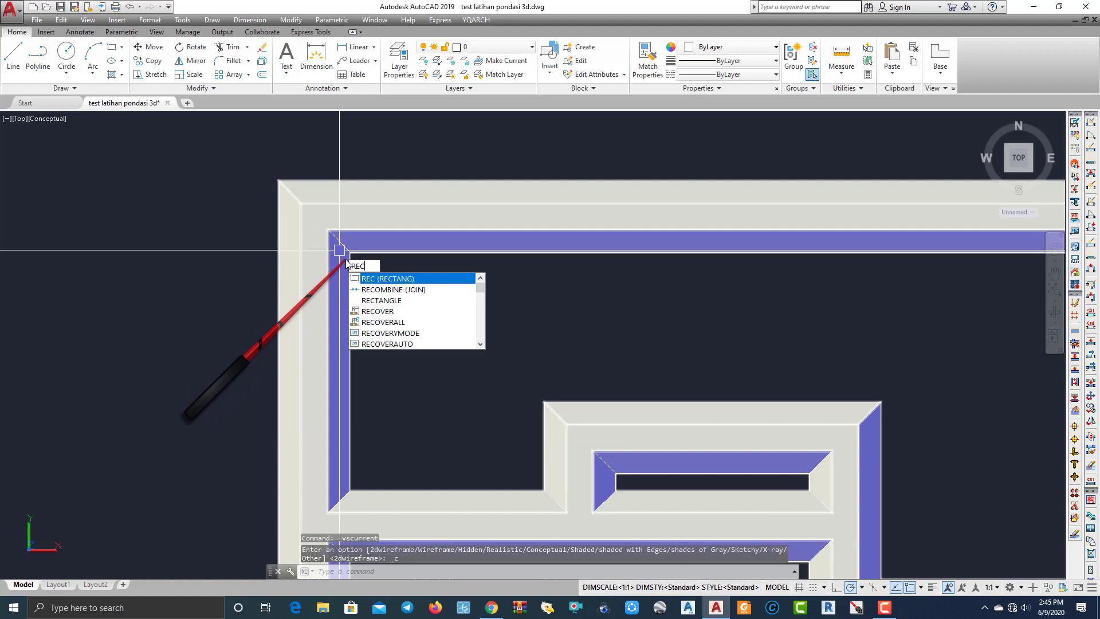
{"action": "key", "text": "Return"}
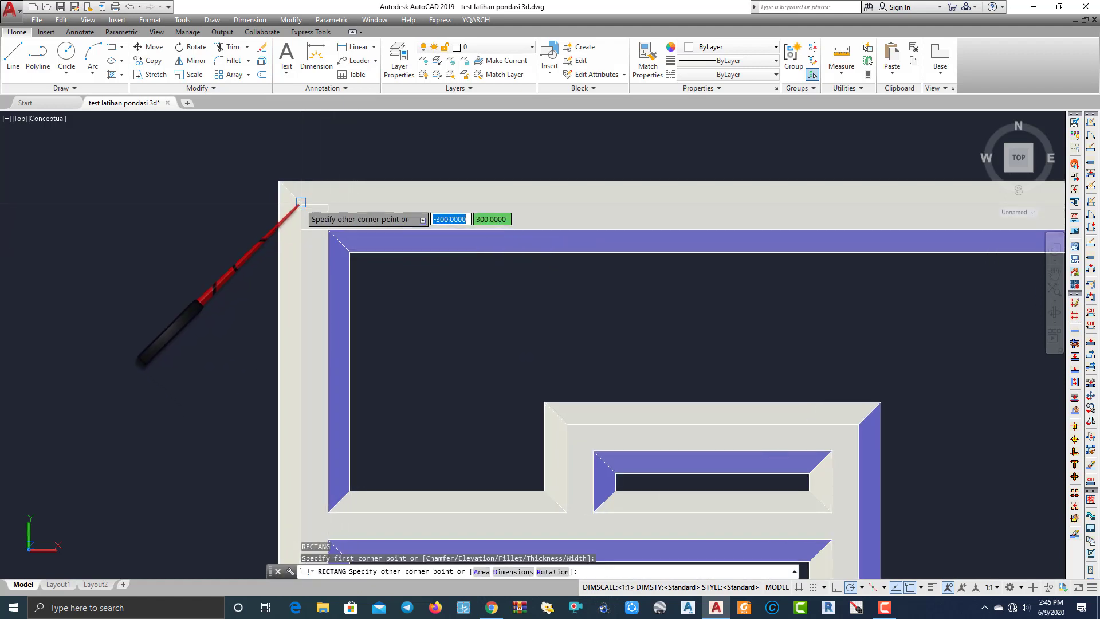
{"action": "left_click", "coordinate": [328, 229]}
{"action": "left_click", "coordinate": [301, 202]}
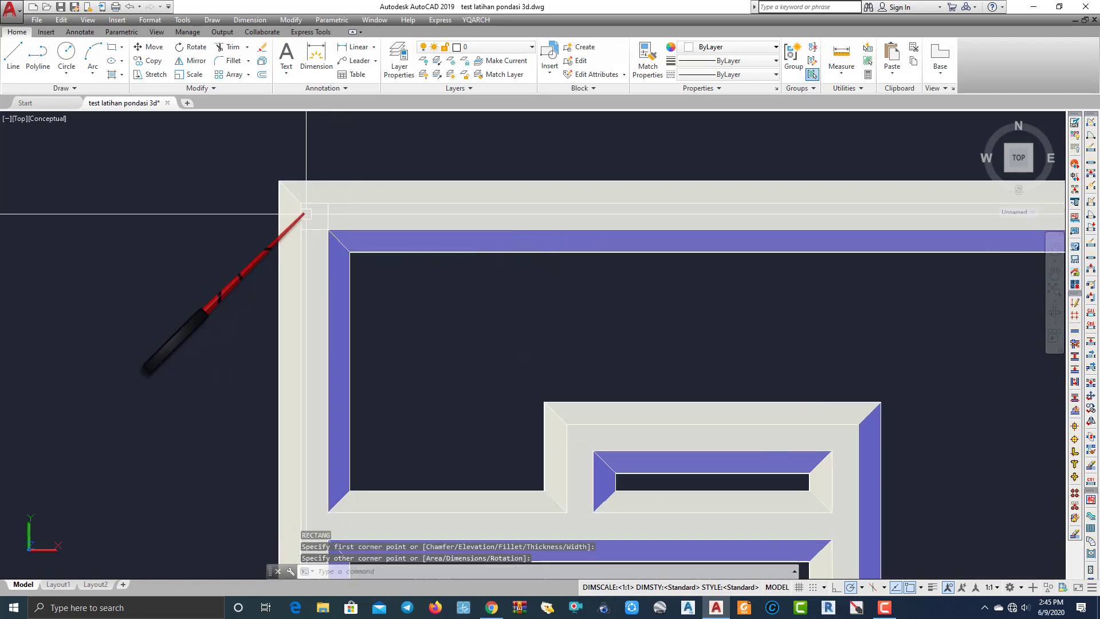
{"action": "left_click", "coordinate": [49, 121]}
{"action": "left_click", "coordinate": [89, 147]}
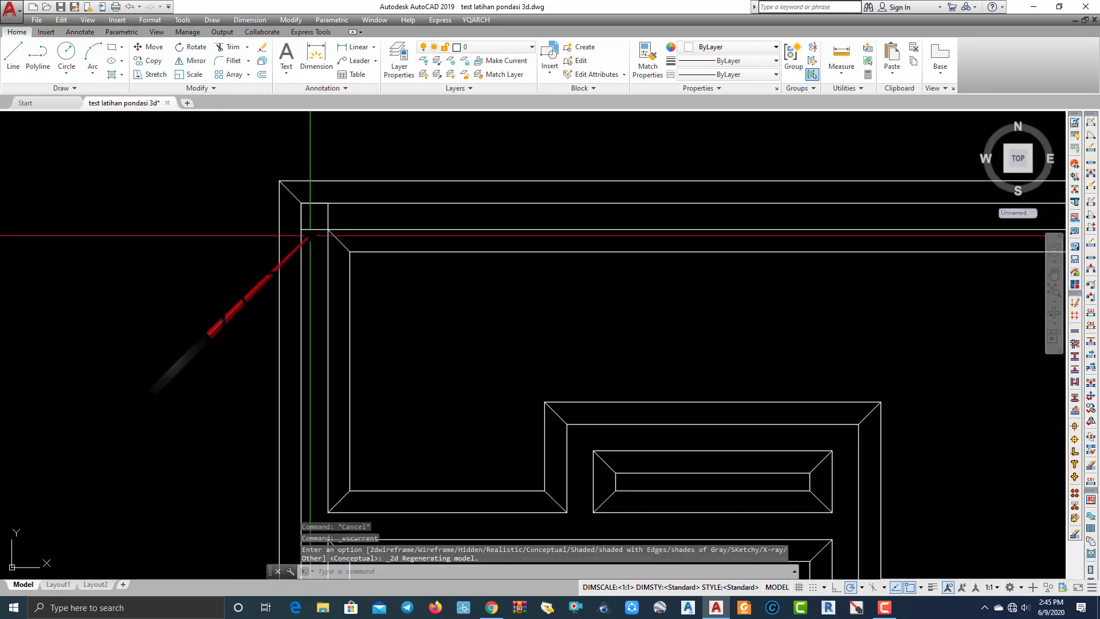
Copy the grouped axis lines from their upper-left corner to the centre of the small rectangle on the foundation plan.
{"action": "scroll", "coordinate": [321, 235], "scroll_direction": "up", "scroll_amount": 2}
{"action": "scroll", "coordinate": [291, 217], "scroll_direction": "down", "scroll_amount": 12}
{"action": "scroll", "coordinate": [460, 237], "scroll_direction": "up", "scroll_amount": 4}
{"action": "left_click", "coordinate": [463, 226]}
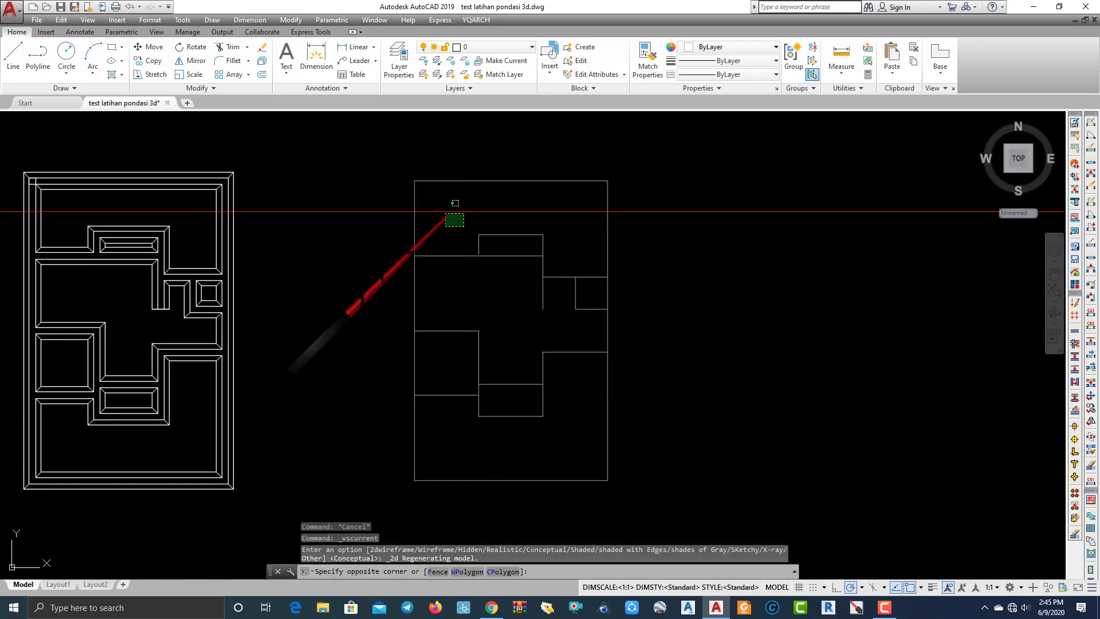
{"action": "left_click", "coordinate": [410, 225]}
{"action": "type", "text": "co"}
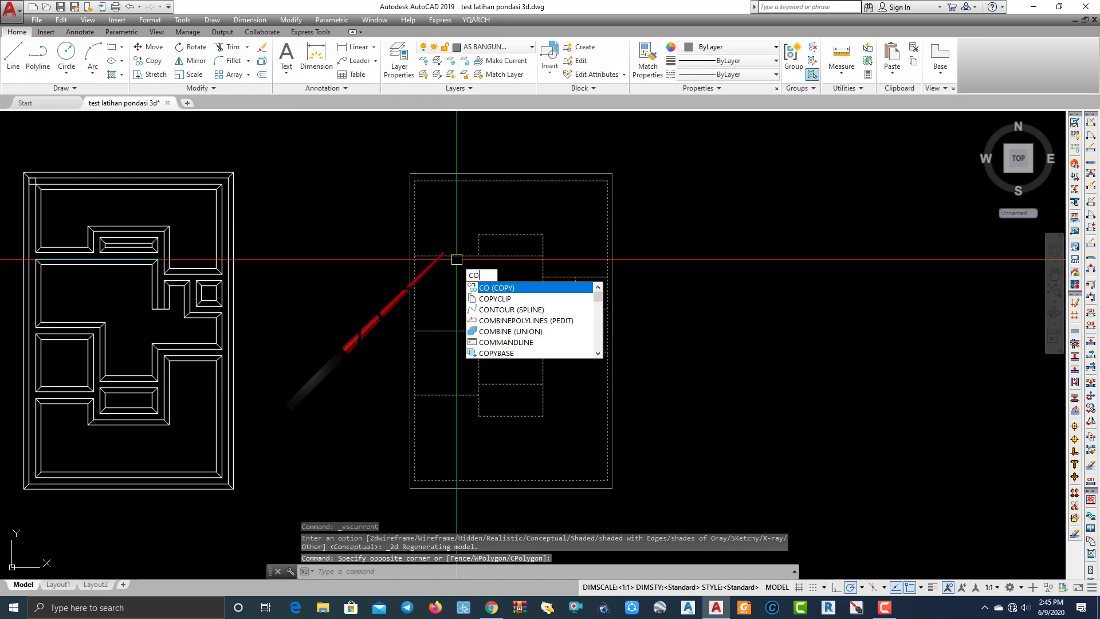
{"action": "key", "text": "Return"}
{"action": "left_click", "coordinate": [414, 181]}
{"action": "middle_click_drag", "start_coordinate": [206, 236], "coordinate": [322, 269]}
{"action": "scroll", "coordinate": [322, 268], "scroll_direction": "up", "scroll_amount": 6}
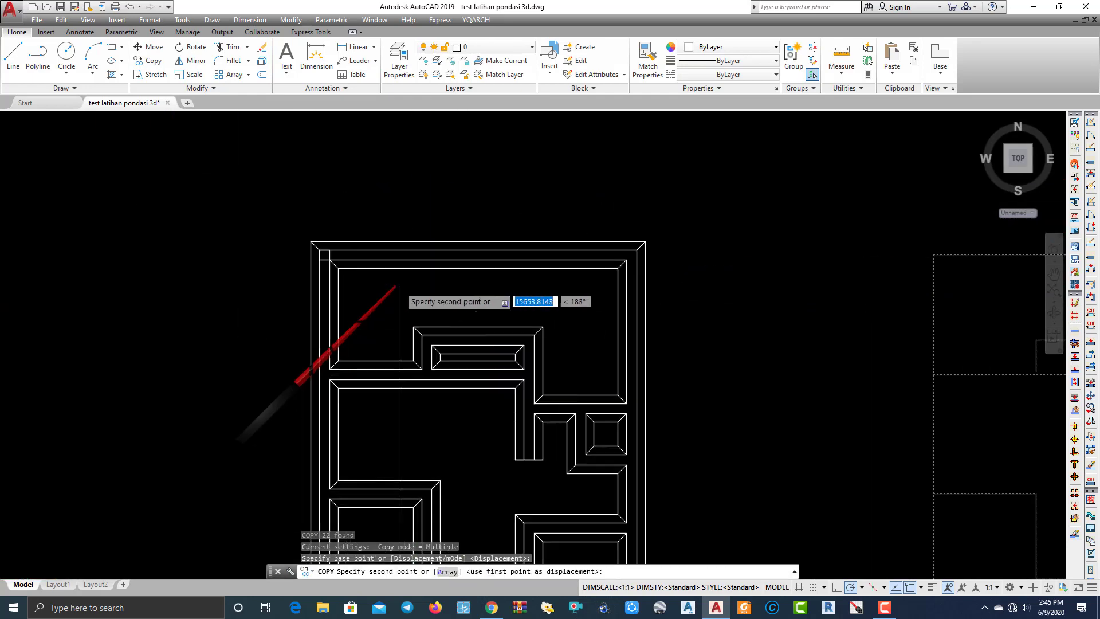
{"action": "left_click", "coordinate": [267, 229]}
{"action": "scroll", "coordinate": [458, 297], "scroll_direction": "down", "scroll_amount": 6}
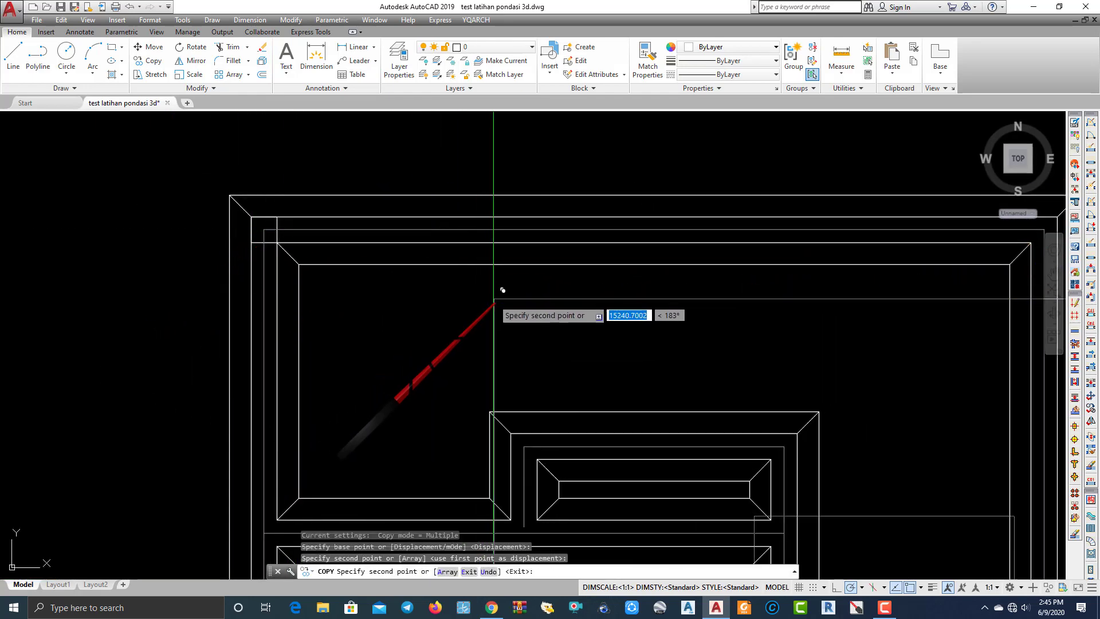
{"action": "key", "text": "Escape"}
Check how the copied axis lines align with the foundation edges at the lower-left corner.
{"action": "scroll", "coordinate": [424, 307], "scroll_direction": "down", "scroll_amount": 3}
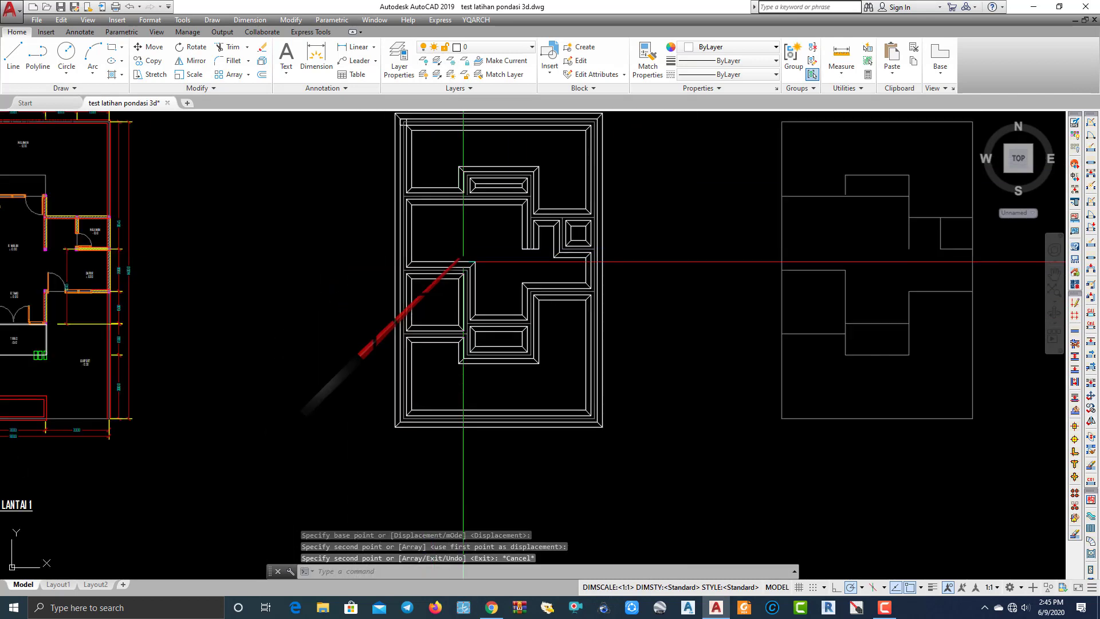
{"action": "scroll", "coordinate": [397, 373], "scroll_direction": "up", "scroll_amount": 7}
{"action": "left_click", "coordinate": [543, 314]}
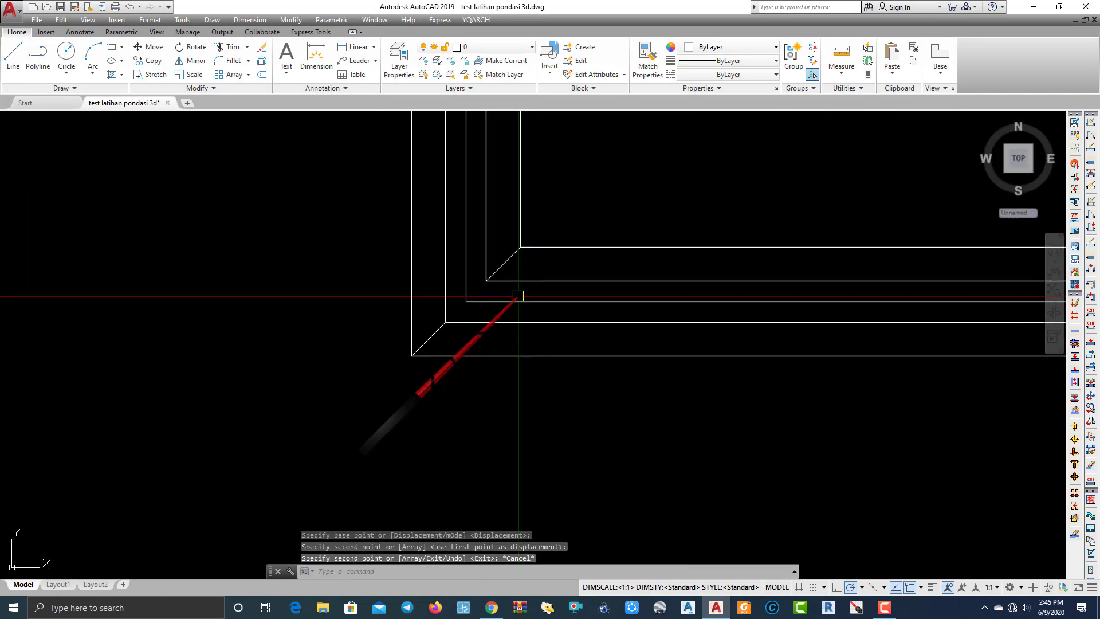
{"action": "scroll", "coordinate": [418, 314], "scroll_direction": "down", "scroll_amount": 8}
{"action": "middle_click_drag", "start_coordinate": [361, 329], "coordinate": [361, 365]}
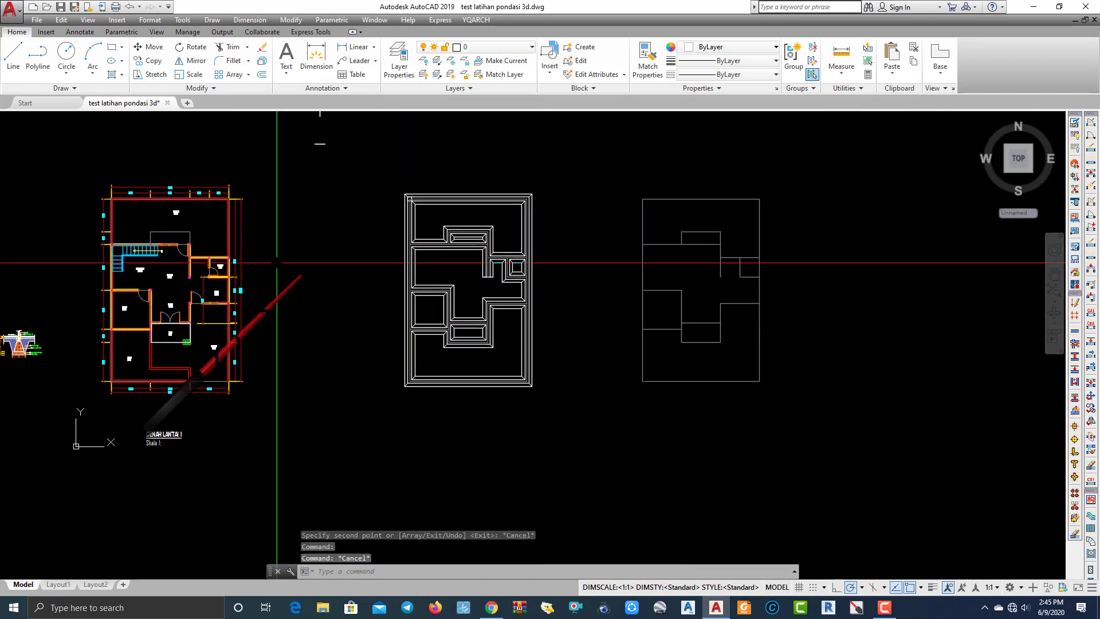
{"action": "key", "text": "Escape"}
Switch to the SW Isometric view and hide the 3D foundation object.
{"action": "left_click", "coordinate": [17, 120]}
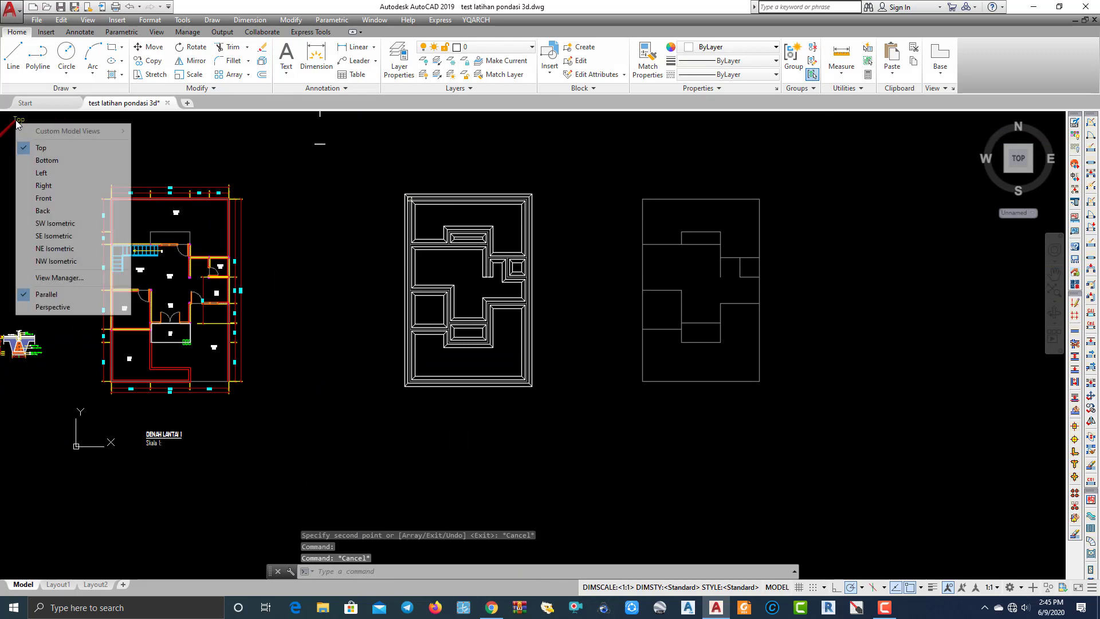
{"action": "left_click", "coordinate": [67, 226]}
{"action": "scroll", "coordinate": [332, 299], "scroll_direction": "up", "scroll_amount": 8}
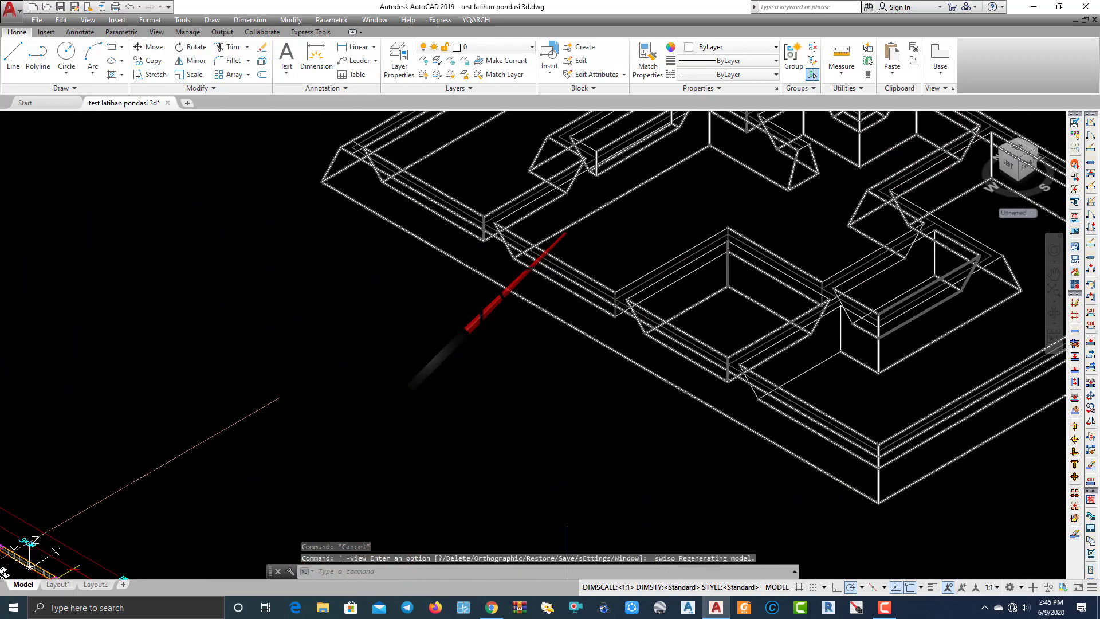
{"action": "middle_click_drag", "start_coordinate": [516, 365], "coordinate": [410, 361]}
{"action": "scroll", "coordinate": [304, 386], "scroll_direction": "up", "scroll_amount": 3}
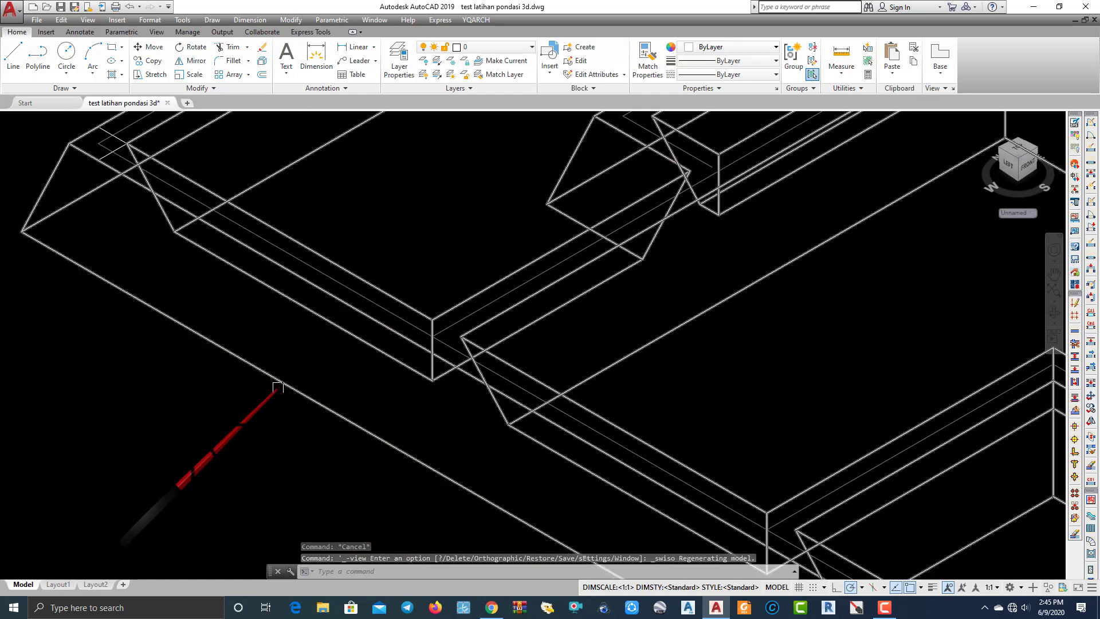
{"action": "scroll", "coordinate": [278, 383], "scroll_direction": "down", "scroll_amount": 3}
{"action": "key", "text": "ctrl+a"}
{"action": "right_click", "coordinate": [271, 370]}
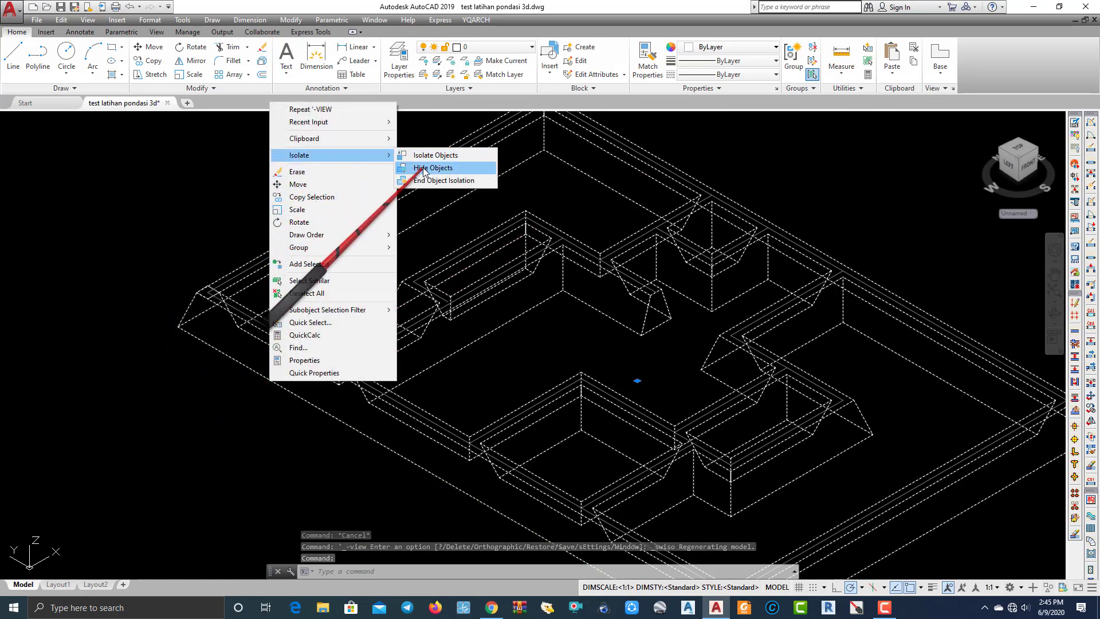
{"action": "left_click", "coordinate": [423, 169]}
Erase the small helper rectangle at the corner of the axis lines.
{"action": "scroll", "coordinate": [245, 332], "scroll_direction": "down", "scroll_amount": 3}
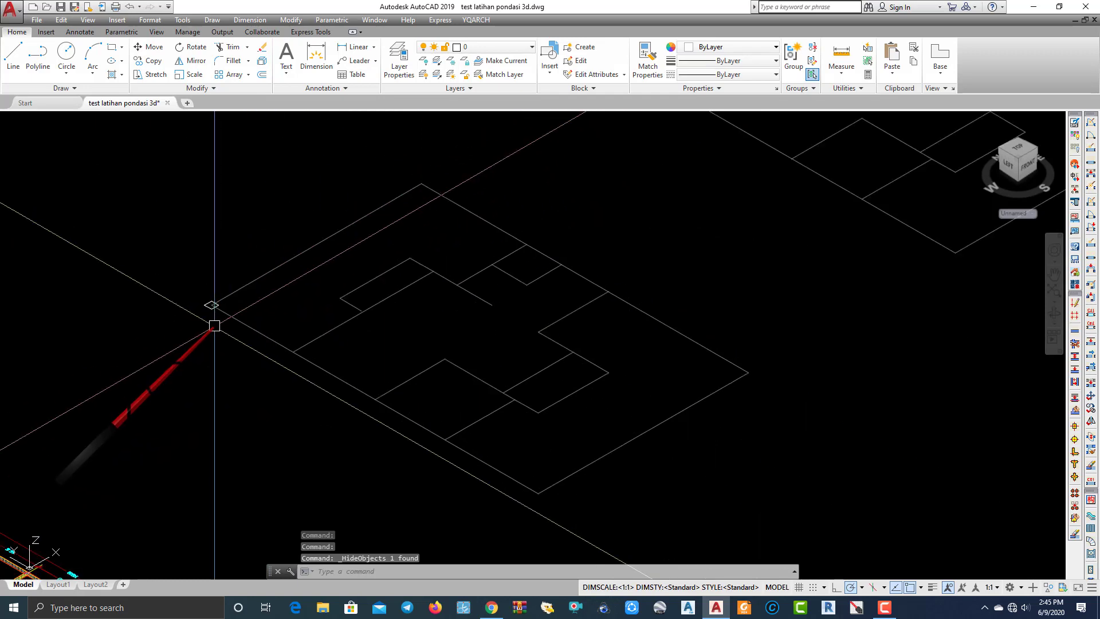
{"action": "scroll", "coordinate": [214, 322], "scroll_direction": "up", "scroll_amount": 4}
{"action": "left_click", "coordinate": [192, 270]}
{"action": "left_click", "coordinate": [290, 351]}
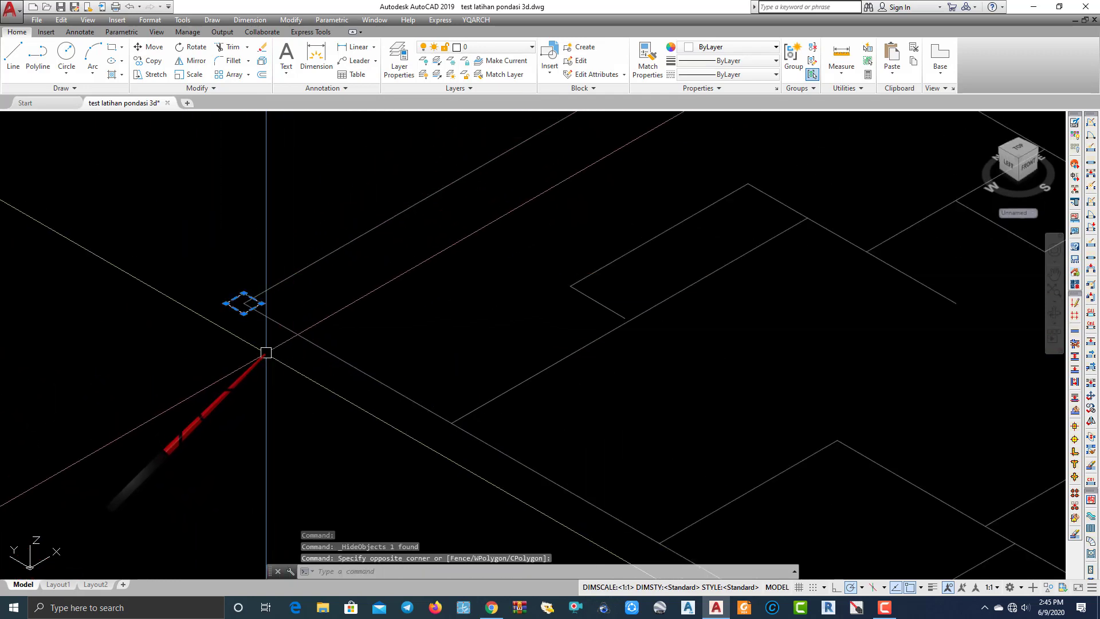
{"action": "type", "text": "E"}
{"action": "key", "text": "Return"}
Examine the base width and layer height dimensions of the foundation section beside the floor plan.
{"action": "scroll", "coordinate": [266, 352], "scroll_direction": "down", "scroll_amount": 6}
{"action": "scroll", "coordinate": [81, 481], "scroll_direction": "up", "scroll_amount": 8}
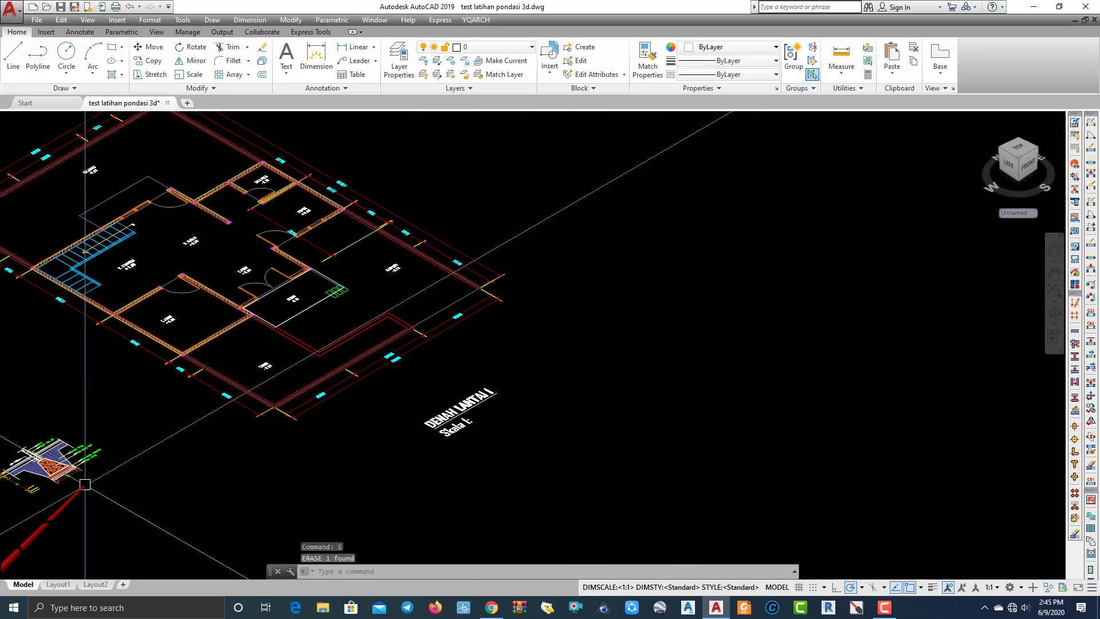
{"action": "scroll", "coordinate": [356, 454], "scroll_direction": "up", "scroll_amount": 5}
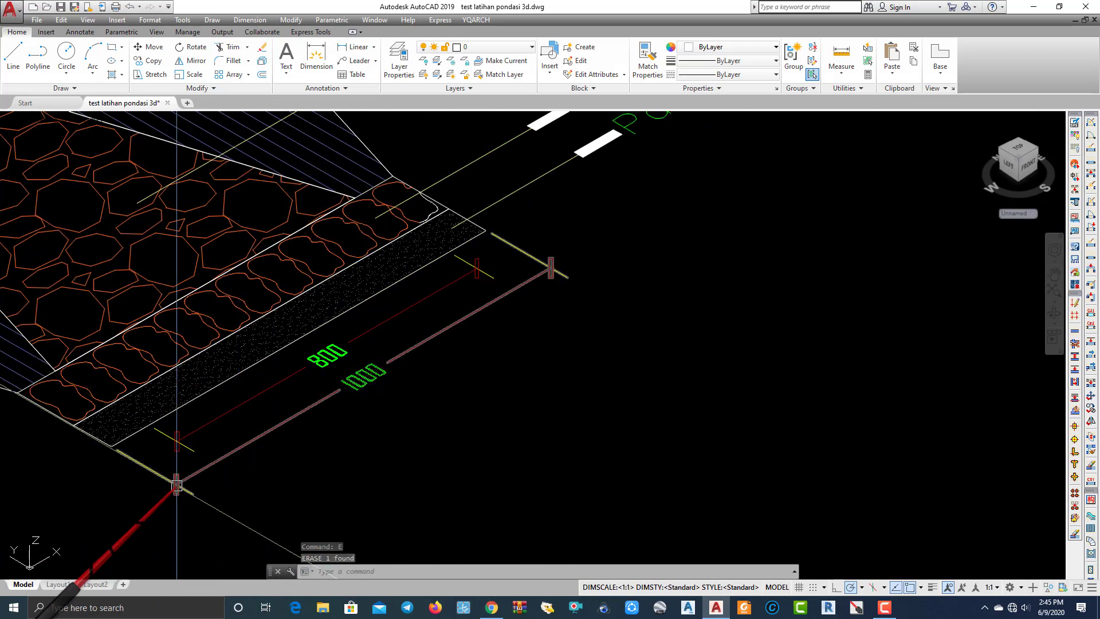
{"action": "scroll", "coordinate": [579, 255], "scroll_direction": "down", "scroll_amount": 6}
{"action": "scroll", "coordinate": [342, 395], "scroll_direction": "up", "scroll_amount": 10}
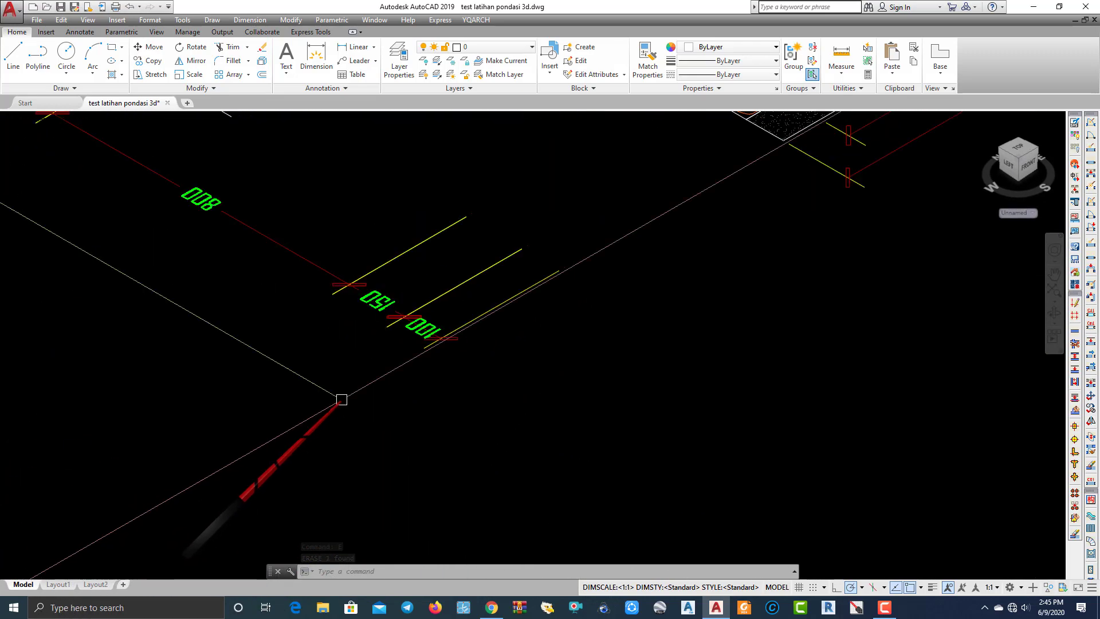
{"action": "scroll", "coordinate": [366, 261], "scroll_direction": "down", "scroll_amount": 6}
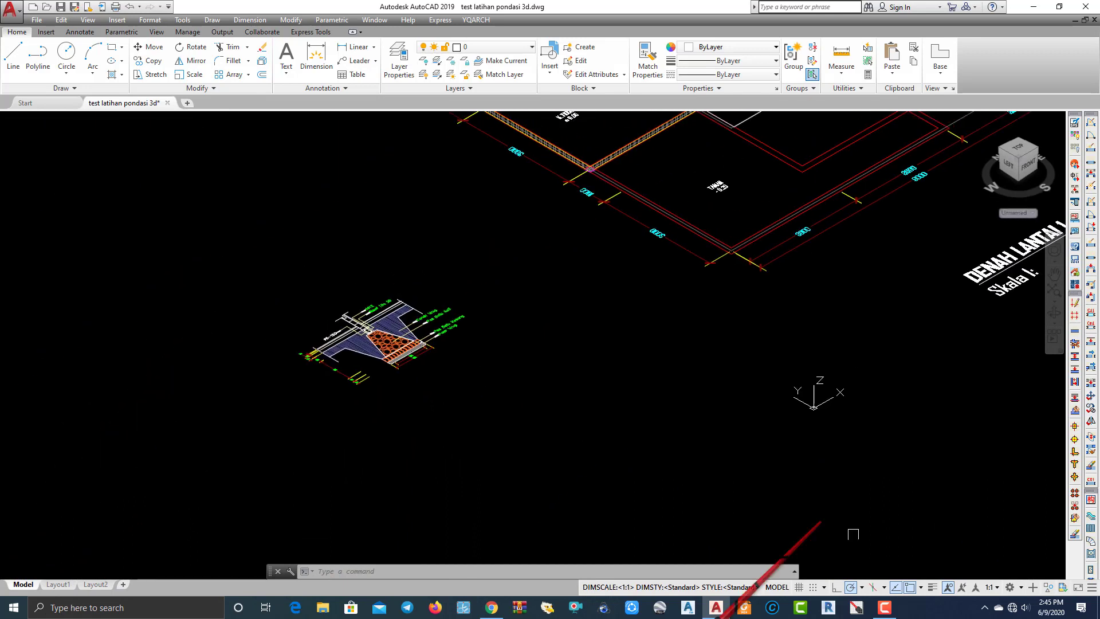
Switch the workspace to 3D Modeling.
{"action": "left_click", "coordinate": [1021, 587]}
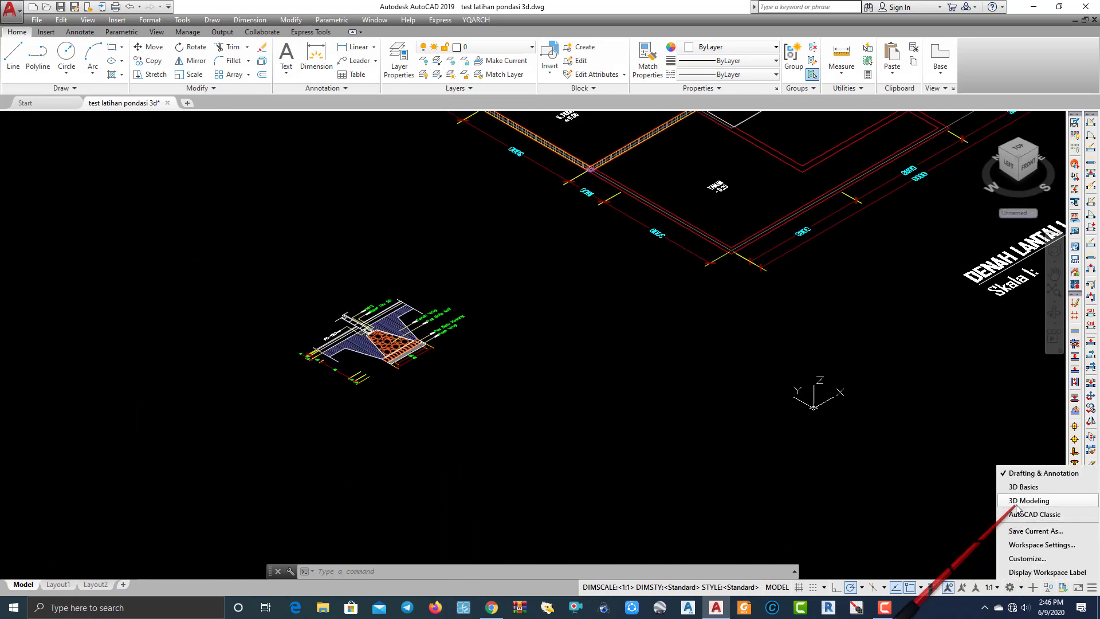
{"action": "left_click", "coordinate": [1015, 505]}
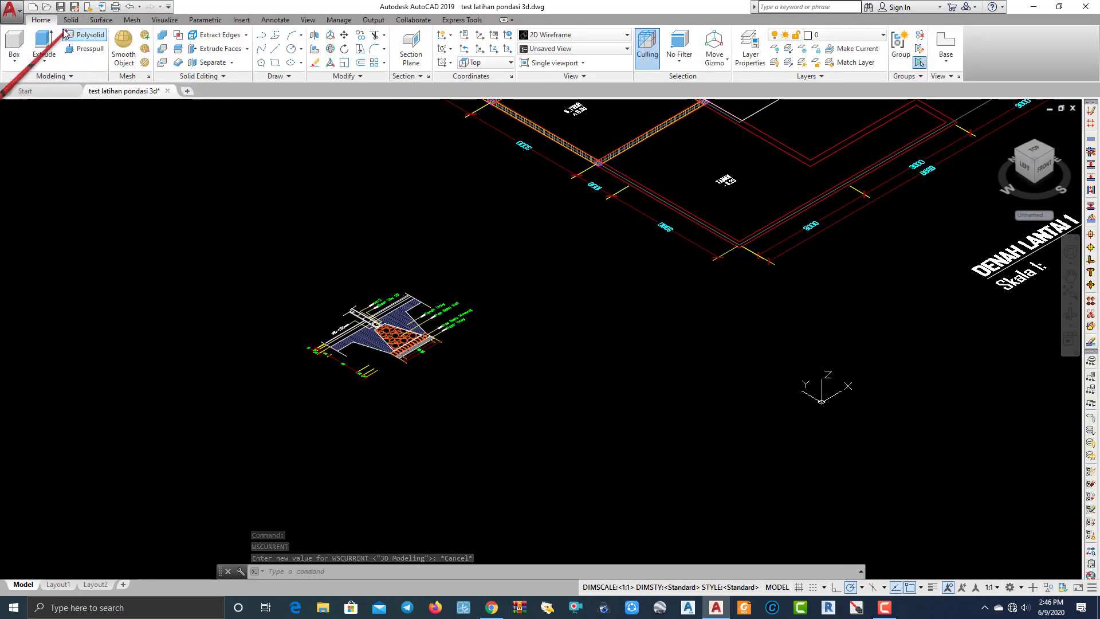
Configure the Polysolid command with a height of 1000, a width of 150 and Center justification.
{"action": "left_click", "coordinate": [87, 36]}
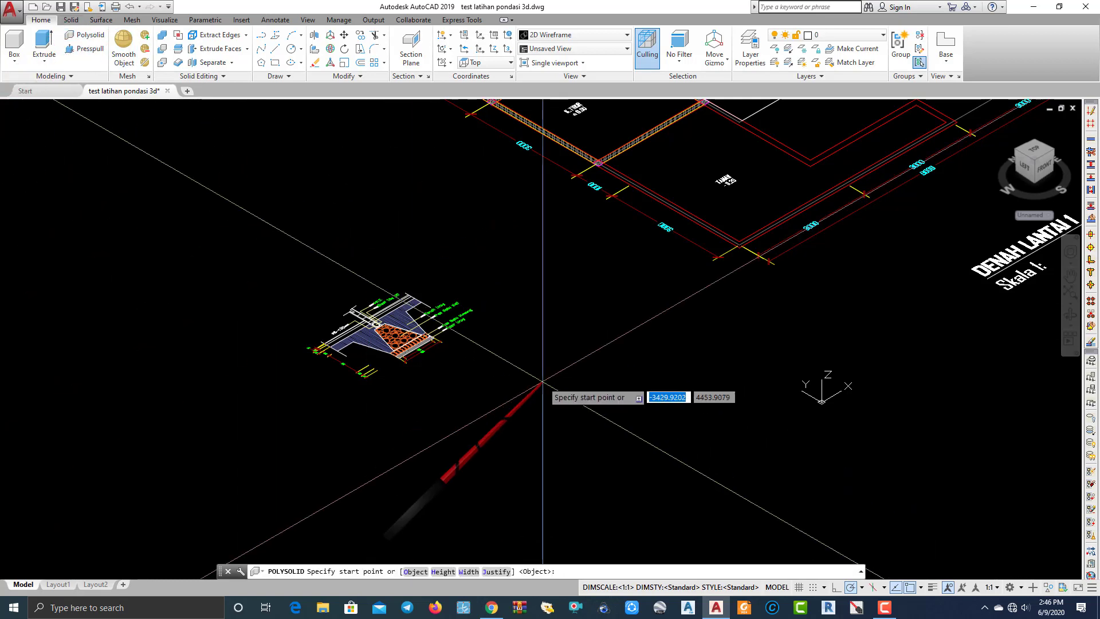
{"action": "scroll", "coordinate": [543, 534], "scroll_direction": "up", "scroll_amount": 3}
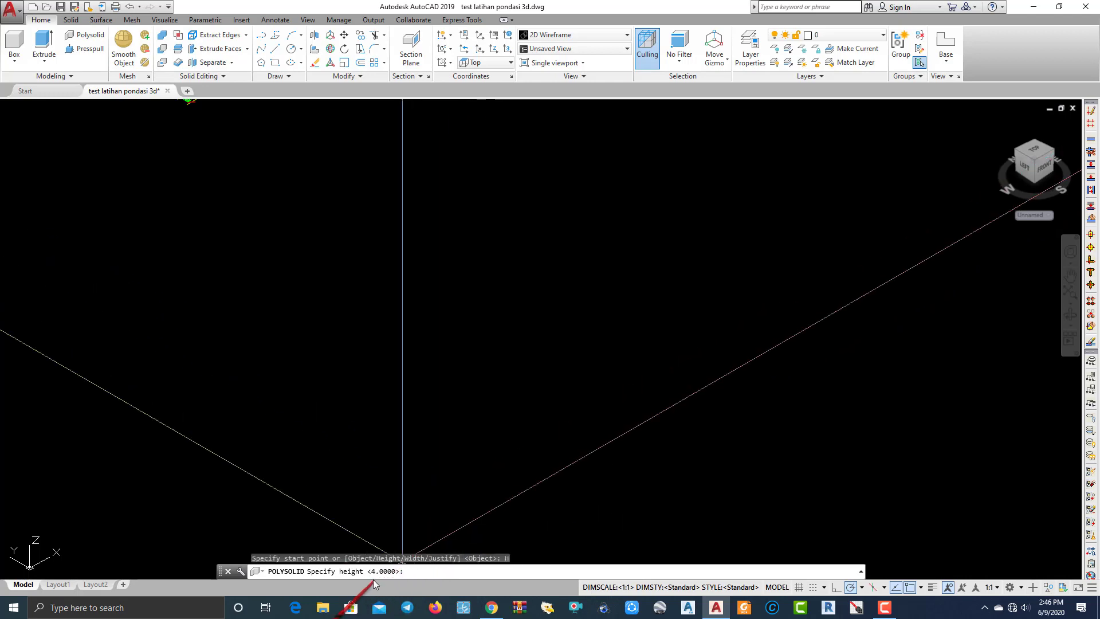
{"action": "scroll", "coordinate": [372, 573], "scroll_direction": "down", "scroll_amount": 5}
{"action": "scroll", "coordinate": [370, 507], "scroll_direction": "up", "scroll_amount": 8}
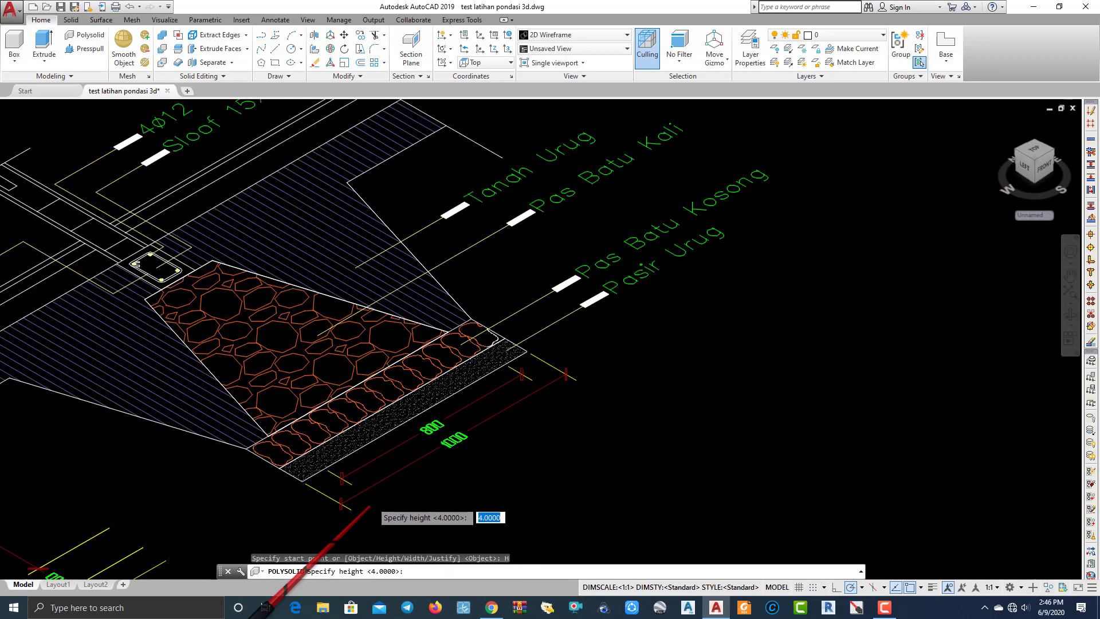
{"action": "scroll", "coordinate": [370, 507], "scroll_direction": "up", "scroll_amount": 2}
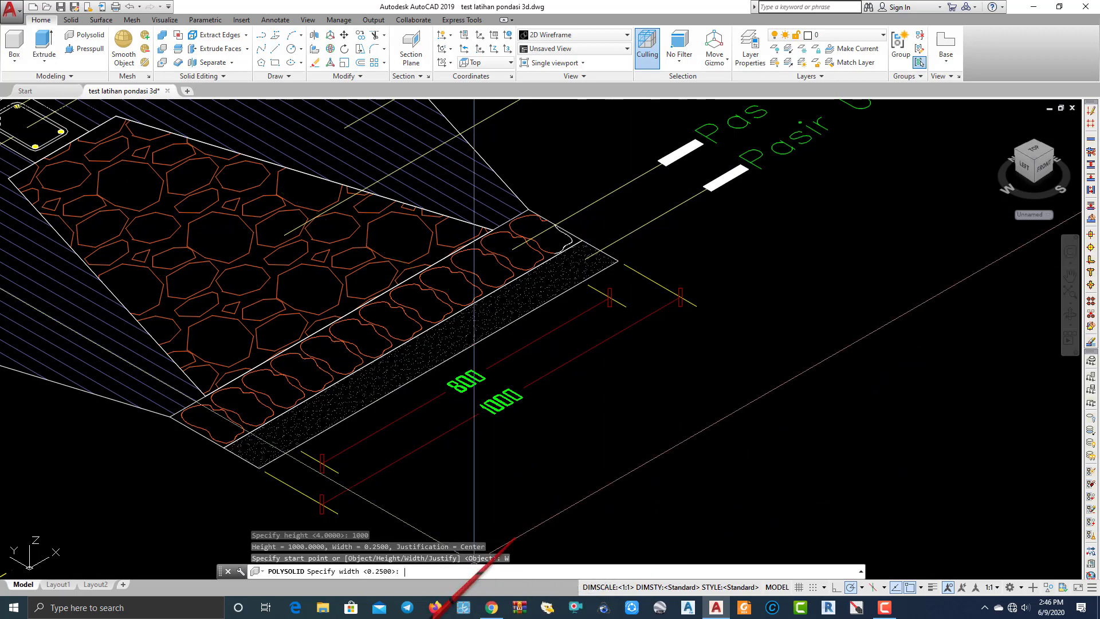
{"action": "scroll", "coordinate": [550, 490], "scroll_direction": "down", "scroll_amount": 3}
{"action": "scroll", "coordinate": [286, 487], "scroll_direction": "up", "scroll_amount": 5}
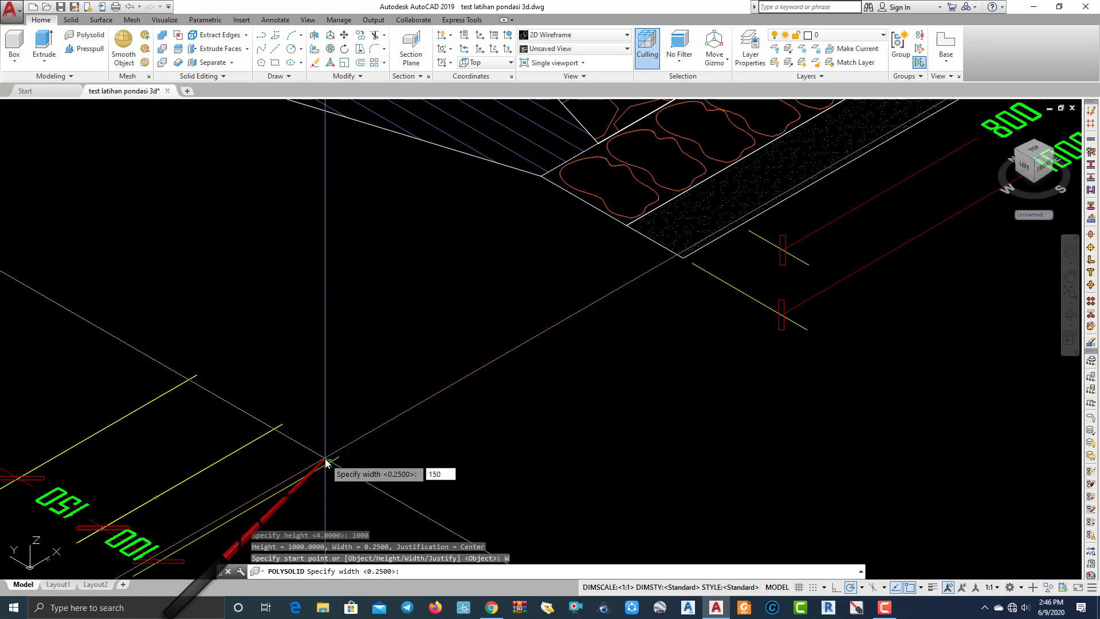
{"action": "type", "text": "150"}
{"action": "key", "text": "Return"}
{"action": "scroll", "coordinate": [469, 441], "scroll_direction": "down", "scroll_amount": 3}
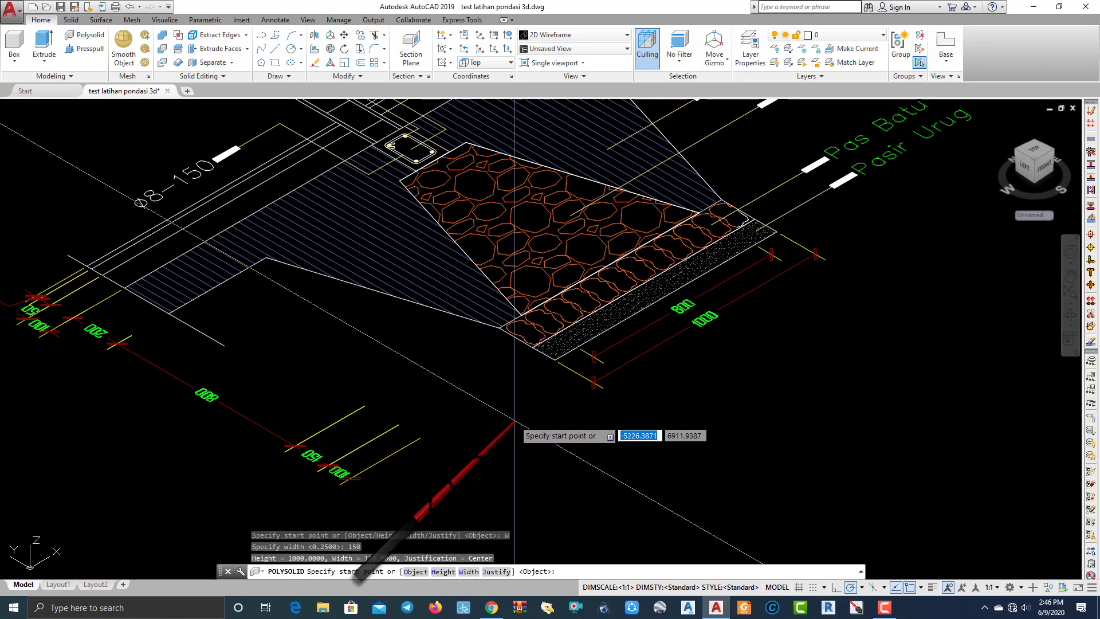
{"action": "scroll", "coordinate": [573, 401], "scroll_direction": "up", "scroll_amount": 4}
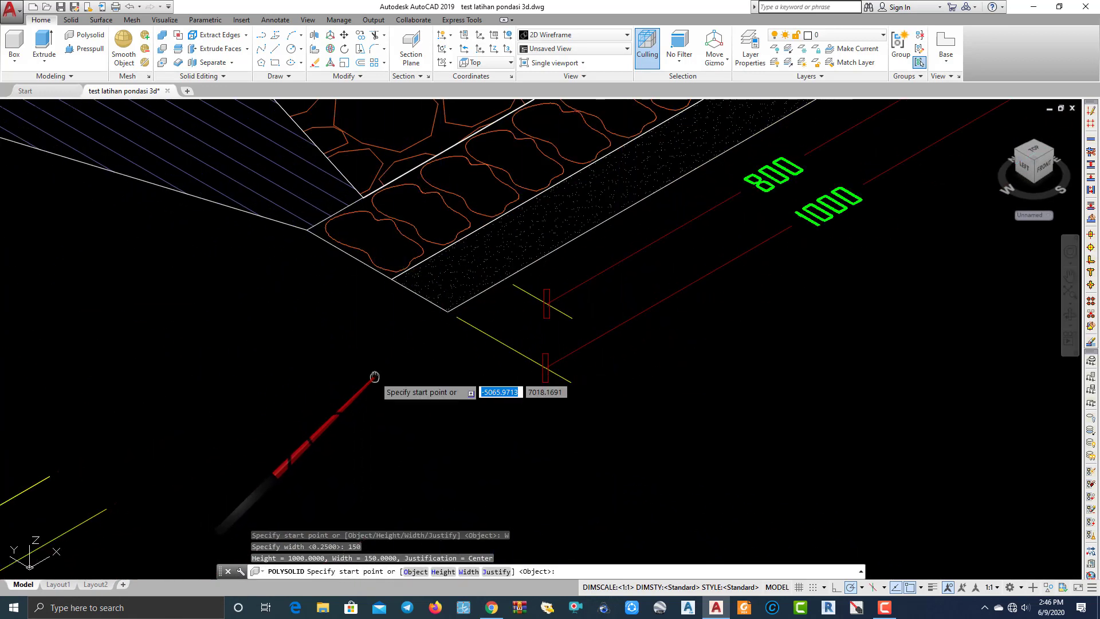
{"action": "scroll", "coordinate": [370, 415], "scroll_direction": "down", "scroll_amount": 2}
{"action": "scroll", "coordinate": [370, 411], "scroll_direction": "down", "scroll_amount": 2}
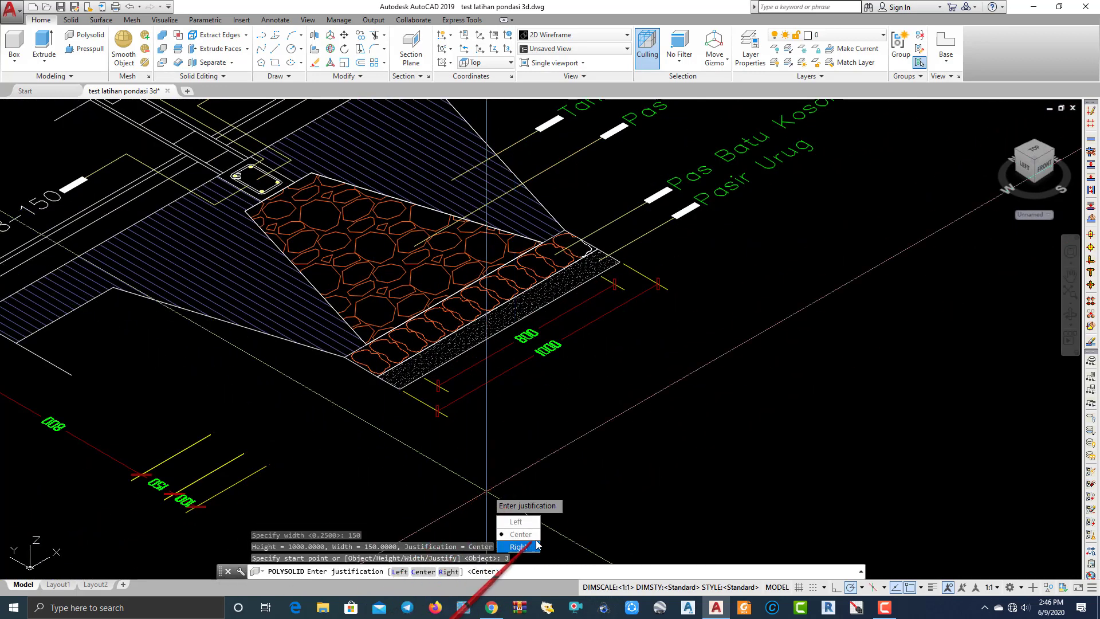
{"action": "left_click", "coordinate": [527, 536]}
{"action": "scroll", "coordinate": [651, 394], "scroll_direction": "down", "scroll_amount": 8}
{"action": "middle_click_drag", "start_coordinate": [787, 374], "coordinate": [649, 457]}
{"action": "scroll", "coordinate": [602, 465], "scroll_direction": "down", "scroll_amount": 8}
{"action": "scroll", "coordinate": [751, 387], "scroll_direction": "up", "scroll_amount": 4}
{"action": "scroll", "coordinate": [688, 453], "scroll_direction": "up", "scroll_amount": 2}
{"action": "scroll", "coordinate": [649, 457], "scroll_direction": "up", "scroll_amount": 5}
{"action": "middle_click_drag", "start_coordinate": [621, 491], "coordinate": [779, 502]}
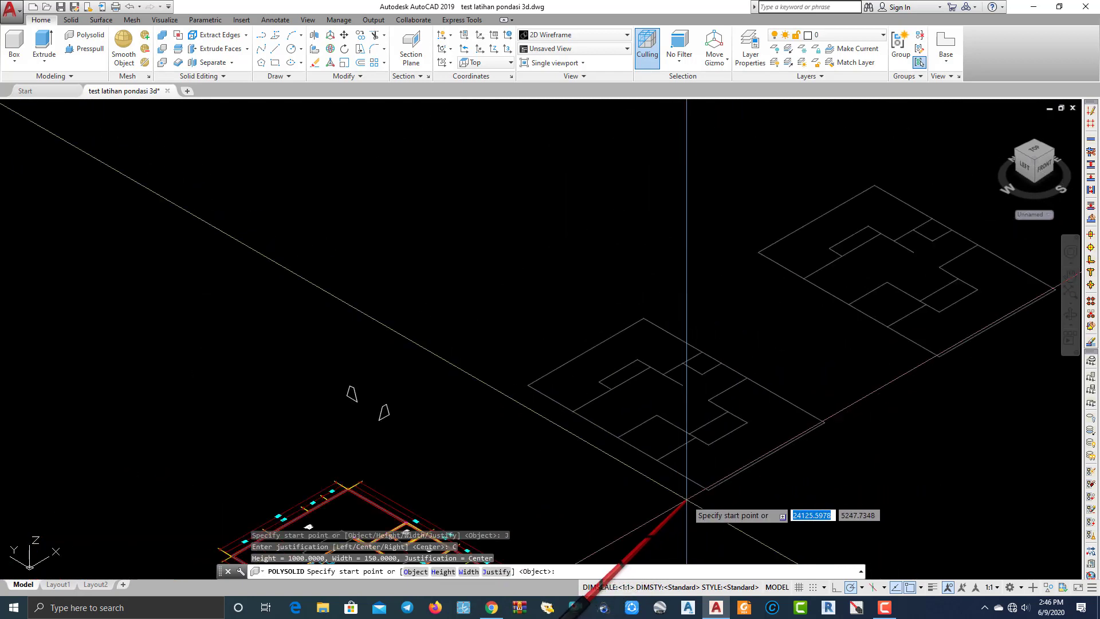
{"action": "scroll", "coordinate": [682, 441], "scroll_direction": "down", "scroll_amount": 2}
{"action": "middle_click_drag", "start_coordinate": [629, 461], "coordinate": [615, 424]}
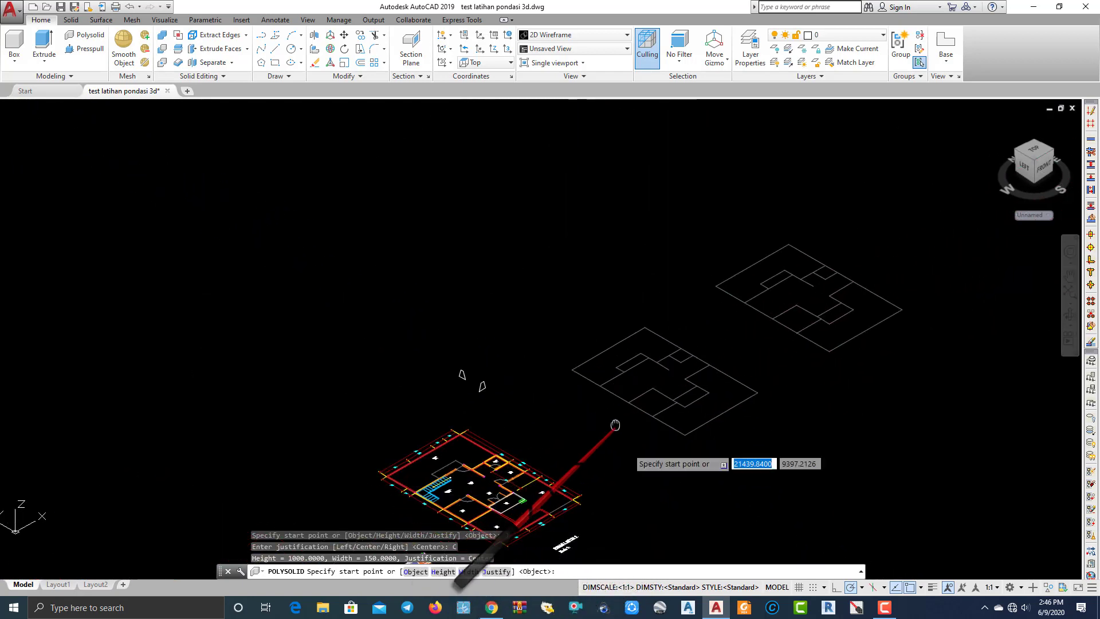
{"action": "scroll", "coordinate": [630, 429], "scroll_direction": "up", "scroll_amount": 6}
{"action": "left_click", "coordinate": [657, 421]}
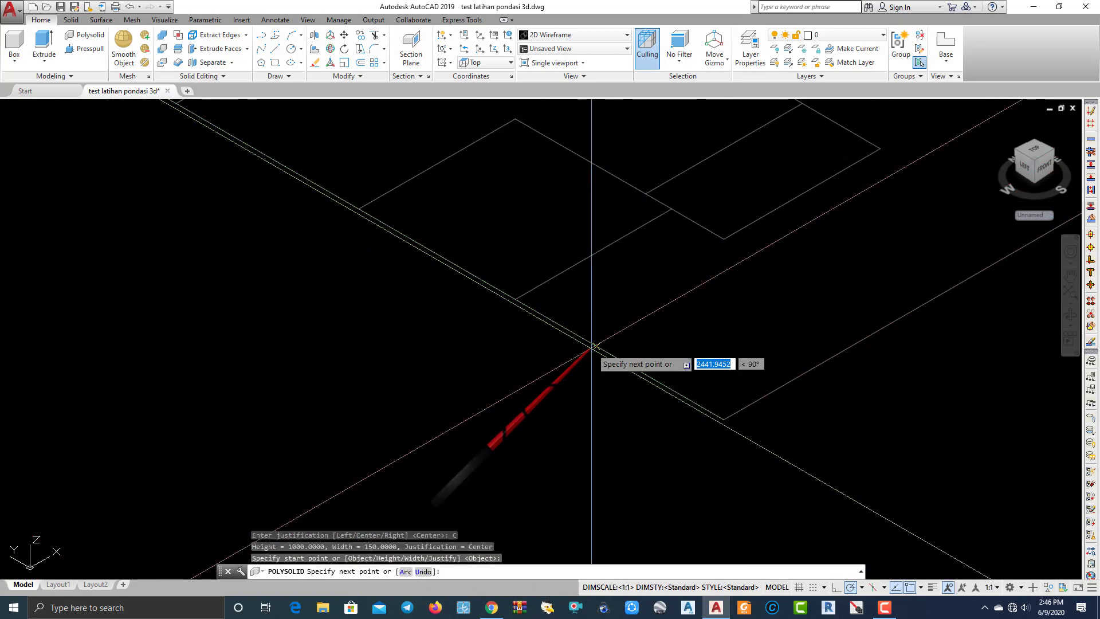
{"action": "scroll", "coordinate": [593, 345], "scroll_direction": "up", "scroll_amount": 1}
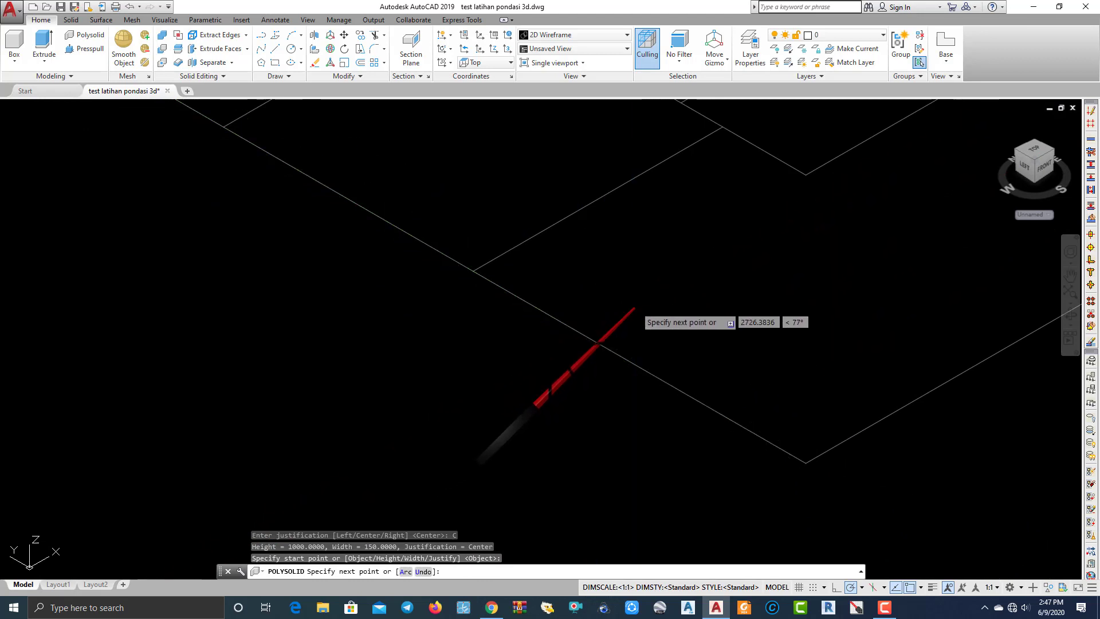
{"action": "key", "text": "Escape"}
{"action": "scroll", "coordinate": [560, 336], "scroll_direction": "down", "scroll_amount": 2}
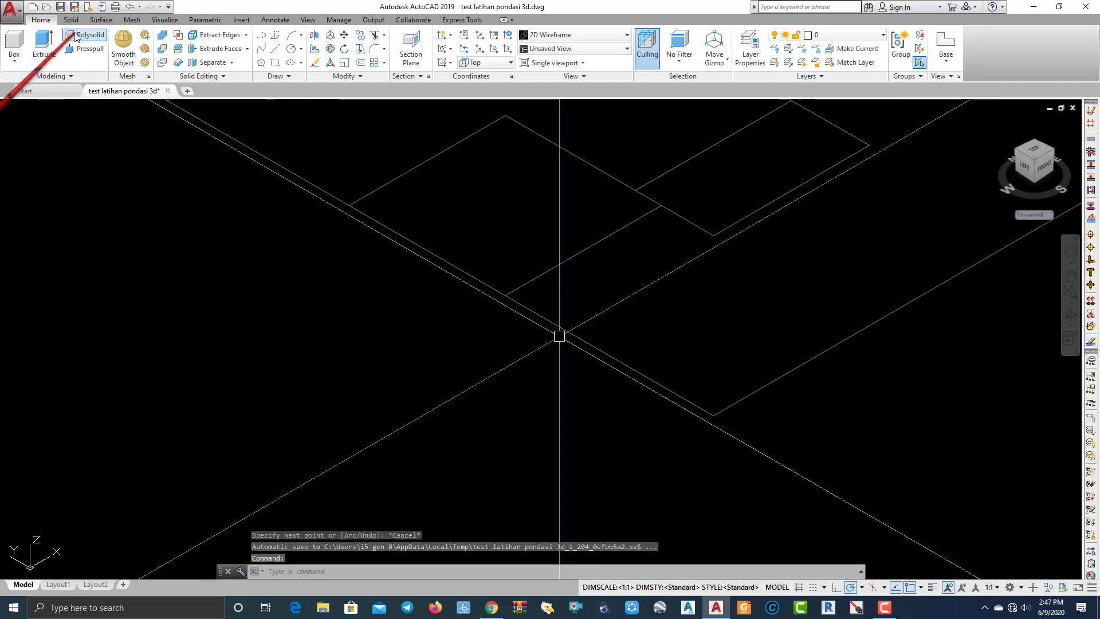
Set the polysolid height to 150, matching the layer height dimension in the foundation section.
{"action": "left_click", "coordinate": [82, 35]}
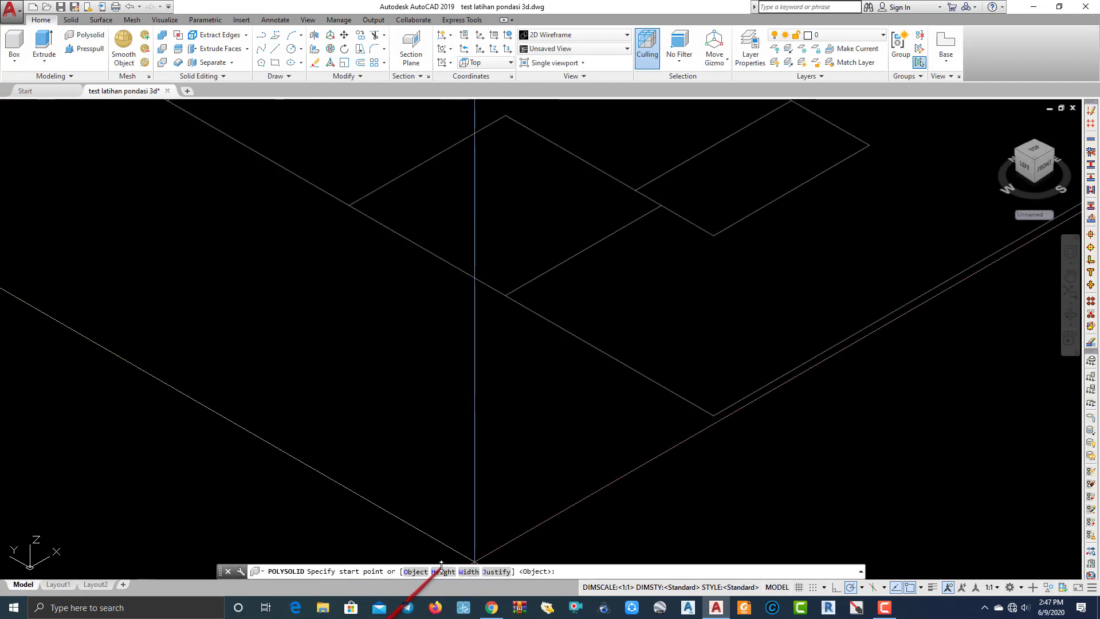
{"action": "scroll", "coordinate": [403, 455], "scroll_direction": "up", "scroll_amount": 10}
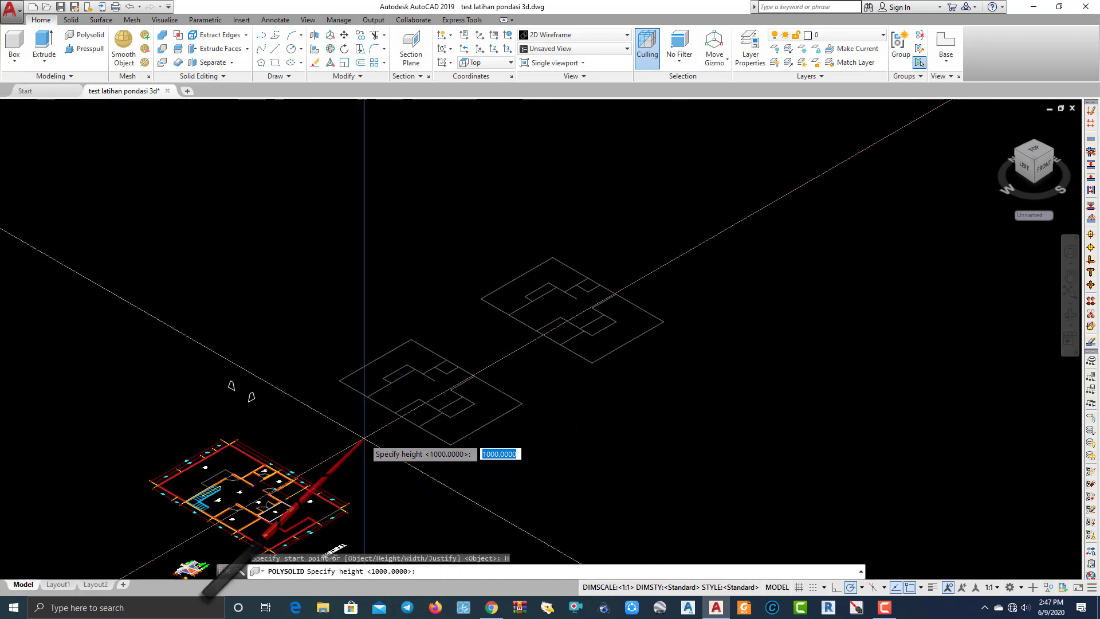
{"action": "scroll", "coordinate": [326, 524], "scroll_direction": "up", "scroll_amount": 8}
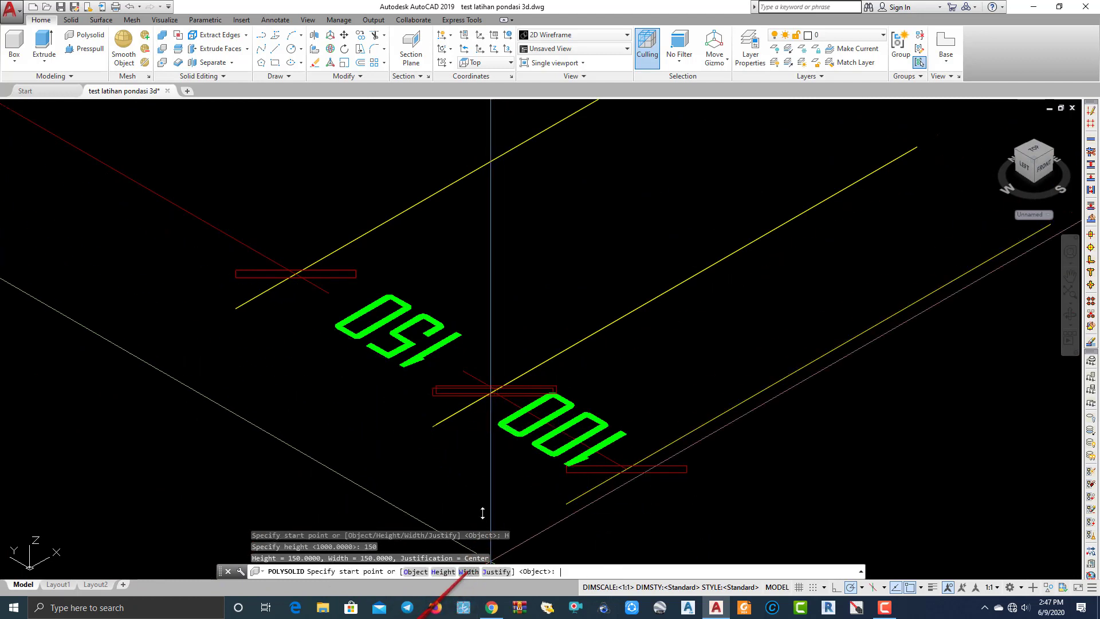
Set the polysolid width to 1000, the section's full base width, with Center justification.
{"action": "type", "text": "w"}
{"action": "key", "text": "Return"}
{"action": "scroll", "coordinate": [721, 383], "scroll_direction": "down", "scroll_amount": 5}
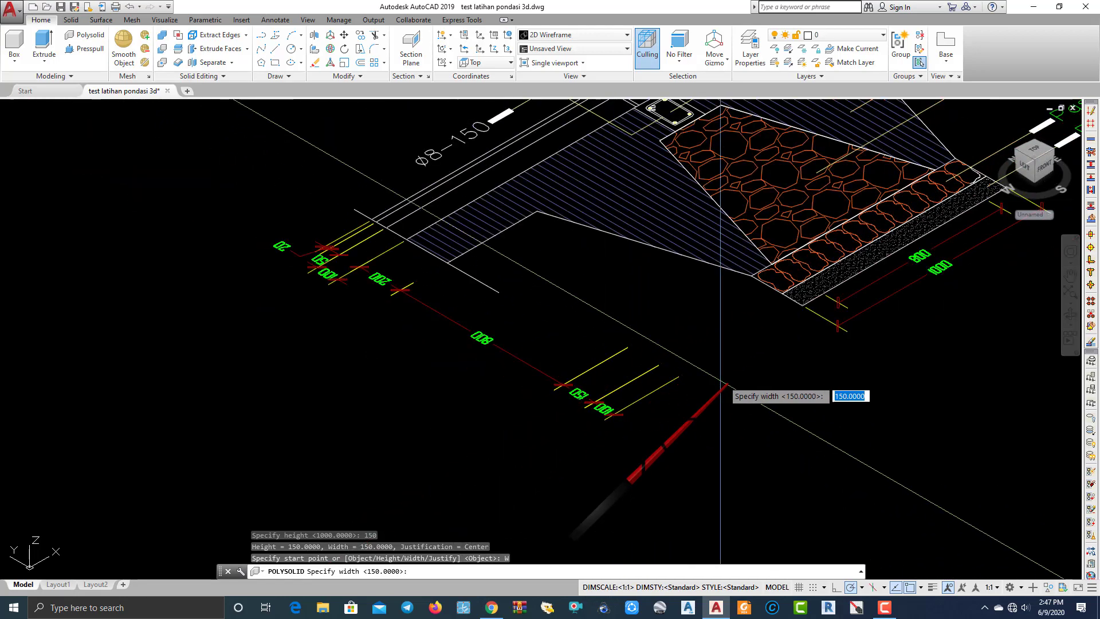
{"action": "middle_click_drag", "start_coordinate": [729, 387], "coordinate": [363, 426]}
{"action": "scroll", "coordinate": [465, 350], "scroll_direction": "up", "scroll_amount": 4}
{"action": "middle_click_drag", "start_coordinate": [839, 292], "coordinate": [598, 398]}
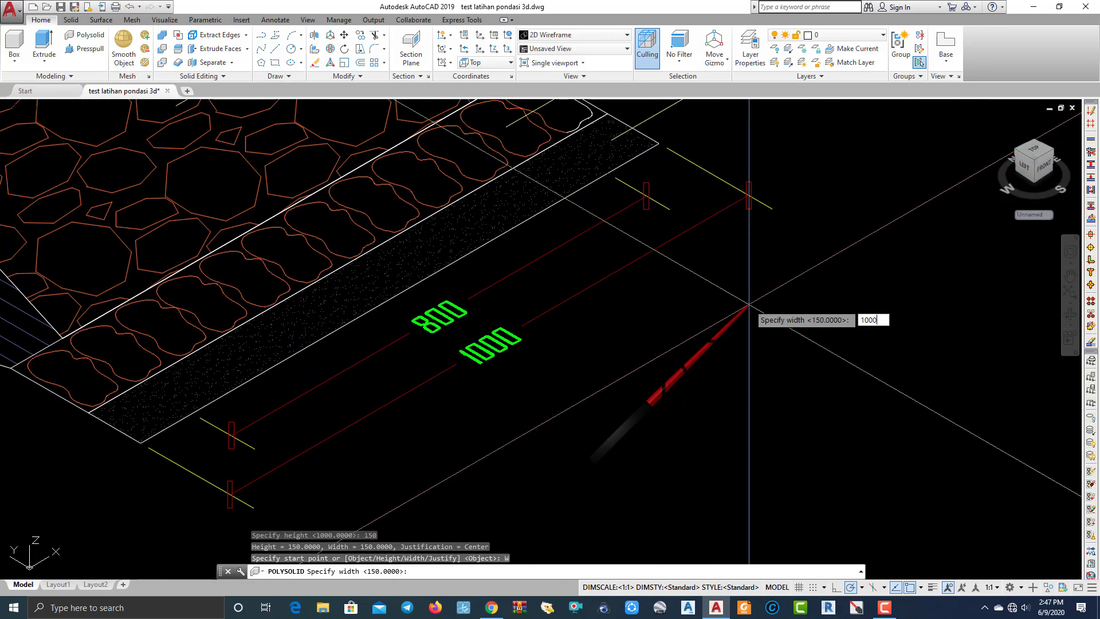
{"action": "scroll", "coordinate": [748, 304], "scroll_direction": "down", "scroll_amount": 6}
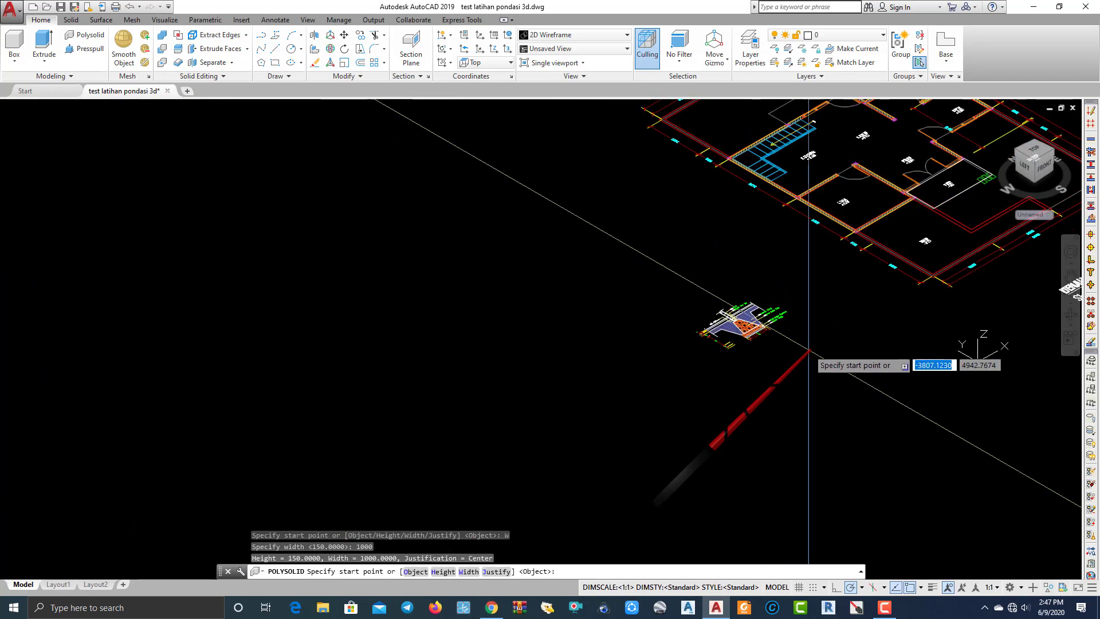
{"action": "middle_click_drag", "start_coordinate": [810, 364], "coordinate": [522, 418]}
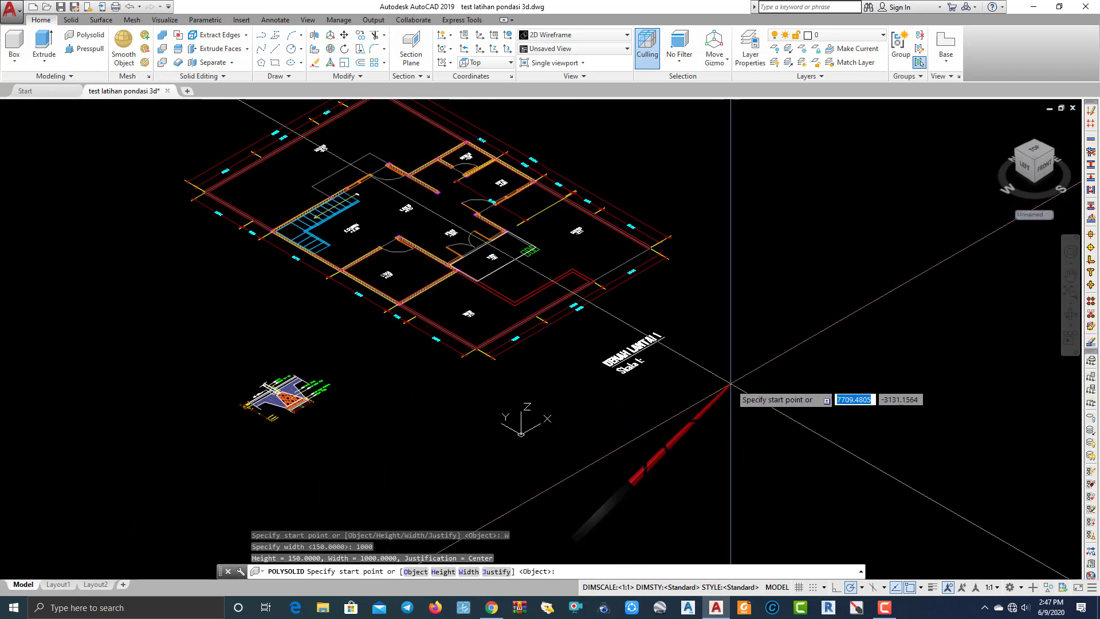
{"action": "left_click", "coordinate": [496, 571]}
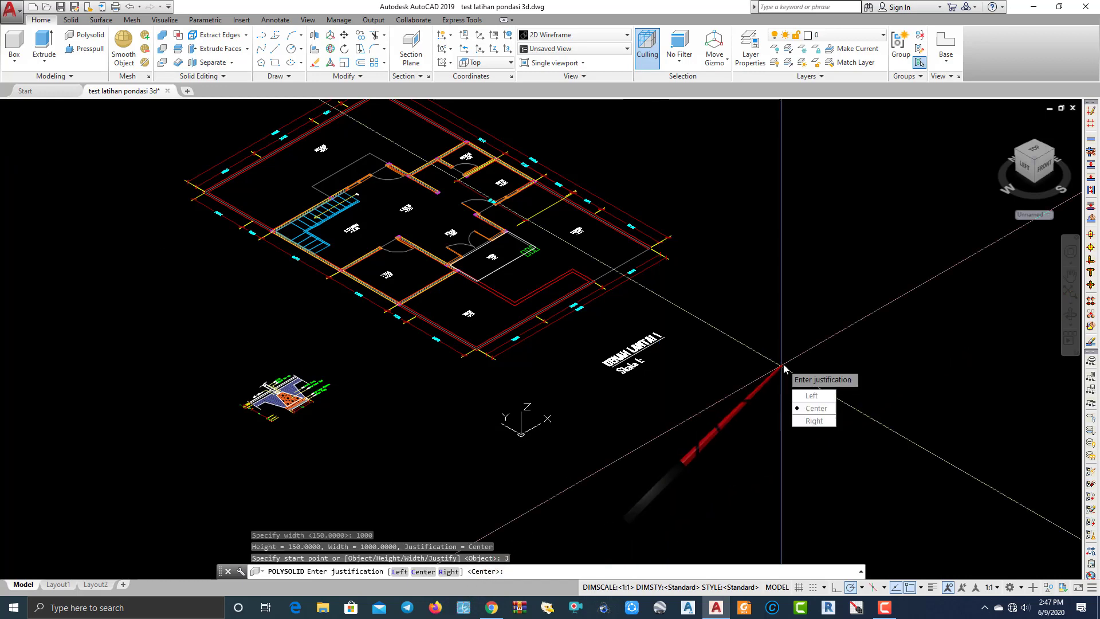
{"action": "left_click", "coordinate": [818, 408]}
Begin the polysolid at the front corner of the axis outline nearer the floor plan and run it along the adjoining 14000 long side.
{"action": "scroll", "coordinate": [693, 389], "scroll_direction": "down", "scroll_amount": 5}
{"action": "scroll", "coordinate": [630, 401], "scroll_direction": "up", "scroll_amount": 10}
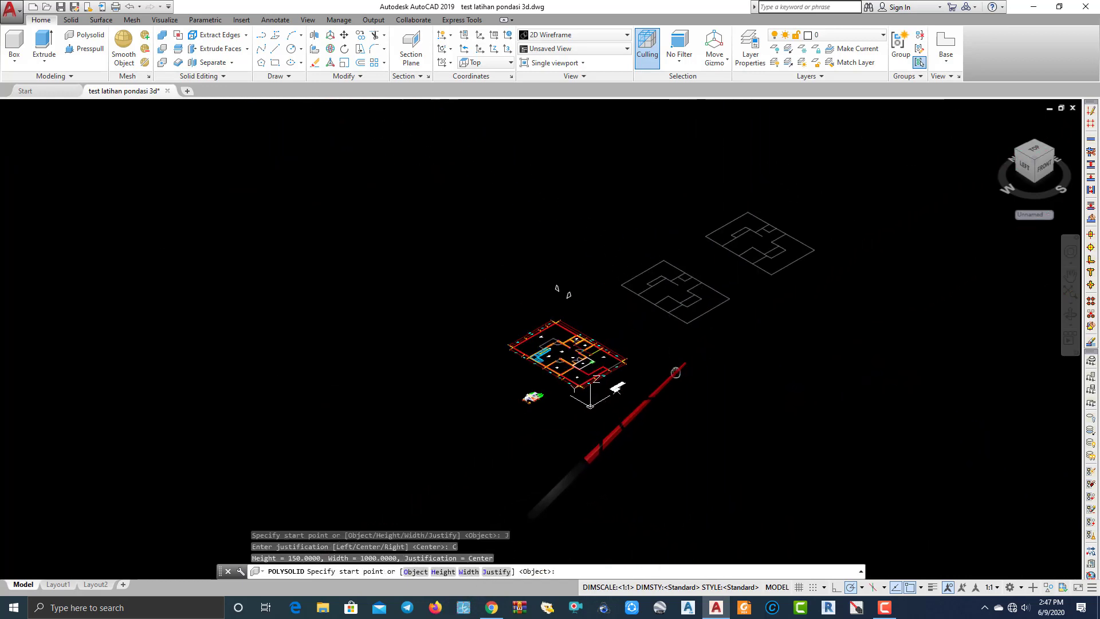
{"action": "scroll", "coordinate": [674, 519], "scroll_direction": "down", "scroll_amount": 4}
{"action": "scroll", "coordinate": [681, 526], "scroll_direction": "up", "scroll_amount": 6}
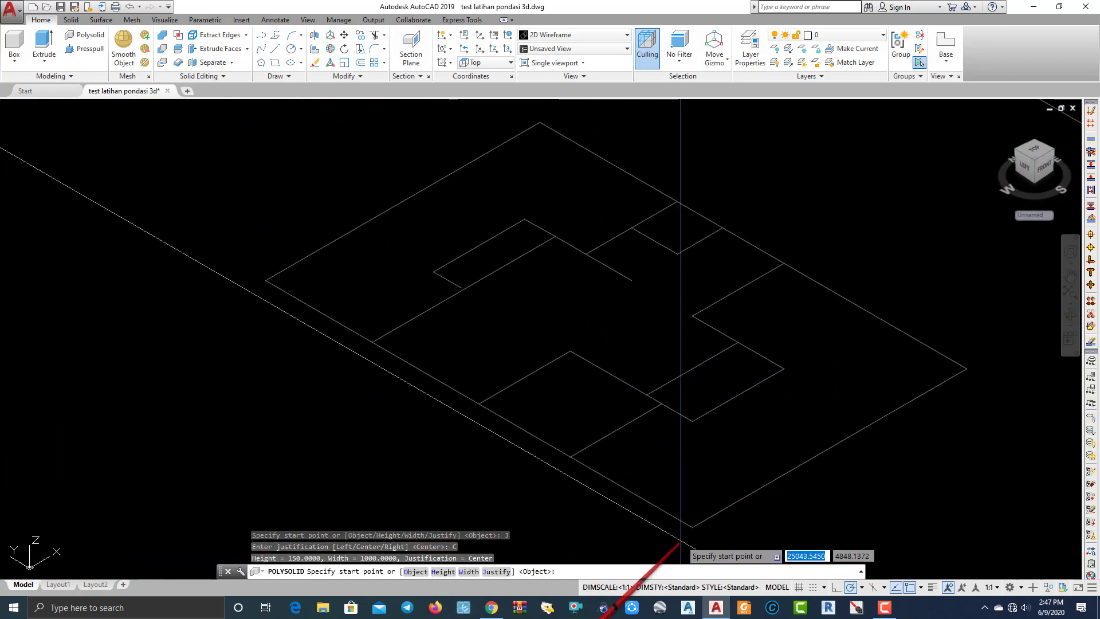
{"action": "left_click", "coordinate": [691, 526]}
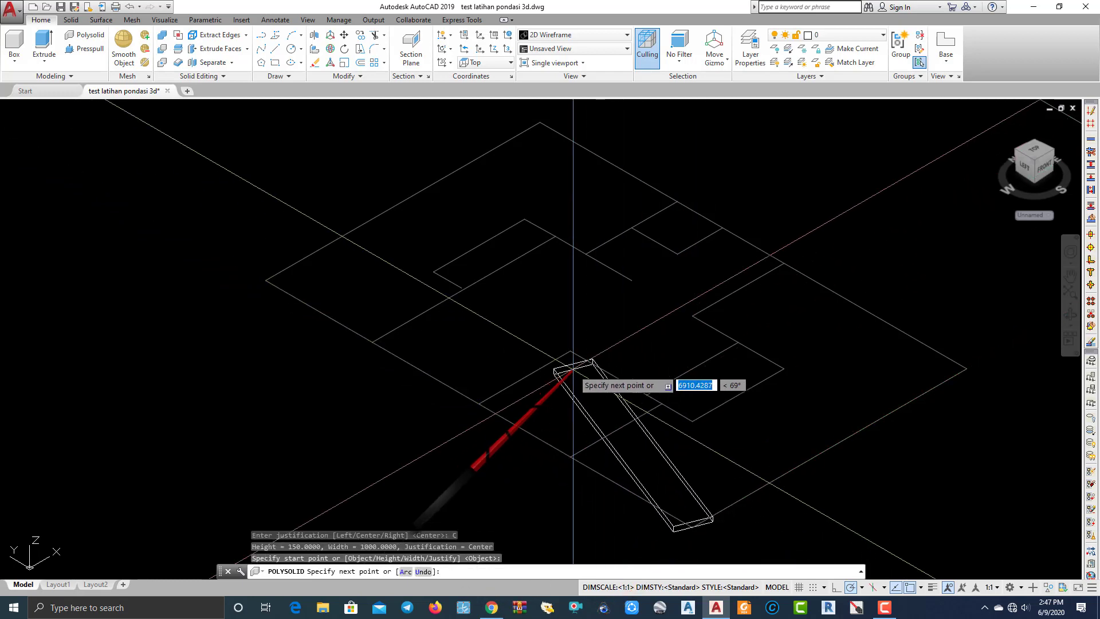
{"action": "scroll", "coordinate": [266, 278], "scroll_direction": "up", "scroll_amount": 6}
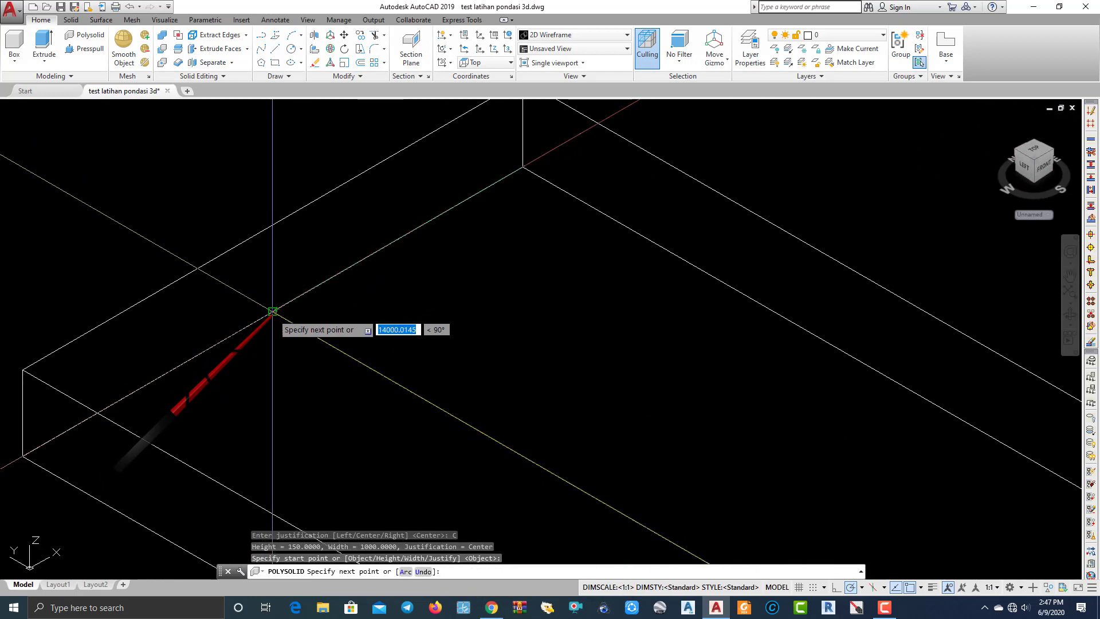
{"action": "scroll", "coordinate": [273, 311], "scroll_direction": "down", "scroll_amount": 5}
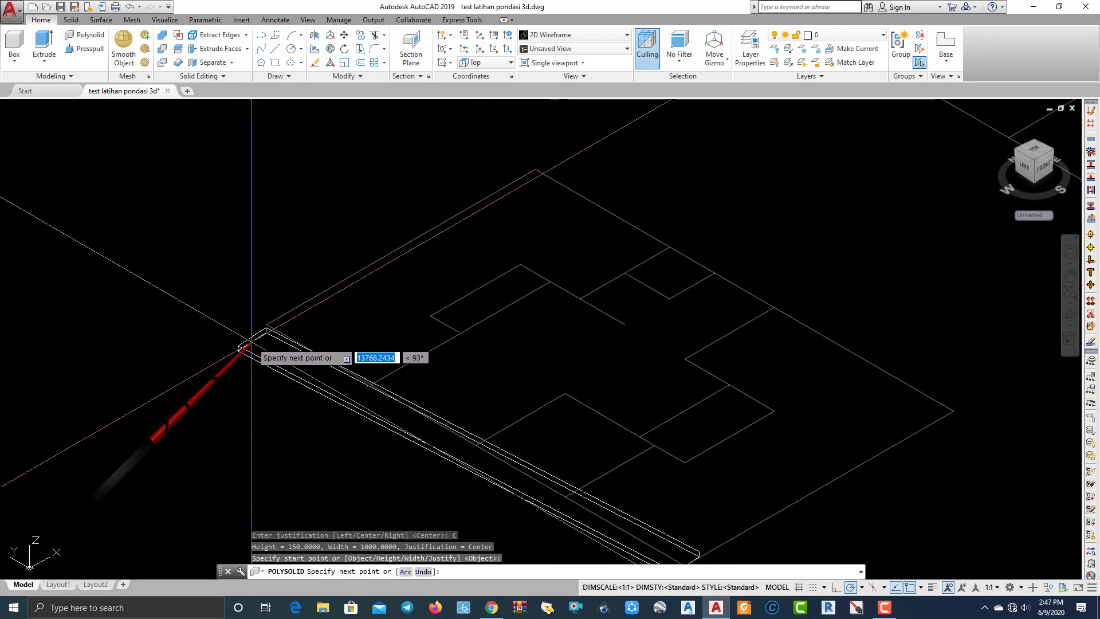
{"action": "left_click", "coordinate": [266, 324]}
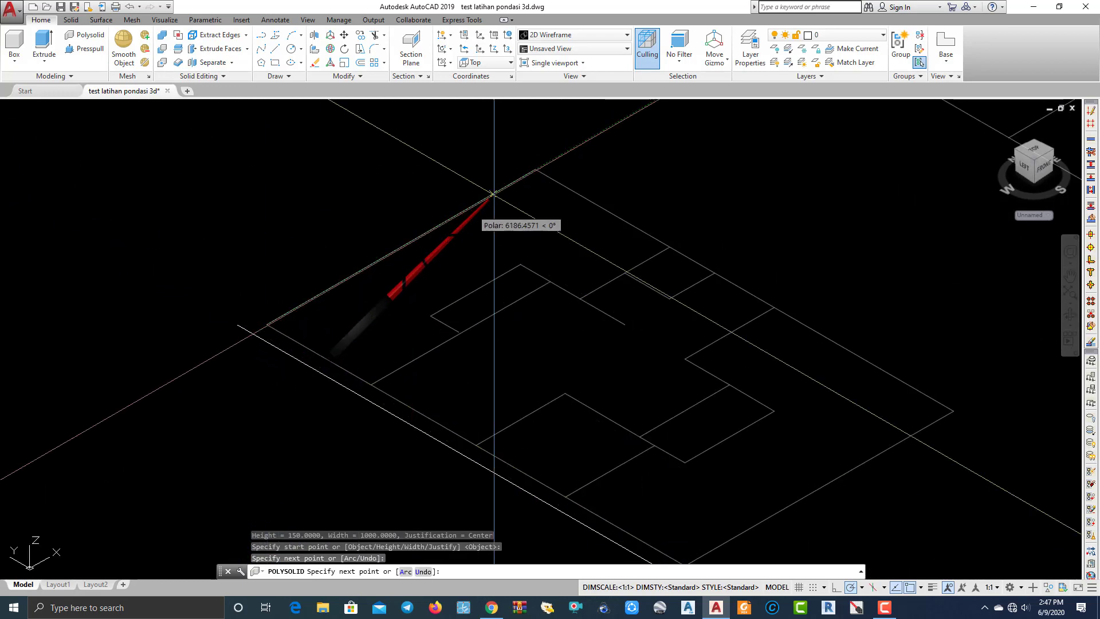
Continue the polysolid along the outline's back short side and opposite long side, and end it with the front short side open.
{"action": "left_click", "coordinate": [535, 170]}
{"action": "scroll", "coordinate": [739, 326], "scroll_direction": "down", "scroll_amount": 2}
{"action": "middle_click_drag", "start_coordinate": [739, 327], "coordinate": [573, 226]}
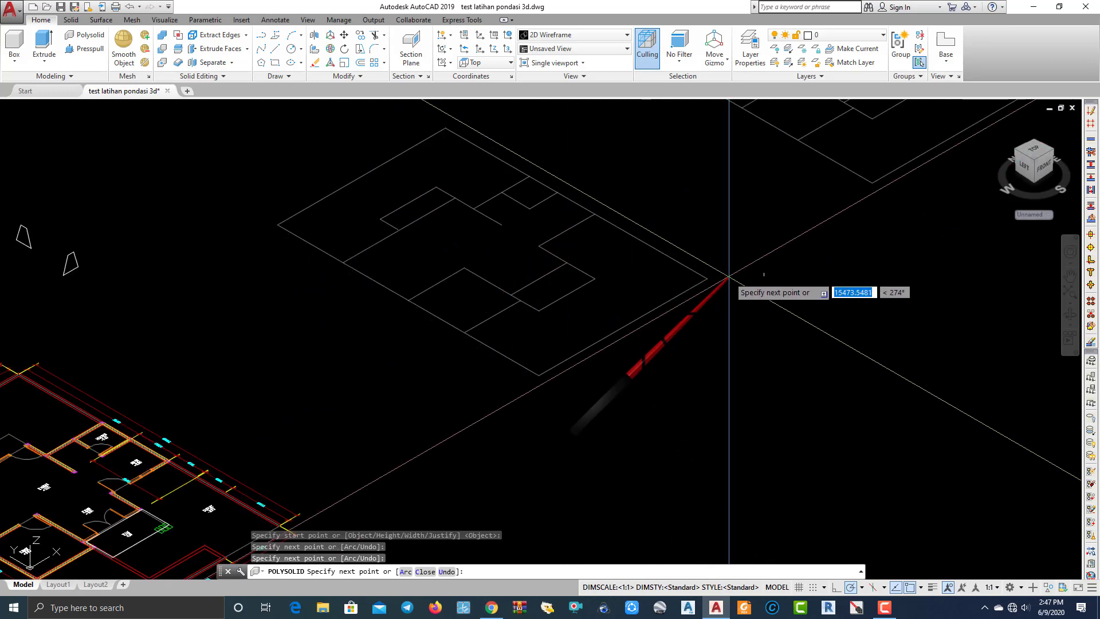
{"action": "left_click", "coordinate": [728, 276]}
{"action": "scroll", "coordinate": [528, 373], "scroll_direction": "up", "scroll_amount": 4}
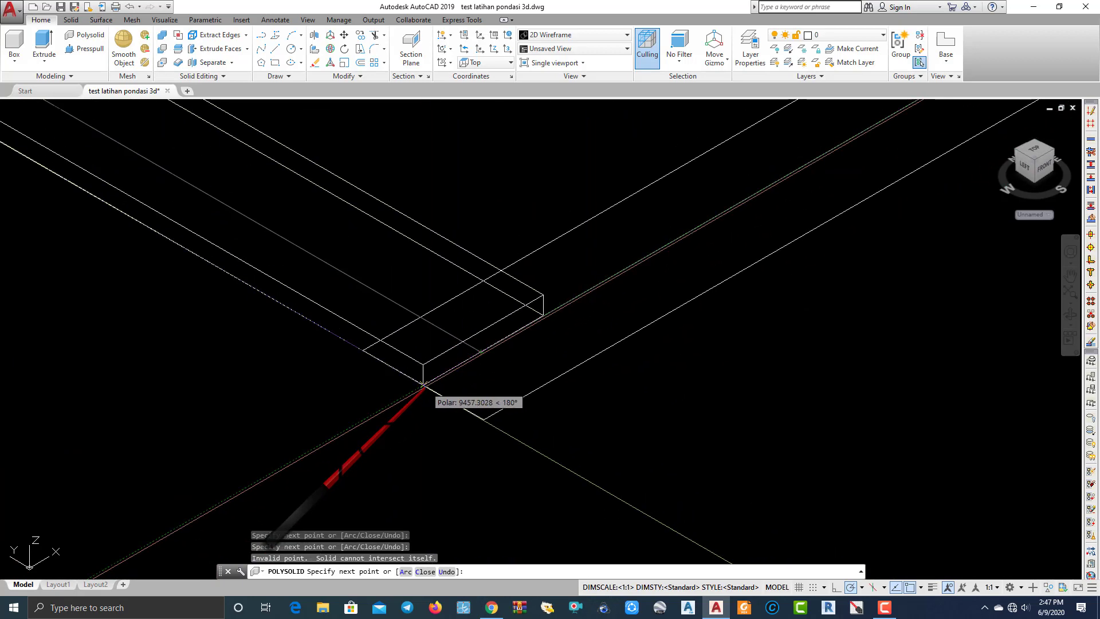
{"action": "left_click", "coordinate": [423, 384]}
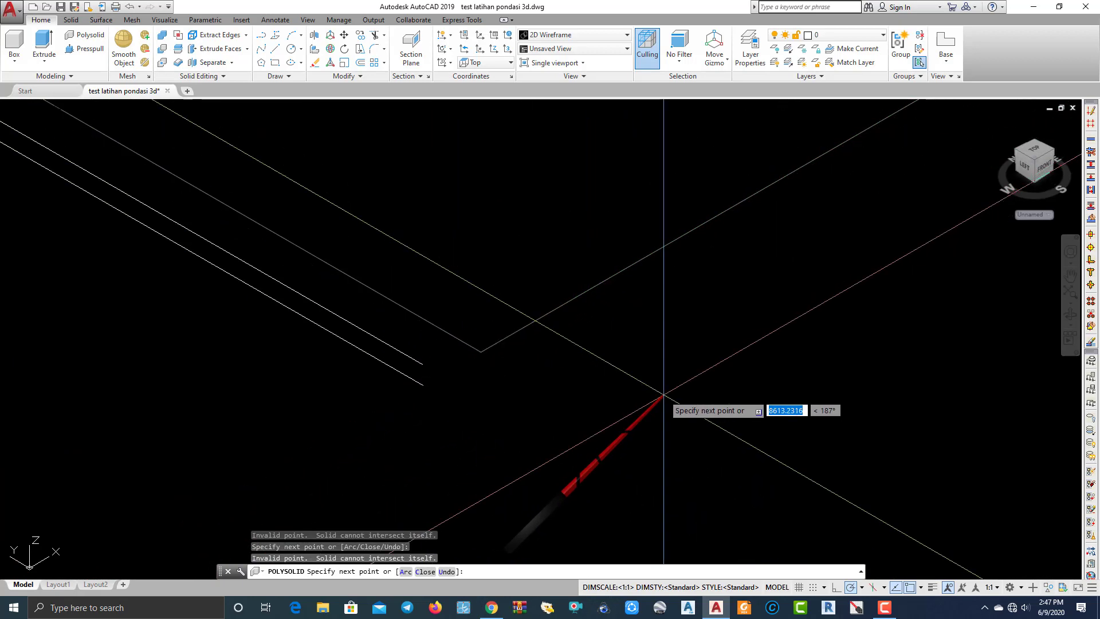
{"action": "key", "text": "Return"}
{"action": "scroll", "coordinate": [653, 393], "scroll_direction": "down", "scroll_amount": 5}
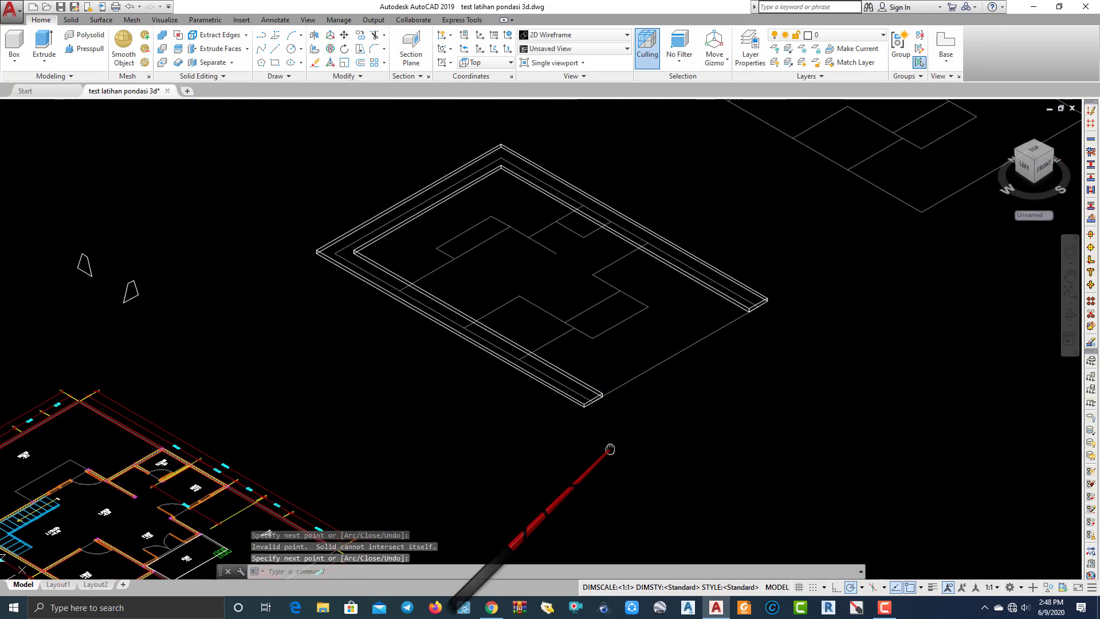
Change the viewport's visual style to Conceptual.
{"action": "left_click", "coordinate": [88, 108]}
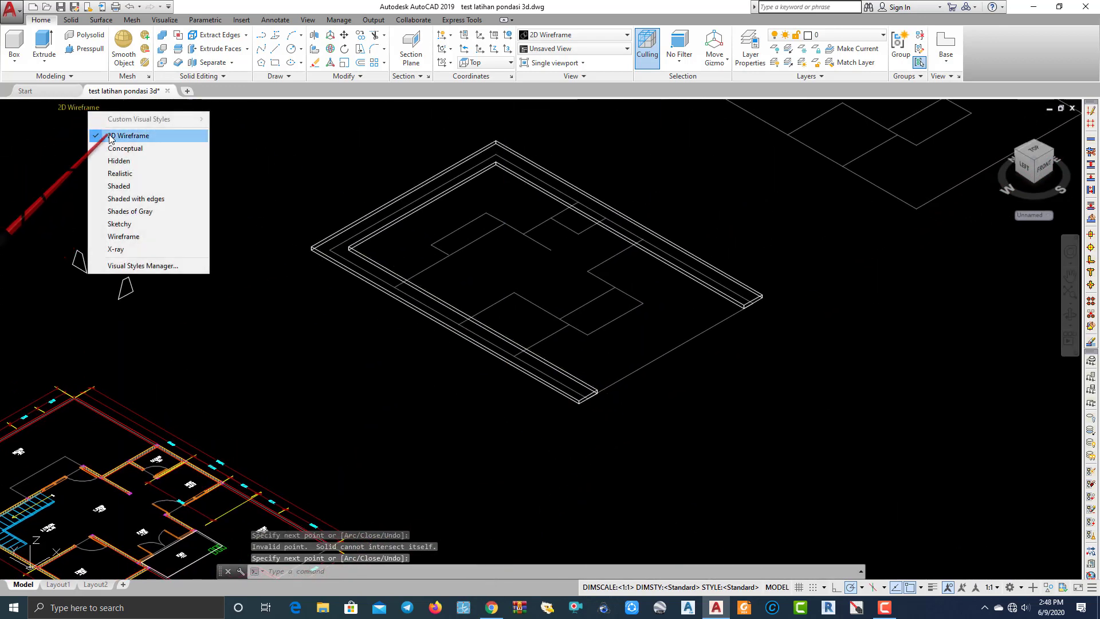
{"action": "left_click", "coordinate": [117, 148]}
{"action": "scroll", "coordinate": [694, 348], "scroll_direction": "up", "scroll_amount": 5}
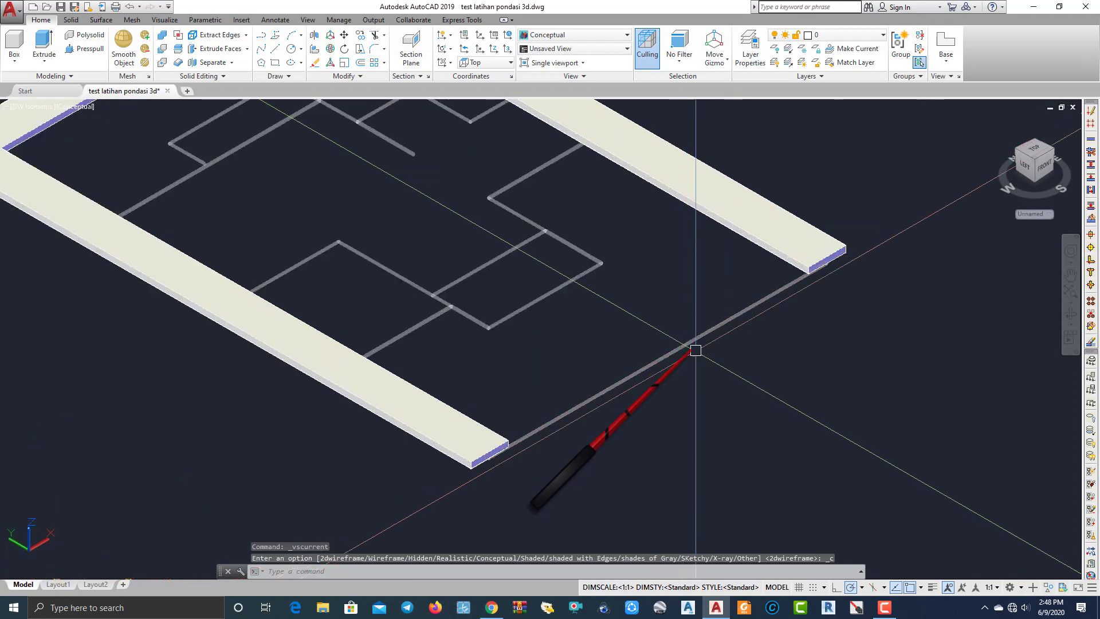
Close the base outline's open front short side with a polysolid between the front ends of the two long sides.
{"action": "left_click", "coordinate": [91, 39]}
{"action": "scroll", "coordinate": [842, 383], "scroll_direction": "up", "scroll_amount": 4}
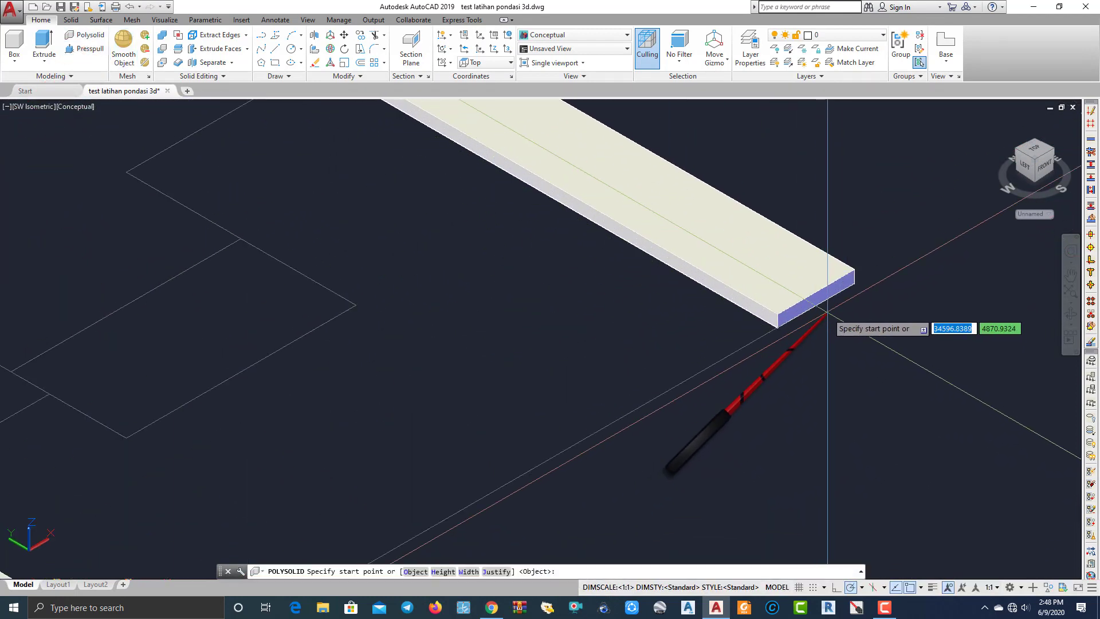
{"action": "left_click", "coordinate": [854, 282]}
{"action": "scroll", "coordinate": [712, 344], "scroll_direction": "down", "scroll_amount": 5}
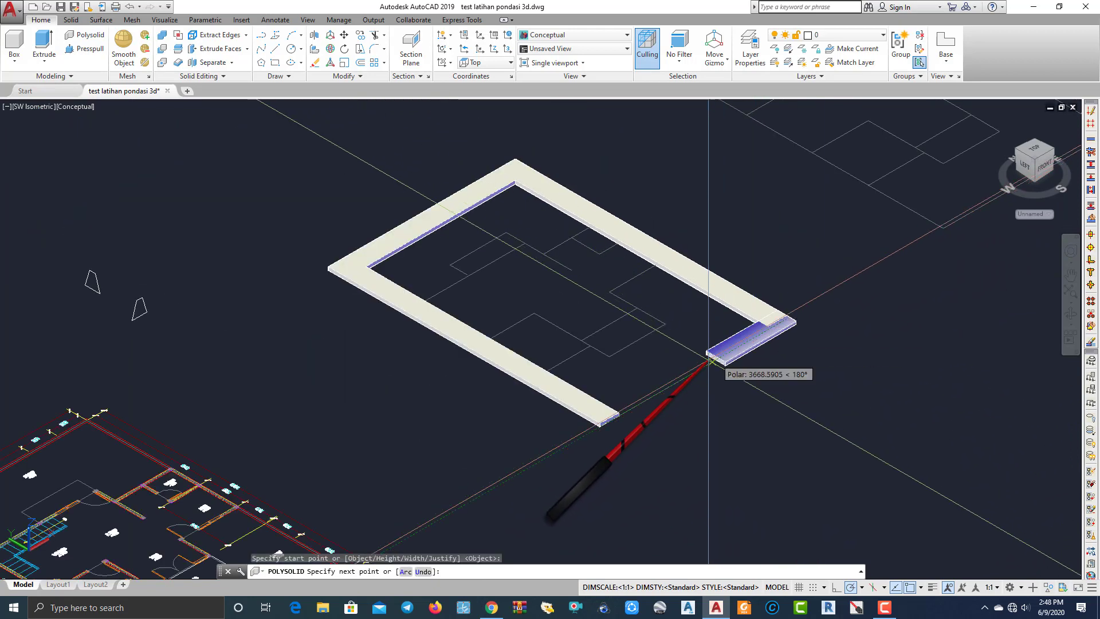
{"action": "scroll", "coordinate": [599, 435], "scroll_direction": "up", "scroll_amount": 8}
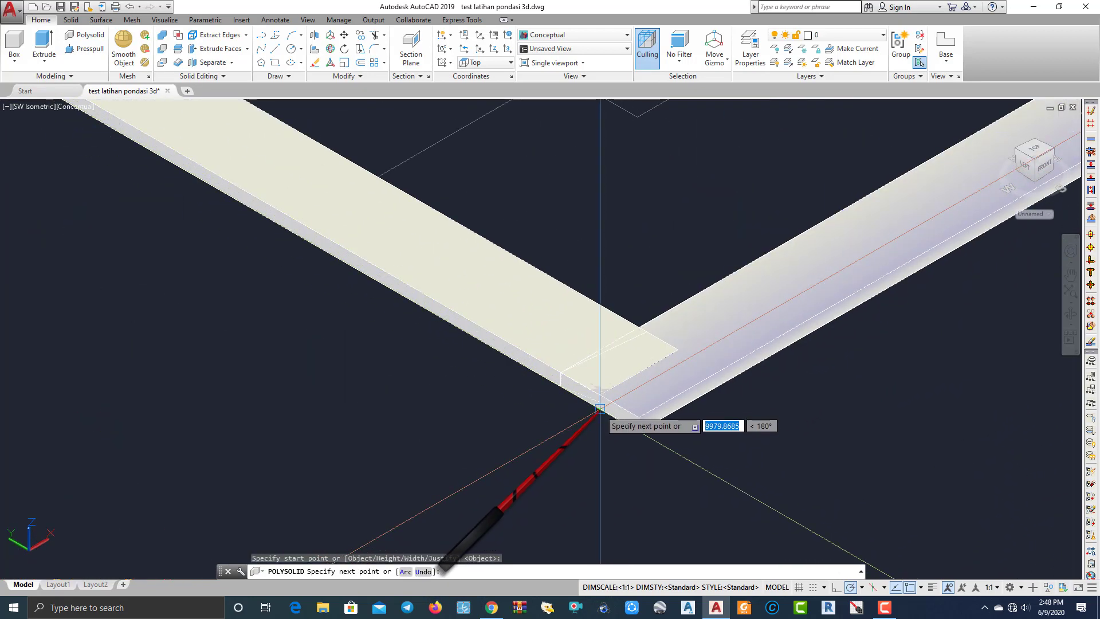
{"action": "left_click", "coordinate": [600, 409]}
{"action": "scroll", "coordinate": [651, 398], "scroll_direction": "down", "scroll_amount": 6}
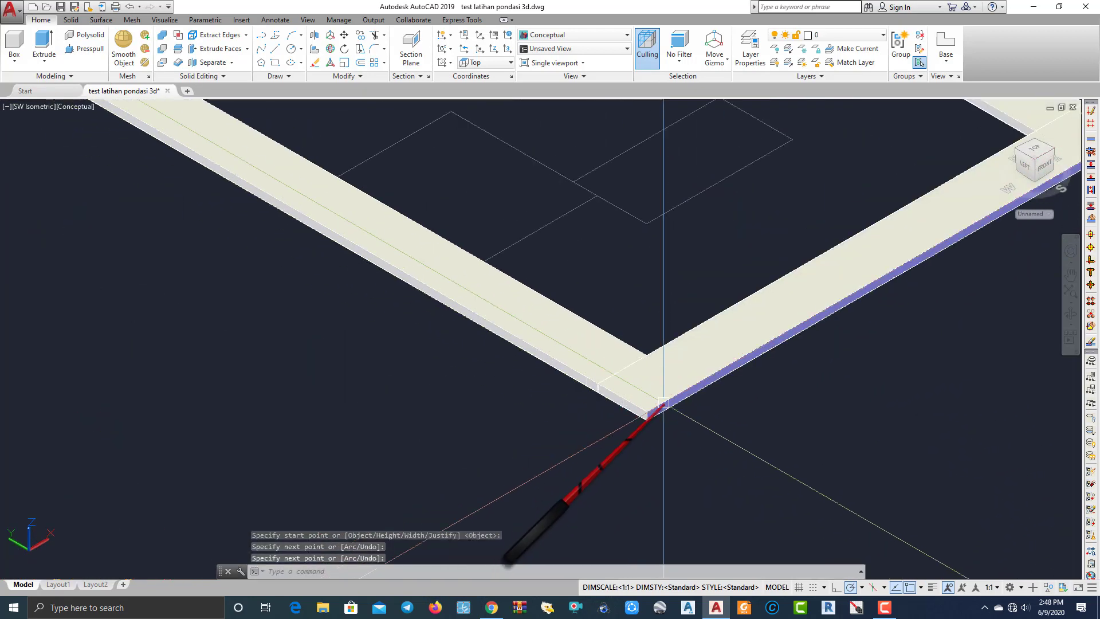
{"action": "key", "text": "Return"}
Begin a polysolid at the inner face of the long side nearer the floor plan and follow the front interior axis line through its first two corners.
{"action": "scroll", "coordinate": [705, 385], "scroll_direction": "up", "scroll_amount": 3}
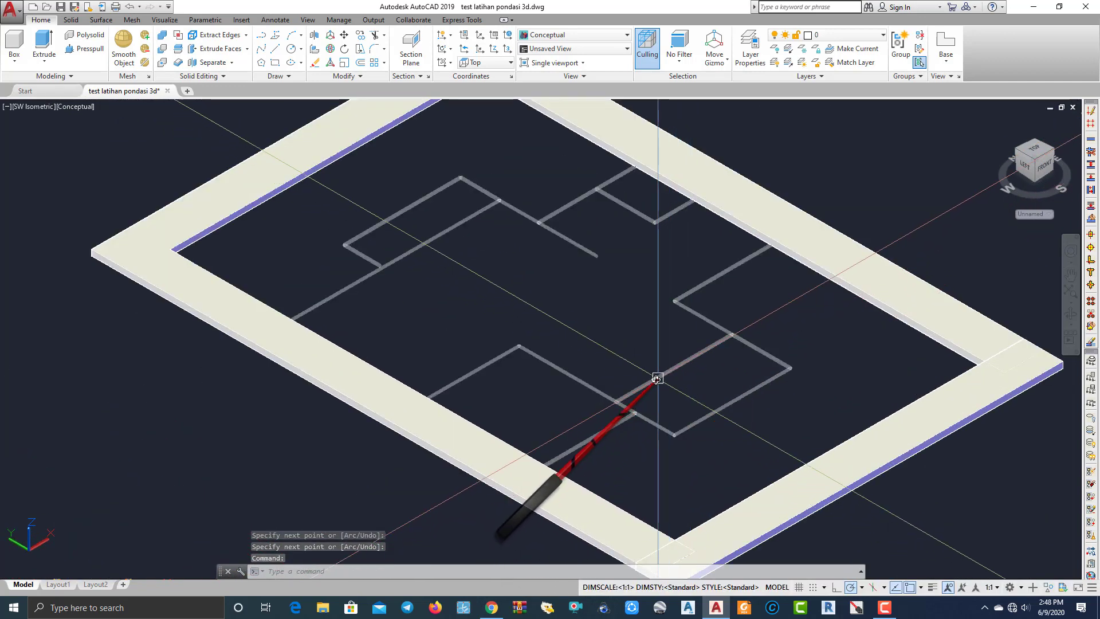
{"action": "middle_click_drag", "start_coordinate": [657, 379], "coordinate": [504, 362], "text": "shift"}
{"action": "scroll", "coordinate": [578, 359], "scroll_direction": "up", "scroll_amount": 2}
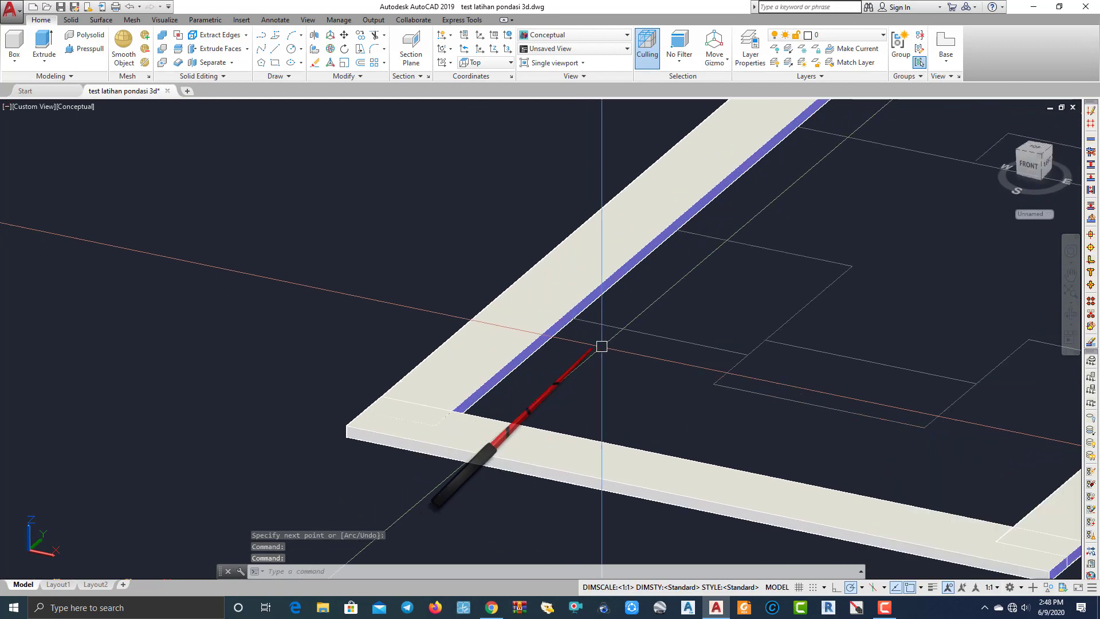
{"action": "middle_click_drag", "start_coordinate": [601, 346], "coordinate": [479, 370]}
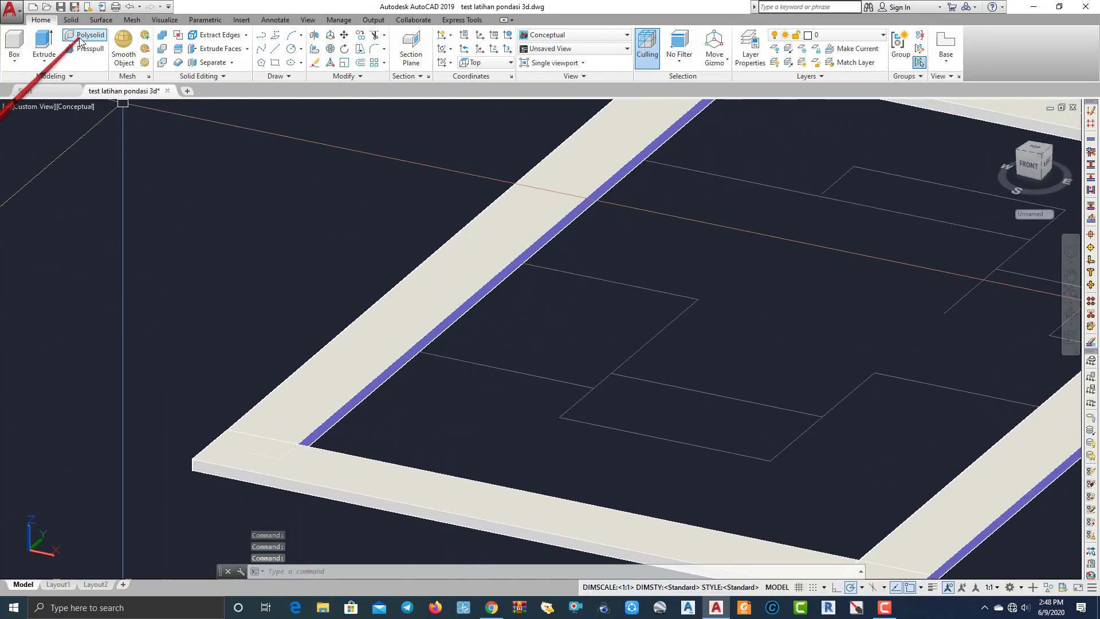
{"action": "left_click", "coordinate": [80, 38]}
{"action": "scroll", "coordinate": [448, 350], "scroll_direction": "up", "scroll_amount": 5}
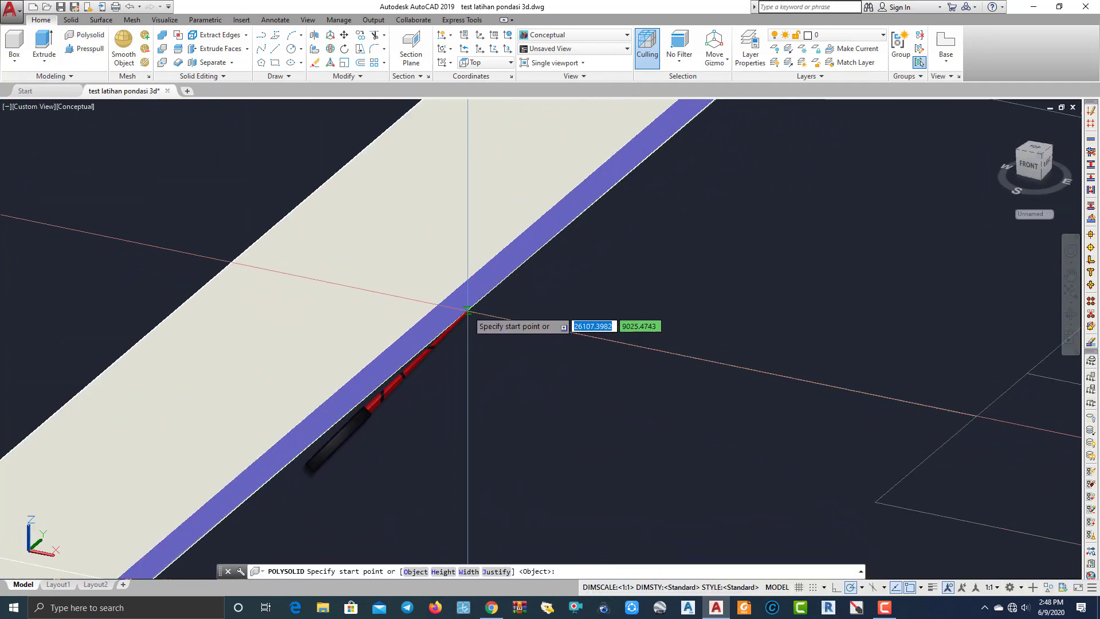
{"action": "left_click", "coordinate": [468, 310]}
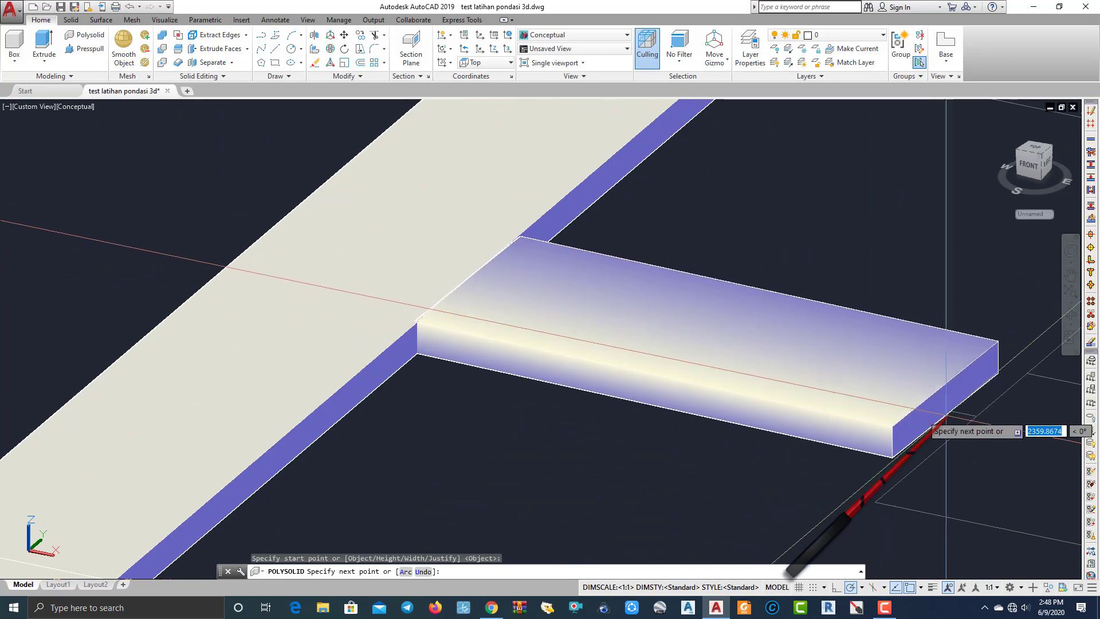
{"action": "scroll", "coordinate": [466, 294], "scroll_direction": "down", "scroll_amount": 4}
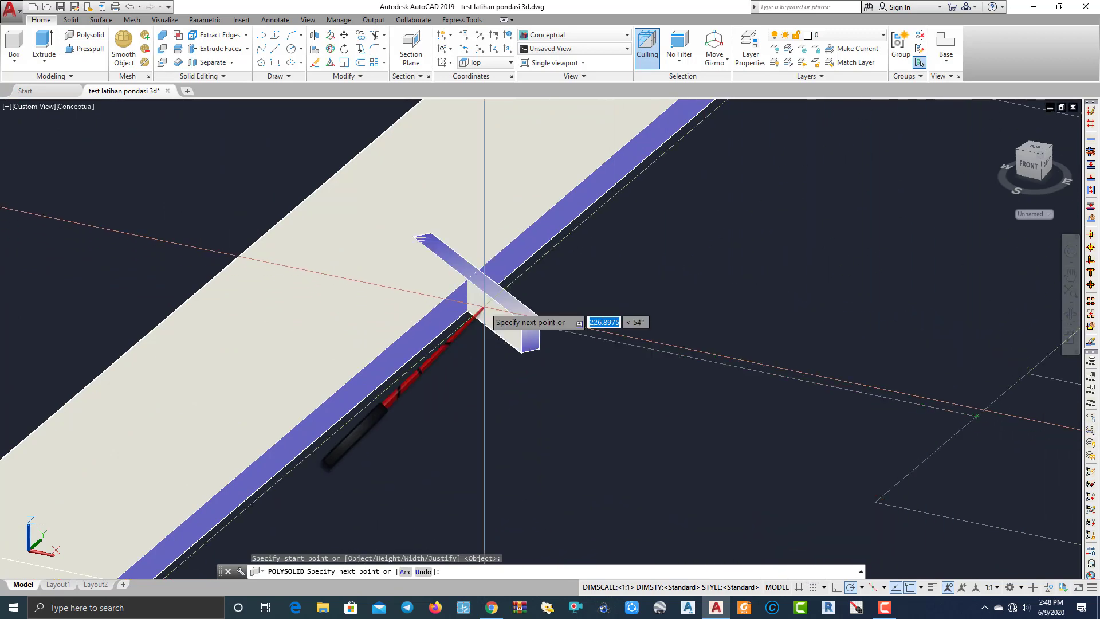
{"action": "scroll", "coordinate": [643, 343], "scroll_direction": "up", "scroll_amount": 4}
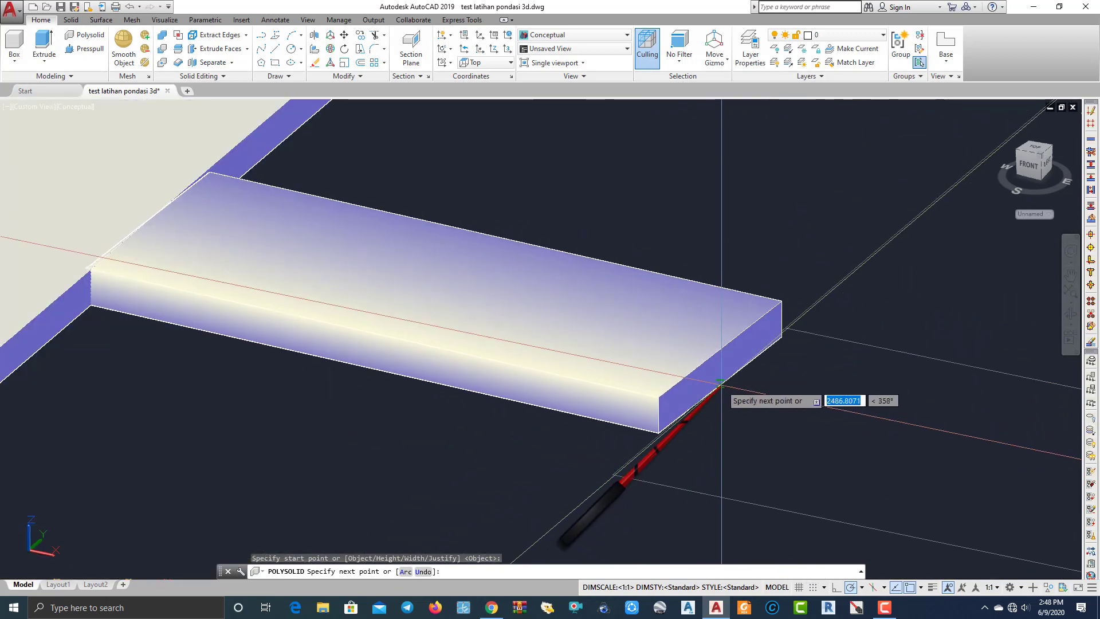
{"action": "scroll", "coordinate": [727, 376], "scroll_direction": "down", "scroll_amount": 3}
{"action": "scroll", "coordinate": [641, 373], "scroll_direction": "up", "scroll_amount": 4}
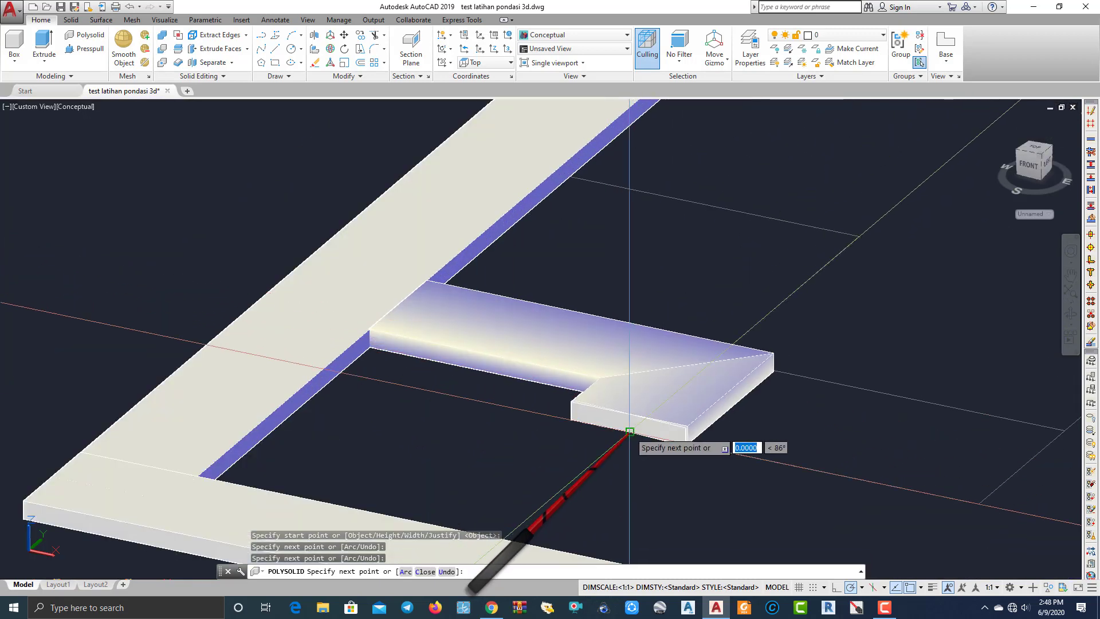
Continue the polysolid 3000 across and along the remaining stepped axis, ending with a 2500 segment at the opposite long side's inner face.
{"action": "scroll", "coordinate": [493, 372], "scroll_direction": "down", "scroll_amount": 3}
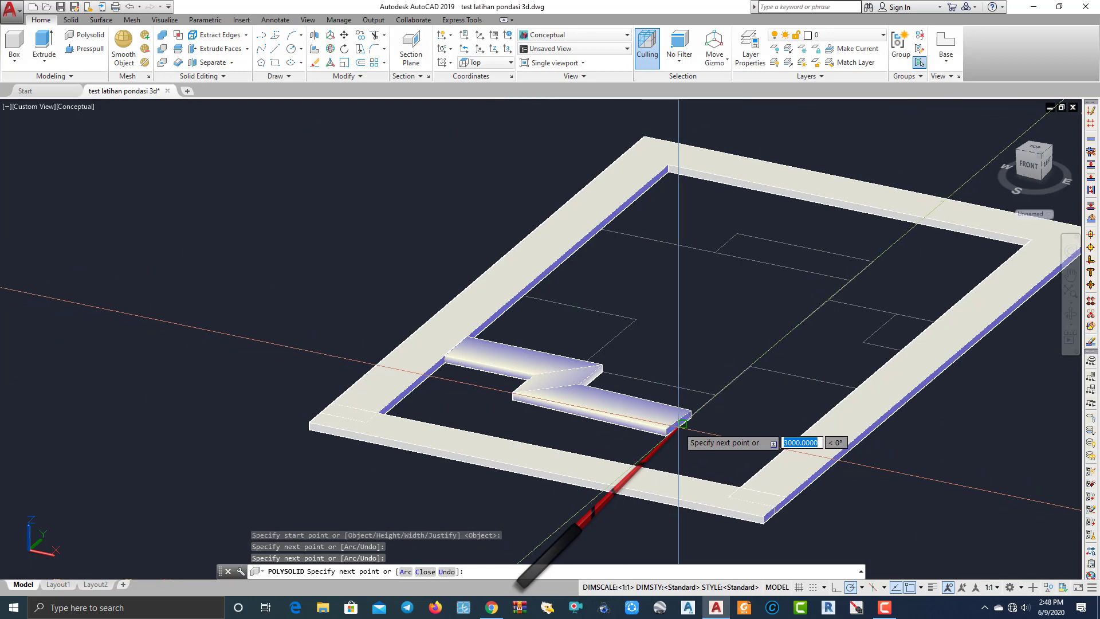
{"action": "left_click", "coordinate": [746, 370]}
{"action": "mouse_move", "coordinate": [714, 421]}
{"action": "middle_mouse_down"}
{"action": "mouse_move", "coordinate": [787, 440]}
{"action": "mouse_move", "coordinate": [846, 398]}
{"action": "middle_mouse_up"}
{"action": "scroll", "coordinate": [809, 243], "scroll_direction": "down", "scroll_amount": 4}
{"action": "middle_click_drag", "start_coordinate": [807, 243], "coordinate": [425, 440]}
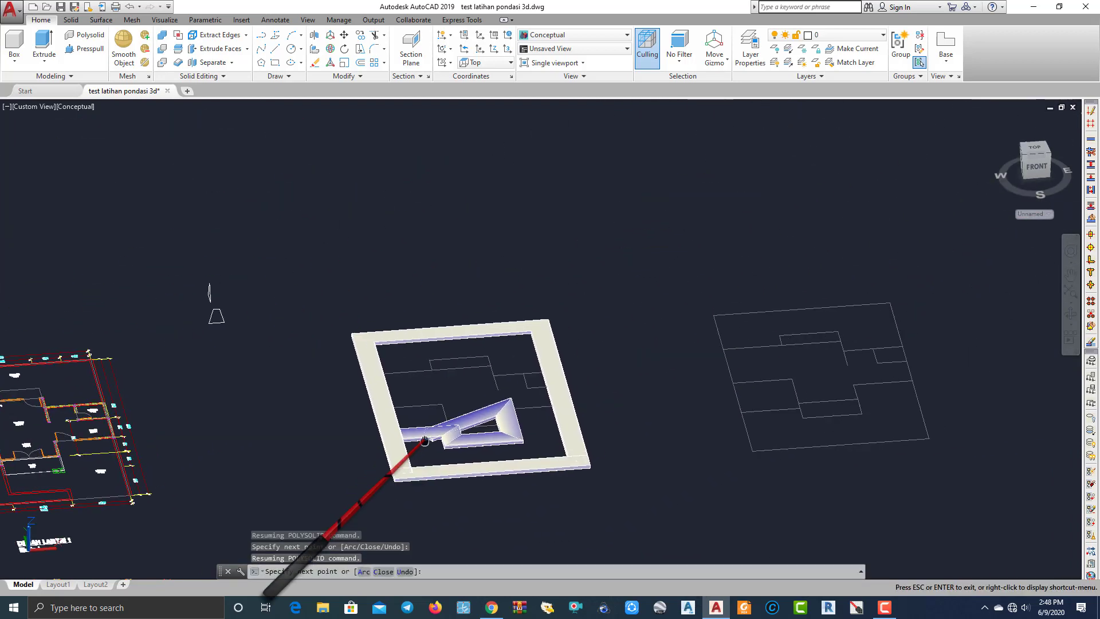
{"action": "scroll", "coordinate": [572, 437], "scroll_direction": "up", "scroll_amount": 8}
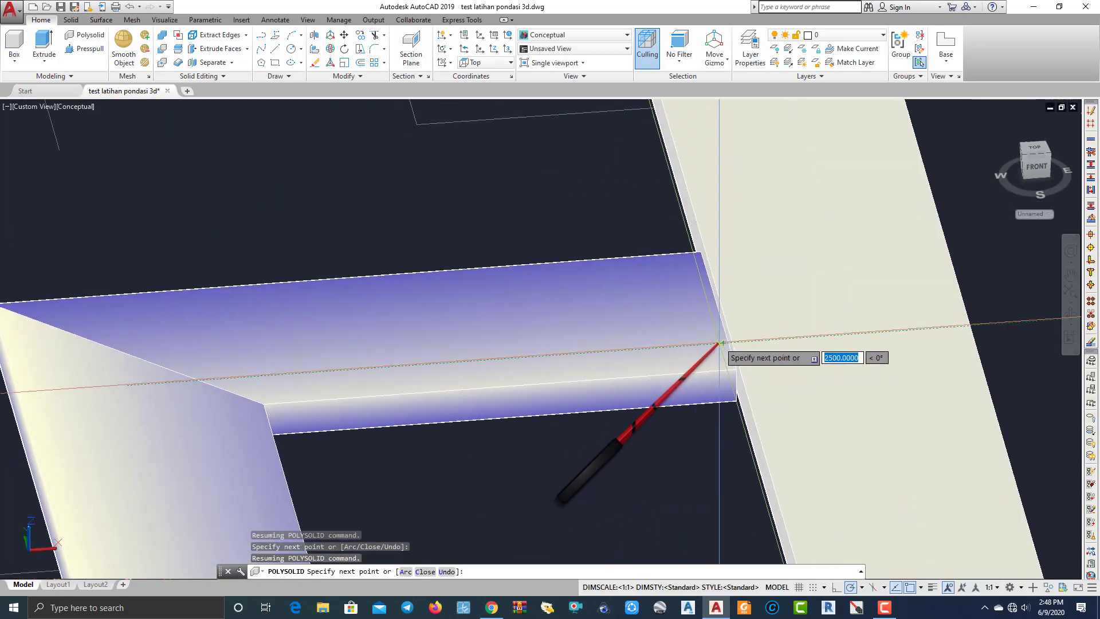
{"action": "scroll", "coordinate": [723, 344], "scroll_direction": "down", "scroll_amount": 6}
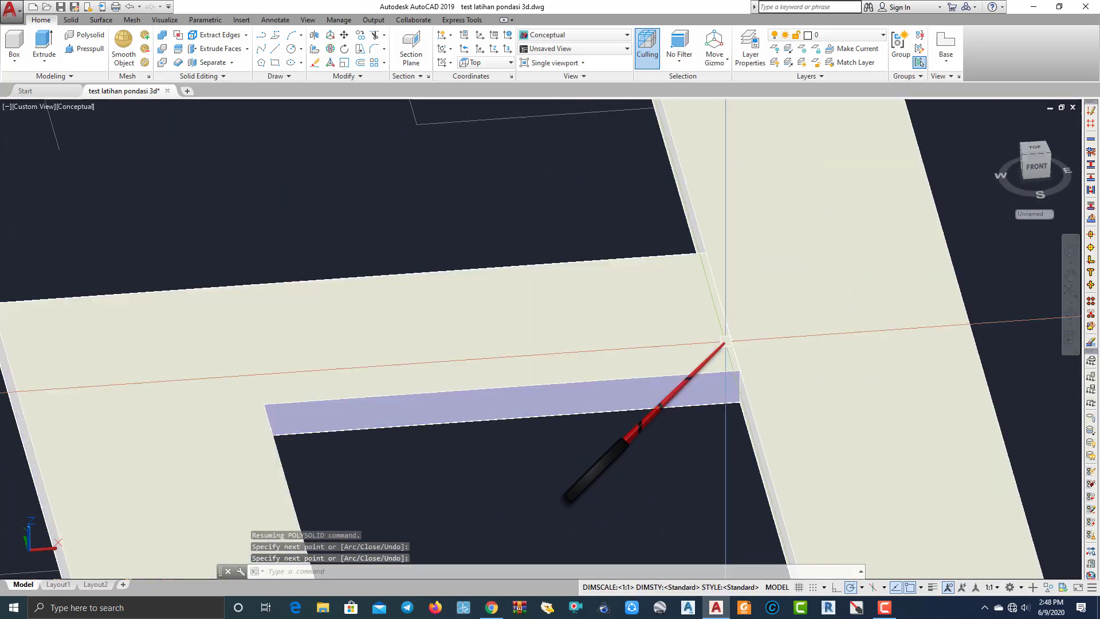
In Top view, add an L-shaped polysolid along the axis from the front interior strip to the long side nearer the floor plan.
{"action": "middle_click_drag", "start_coordinate": [644, 368], "coordinate": [299, 396]}
{"action": "left_click", "coordinate": [19, 107]}
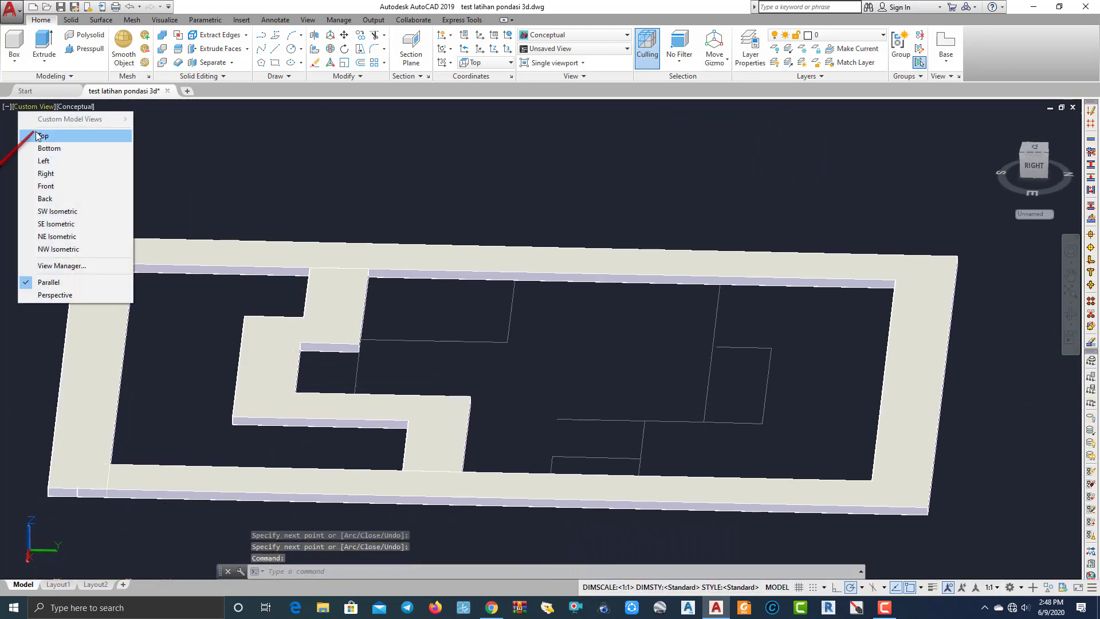
{"action": "left_click", "coordinate": [41, 137]}
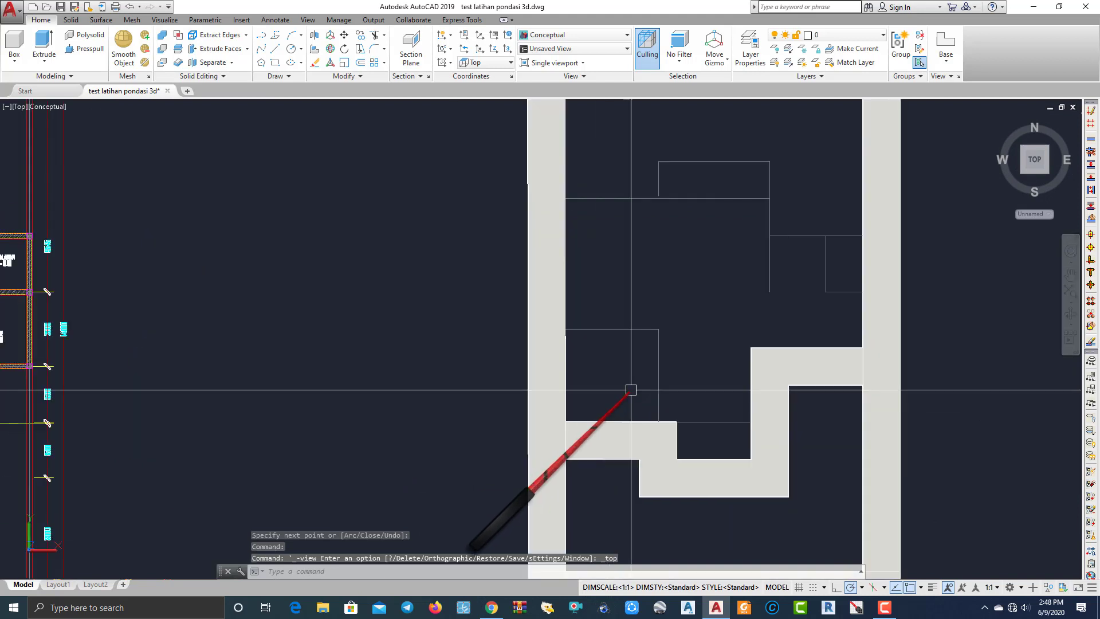
{"action": "scroll", "coordinate": [542, 357], "scroll_direction": "up", "scroll_amount": 3}
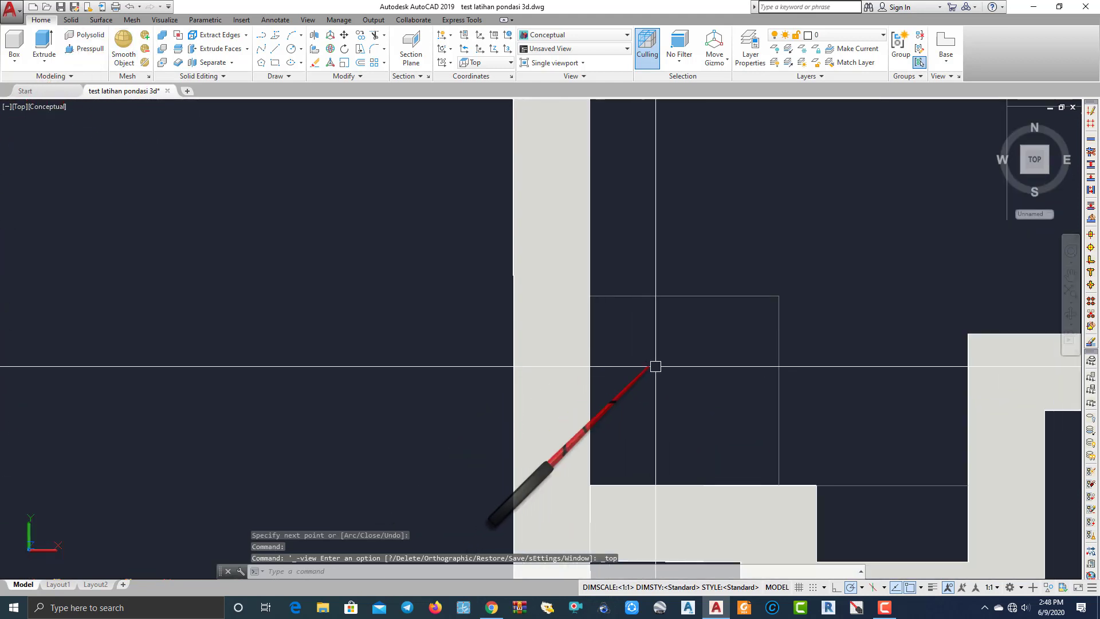
{"action": "left_click", "coordinate": [86, 35]}
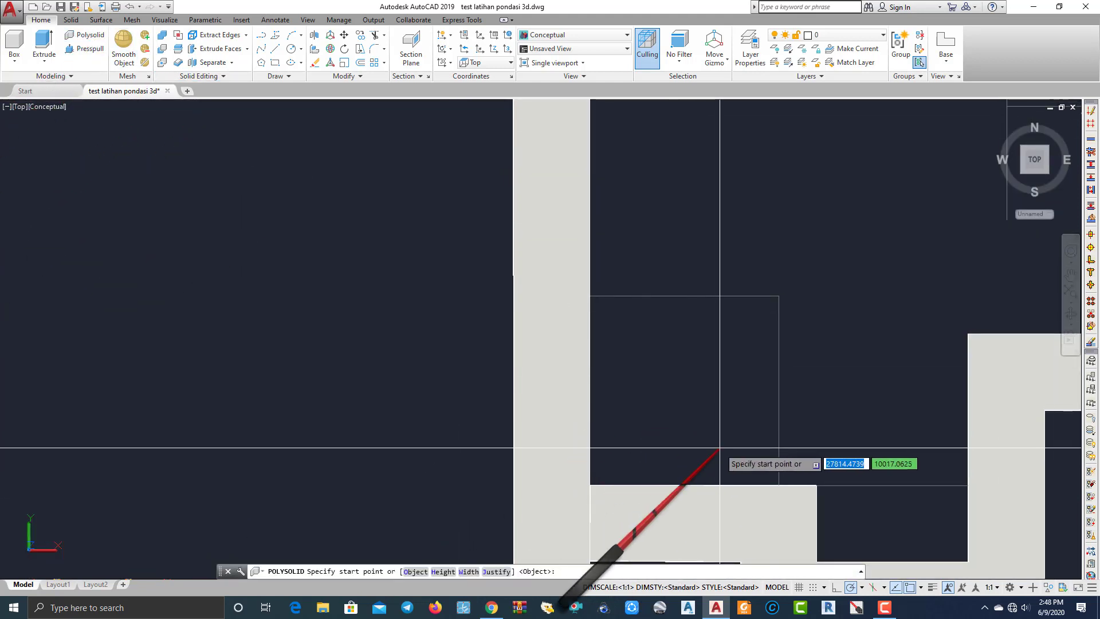
{"action": "left_click", "coordinate": [778, 485]}
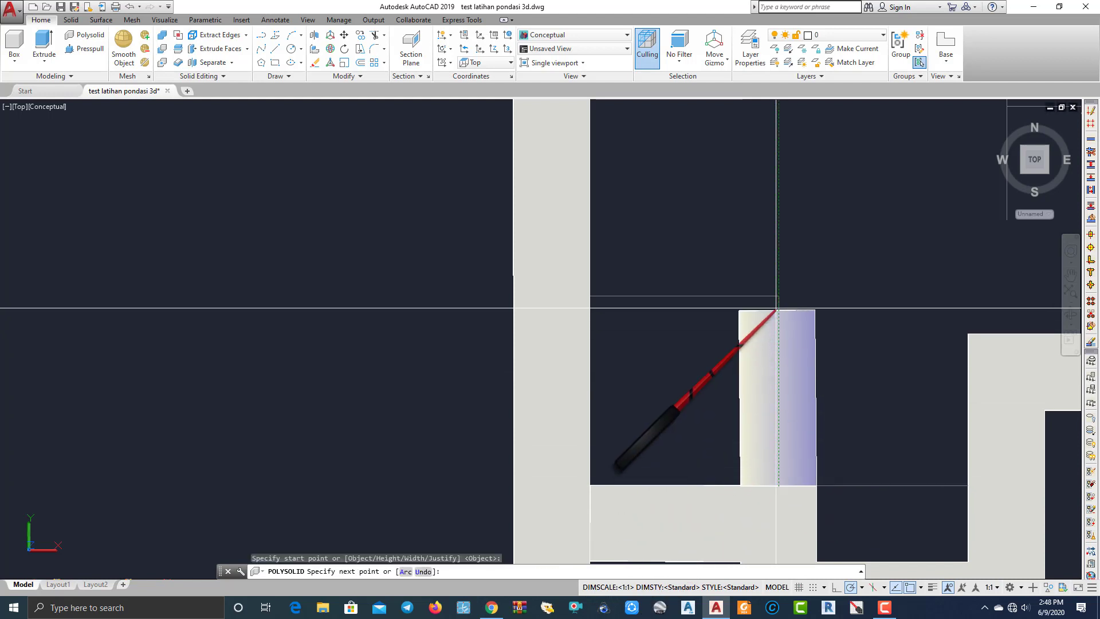
{"action": "left_click", "coordinate": [749, 295]}
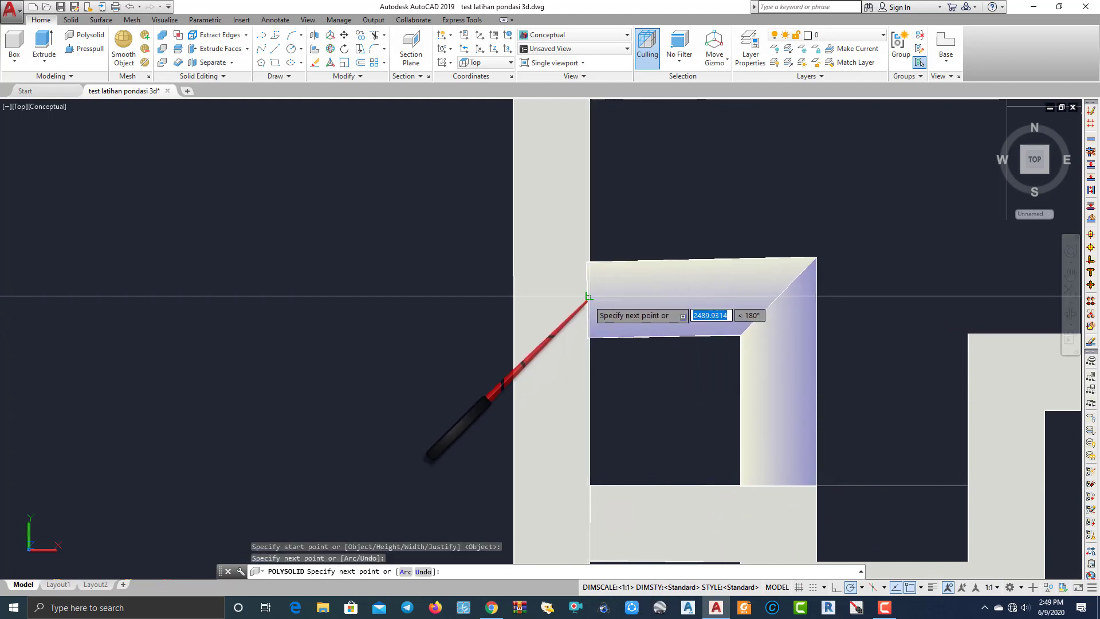
{"action": "left_click", "coordinate": [587, 296]}
{"action": "key", "text": "Return"}
Begin a polysolid at the inner face of the long side nearer the floor plan and run it along the back interior axis line to its corner.
{"action": "scroll", "coordinate": [676, 287], "scroll_direction": "down", "scroll_amount": 5}
{"action": "scroll", "coordinate": [678, 273], "scroll_direction": "up", "scroll_amount": 5}
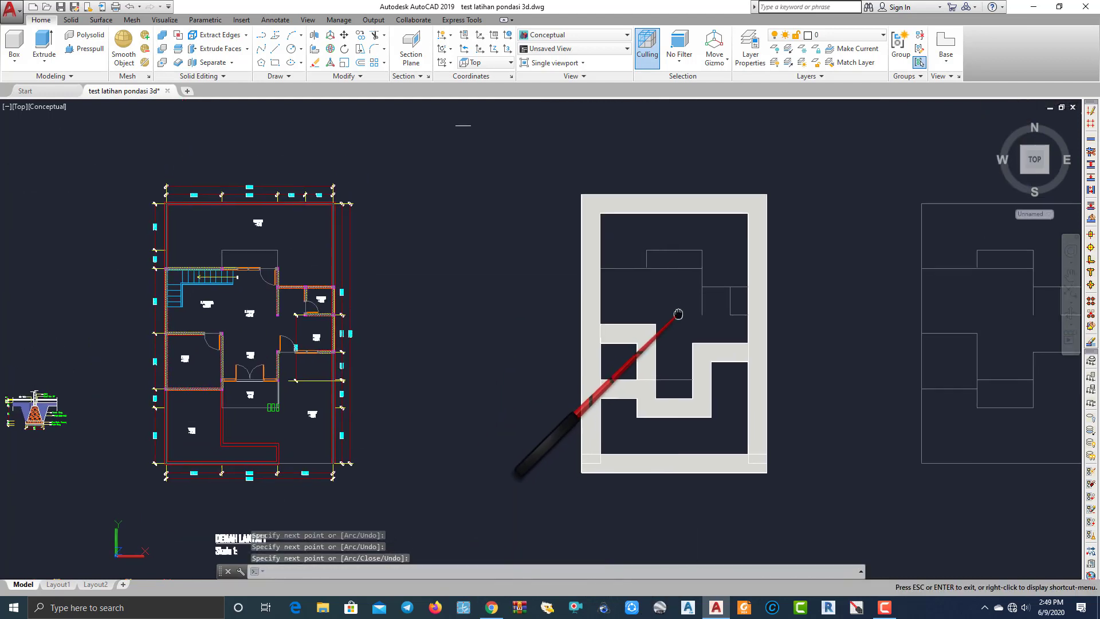
{"action": "scroll", "coordinate": [678, 272], "scroll_direction": "down", "scroll_amount": 2}
{"action": "scroll", "coordinate": [590, 295], "scroll_direction": "up", "scroll_amount": 5}
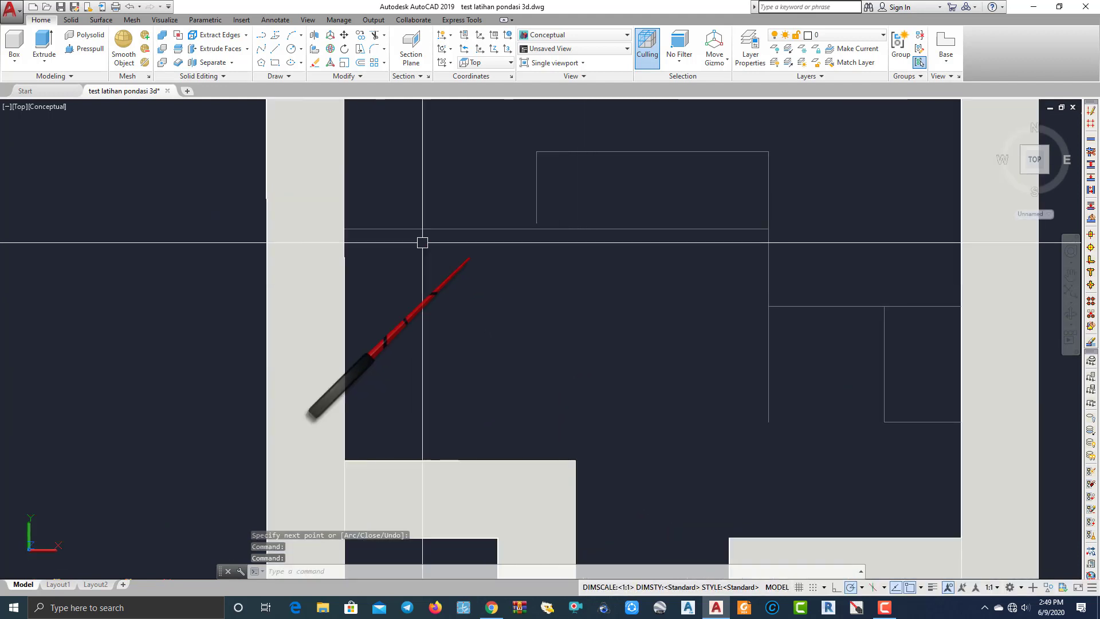
{"action": "left_click", "coordinate": [85, 34]}
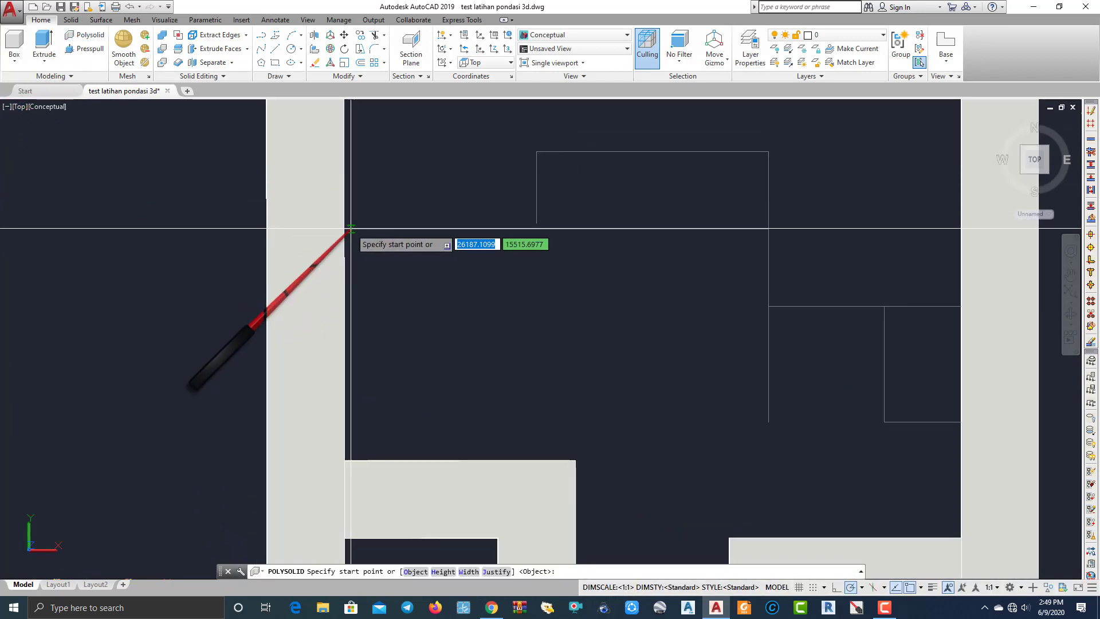
{"action": "left_click", "coordinate": [344, 229]}
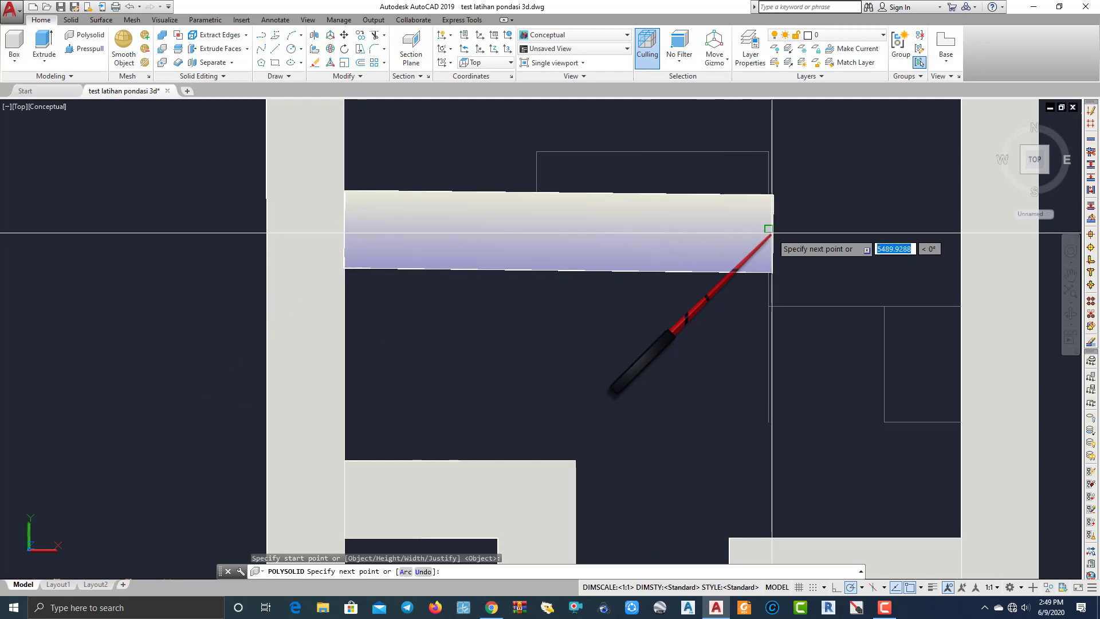
{"action": "left_click", "coordinate": [753, 238]}
Continue the polysolid 1000 toward the front and 2500 across to the opposite long side, and end it there.
{"action": "scroll", "coordinate": [744, 319], "scroll_direction": "down", "scroll_amount": 4}
{"action": "scroll", "coordinate": [745, 319], "scroll_direction": "up", "scroll_amount": 6}
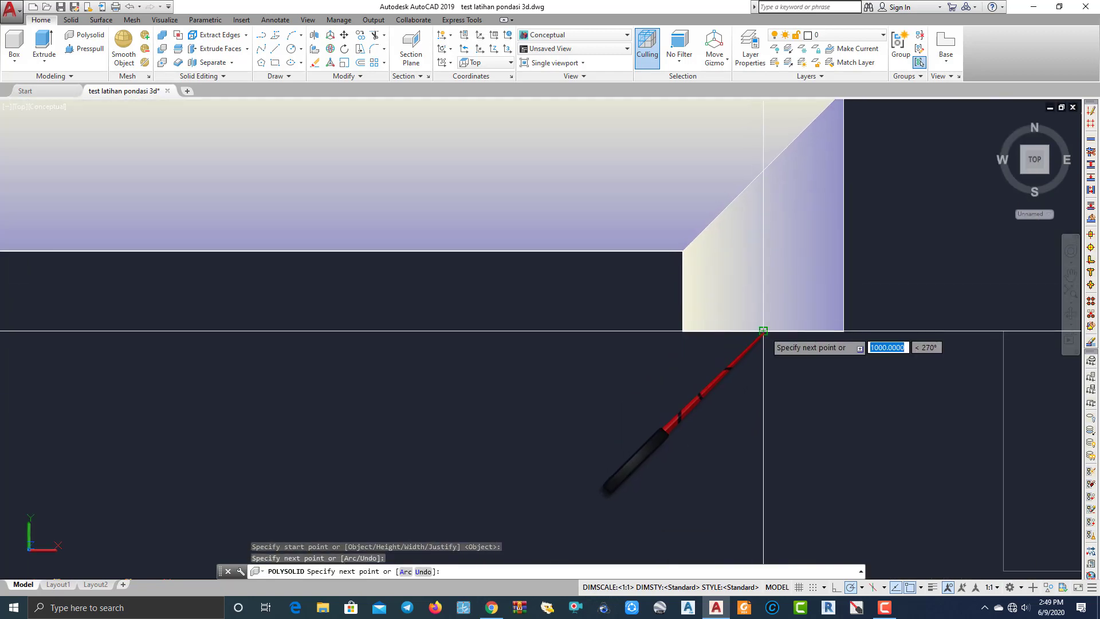
{"action": "scroll", "coordinate": [763, 330], "scroll_direction": "down", "scroll_amount": 4}
{"action": "left_click", "coordinate": [736, 332]}
{"action": "scroll", "coordinate": [825, 335], "scroll_direction": "up", "scroll_amount": 2}
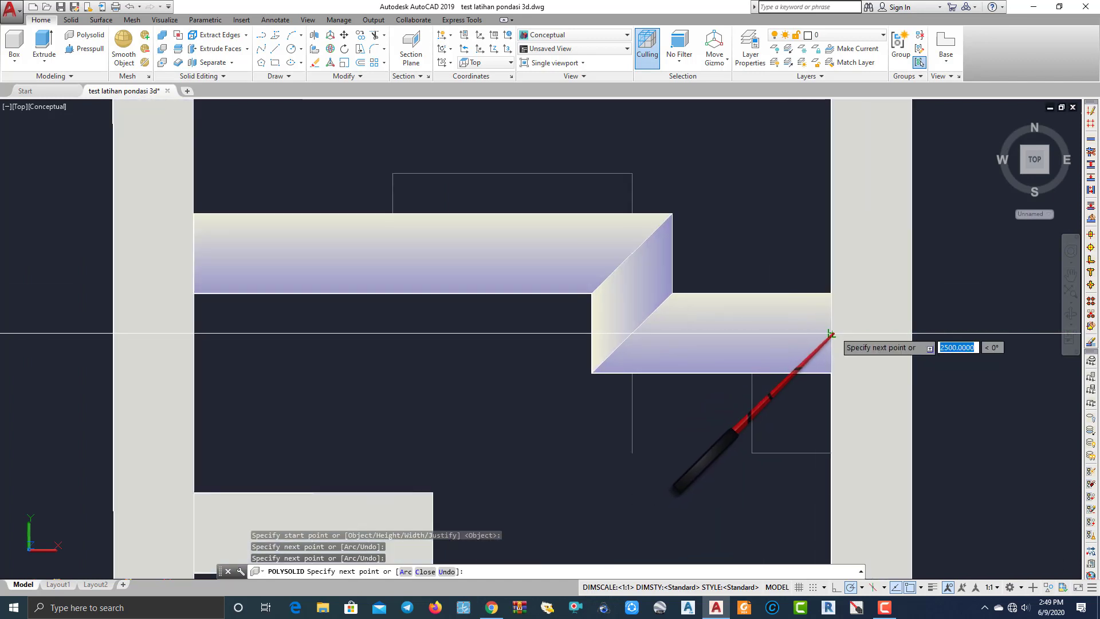
{"action": "key", "text": "Return"}
Add an L-shaped polysolid along the small room's axis, from the long side farther from the floor plan to the back interior strip.
{"action": "key", "text": "Return"}
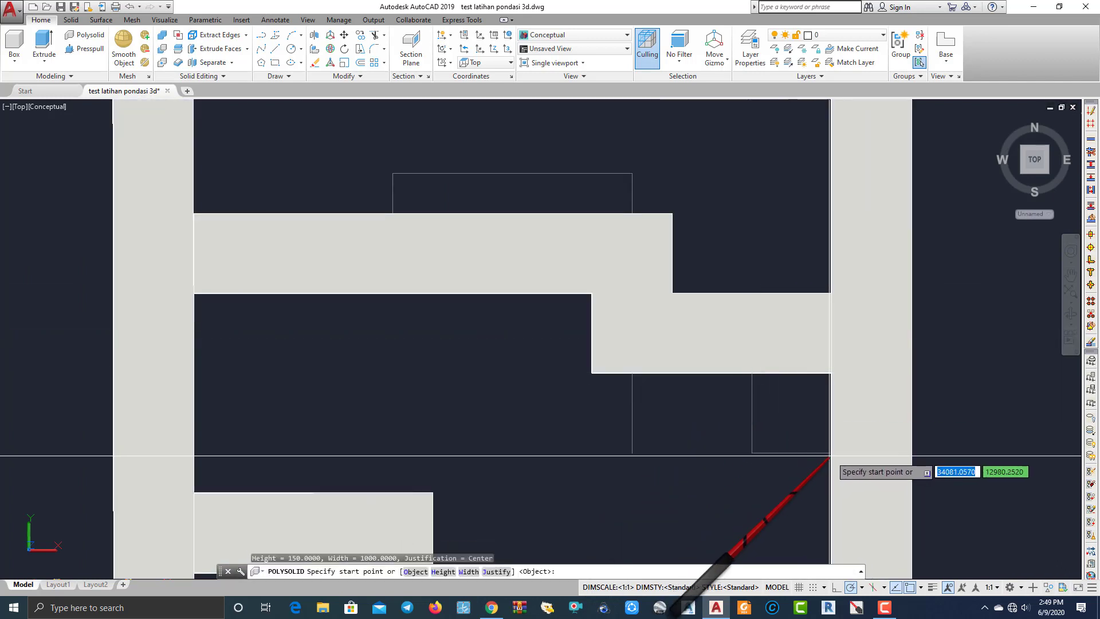
{"action": "left_click", "coordinate": [830, 451]}
{"action": "left_click", "coordinate": [752, 452]}
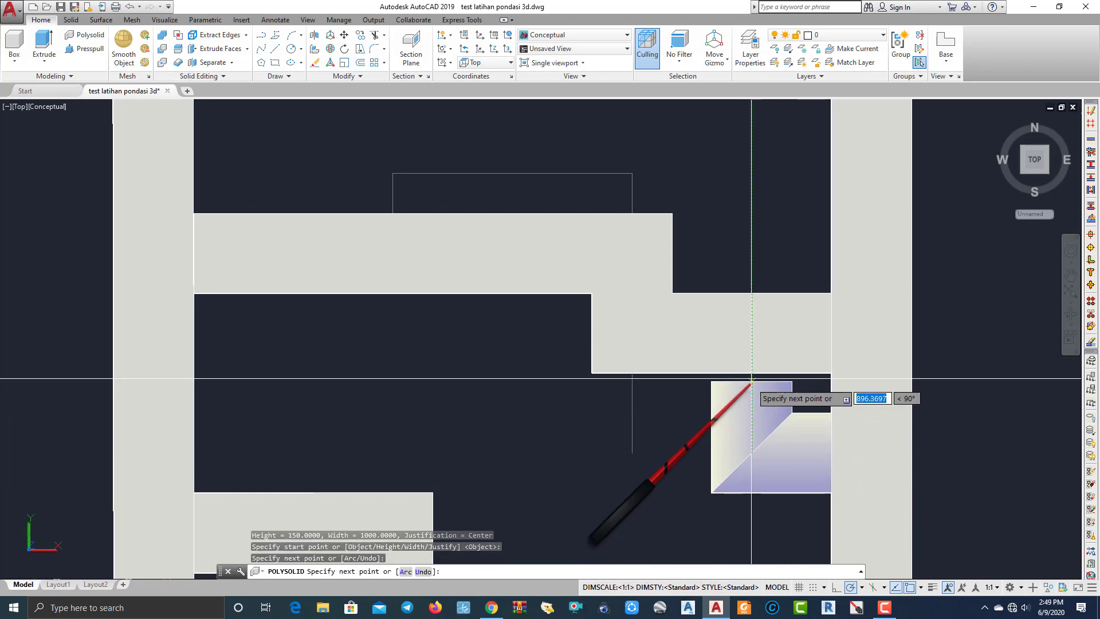
{"action": "key", "text": "Return"}
Add a short straight polysolid from the free end of the remaining stub axis to the front edge of the back interior strip.
{"action": "key", "text": "Return"}
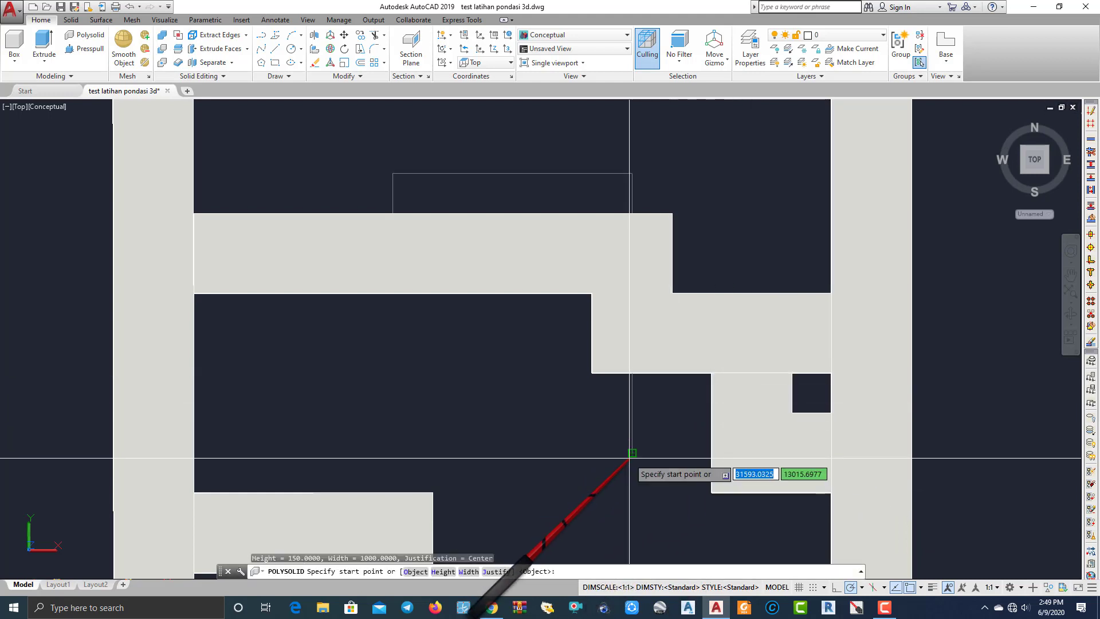
{"action": "left_click", "coordinate": [632, 452]}
{"action": "left_click", "coordinate": [630, 373]}
{"action": "key", "text": "Return"}
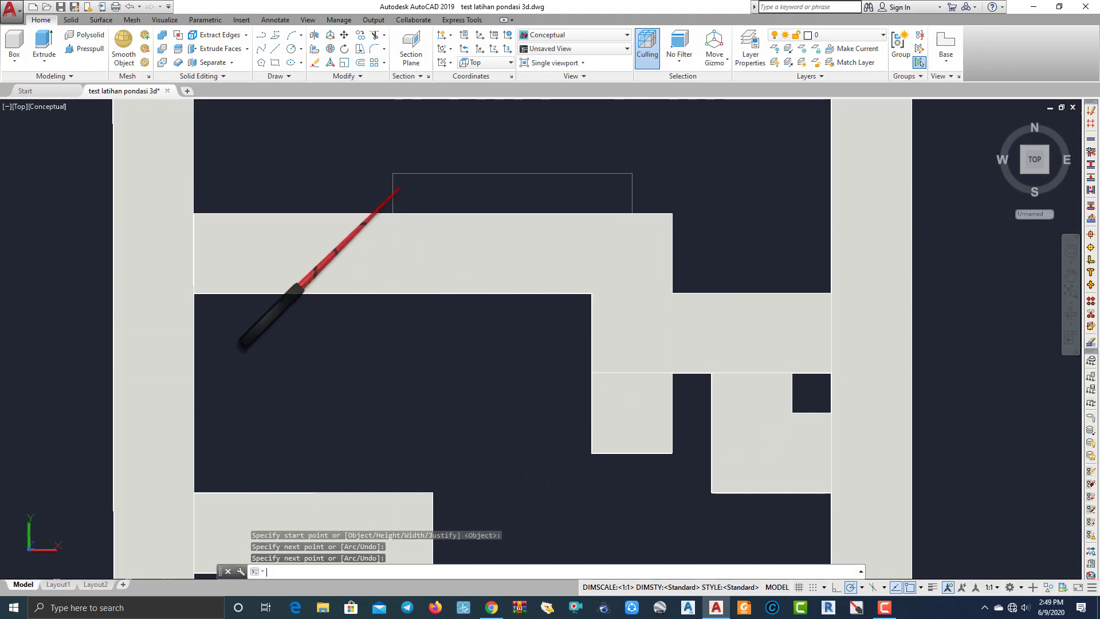
{"action": "key", "text": "Return"}
{"action": "left_click", "coordinate": [393, 211]}
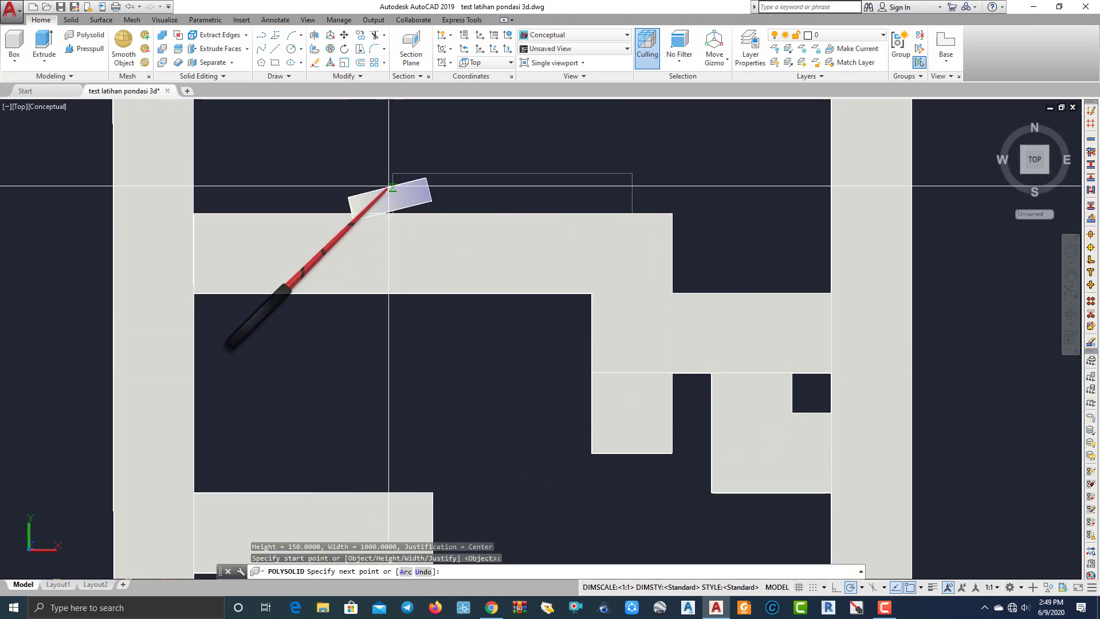
{"action": "key", "text": "Escape"}
{"action": "scroll", "coordinate": [401, 189], "scroll_direction": "up", "scroll_amount": 2}
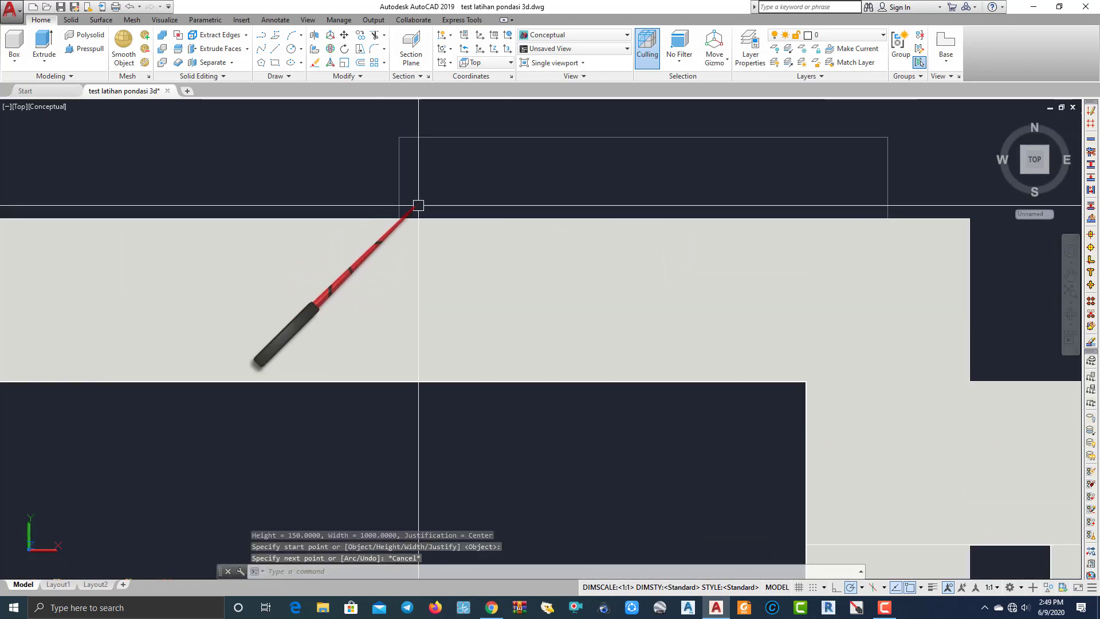
{"action": "scroll", "coordinate": [395, 235], "scroll_direction": "up", "scroll_amount": 2}
{"action": "middle_click_drag", "start_coordinate": [396, 248], "coordinate": [393, 281]}
{"action": "scroll", "coordinate": [392, 281], "scroll_direction": "down", "scroll_amount": 5}
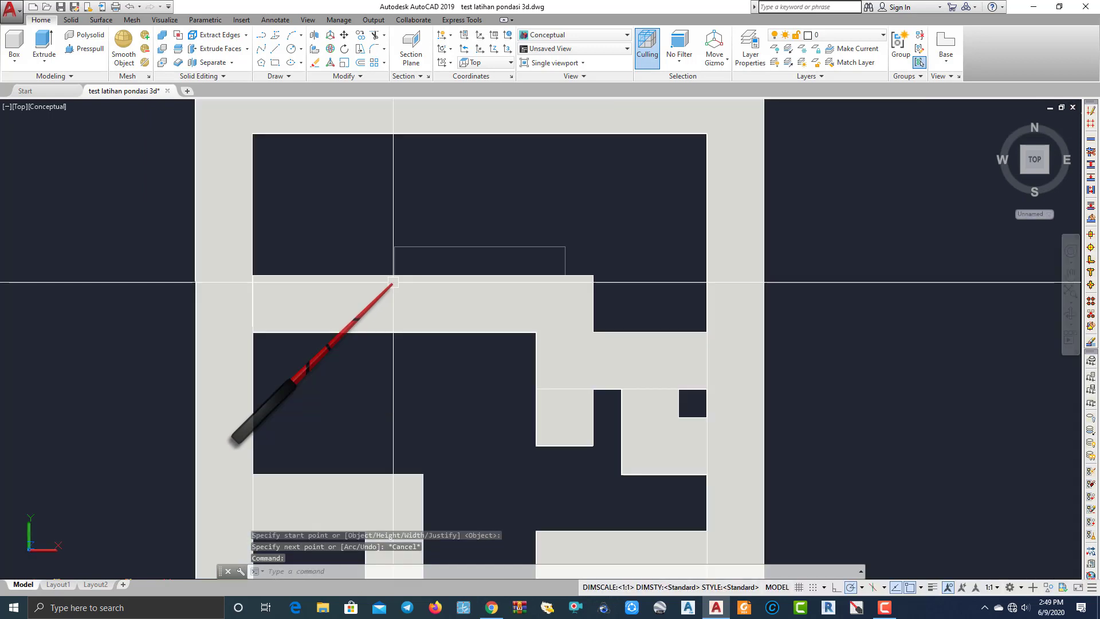
Add a polysolid along the small rectangular axis outline behind the back interior strip, running across the outline and back to that strip.
{"action": "scroll", "coordinate": [470, 300], "scroll_direction": "down", "scroll_amount": 6}
{"action": "scroll", "coordinate": [438, 261], "scroll_direction": "up", "scroll_amount": 9}
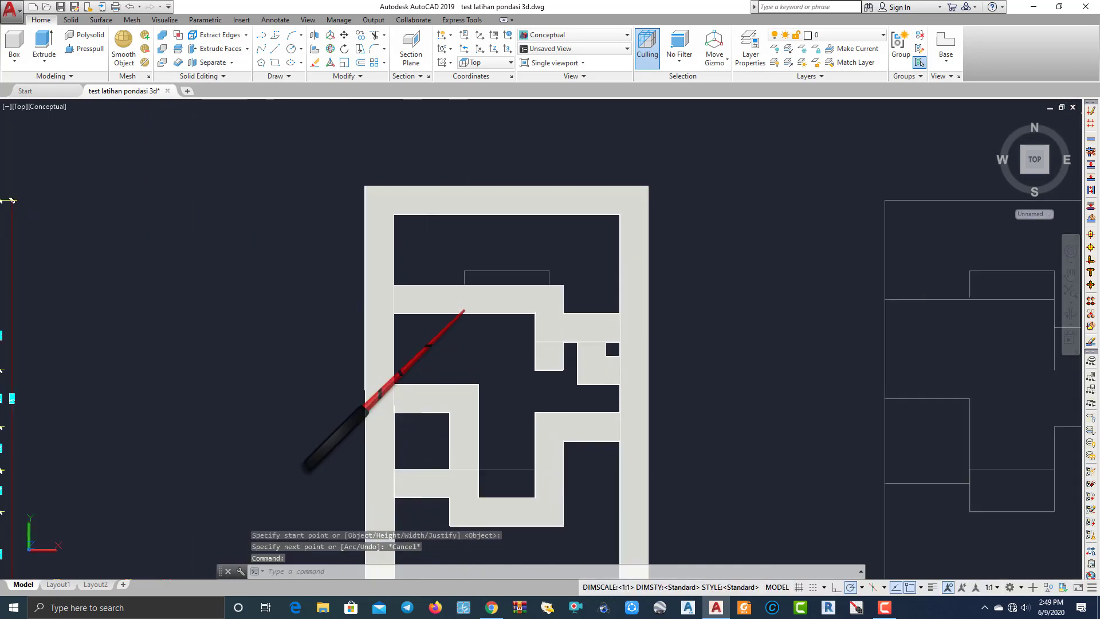
{"action": "key", "text": "Return"}
{"action": "scroll", "coordinate": [439, 264], "scroll_direction": "up", "scroll_amount": 3}
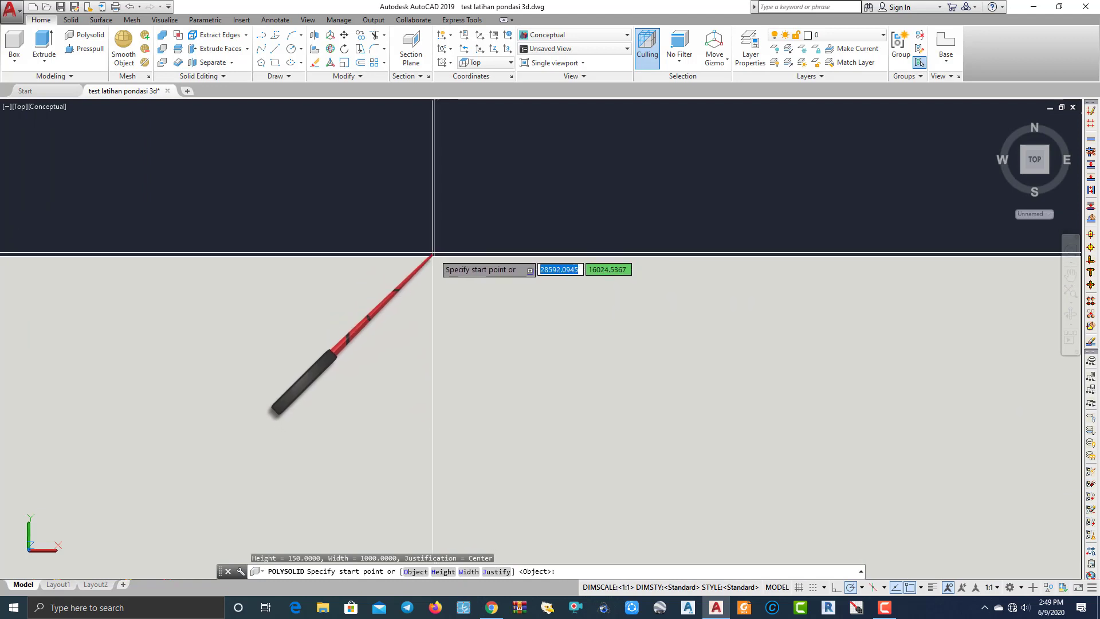
{"action": "scroll", "coordinate": [433, 239], "scroll_direction": "down", "scroll_amount": 5}
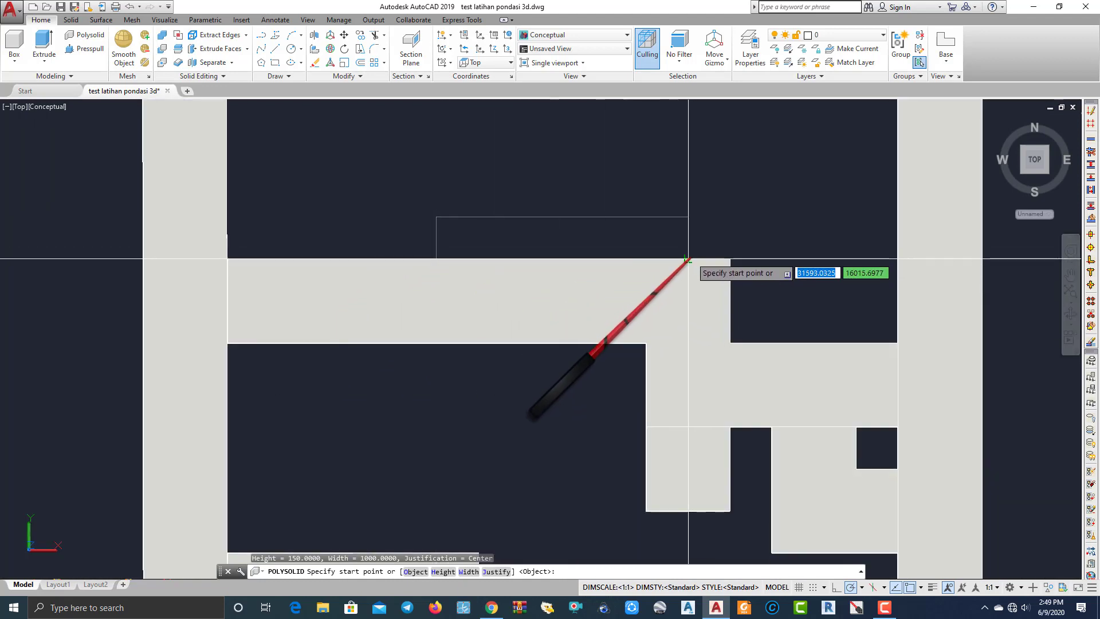
{"action": "left_click", "coordinate": [687, 216]}
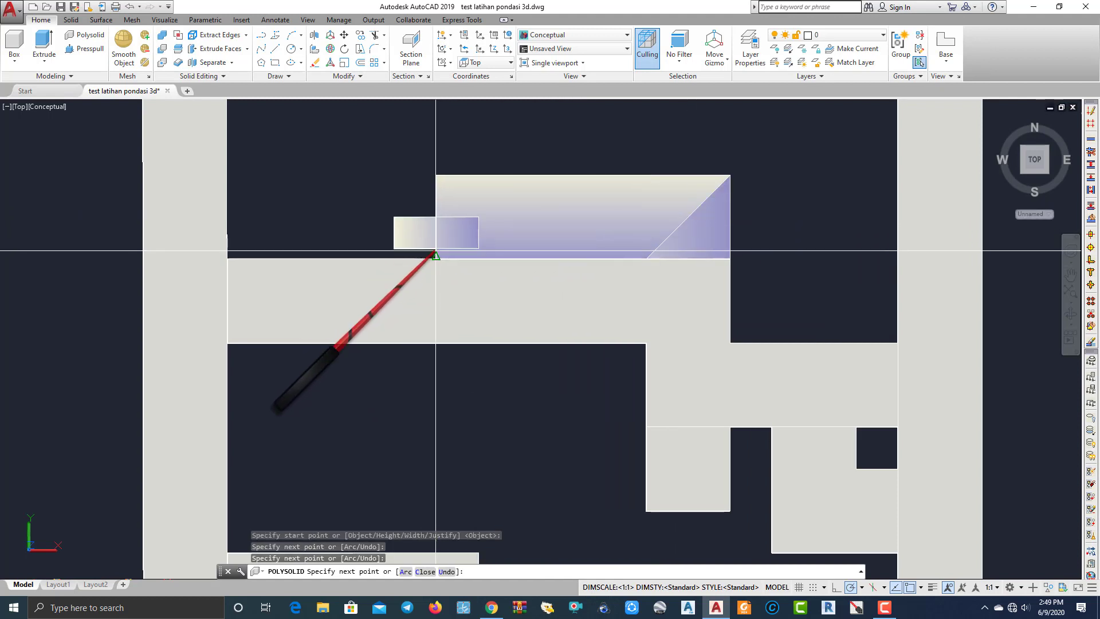
{"action": "key", "text": "Return"}
{"action": "scroll", "coordinate": [435, 258], "scroll_direction": "down", "scroll_amount": 5}
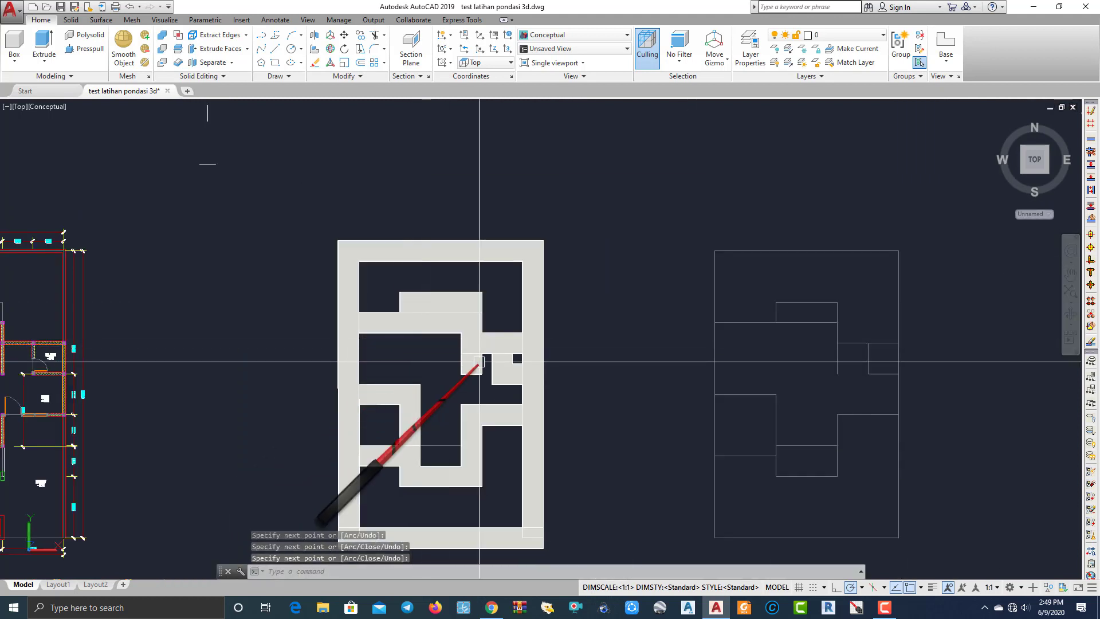
{"action": "scroll", "coordinate": [438, 322], "scroll_direction": "up", "scroll_amount": 3}
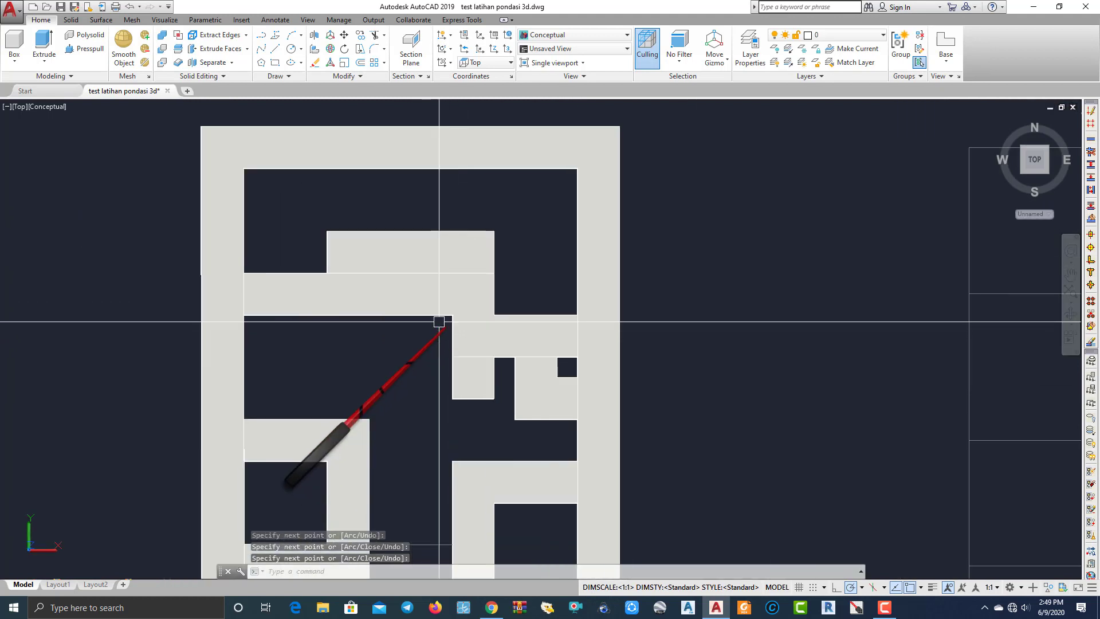
Switch to the SW Isometric view and frame the base layer.
{"action": "left_click", "coordinate": [19, 107]}
{"action": "left_click", "coordinate": [80, 213]}
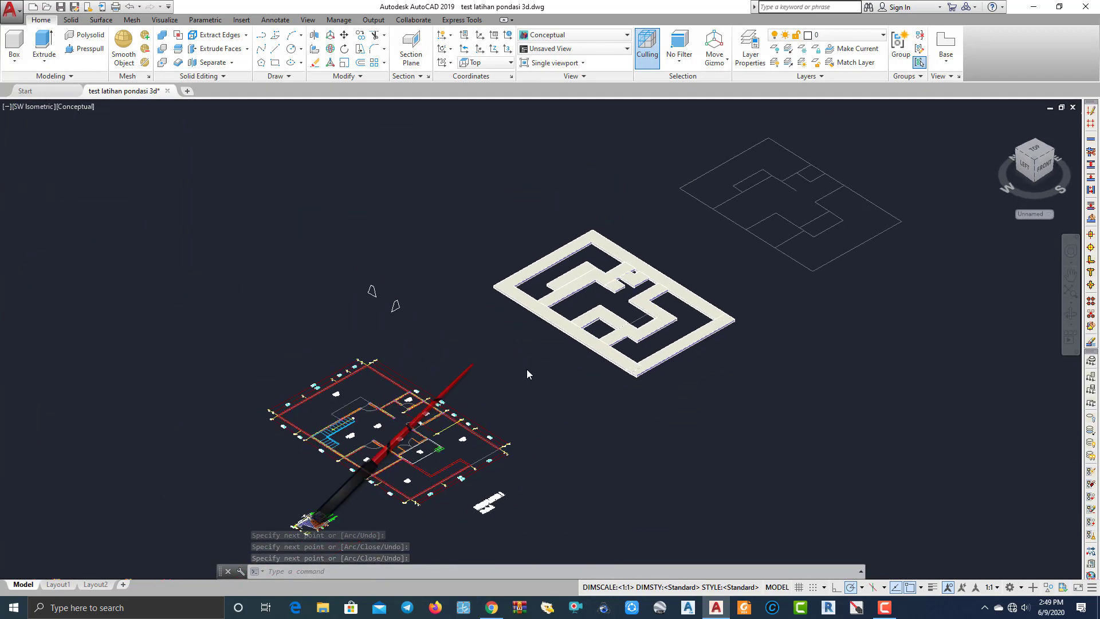
{"action": "scroll", "coordinate": [570, 276], "scroll_direction": "up", "scroll_amount": 5}
{"action": "scroll", "coordinate": [595, 246], "scroll_direction": "down", "scroll_amount": 2}
Select the base layer's polysolids one after another to examine how the layer is divided into separate solids.
{"action": "left_click", "coordinate": [623, 216]}
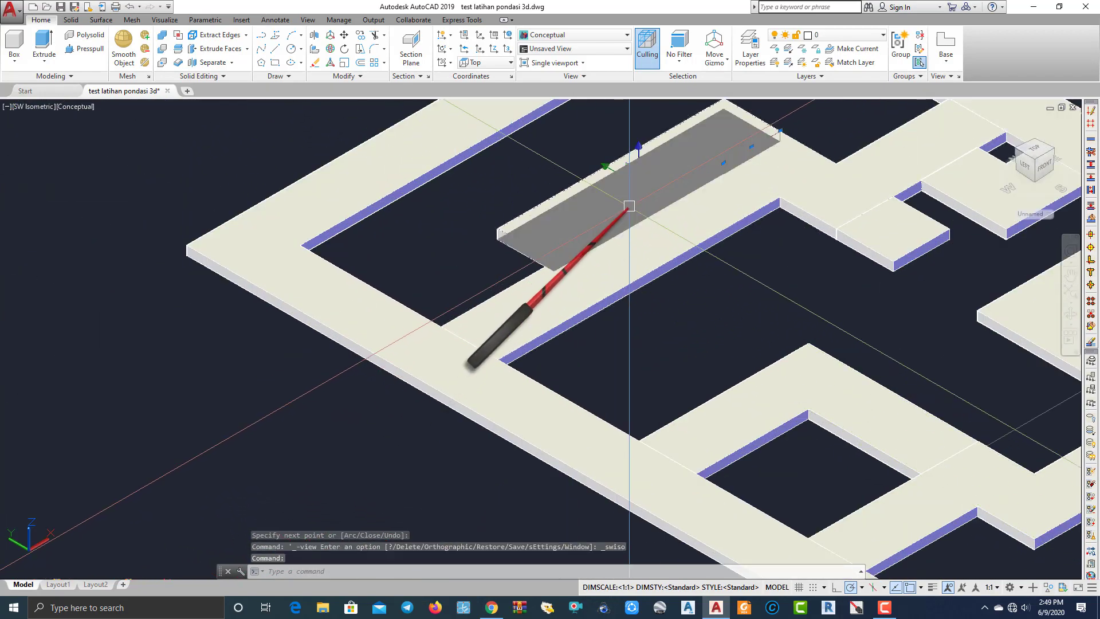
{"action": "scroll", "coordinate": [580, 251], "scroll_direction": "up", "scroll_amount": 3}
{"action": "scroll", "coordinate": [580, 252], "scroll_direction": "up", "scroll_amount": 5}
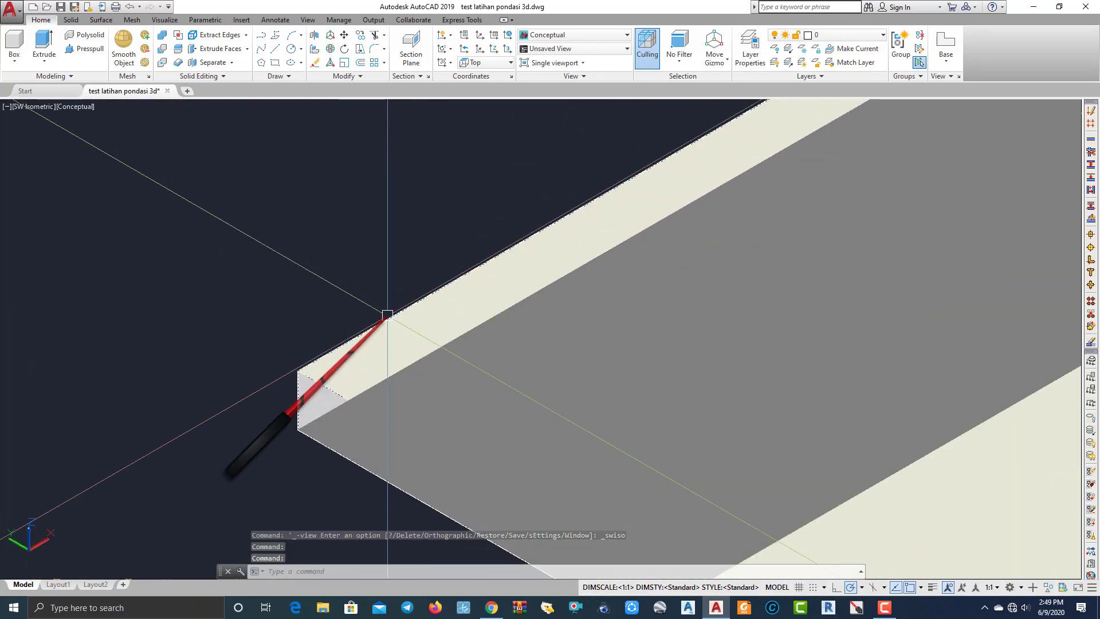
{"action": "scroll", "coordinate": [384, 318], "scroll_direction": "down", "scroll_amount": 6}
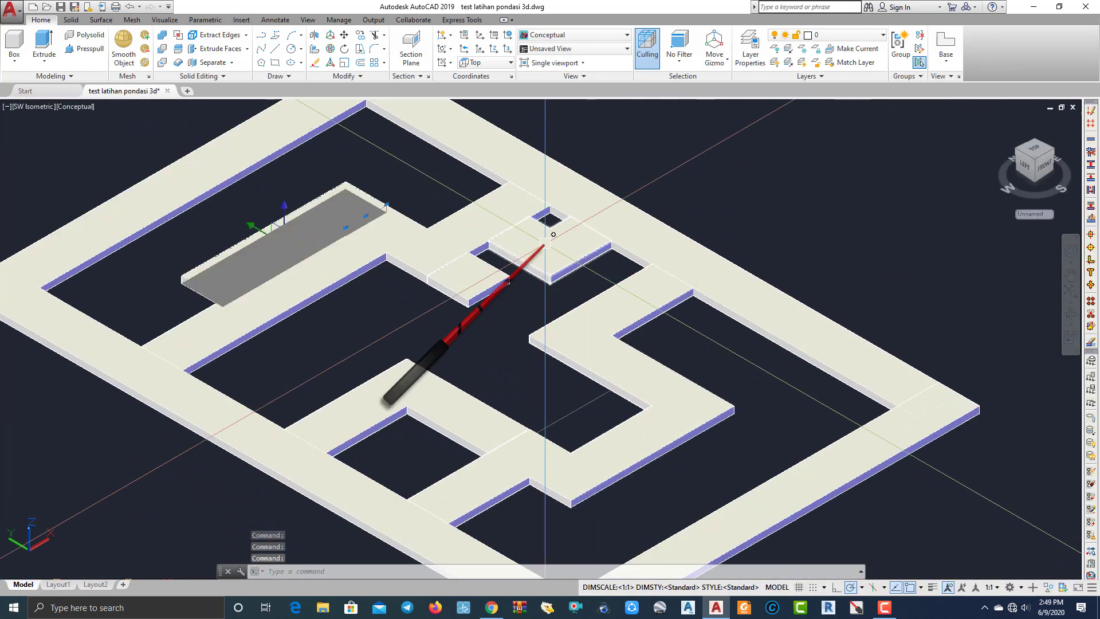
{"action": "left_click", "coordinate": [596, 247]}
{"action": "scroll", "coordinate": [644, 267], "scroll_direction": "up", "scroll_amount": 3}
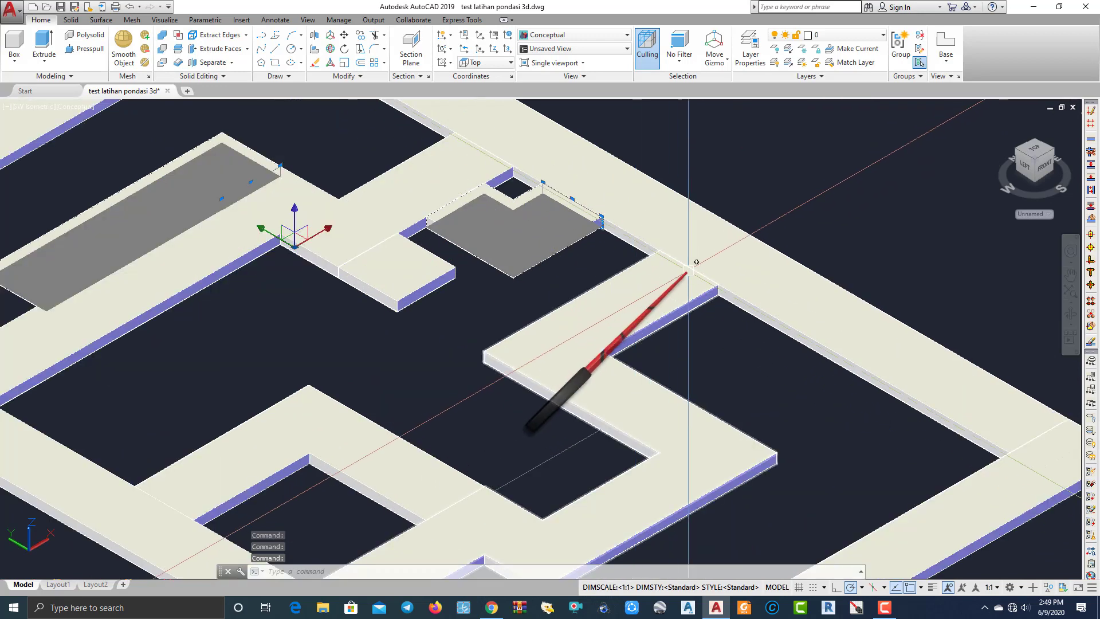
{"action": "key", "text": "Escape"}
{"action": "left_click", "coordinate": [658, 289]}
{"action": "scroll", "coordinate": [705, 303], "scroll_direction": "down", "scroll_amount": 5}
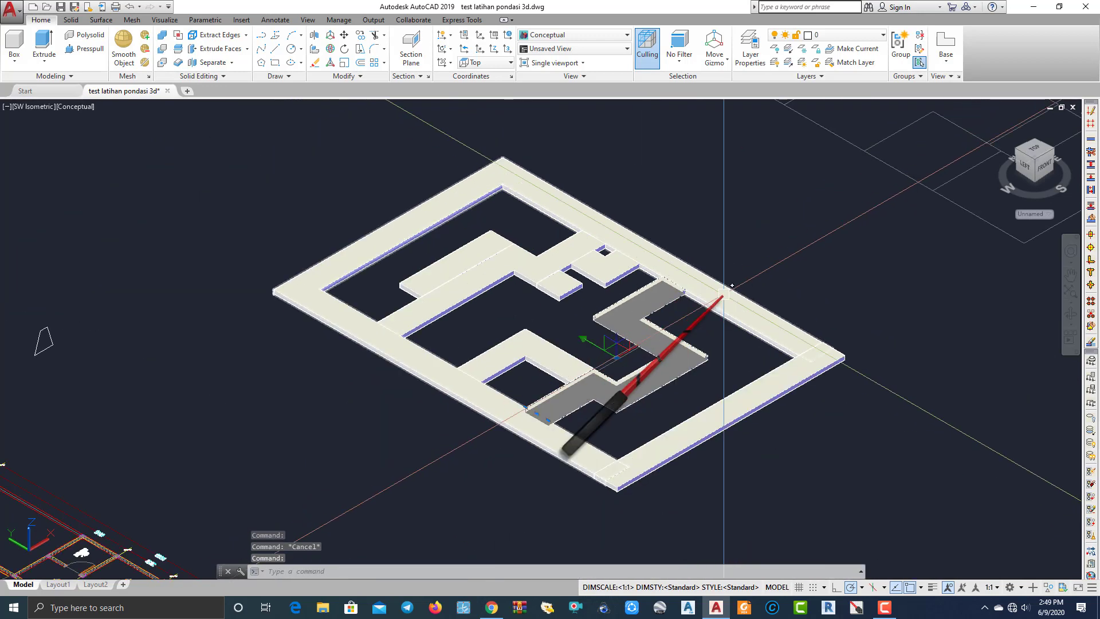
{"action": "scroll", "coordinate": [624, 272], "scroll_direction": "up", "scroll_amount": 2}
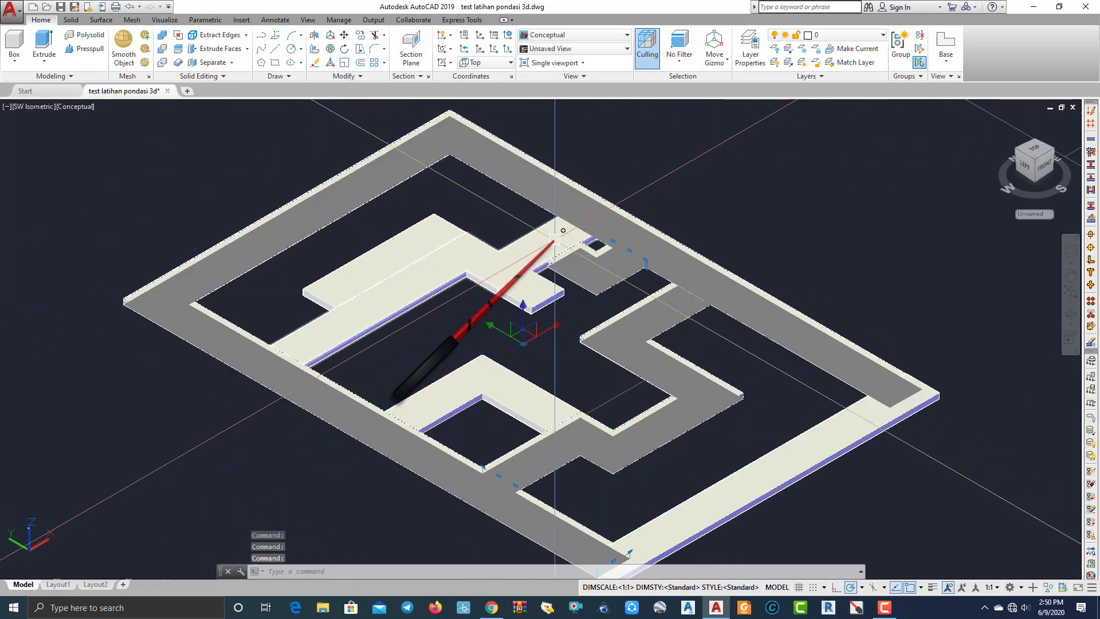
{"action": "scroll", "coordinate": [469, 241], "scroll_direction": "up", "scroll_amount": 5}
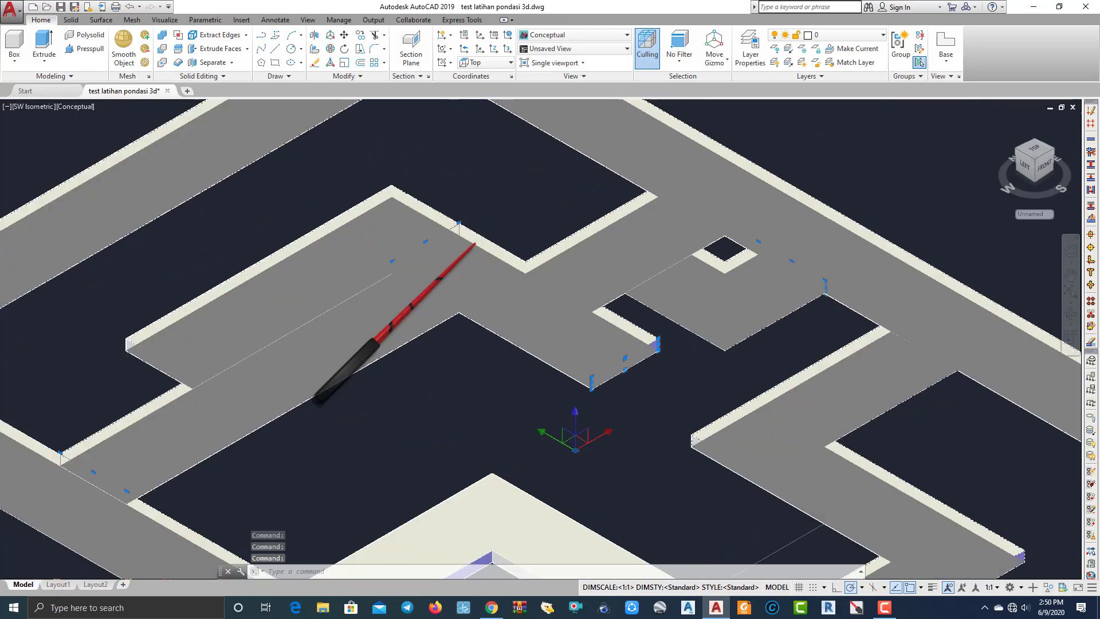
{"action": "scroll", "coordinate": [509, 252], "scroll_direction": "down", "scroll_amount": 8}
{"action": "scroll", "coordinate": [644, 356], "scroll_direction": "up", "scroll_amount": 5}
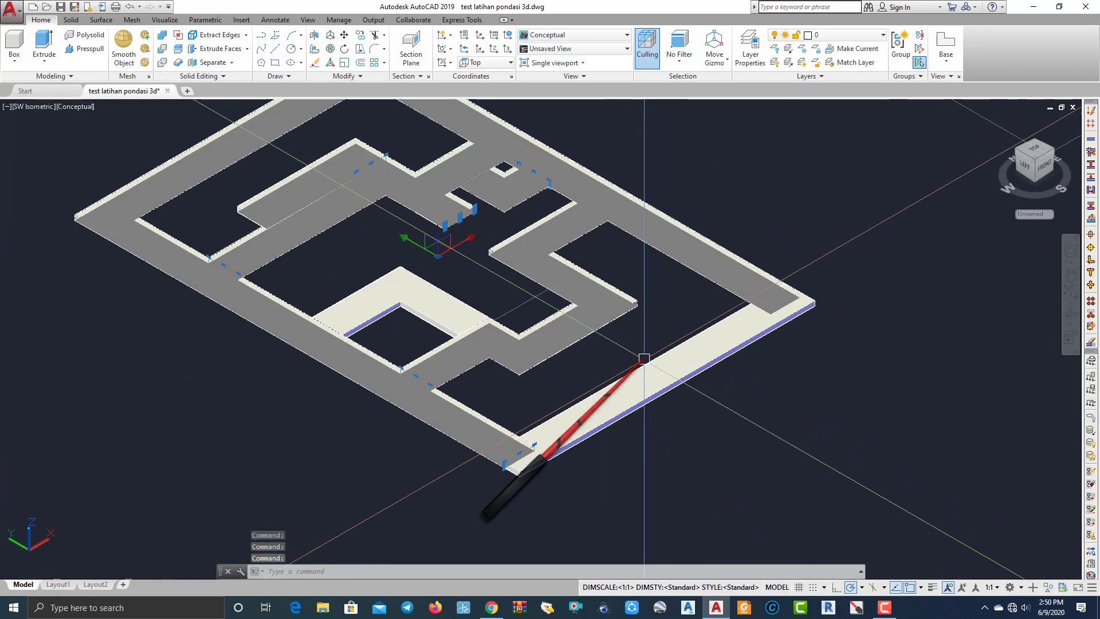
Union the base layer's three-sided perimeter polysolid with all the interior strips into one solid.
{"action": "left_click", "coordinate": [161, 36]}
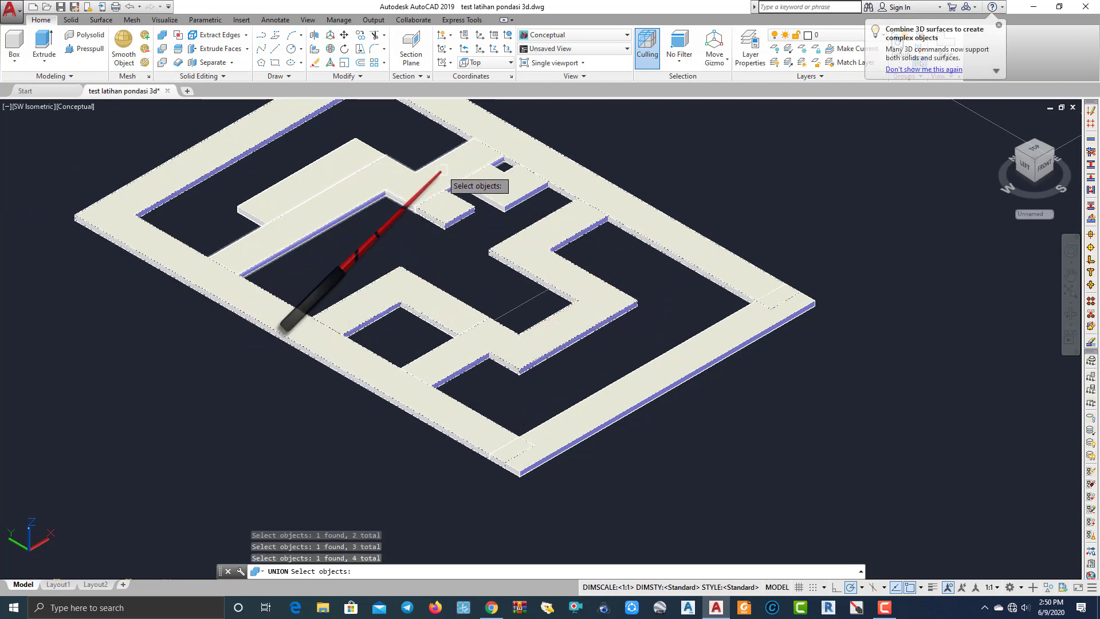
{"action": "left_click", "coordinate": [505, 195]}
{"action": "left_click", "coordinate": [338, 163]}
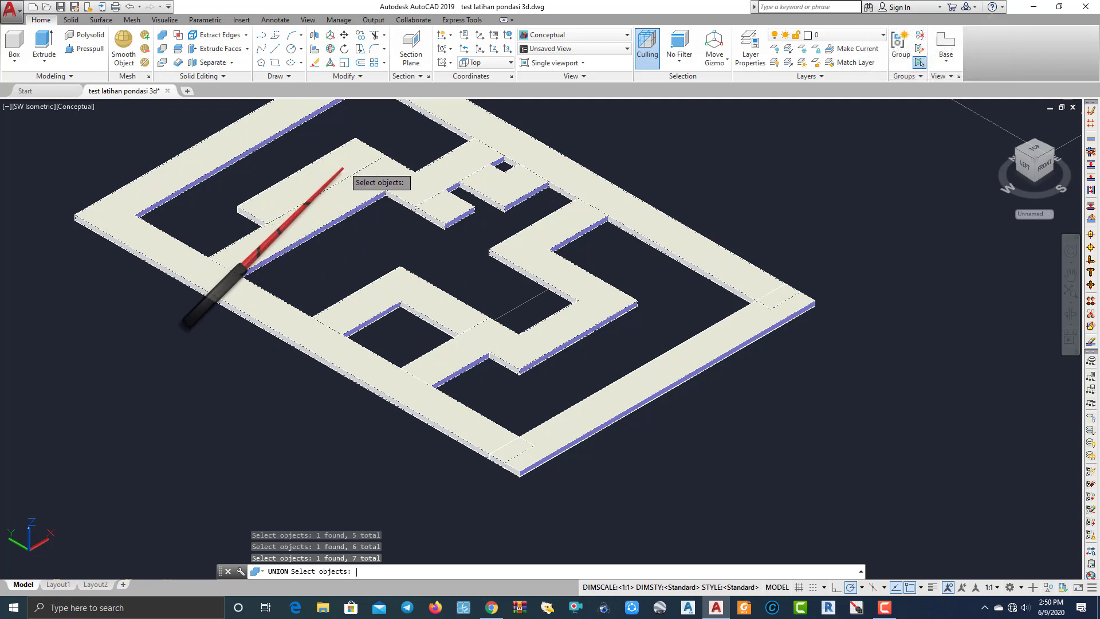
{"action": "key", "text": "Return"}
Examine the merged base layer and its corner joint with the front strip, selecting the solids to check which are joined.
{"action": "middle_click_drag", "start_coordinate": [433, 223], "coordinate": [470, 304]}
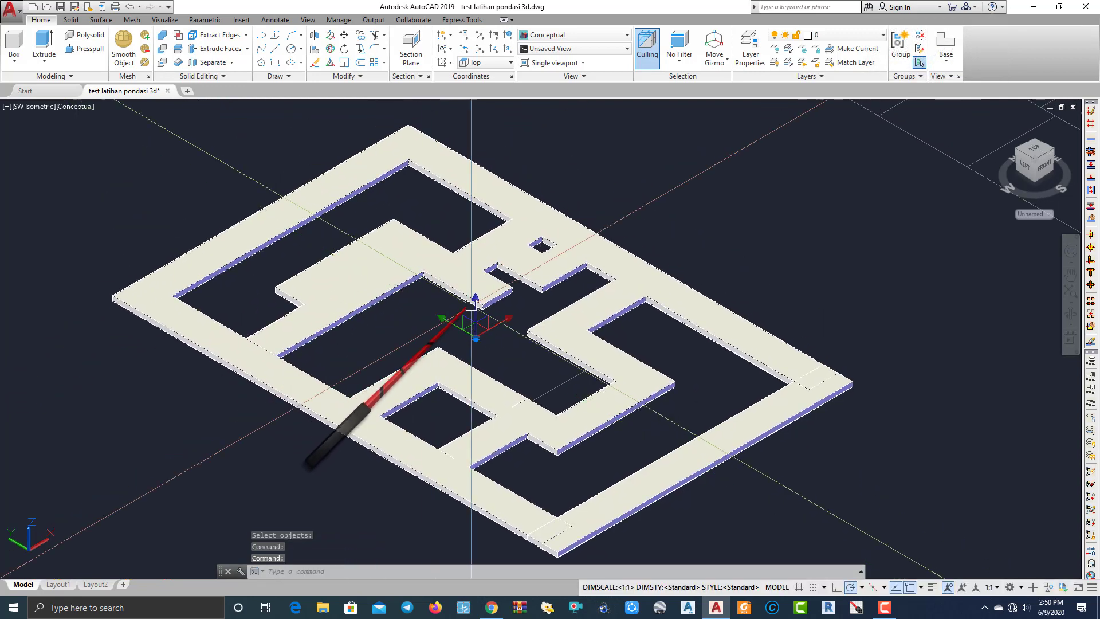
{"action": "key", "text": "Escape"}
{"action": "left_click", "coordinate": [538, 280]}
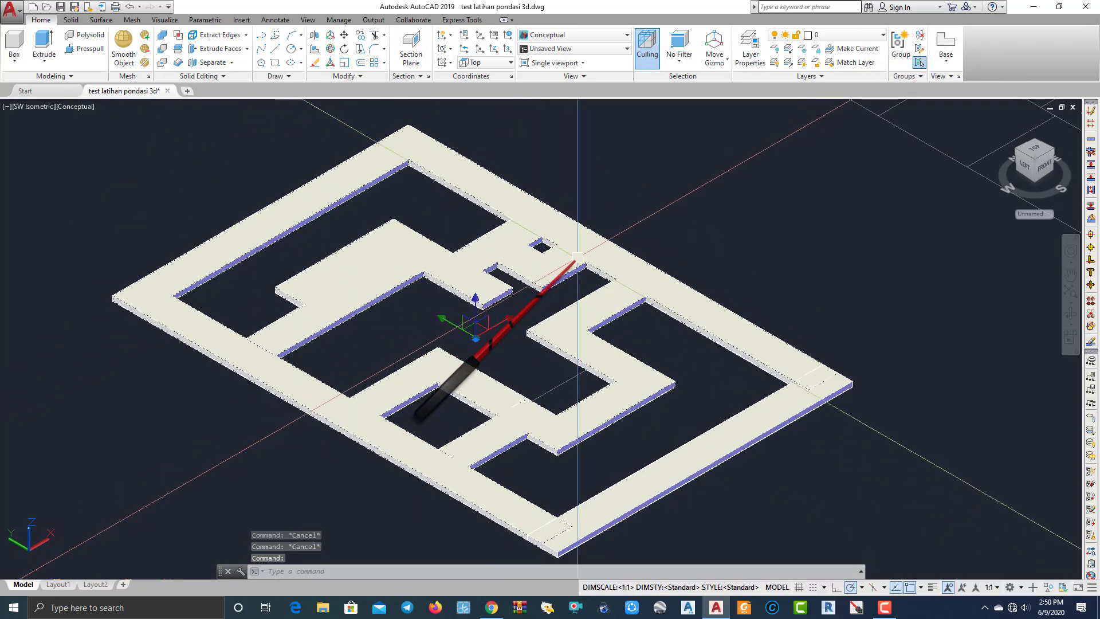
{"action": "key", "text": "Escape"}
{"action": "middle_click_drag", "start_coordinate": [546, 388], "coordinate": [564, 282]}
{"action": "scroll", "coordinate": [556, 292], "scroll_direction": "up", "scroll_amount": 3}
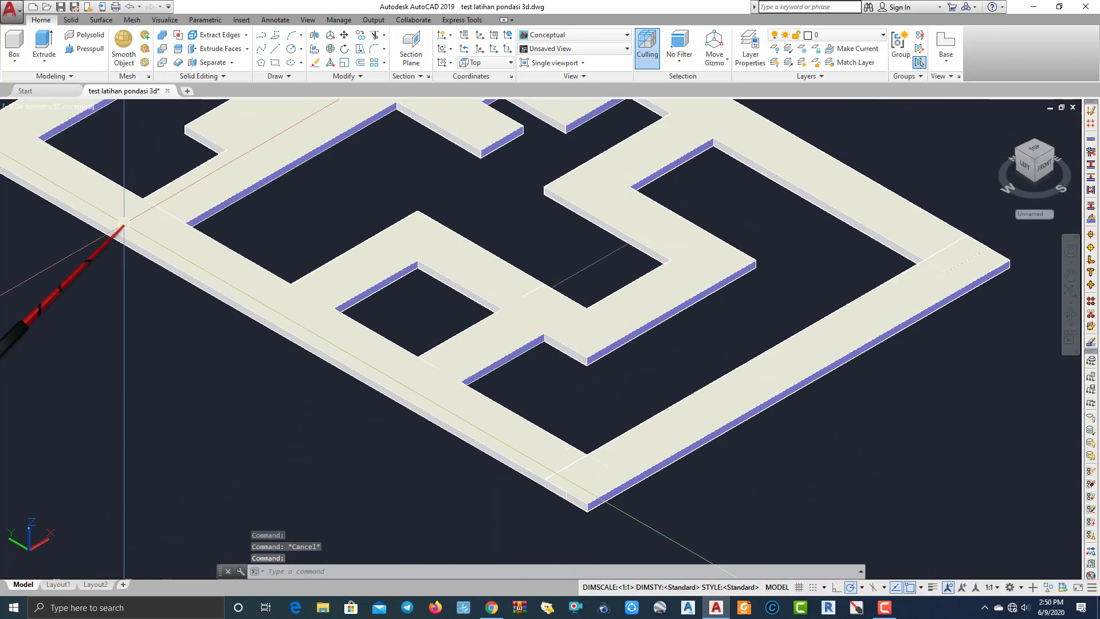
{"action": "scroll", "coordinate": [207, 246], "scroll_direction": "down", "scroll_amount": 7}
{"action": "scroll", "coordinate": [325, 319], "scroll_direction": "up", "scroll_amount": 5}
{"action": "scroll", "coordinate": [337, 343], "scroll_direction": "up", "scroll_amount": 5}
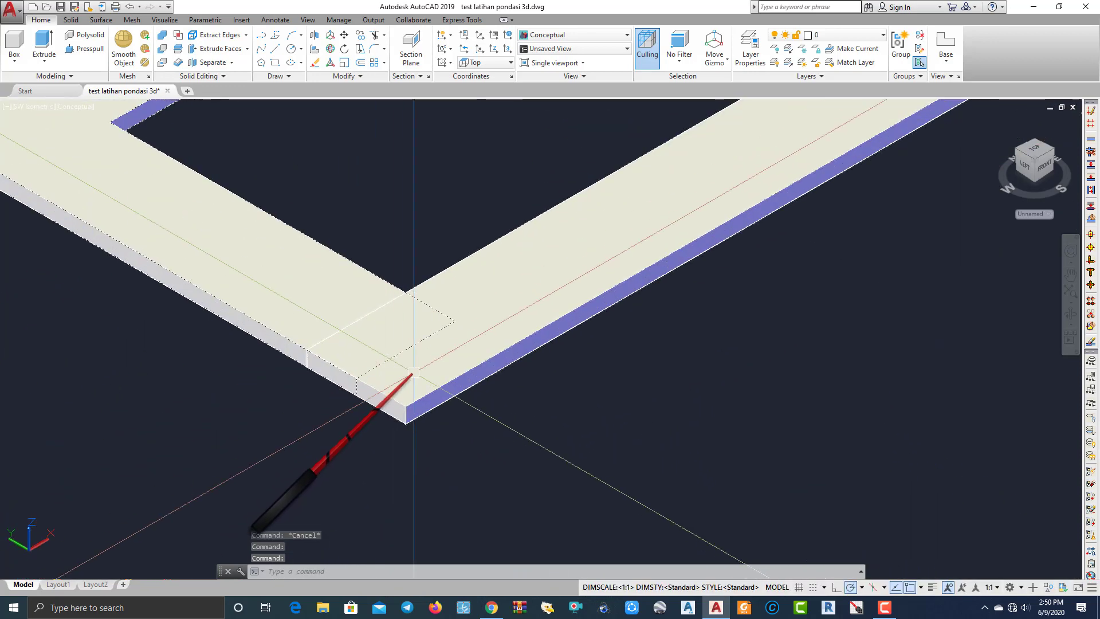
{"action": "scroll", "coordinate": [423, 398], "scroll_direction": "down", "scroll_amount": 8}
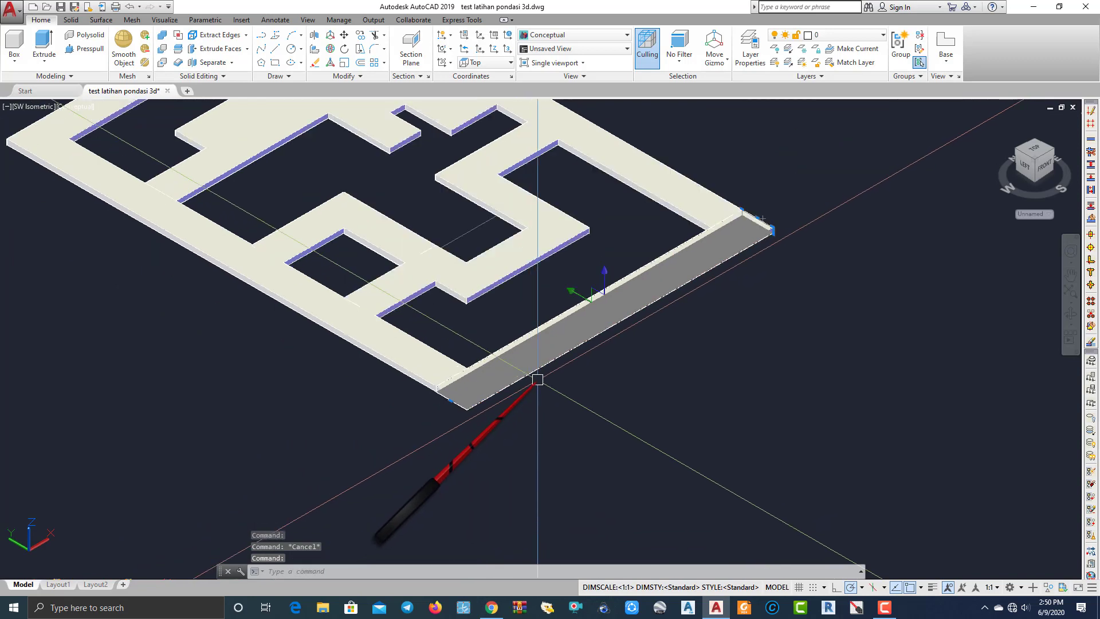
Union the front perimeter strip with the rest of the base layer.
{"action": "left_click", "coordinate": [162, 36]}
{"action": "left_click", "coordinate": [628, 182]}
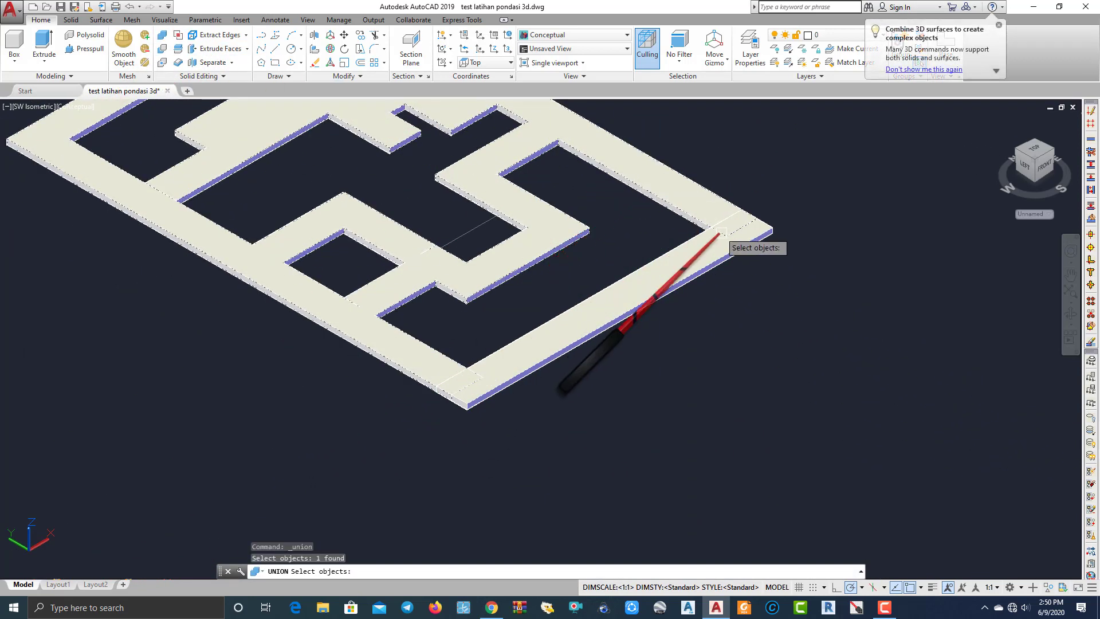
{"action": "scroll", "coordinate": [729, 254], "scroll_direction": "up", "scroll_amount": 5}
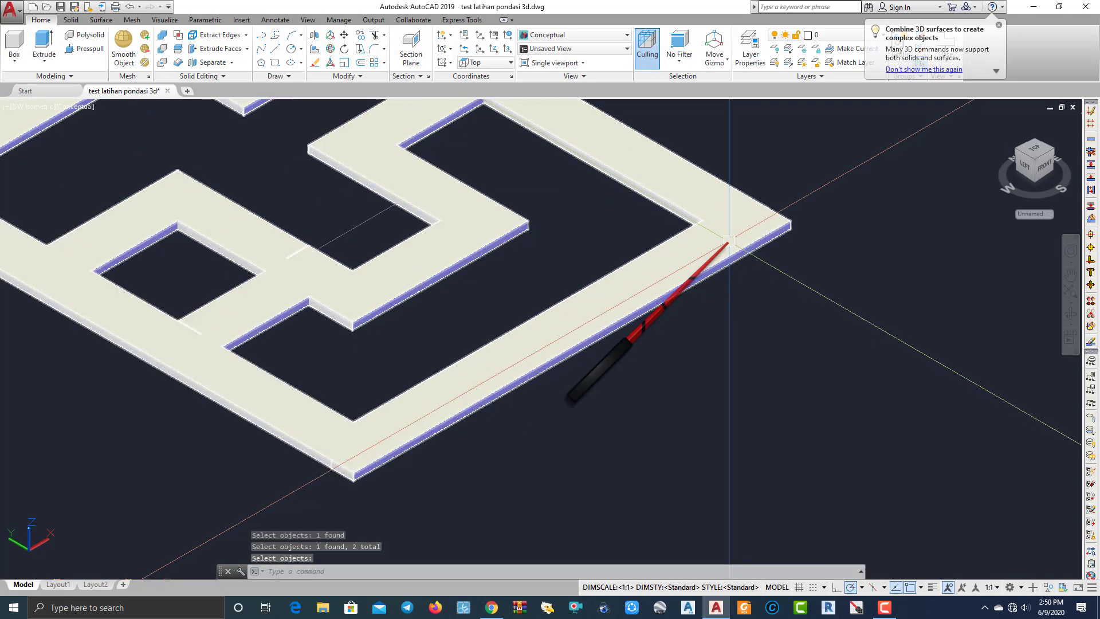
{"action": "scroll", "coordinate": [319, 449], "scroll_direction": "down", "scroll_amount": 6}
{"action": "middle_click_drag", "start_coordinate": [377, 431], "coordinate": [605, 405]}
{"action": "key", "text": "Escape"}
Move the merged base layer straight down by its own thickness of 150, from its outer top corner to the bottom corner below.
{"action": "scroll", "coordinate": [247, 309], "scroll_direction": "up", "scroll_amount": 3}
{"action": "middle_click_drag", "start_coordinate": [177, 287], "coordinate": [527, 354]}
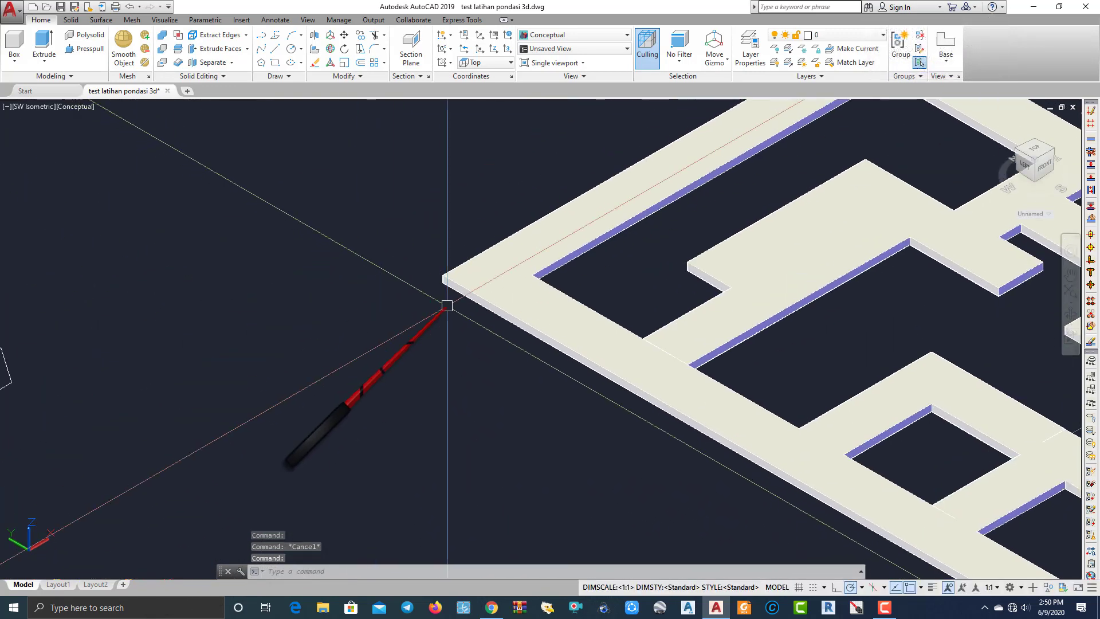
{"action": "type", "text": "m"}
{"action": "key", "text": "Return"}
{"action": "scroll", "coordinate": [437, 310], "scroll_direction": "up", "scroll_amount": 5}
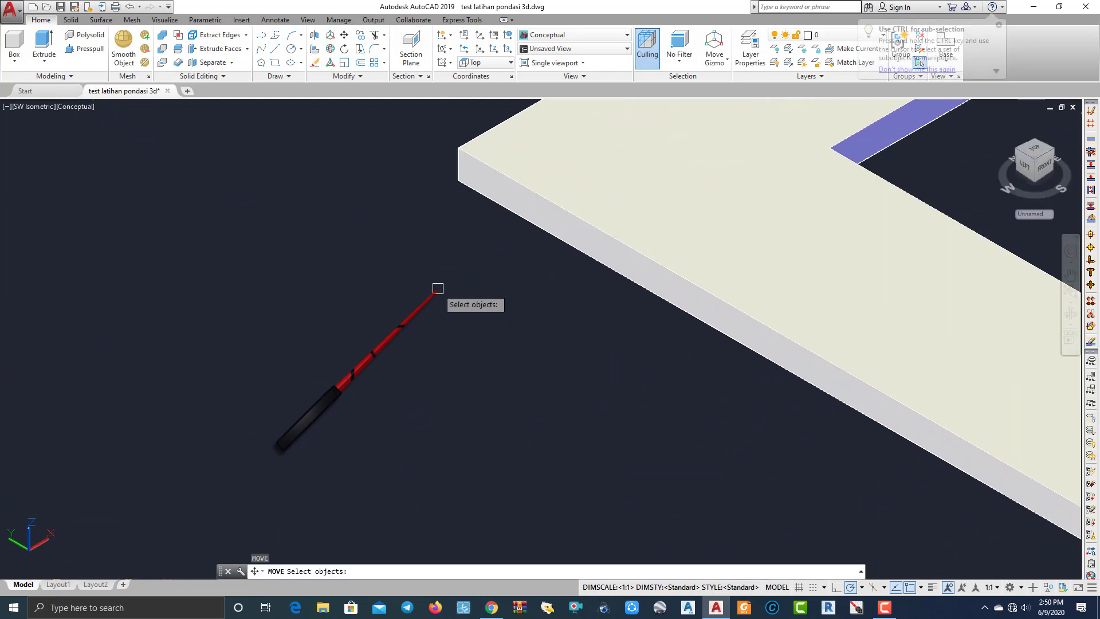
{"action": "key", "text": "Return"}
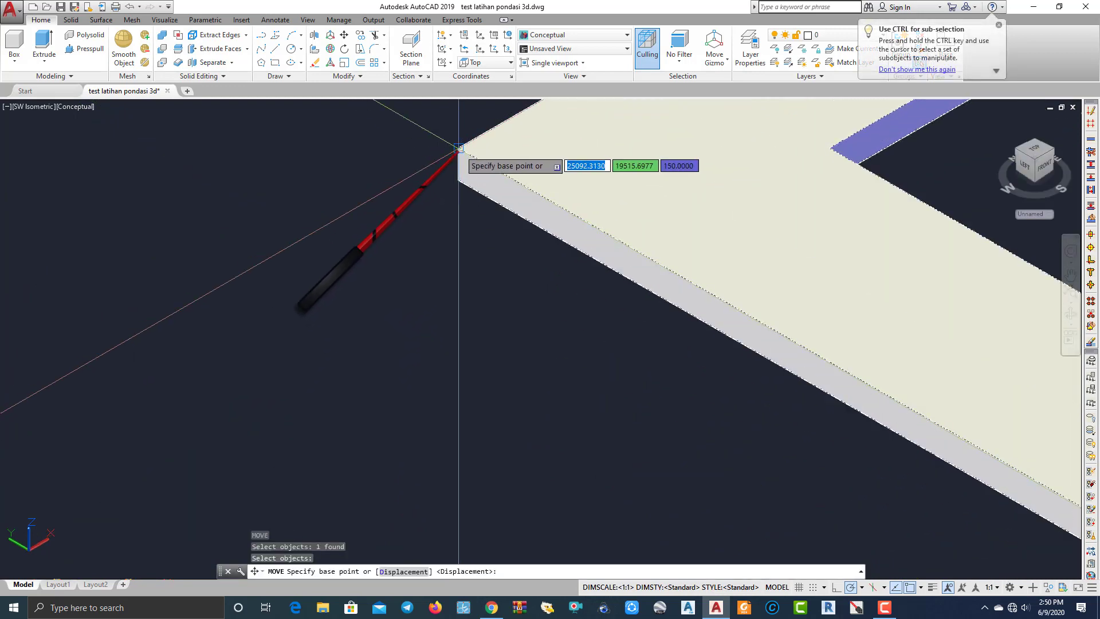
{"action": "left_click", "coordinate": [460, 177]}
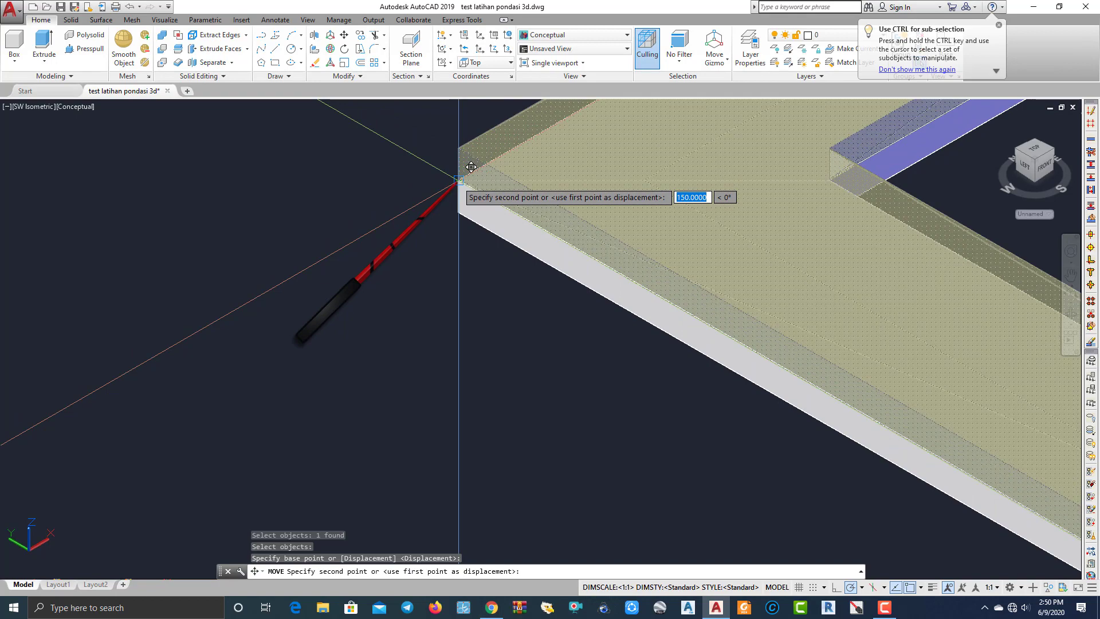
{"action": "scroll", "coordinate": [458, 179], "scroll_direction": "down", "scroll_amount": 5}
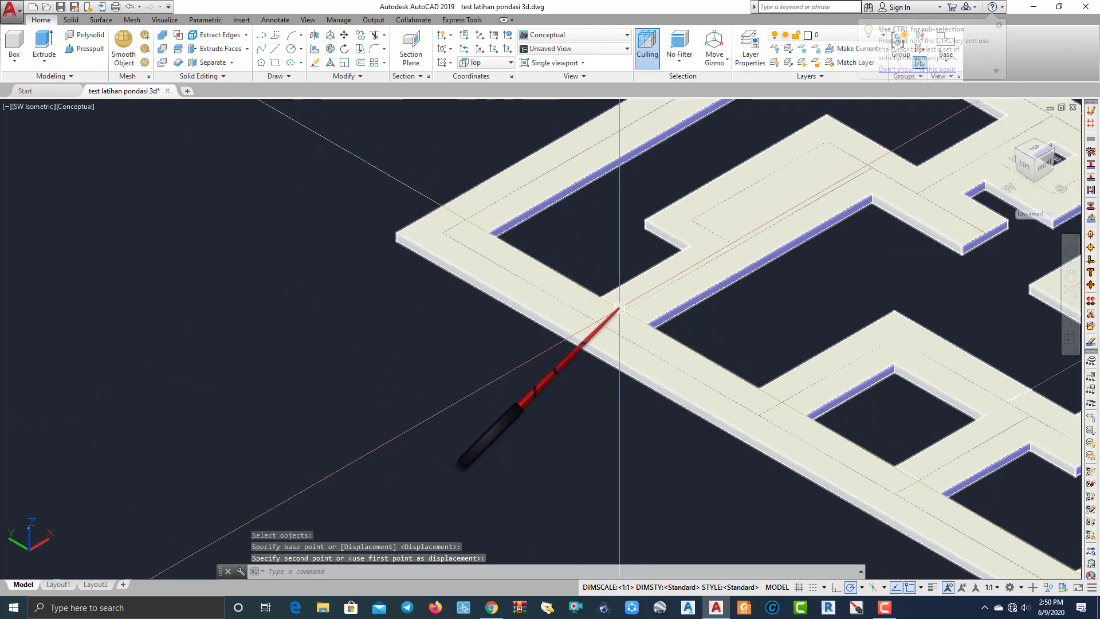
End the object isolation to bring the hidden foundation solid back above the base layer.
{"action": "left_click", "coordinate": [614, 332]}
{"action": "scroll", "coordinate": [614, 332], "scroll_direction": "down", "scroll_amount": 8}
{"action": "middle_click_drag", "start_coordinate": [613, 332], "coordinate": [491, 319]}
{"action": "scroll", "coordinate": [243, 368], "scroll_direction": "up", "scroll_amount": 6}
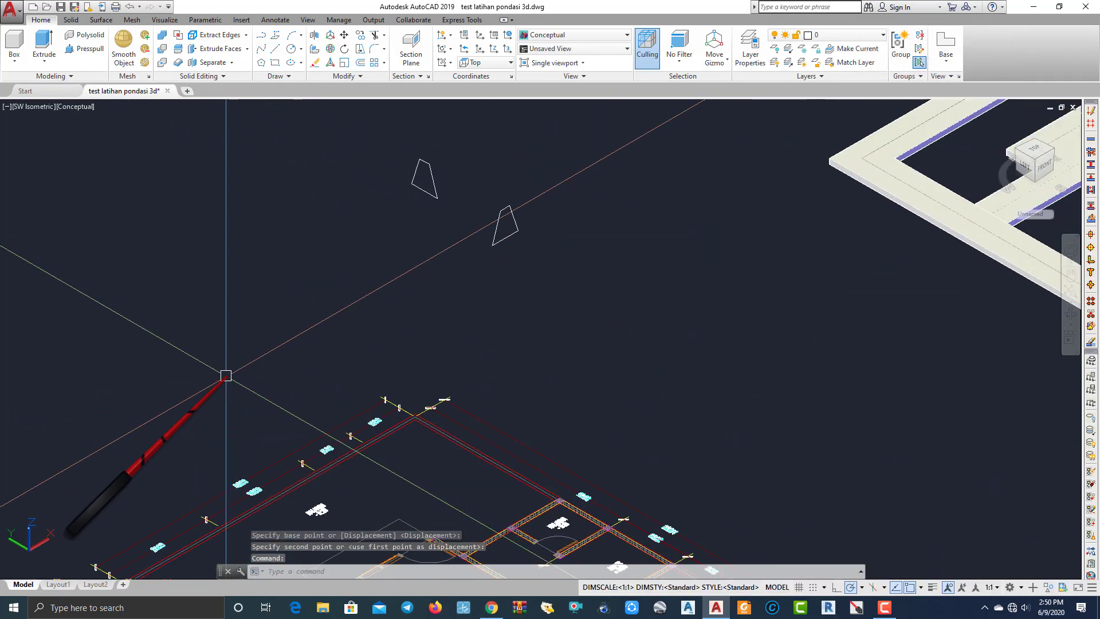
{"action": "scroll", "coordinate": [485, 290], "scroll_direction": "down", "scroll_amount": 5}
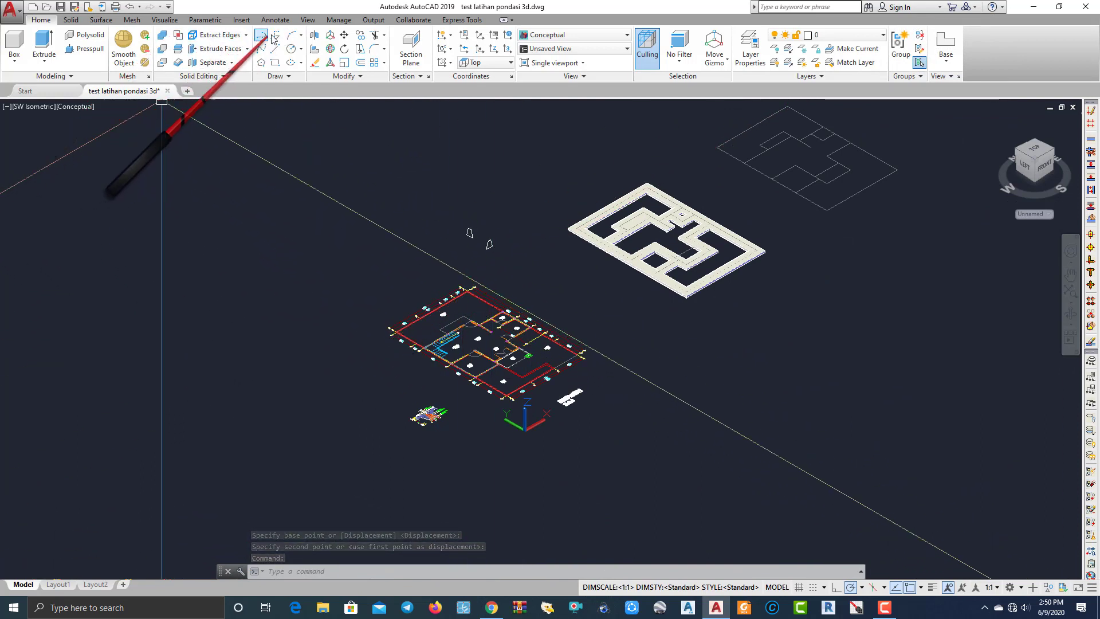
{"action": "right_click", "coordinate": [323, 212]}
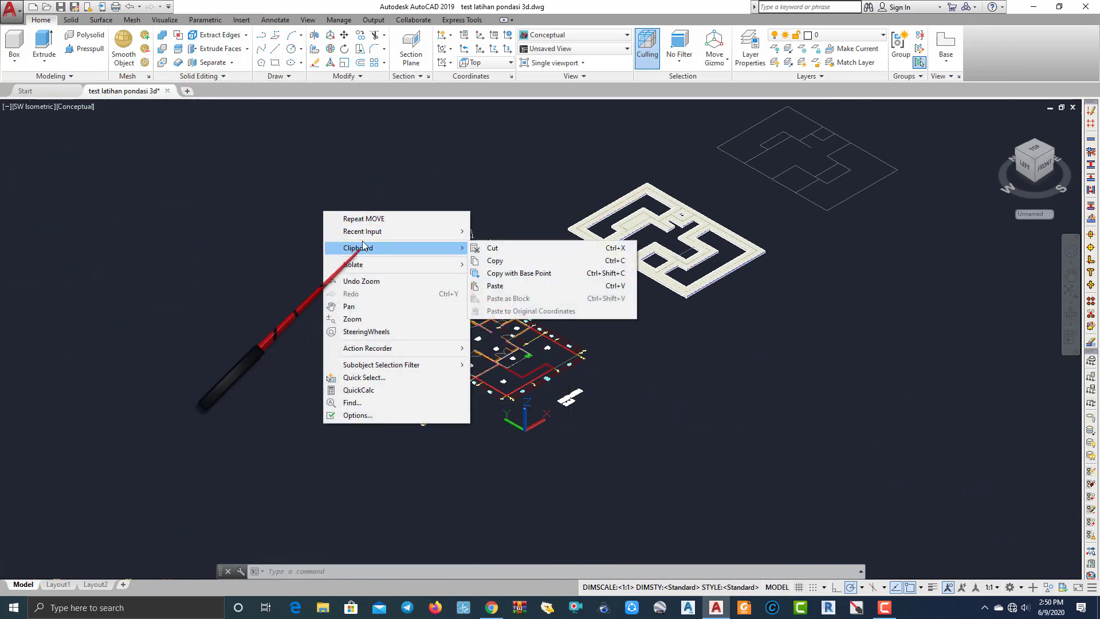
{"action": "mouse_move", "coordinate": [446, 266]}
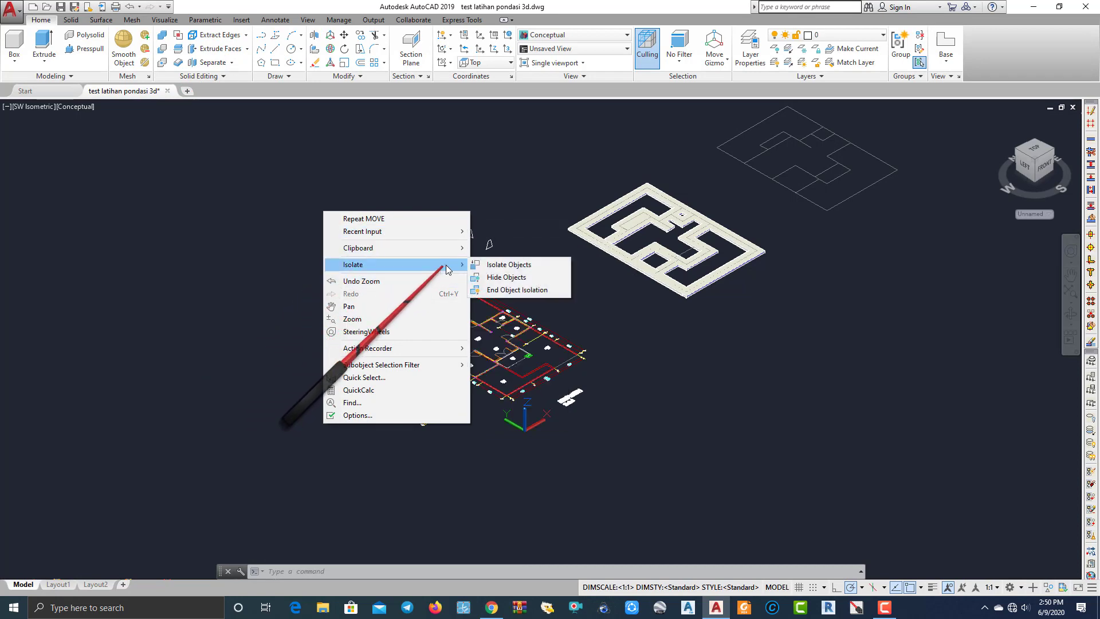
{"action": "left_click", "coordinate": [516, 290]}
{"action": "scroll", "coordinate": [584, 266], "scroll_direction": "up", "scroll_amount": 8}
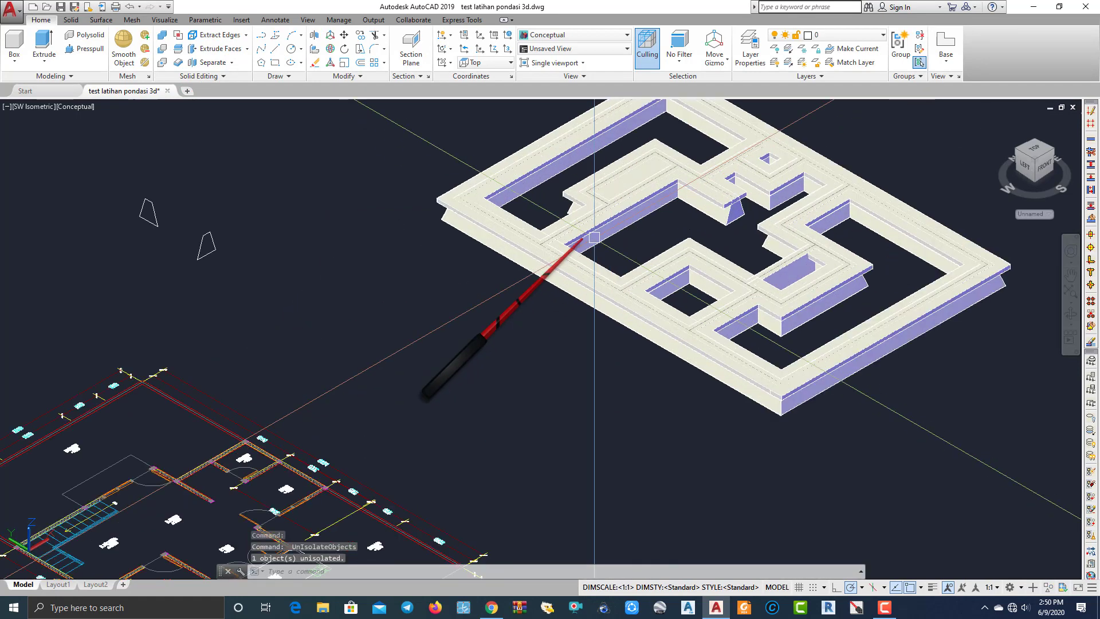
{"action": "scroll", "coordinate": [330, 275], "scroll_direction": "down", "scroll_amount": 6}
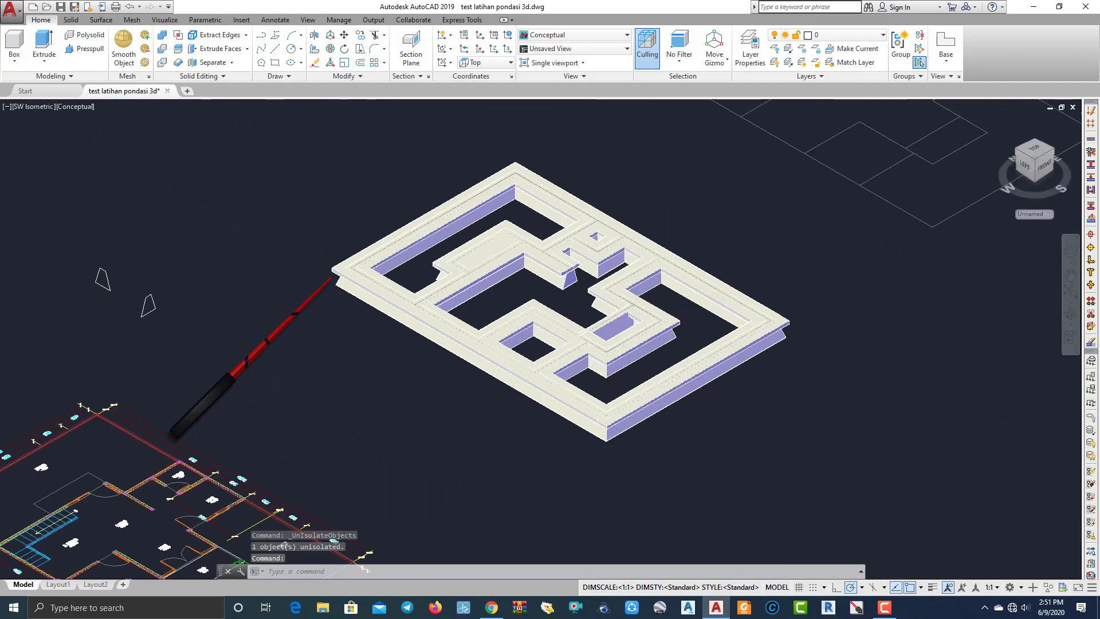
{"action": "middle_click_drag", "start_coordinate": [242, 301], "coordinate": [397, 276]}
{"action": "scroll", "coordinate": [355, 266], "scroll_direction": "up", "scroll_amount": 5}
{"action": "scroll", "coordinate": [404, 252], "scroll_direction": "up", "scroll_amount": 4}
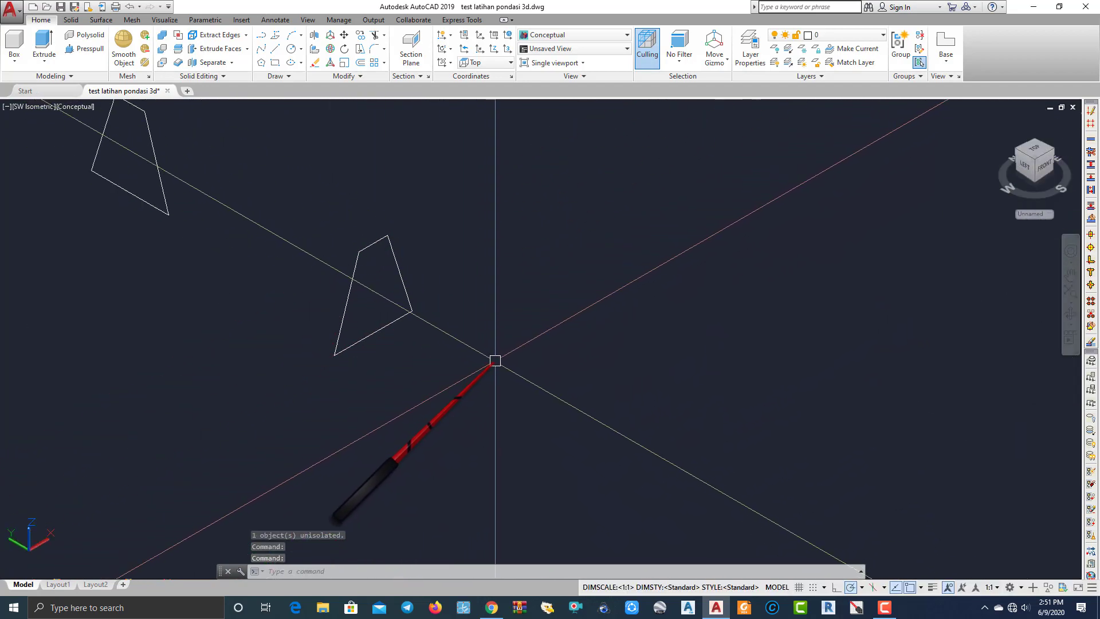
{"action": "type", "text": "dimlinear"}
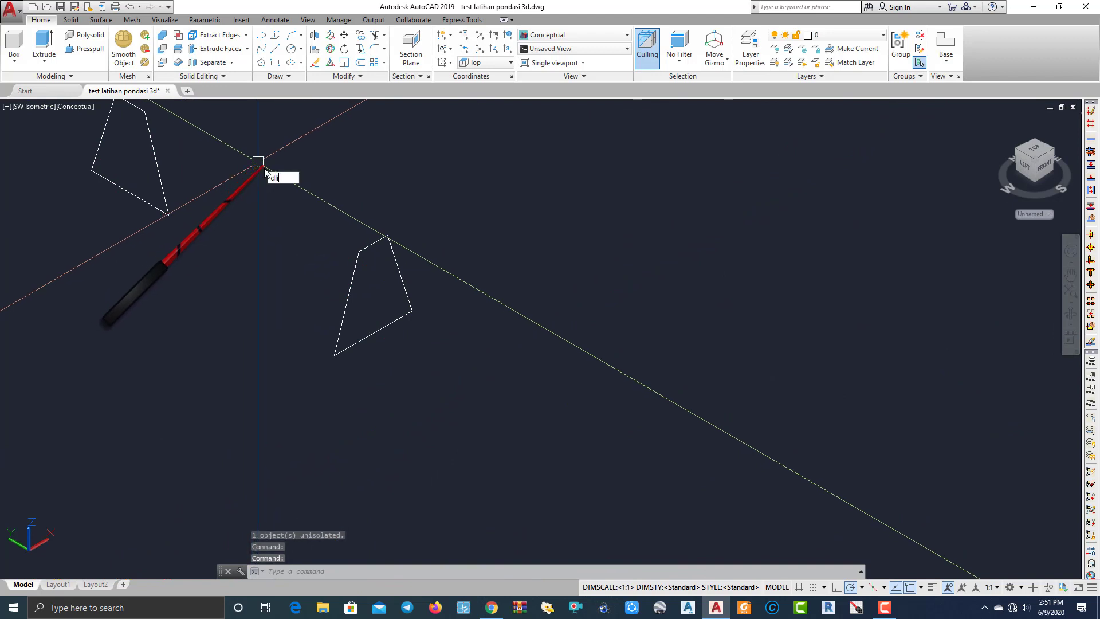
{"action": "key", "text": "Return"}
{"action": "left_click", "coordinate": [335, 354]}
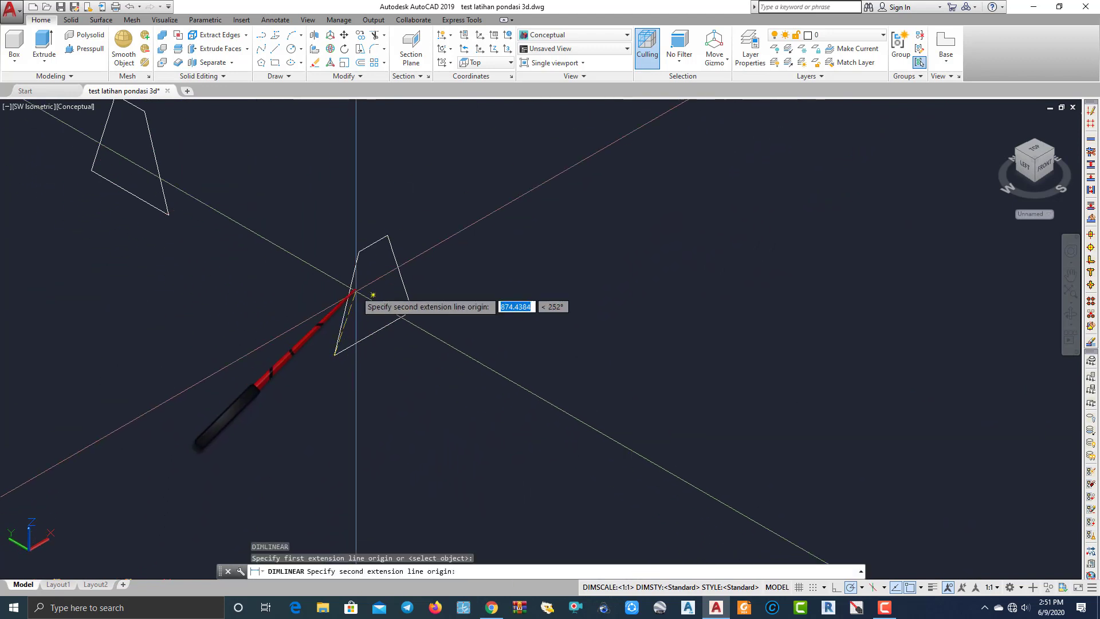
{"action": "left_click", "coordinate": [358, 251]}
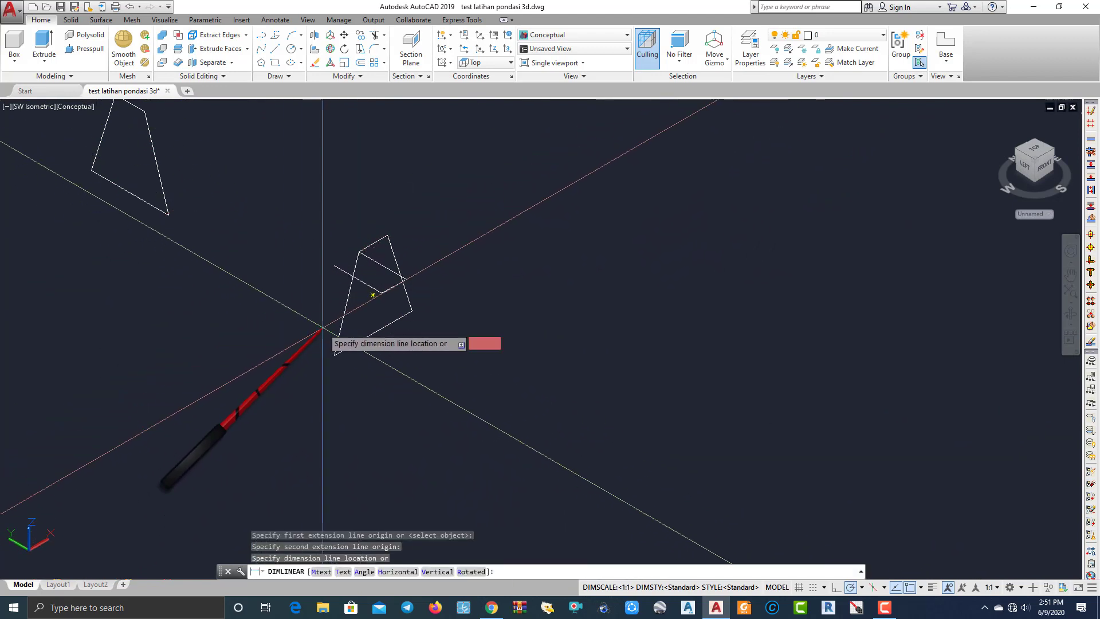
{"action": "key", "text": "Escape"}
{"action": "key", "text": "Escape"}
Examine the foundation section detail in the Top view to check the height dimension of the stone body.
{"action": "scroll", "coordinate": [321, 327], "scroll_direction": "down", "scroll_amount": 10}
{"action": "middle_click_drag", "start_coordinate": [317, 330], "coordinate": [456, 231]}
{"action": "scroll", "coordinate": [429, 359], "scroll_direction": "up", "scroll_amount": 15}
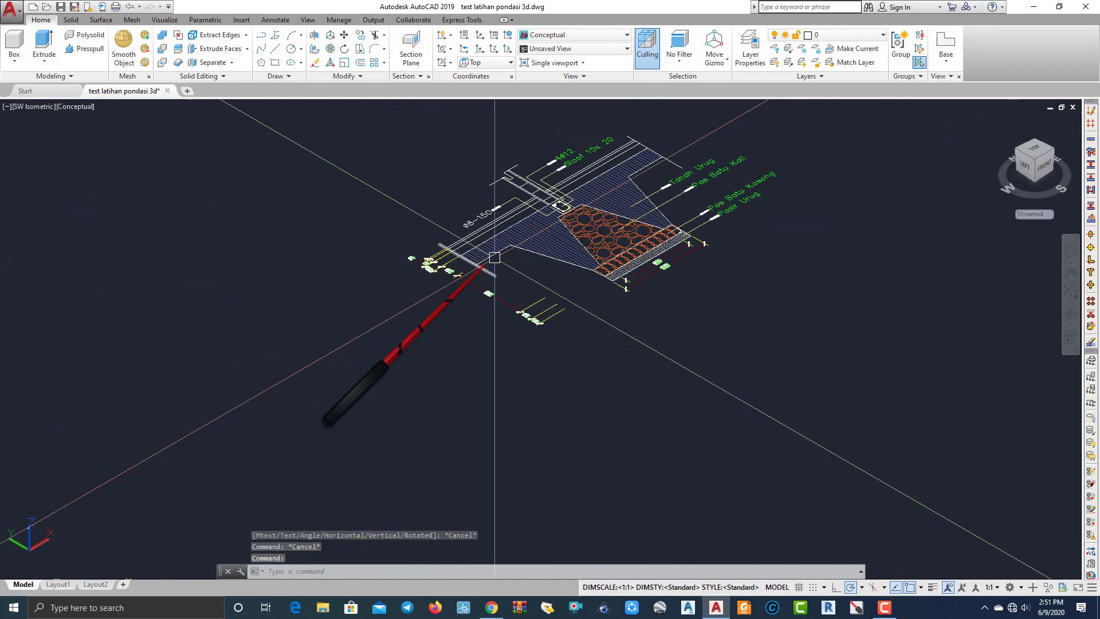
{"action": "middle_click_drag", "start_coordinate": [429, 358], "coordinate": [429, 352]}
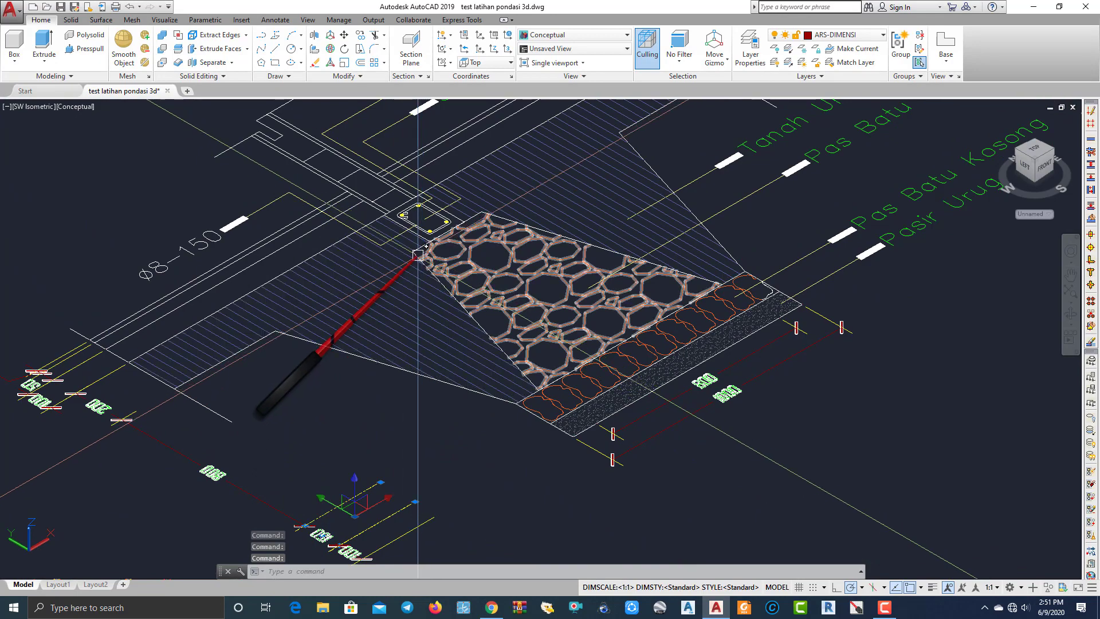
{"action": "key", "text": "Escape"}
{"action": "left_click", "coordinate": [33, 108]}
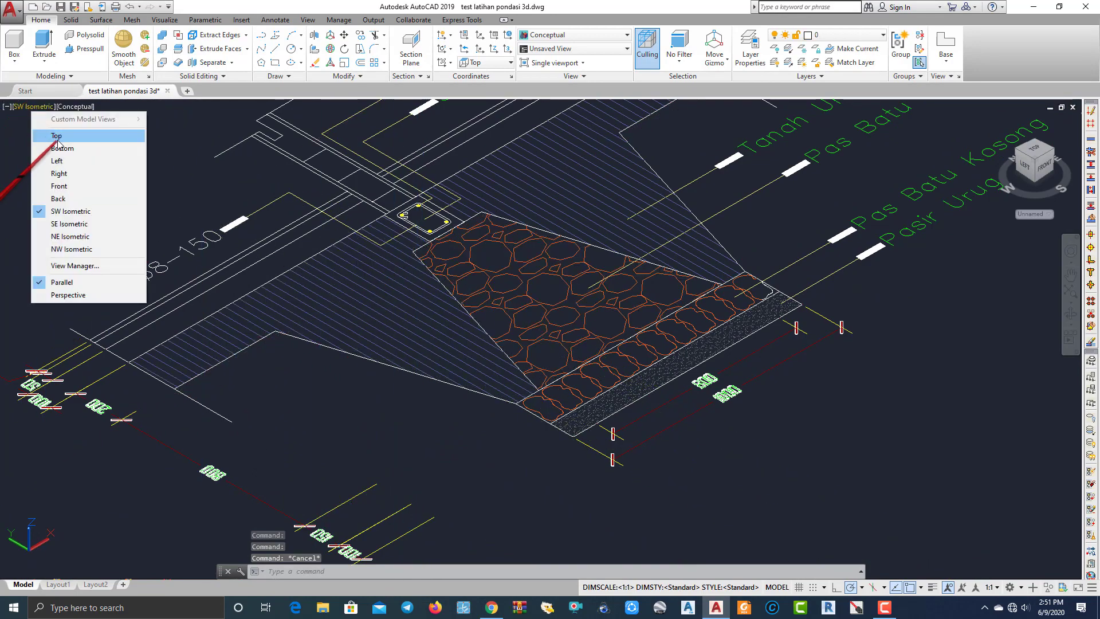
{"action": "left_click", "coordinate": [57, 136]}
{"action": "scroll", "coordinate": [294, 429], "scroll_direction": "up", "scroll_amount": 6}
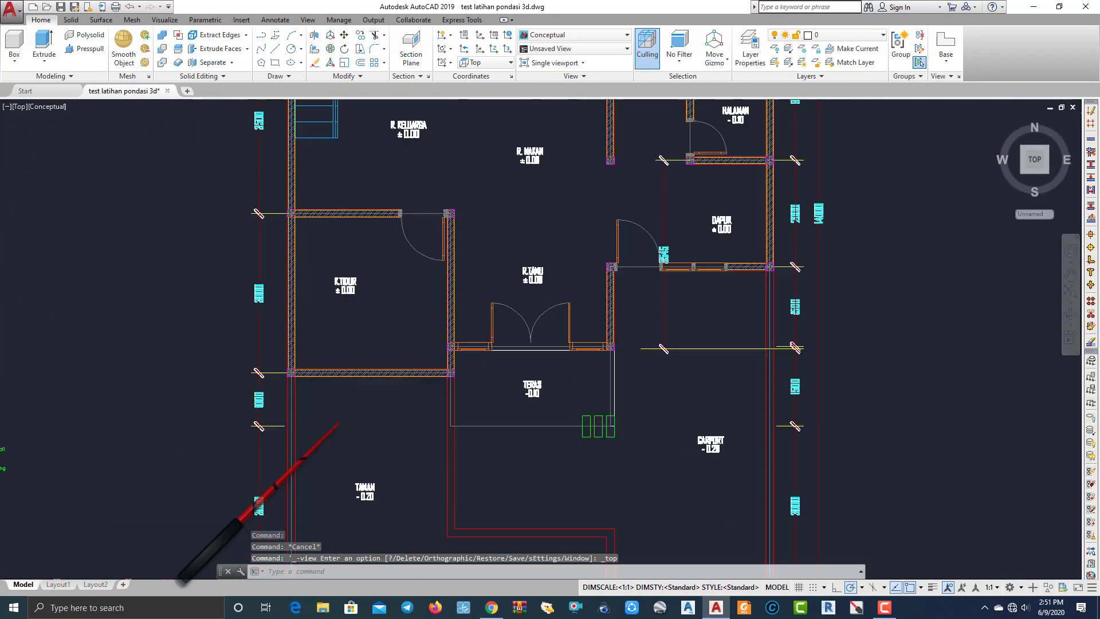
{"action": "middle_click_drag", "start_coordinate": [338, 423], "coordinate": [813, 375]}
{"action": "scroll", "coordinate": [387, 373], "scroll_direction": "up", "scroll_amount": 5}
{"action": "middle_click_drag", "start_coordinate": [353, 398], "coordinate": [465, 327]}
{"action": "scroll", "coordinate": [334, 361], "scroll_direction": "up", "scroll_amount": 4}
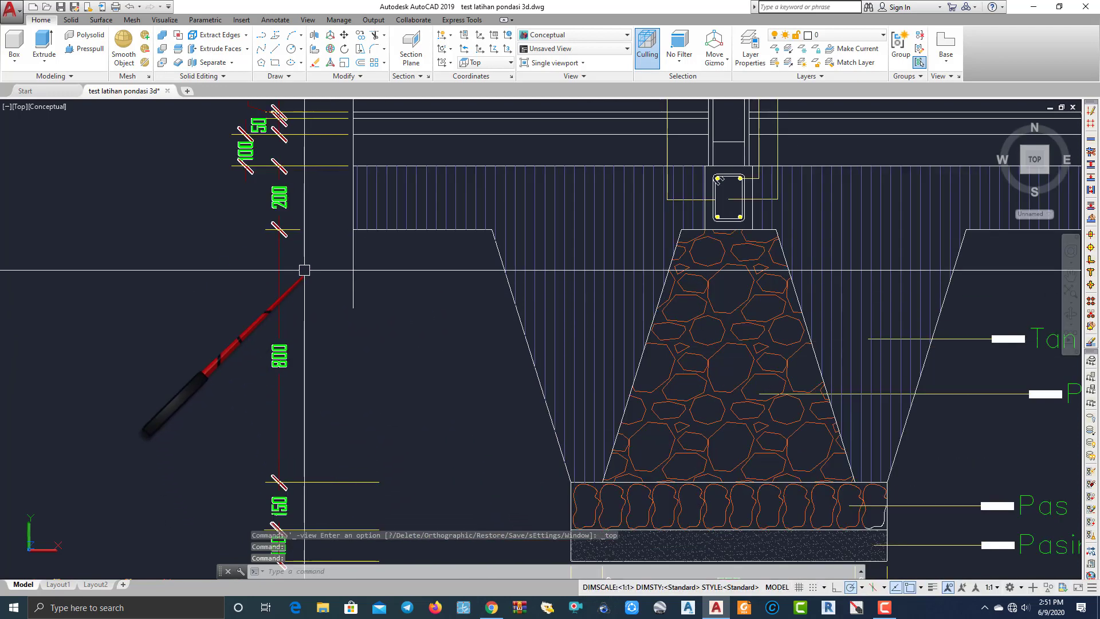
{"action": "scroll", "coordinate": [281, 340], "scroll_direction": "up", "scroll_amount": 3}
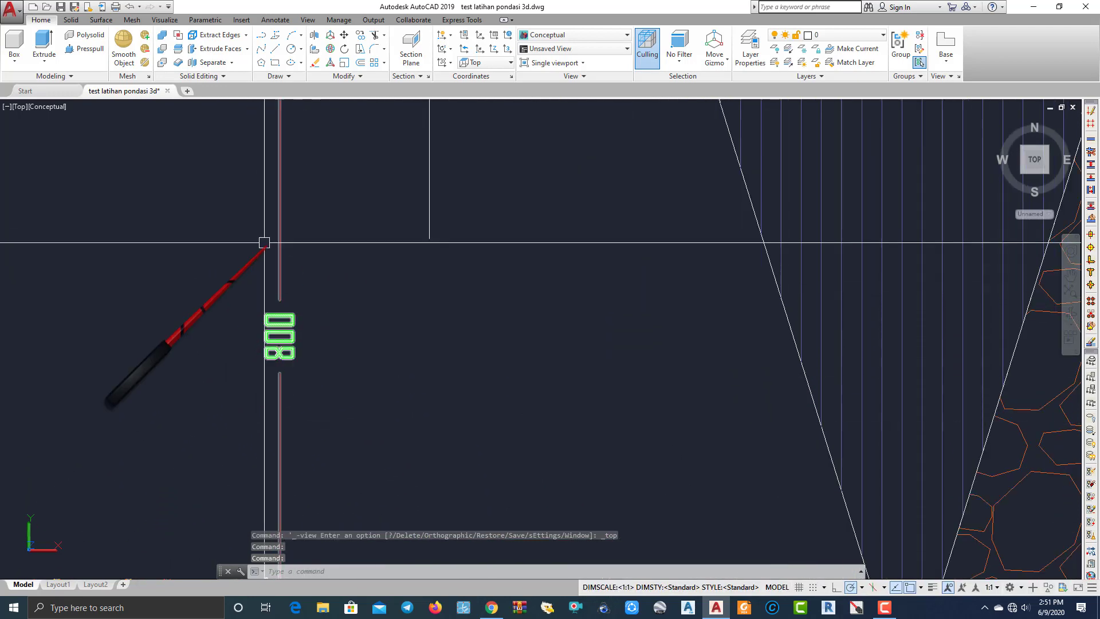
{"action": "scroll", "coordinate": [351, 331], "scroll_direction": "down", "scroll_amount": 4}
{"action": "scroll", "coordinate": [453, 335], "scroll_direction": "down", "scroll_amount": 4}
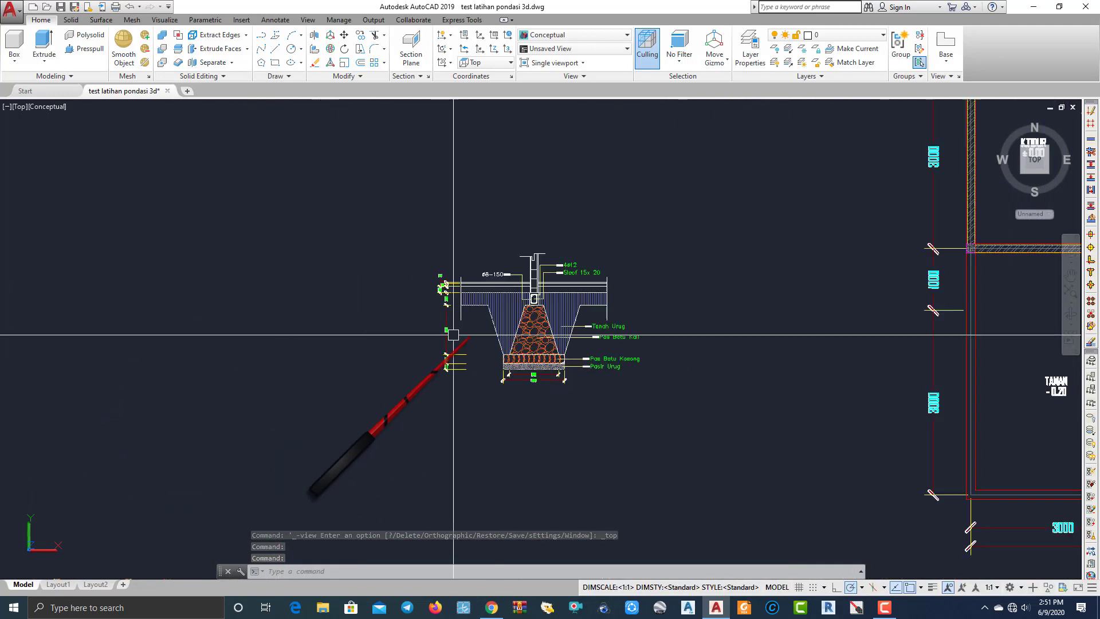
In the SW Isometric view, move the merged base layer straight down by 800 beneath the foundation body.
{"action": "left_click", "coordinate": [20, 107]}
{"action": "left_click", "coordinate": [56, 212]}
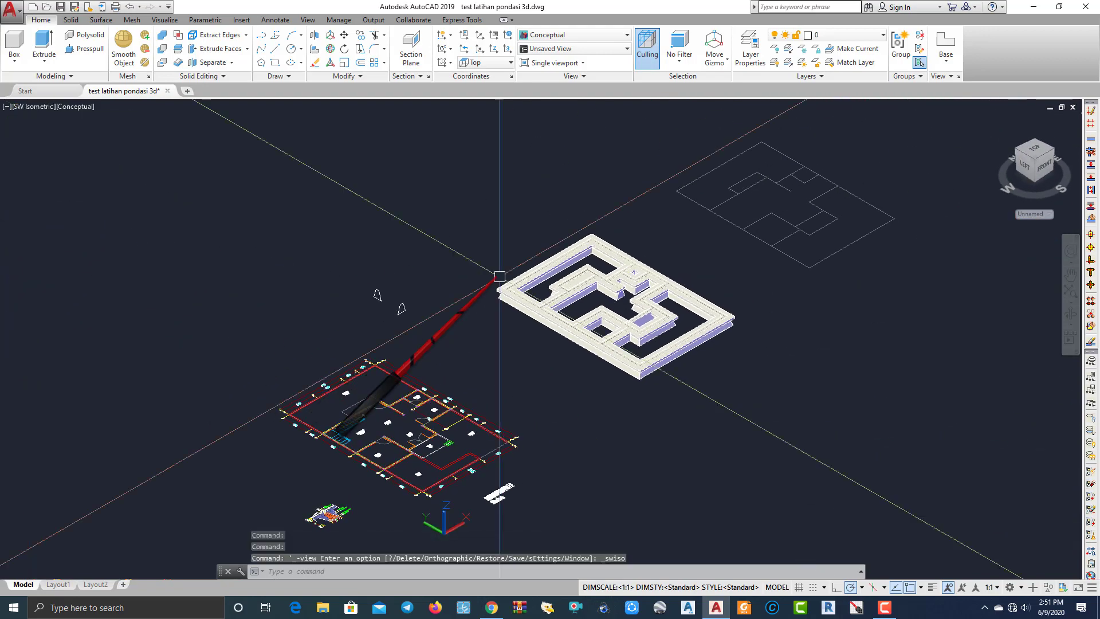
{"action": "left_click", "coordinate": [429, 262]}
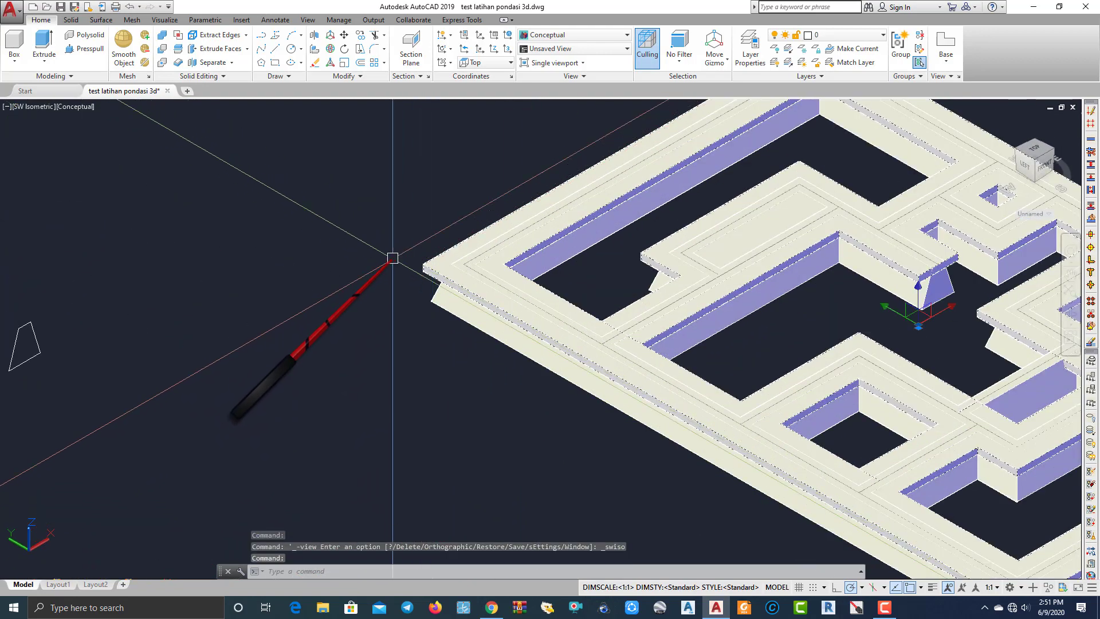
{"action": "type", "text": "m"}
{"action": "key", "text": "Return"}
{"action": "left_click", "coordinate": [384, 198]}
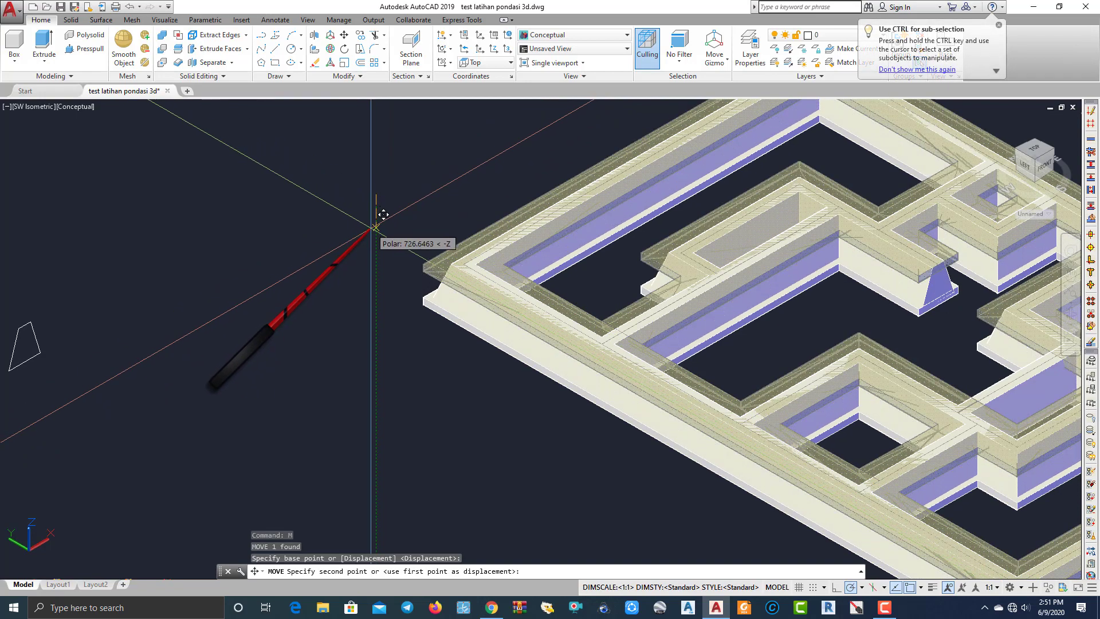
{"action": "type", "text": "800"}
{"action": "key", "text": "Return"}
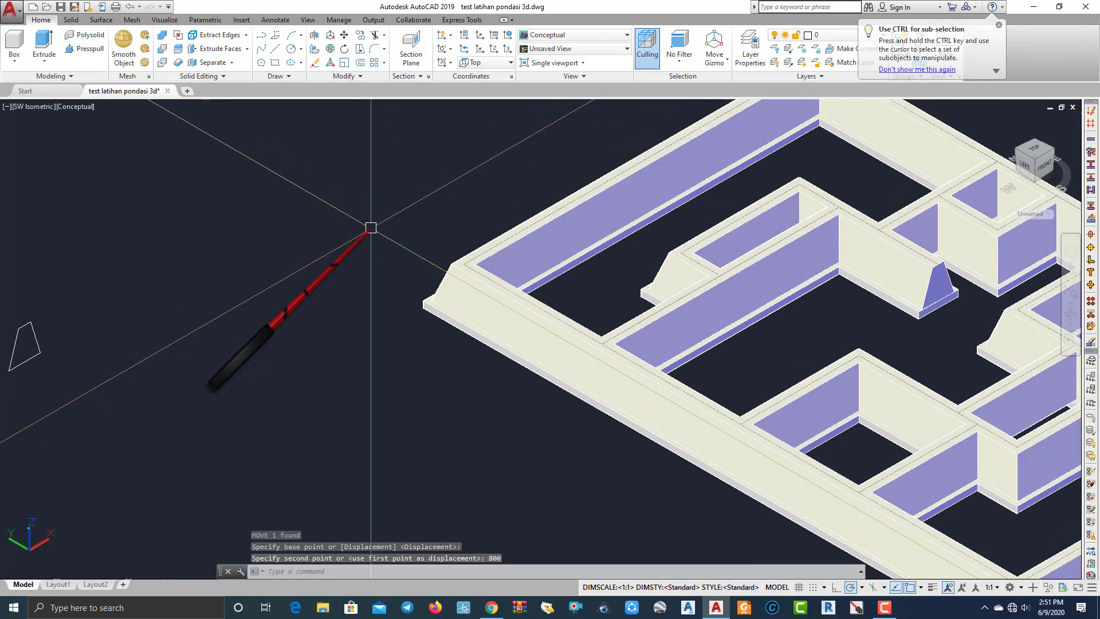
Examine how the base layer fits under the foundation body, in the isometric view and in 2D Wireframe from the top.
{"action": "scroll", "coordinate": [458, 365], "scroll_direction": "up", "scroll_amount": 5}
{"action": "scroll", "coordinate": [284, 278], "scroll_direction": "up", "scroll_amount": 3}
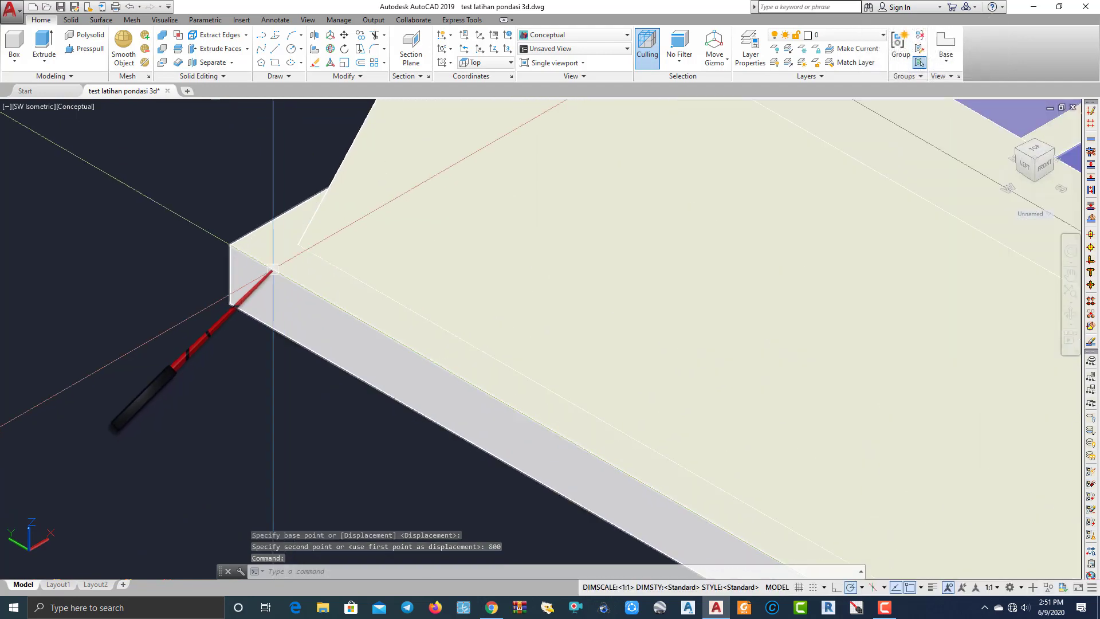
{"action": "scroll", "coordinate": [277, 255], "scroll_direction": "down", "scroll_amount": 8}
{"action": "scroll", "coordinate": [533, 338], "scroll_direction": "up", "scroll_amount": 3}
{"action": "middle_click_drag", "start_coordinate": [235, 255], "coordinate": [418, 347]}
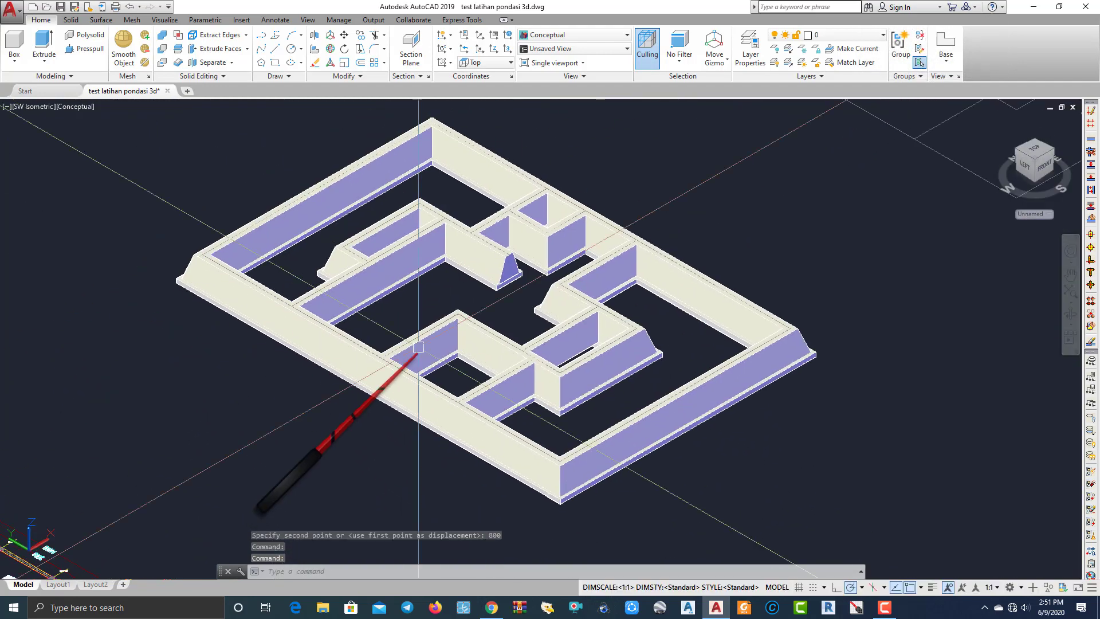
{"action": "scroll", "coordinate": [418, 347], "scroll_direction": "up", "scroll_amount": 4}
{"action": "left_click", "coordinate": [68, 106]}
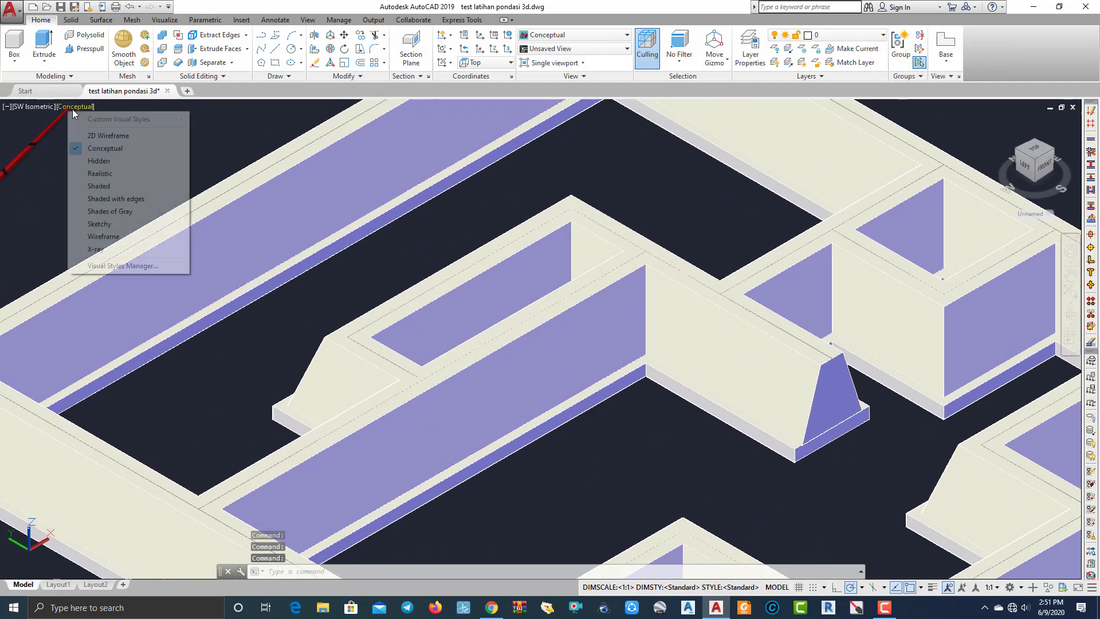
{"action": "left_click", "coordinate": [97, 135]}
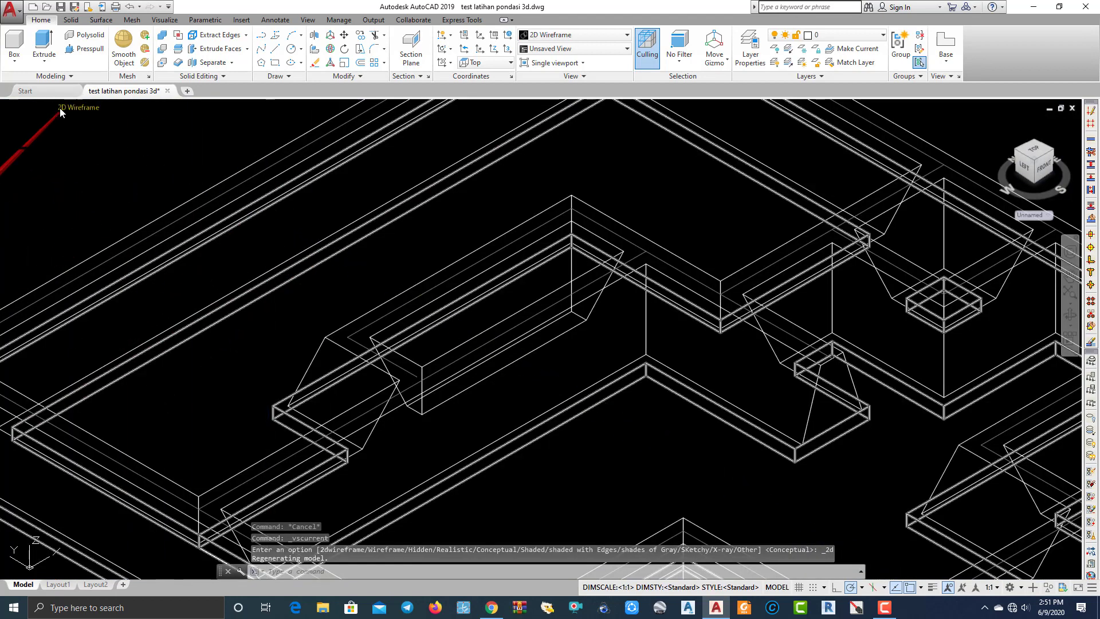
{"action": "left_click", "coordinate": [29, 108]}
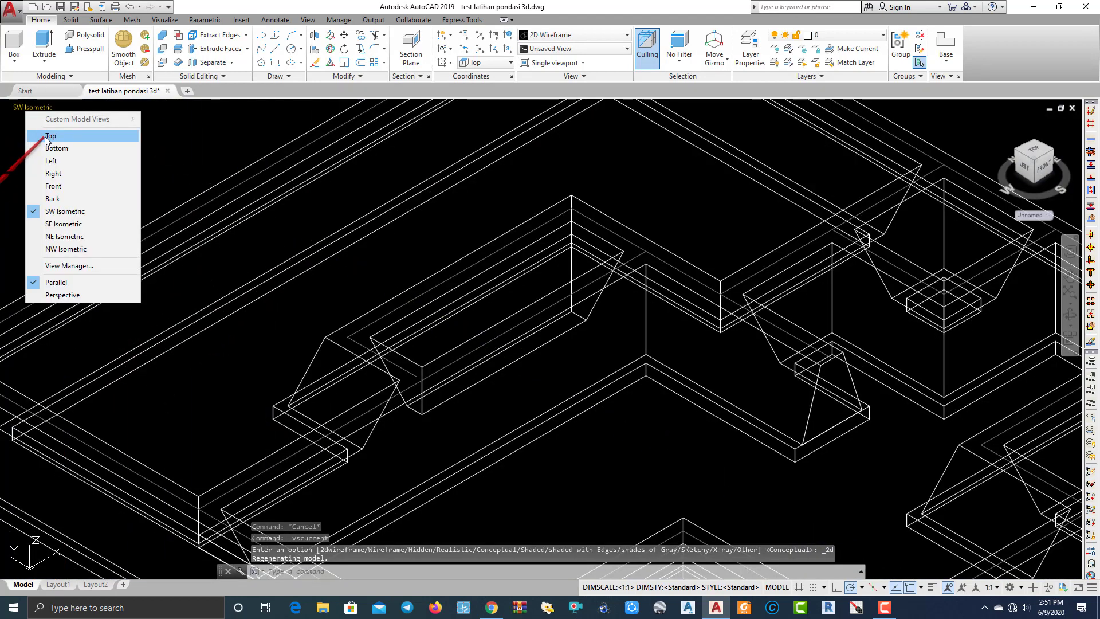
{"action": "left_click", "coordinate": [49, 135]}
{"action": "scroll", "coordinate": [596, 315], "scroll_direction": "up", "scroll_amount": 8}
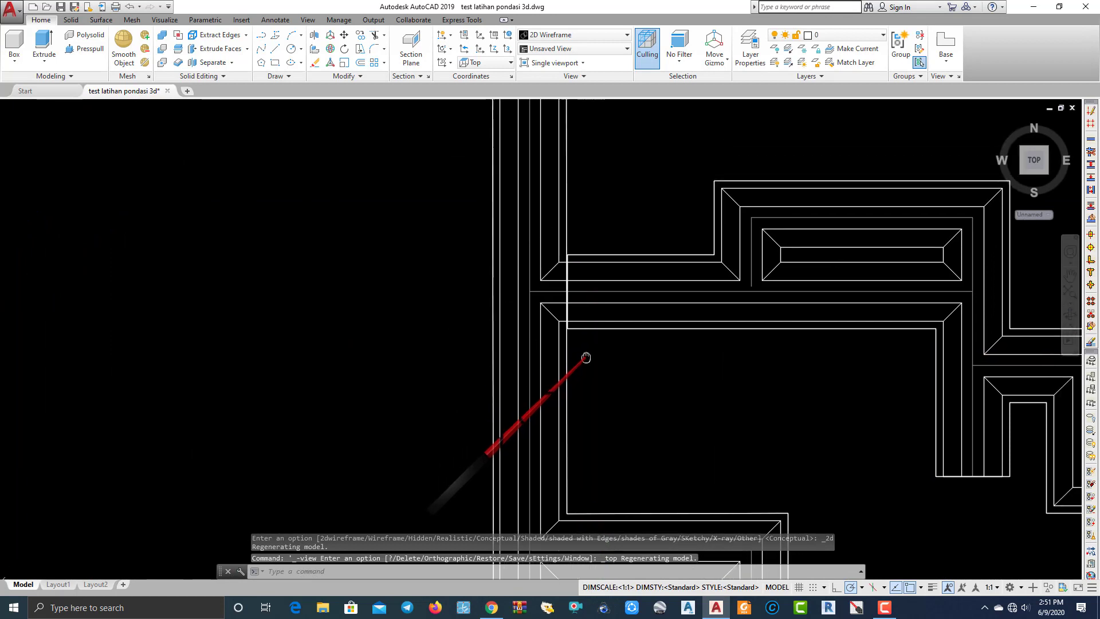
{"action": "middle_click_drag", "start_coordinate": [586, 357], "coordinate": [585, 360]}
Inspect the foundation and base layer in the Conceptual visual style, from the top and from the SW Isometric view.
{"action": "left_click", "coordinate": [51, 108]}
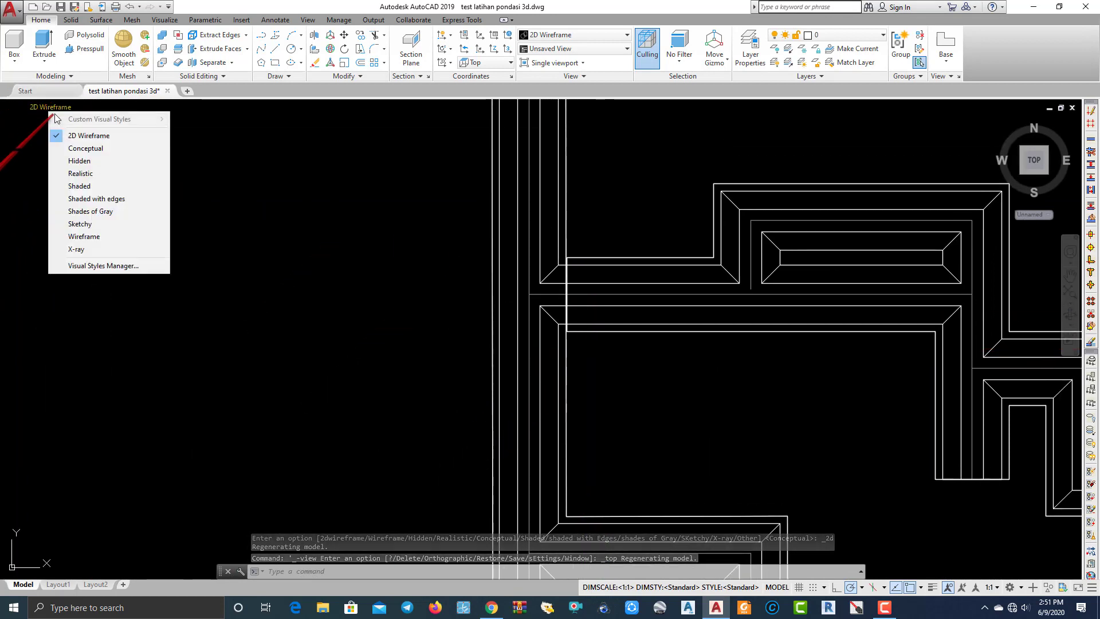
{"action": "left_click", "coordinate": [78, 149]}
{"action": "middle_click_drag", "start_coordinate": [622, 286], "coordinate": [599, 345]}
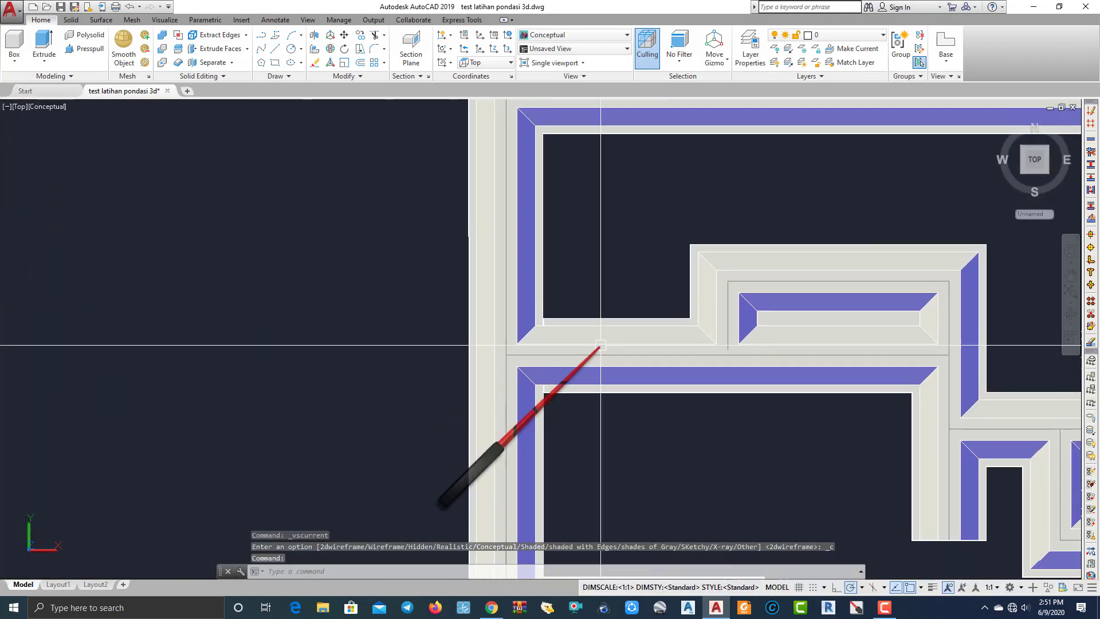
{"action": "scroll", "coordinate": [826, 329], "scroll_direction": "up", "scroll_amount": 2}
{"action": "scroll", "coordinate": [663, 291], "scroll_direction": "down", "scroll_amount": 4}
{"action": "middle_click_drag", "start_coordinate": [537, 264], "coordinate": [365, 188]}
{"action": "middle_click_drag", "start_coordinate": [507, 364], "coordinate": [508, 229]}
{"action": "mouse_move", "coordinate": [513, 382]}
{"action": "middle_mouse_down"}
{"action": "mouse_move", "coordinate": [527, 289]}
{"action": "mouse_move", "coordinate": [592, 262]}
{"action": "middle_mouse_up"}
{"action": "middle_click_drag", "start_coordinate": [571, 359], "coordinate": [570, 407]}
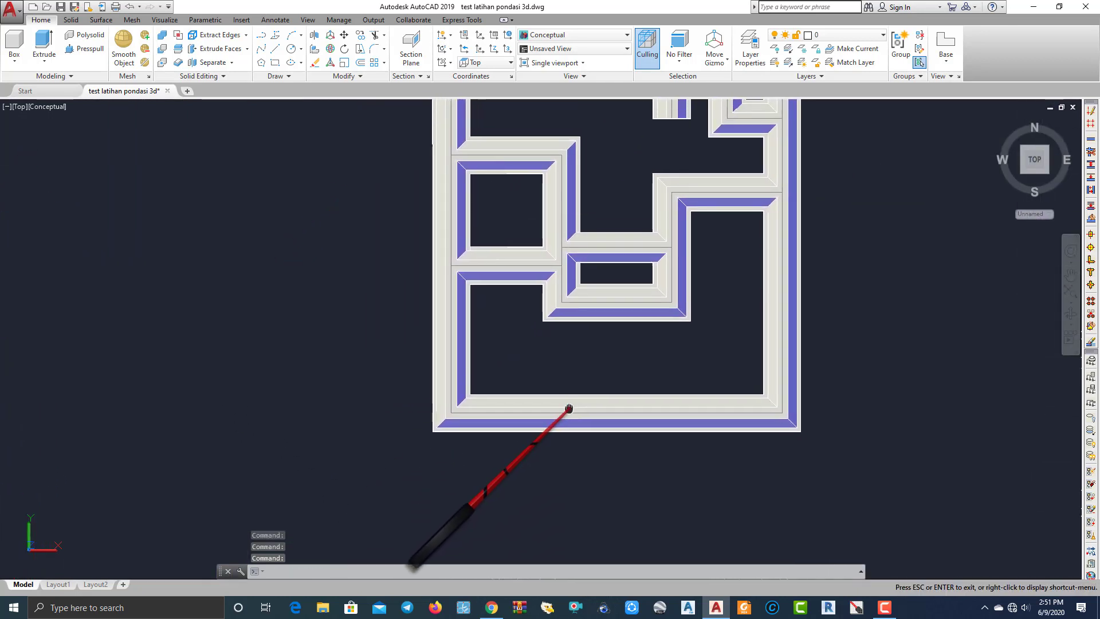
{"action": "left_click", "coordinate": [19, 107]}
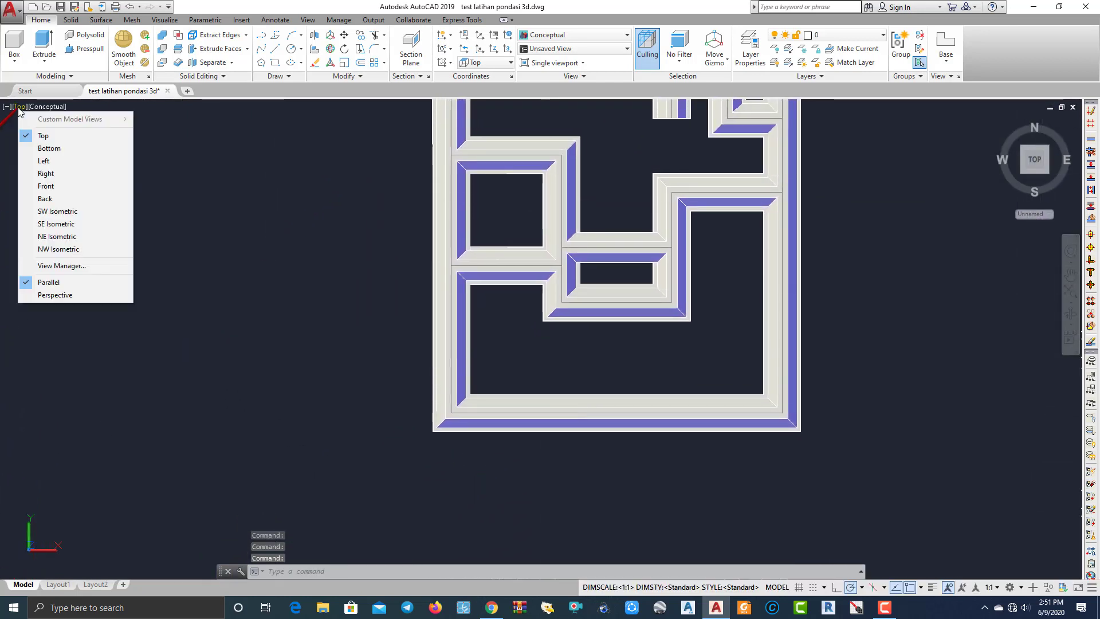
{"action": "left_click", "coordinate": [67, 212]}
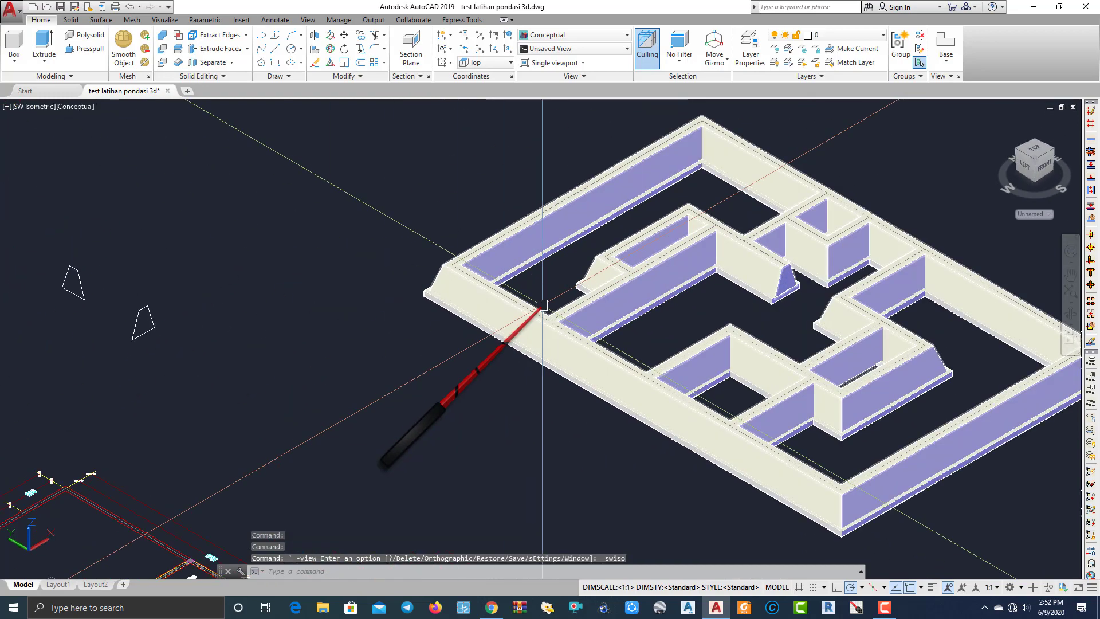
{"action": "middle_click_drag", "start_coordinate": [534, 310], "coordinate": [210, 371]}
{"action": "key", "text": "Escape"}
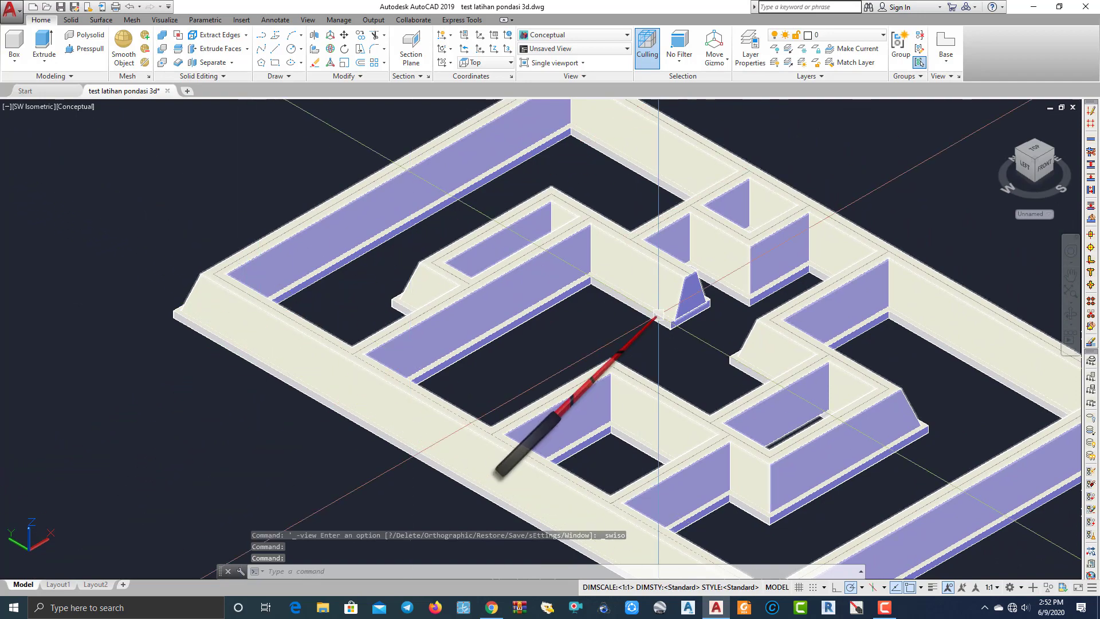
{"action": "scroll", "coordinate": [670, 332], "scroll_direction": "up", "scroll_amount": 2}
{"action": "middle_click_drag", "start_coordinate": [670, 332], "coordinate": [561, 315]}
{"action": "scroll", "coordinate": [559, 356], "scroll_direction": "down", "scroll_amount": 2}
{"action": "key", "text": "Escape"}
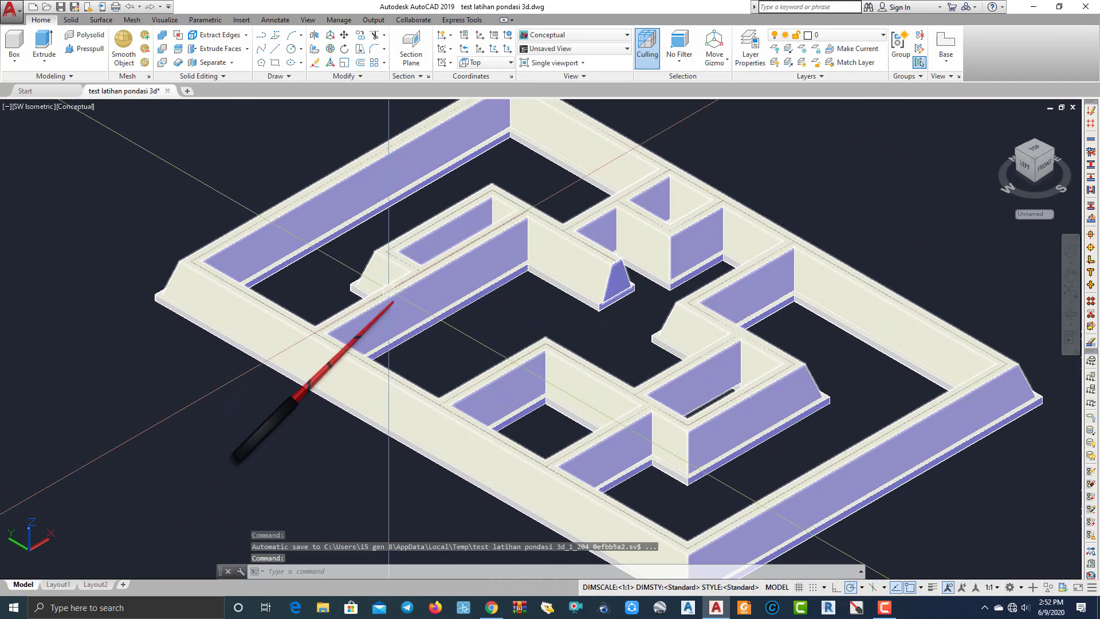
Hide the merged base layer under the foundation body.
{"action": "scroll", "coordinate": [65, 240], "scroll_direction": "up", "scroll_amount": 6}
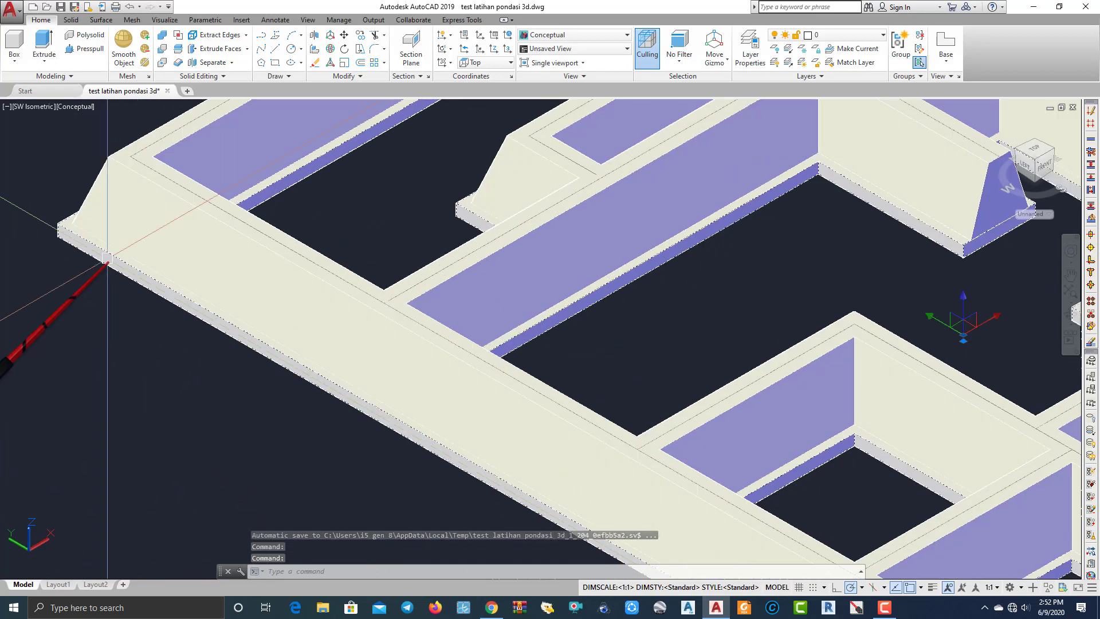
{"action": "right_click", "coordinate": [65, 240]}
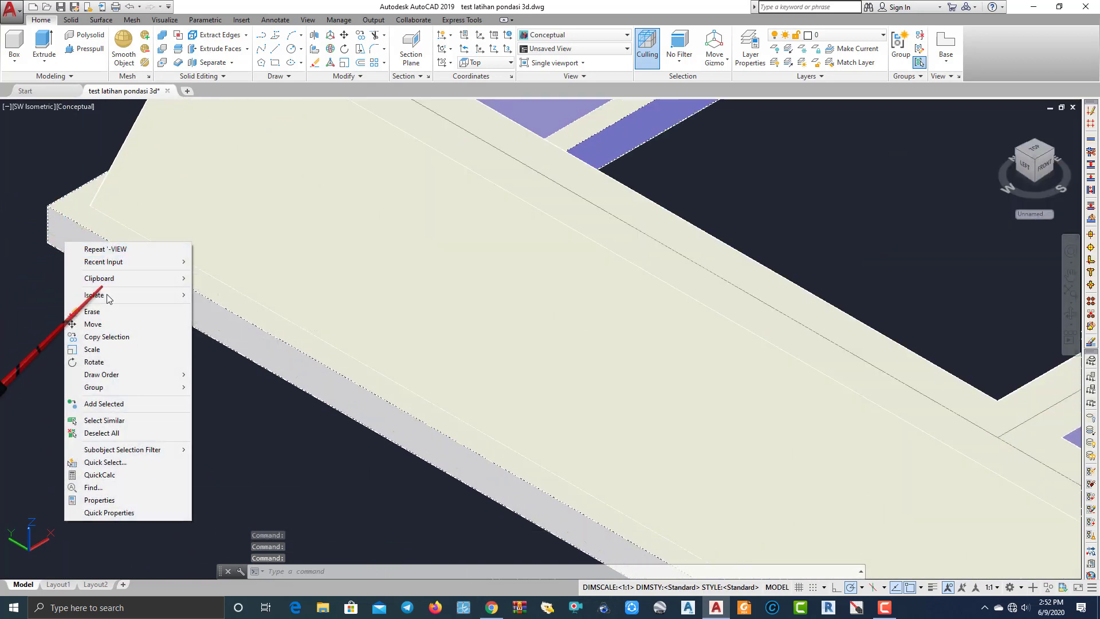
{"action": "mouse_move", "coordinate": [121, 296]}
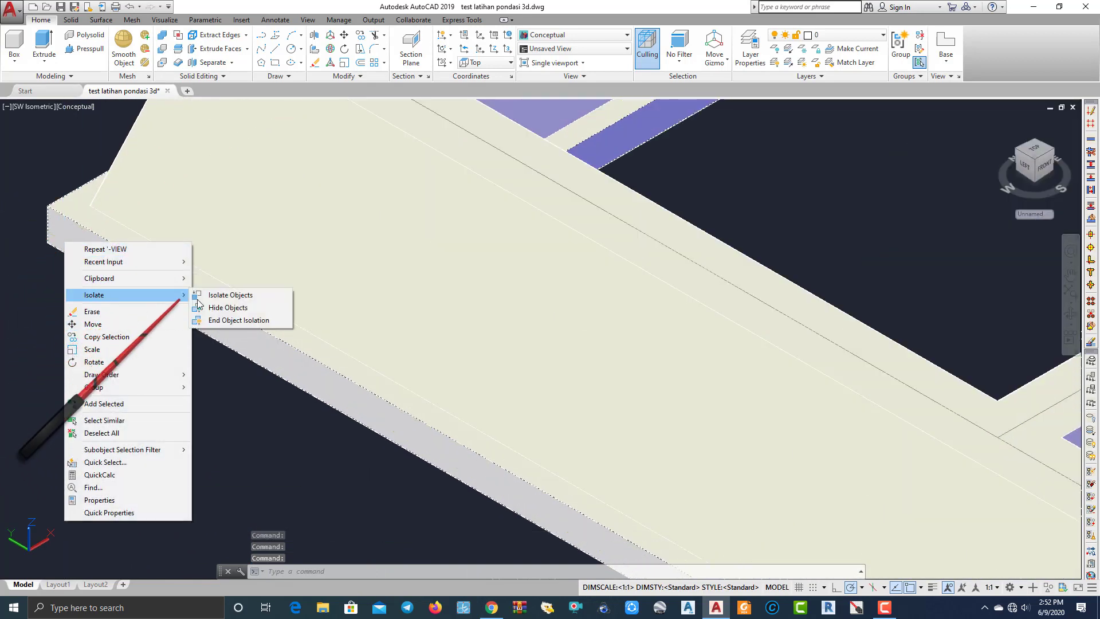
{"action": "left_click", "coordinate": [229, 308]}
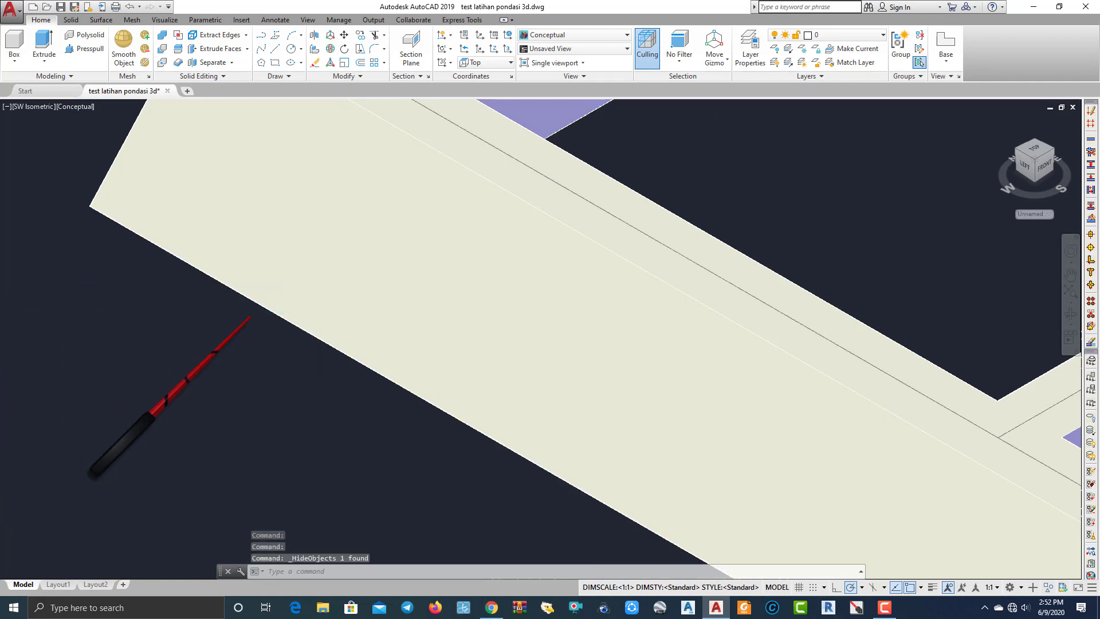
Hide the foundation body solid so only its centreline layout is left at that place.
{"action": "scroll", "coordinate": [249, 317], "scroll_direction": "down", "scroll_amount": 5}
{"action": "left_click", "coordinate": [659, 278]}
{"action": "right_click", "coordinate": [286, 302]}
{"action": "mouse_move", "coordinate": [329, 356]}
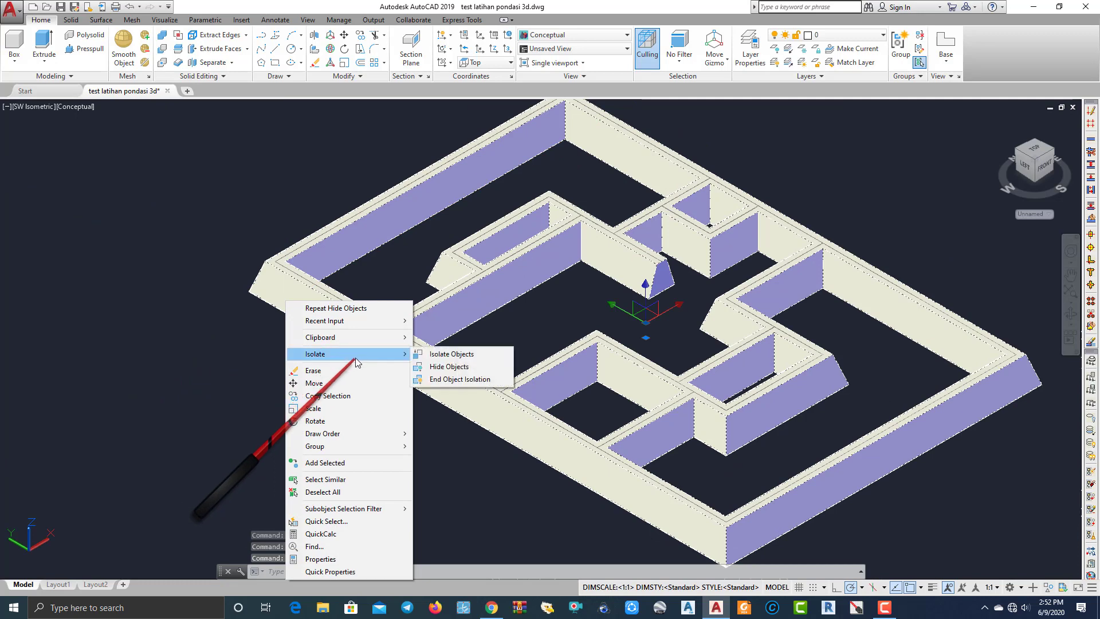
{"action": "mouse_move", "coordinate": [400, 355]}
{"action": "left_click", "coordinate": [449, 367]}
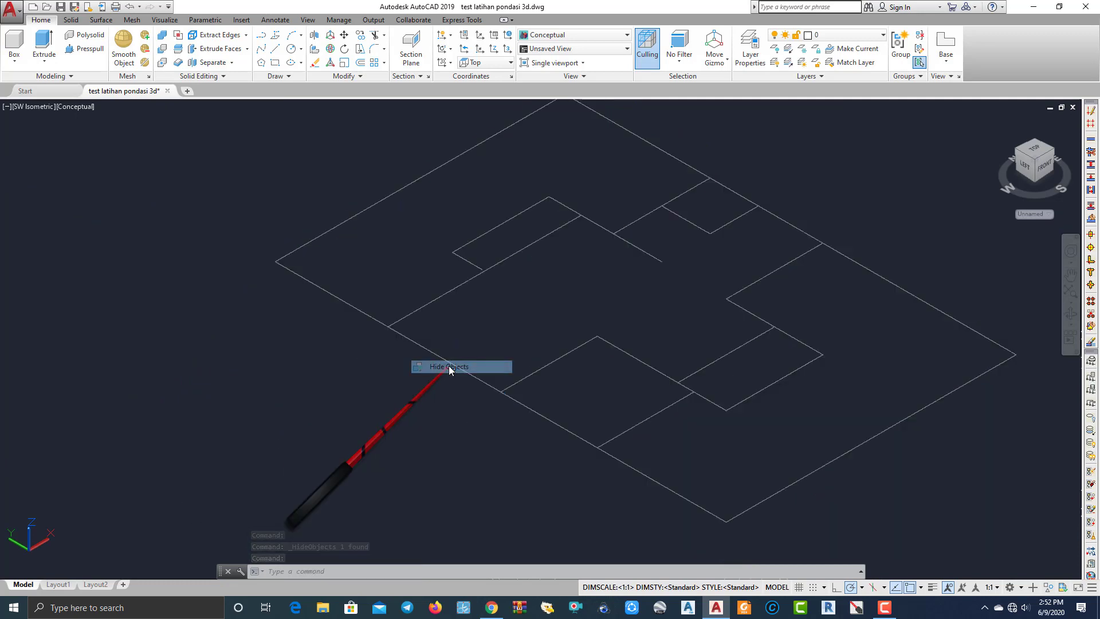
{"action": "middle_click_drag", "start_coordinate": [386, 360], "coordinate": [446, 384]}
{"action": "scroll", "coordinate": [456, 359], "scroll_direction": "down", "scroll_amount": 6}
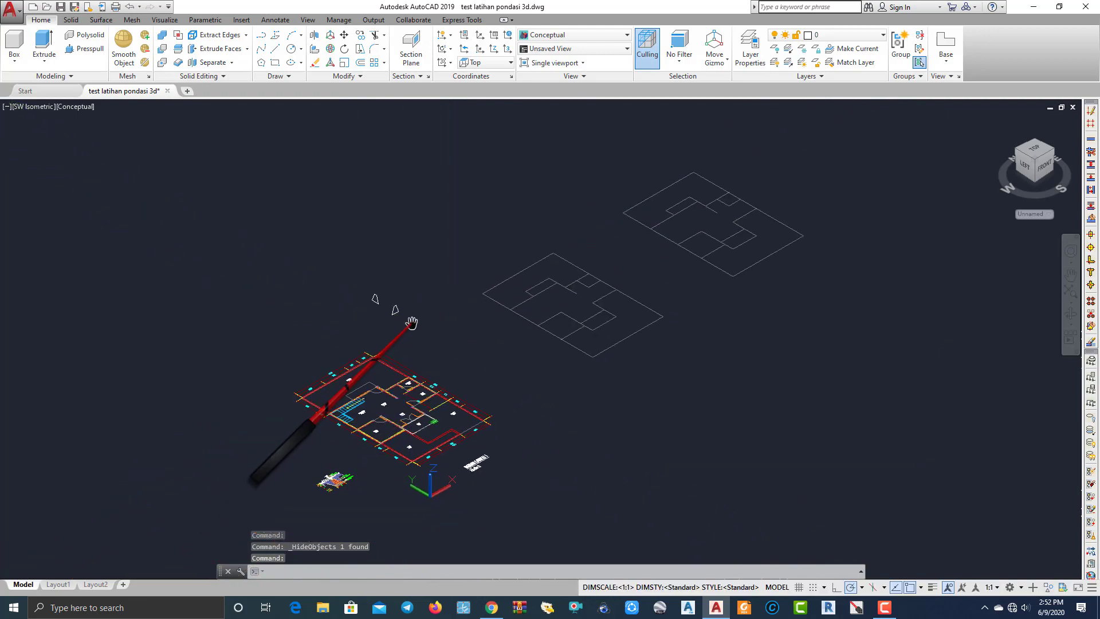
Examine the size of the Pasir Urug layer in the foundation section detail, from the top in 2D Wireframe.
{"action": "scroll", "coordinate": [324, 489], "scroll_direction": "up", "scroll_amount": 2}
{"action": "left_click", "coordinate": [43, 109]}
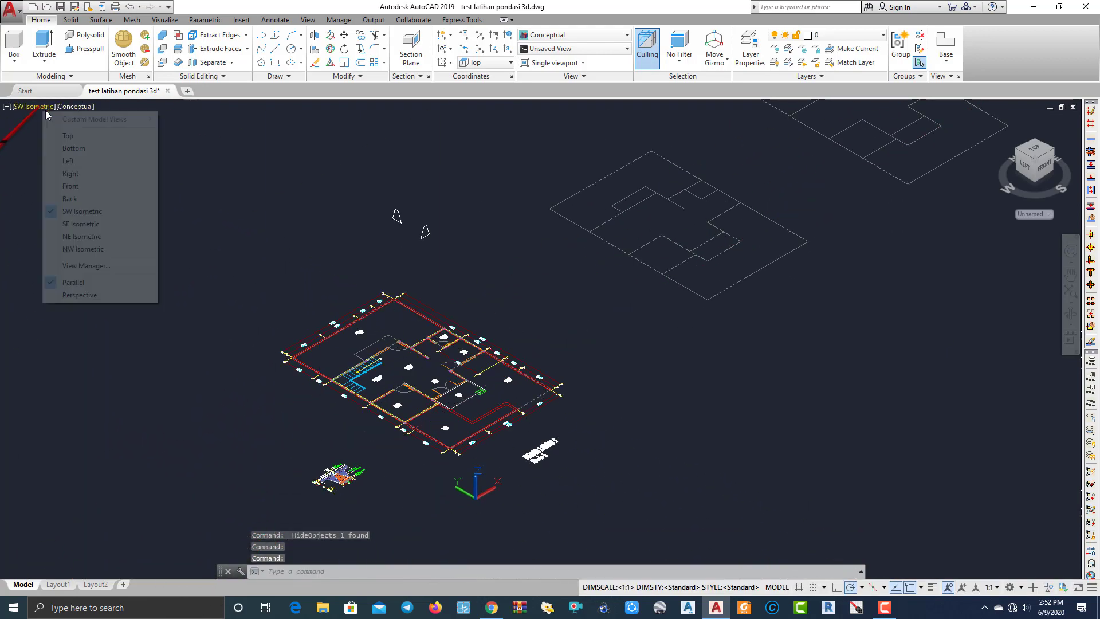
{"action": "left_click", "coordinate": [69, 146]}
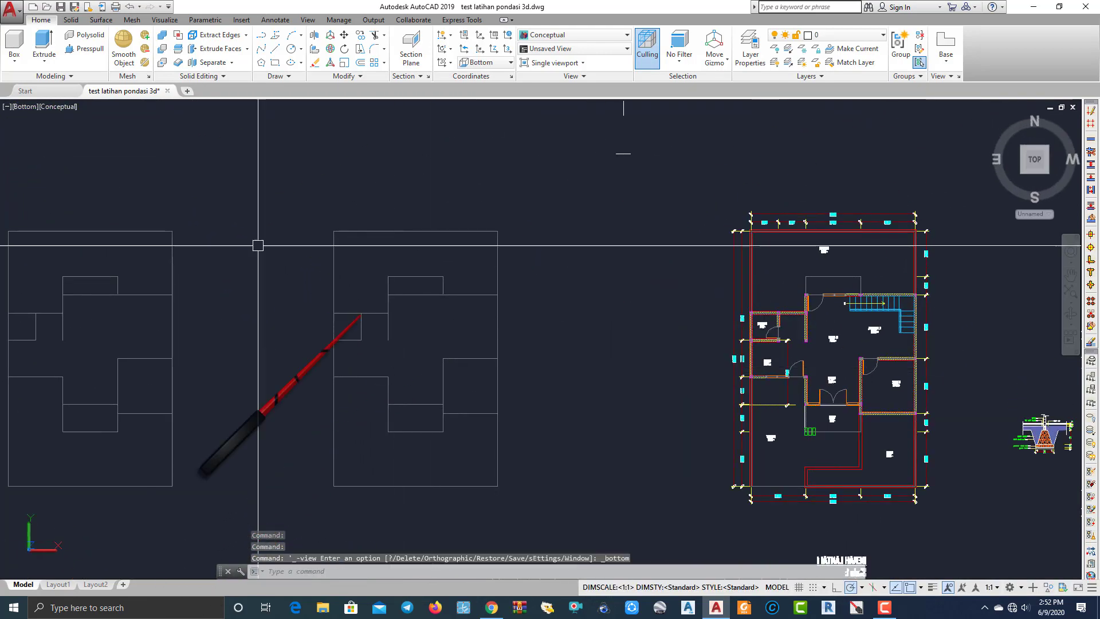
{"action": "left_click", "coordinate": [23, 108]}
{"action": "left_click", "coordinate": [46, 136]}
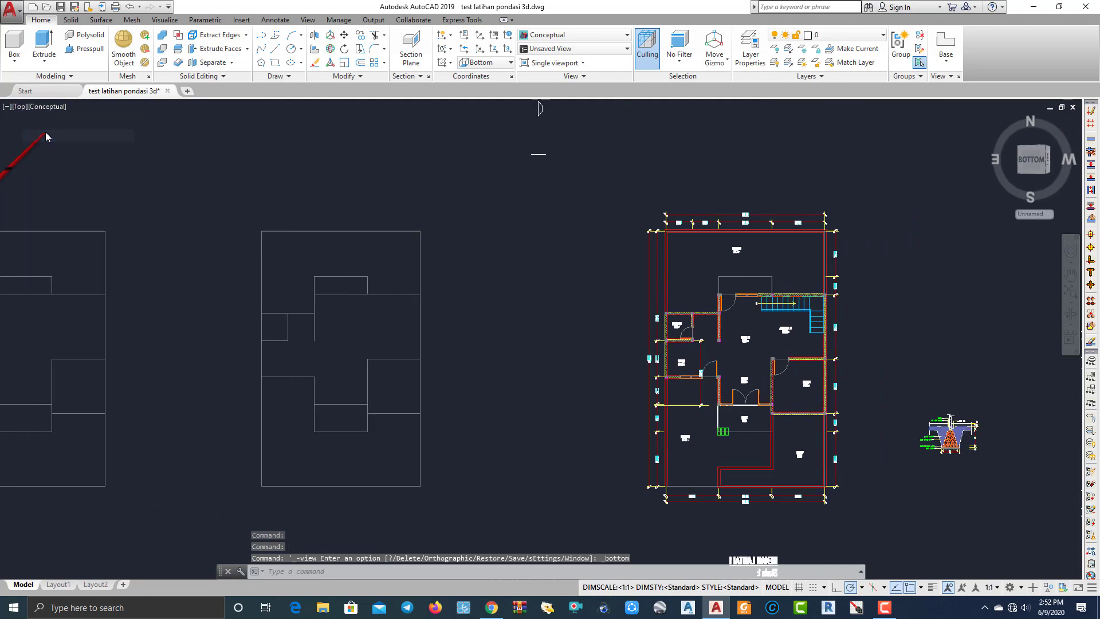
{"action": "middle_click_drag", "start_coordinate": [155, 410], "coordinate": [526, 238]}
{"action": "scroll", "coordinate": [449, 302], "scroll_direction": "up", "scroll_amount": 6}
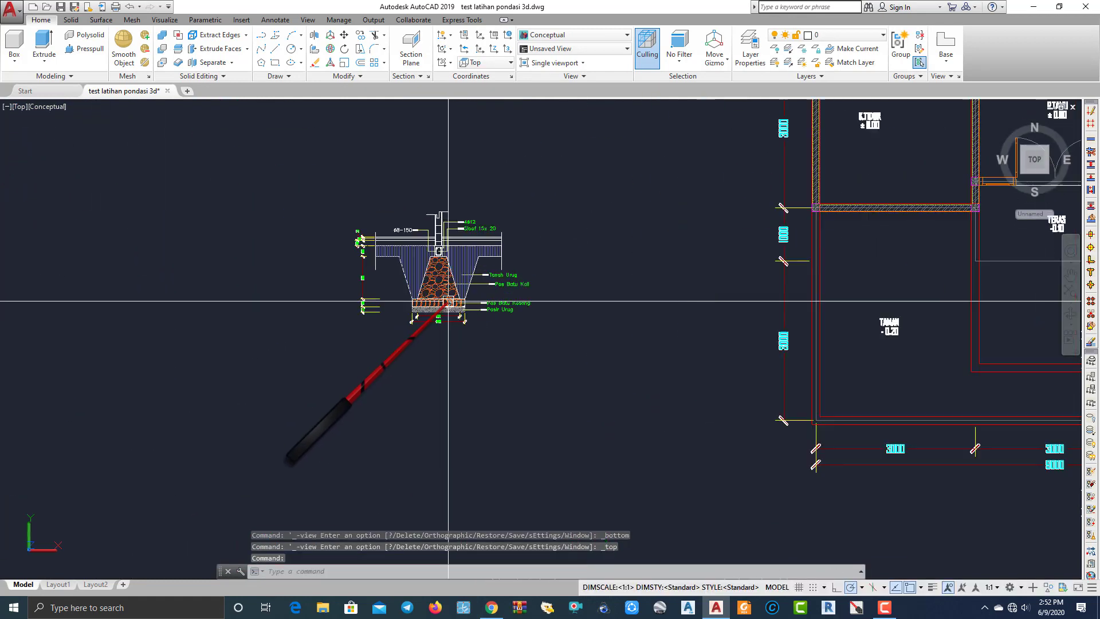
{"action": "left_click", "coordinate": [46, 108]}
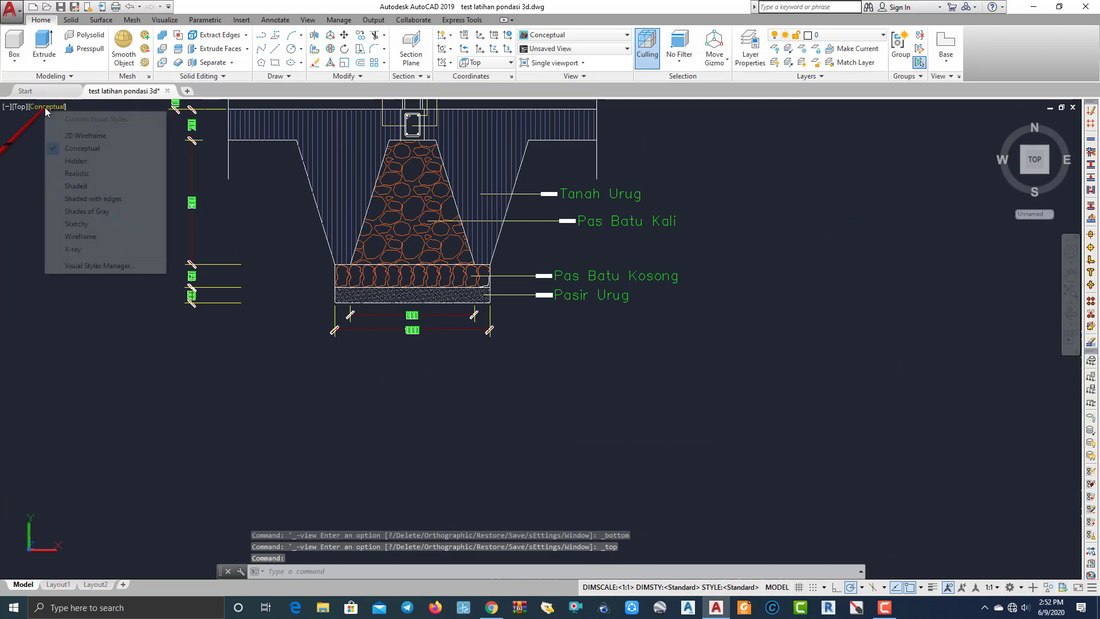
{"action": "left_click", "coordinate": [75, 135]}
{"action": "scroll", "coordinate": [319, 339], "scroll_direction": "up", "scroll_amount": 6}
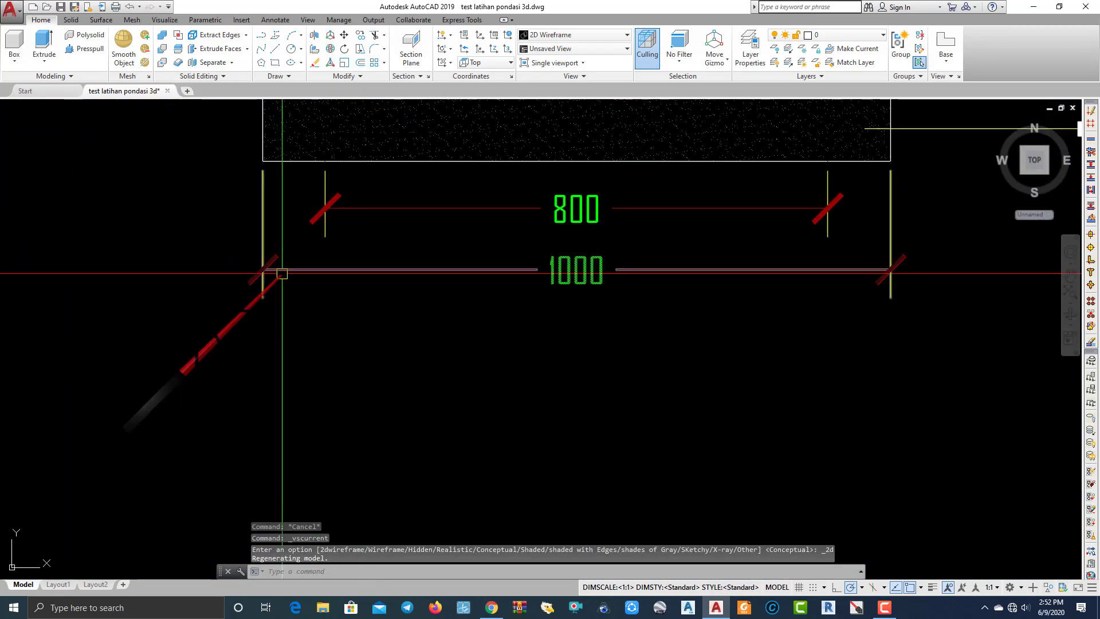
{"action": "scroll", "coordinate": [172, 246], "scroll_direction": "up", "scroll_amount": 2}
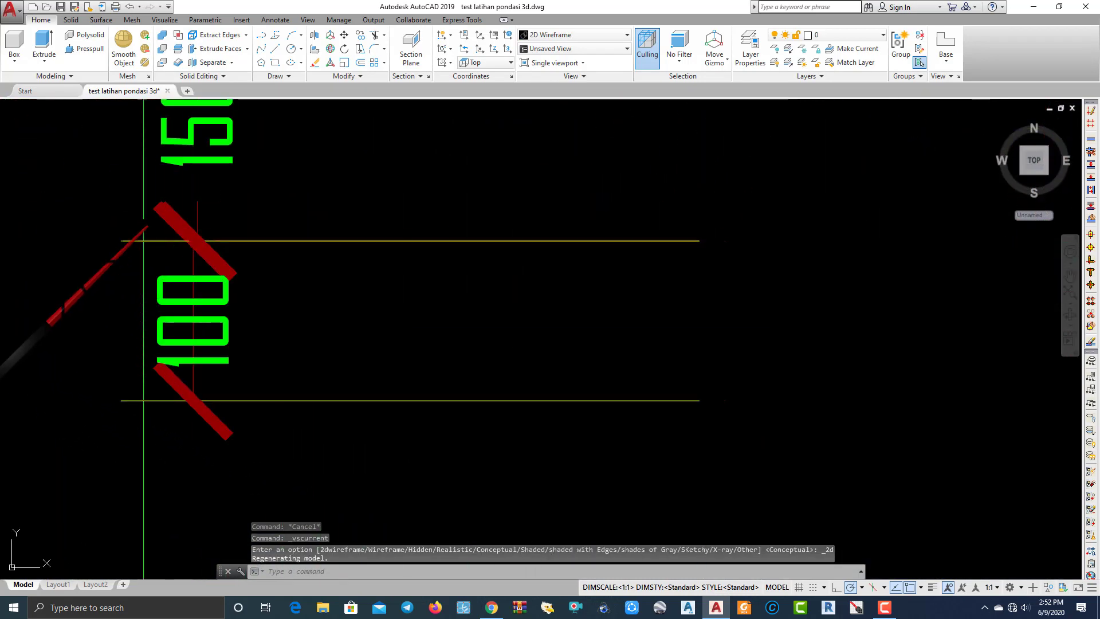
{"action": "scroll", "coordinate": [172, 245], "scroll_direction": "down", "scroll_amount": 4}
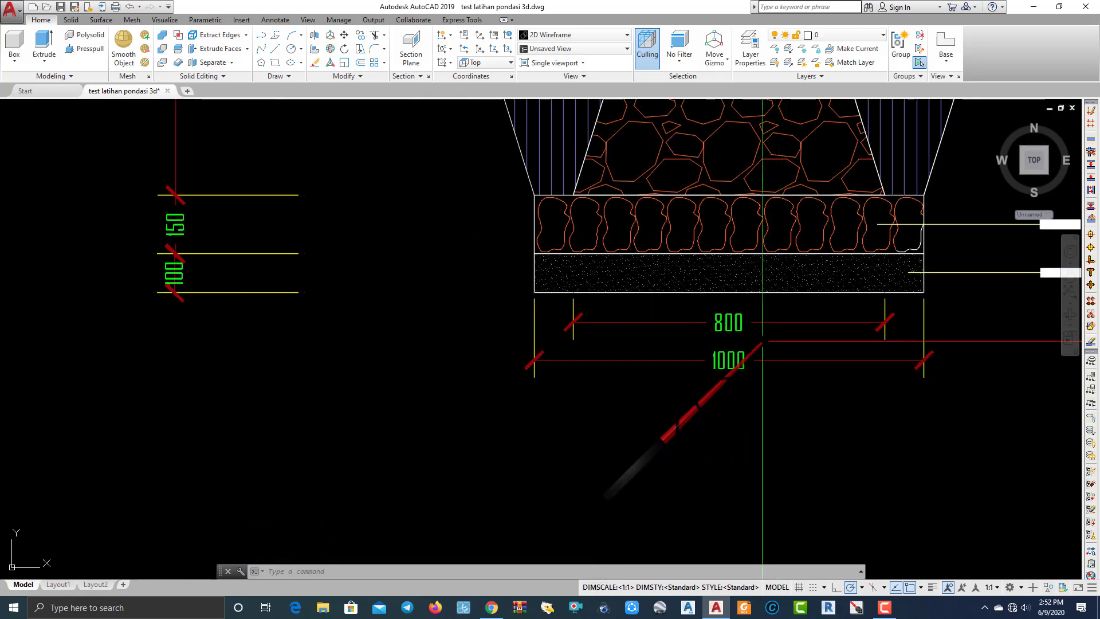
{"action": "scroll", "coordinate": [763, 341], "scroll_direction": "up", "scroll_amount": 2}
{"action": "scroll", "coordinate": [720, 368], "scroll_direction": "down", "scroll_amount": 4}
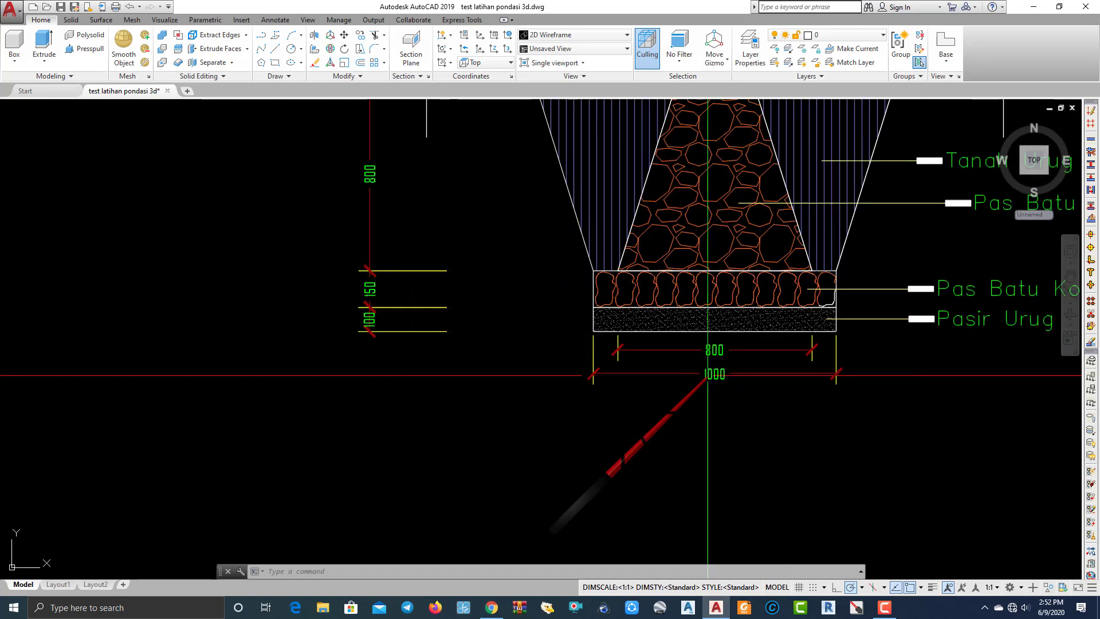
Draw a Polysolid 100 high and 1000 wide along the west, north and east outer centrelines of the layout beside the floor plan.
{"action": "left_click", "coordinate": [89, 37]}
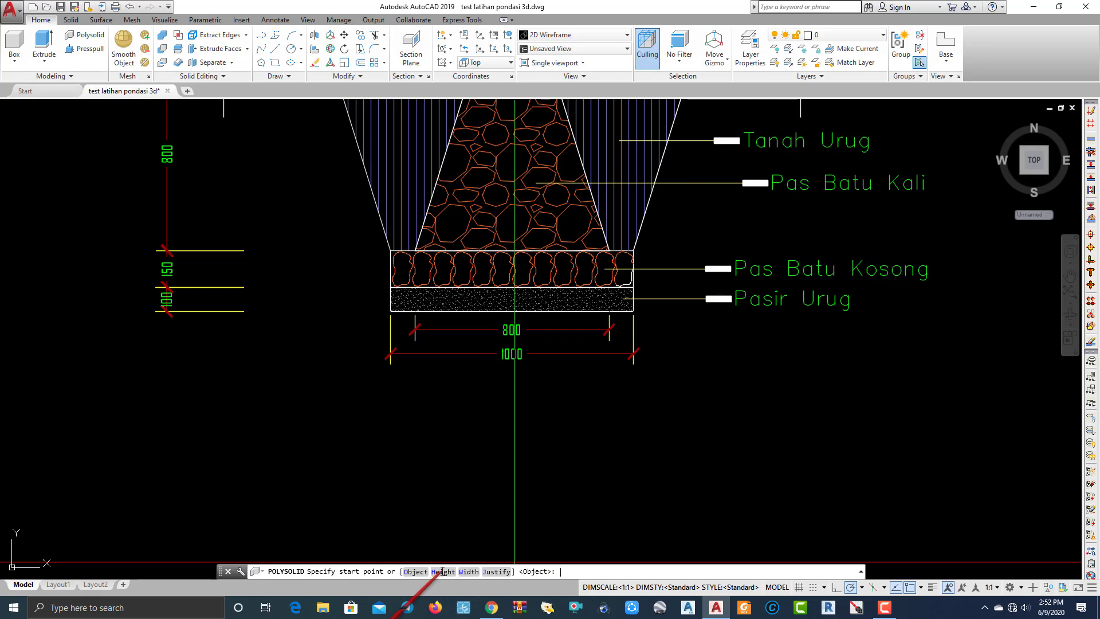
{"action": "scroll", "coordinate": [177, 314], "scroll_direction": "up", "scroll_amount": 3}
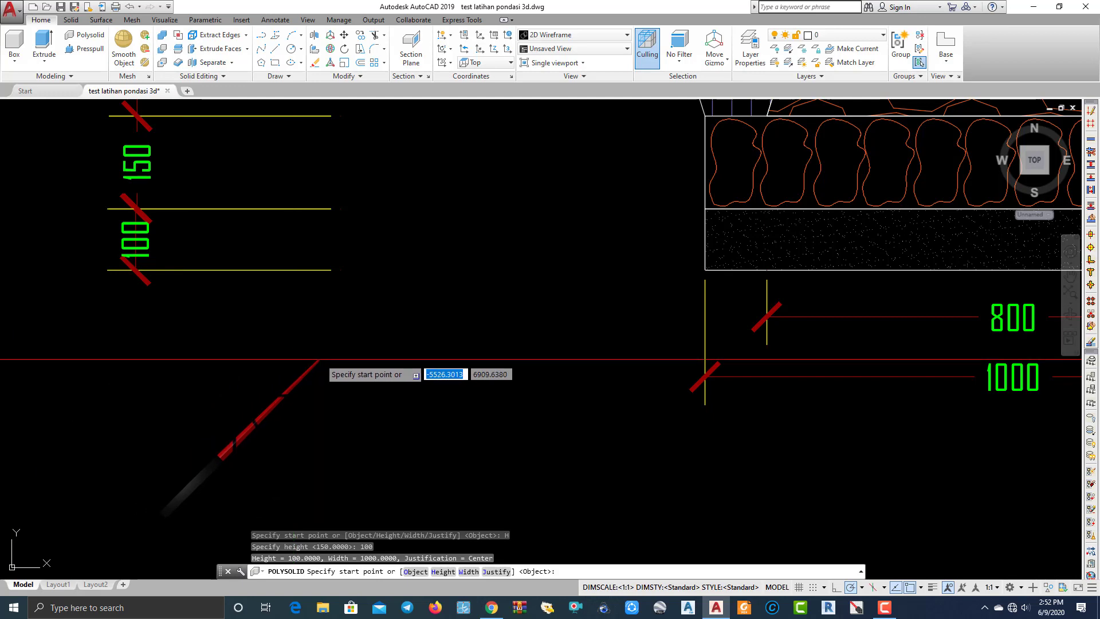
{"action": "scroll", "coordinate": [550, 392], "scroll_direction": "down", "scroll_amount": 2}
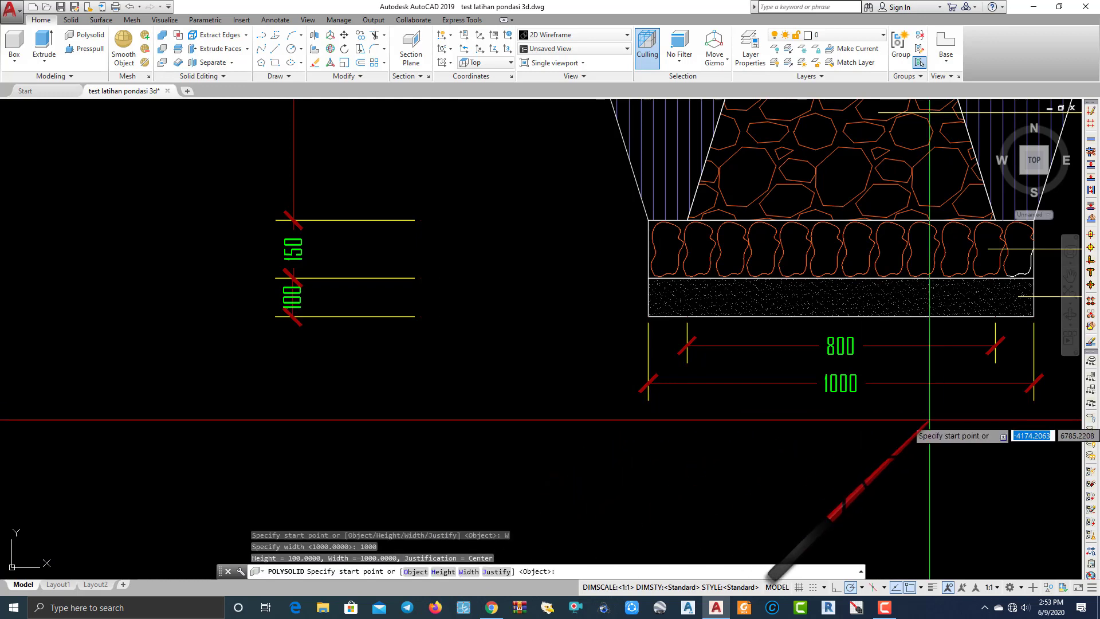
{"action": "scroll", "coordinate": [687, 389], "scroll_direction": "down", "scroll_amount": 6}
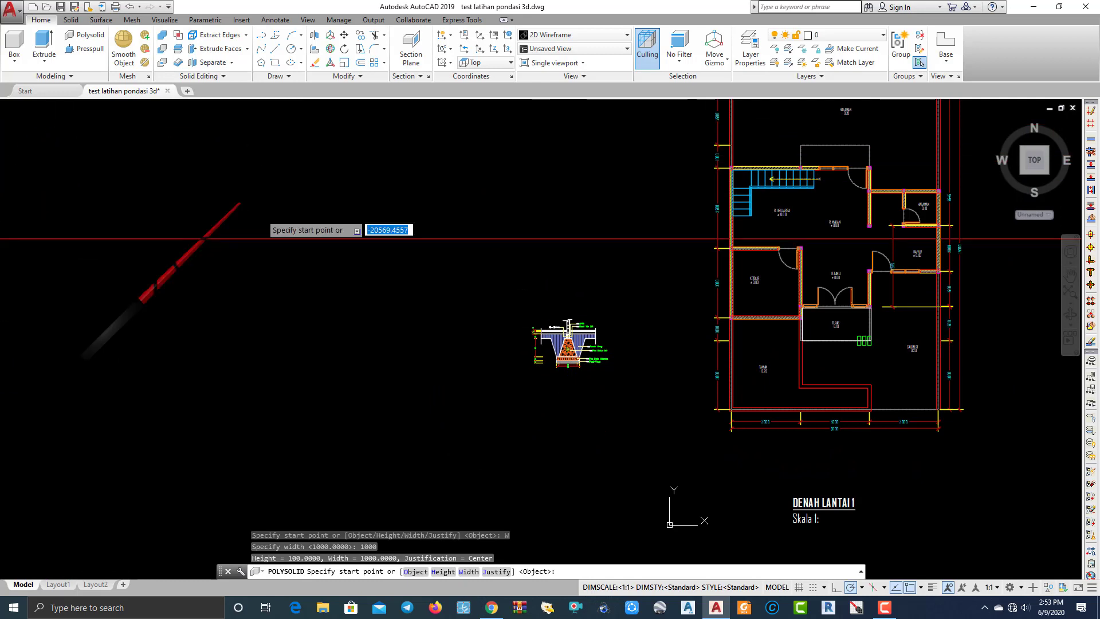
{"action": "scroll", "coordinate": [504, 441], "scroll_direction": "down", "scroll_amount": 3}
{"action": "scroll", "coordinate": [567, 292], "scroll_direction": "up", "scroll_amount": 5}
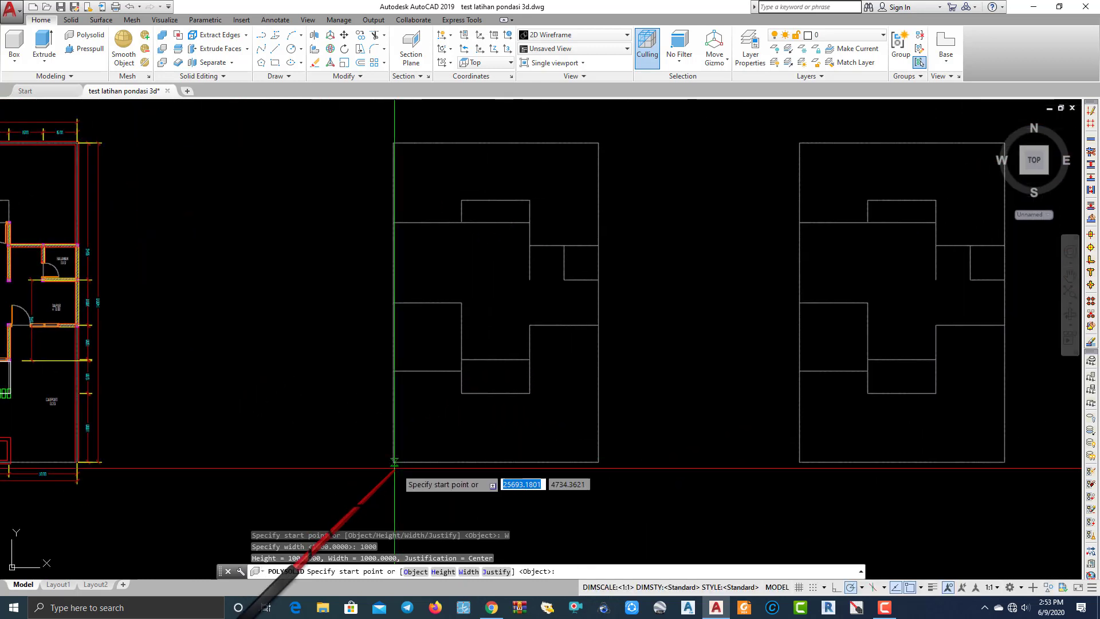
{"action": "left_click", "coordinate": [393, 461]}
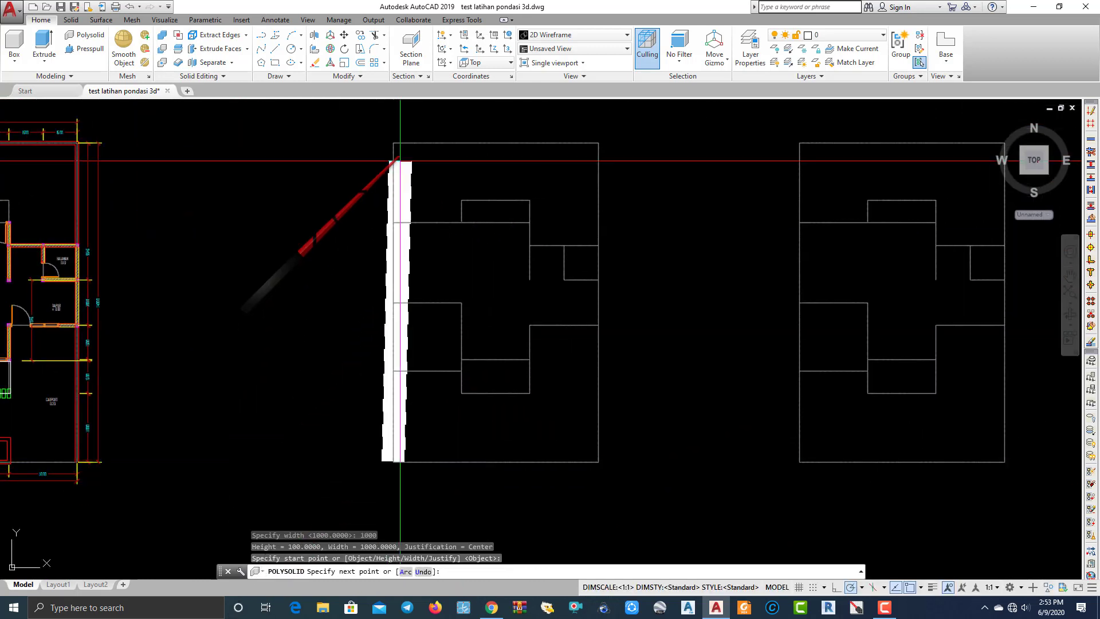
{"action": "left_click", "coordinate": [435, 143]}
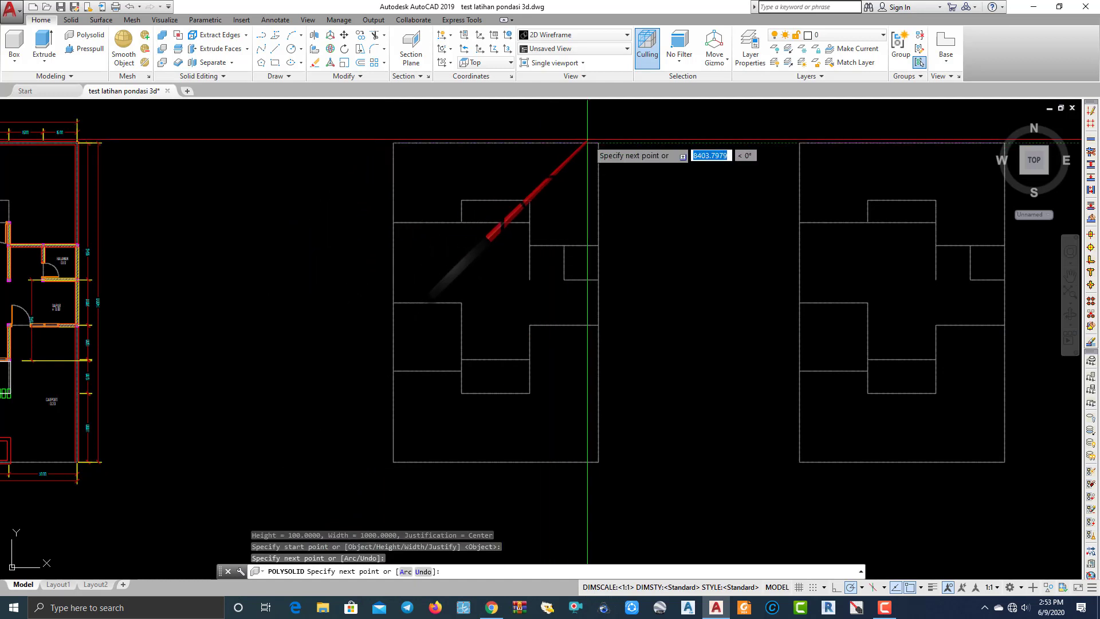
{"action": "left_click", "coordinate": [598, 142]}
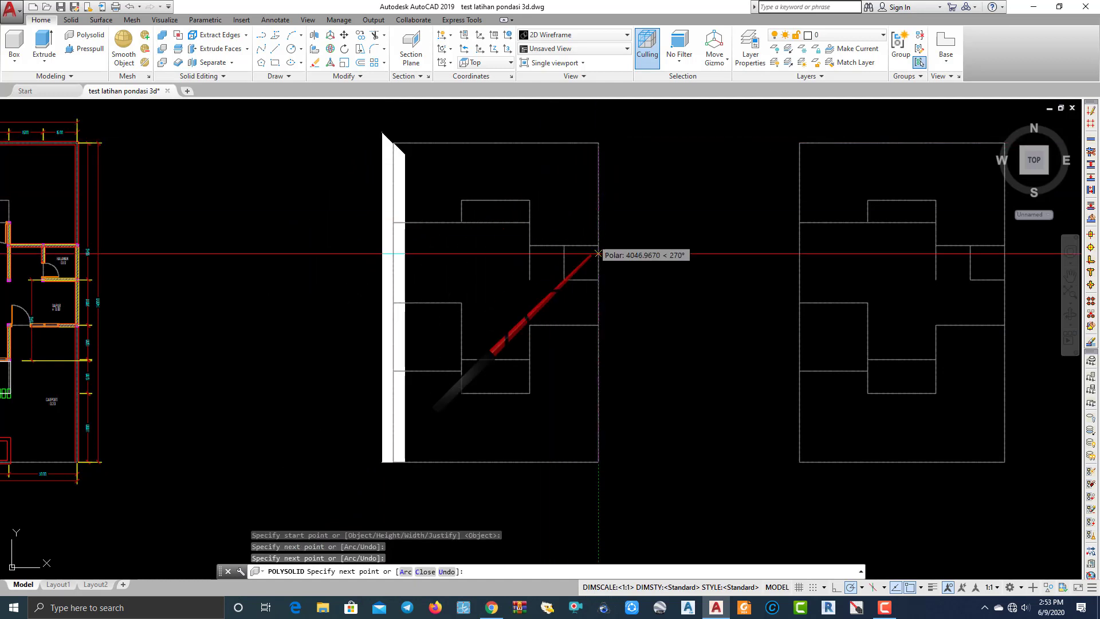
{"action": "left_click", "coordinate": [598, 461]}
{"action": "scroll", "coordinate": [285, 443], "scroll_direction": "up", "scroll_amount": 5}
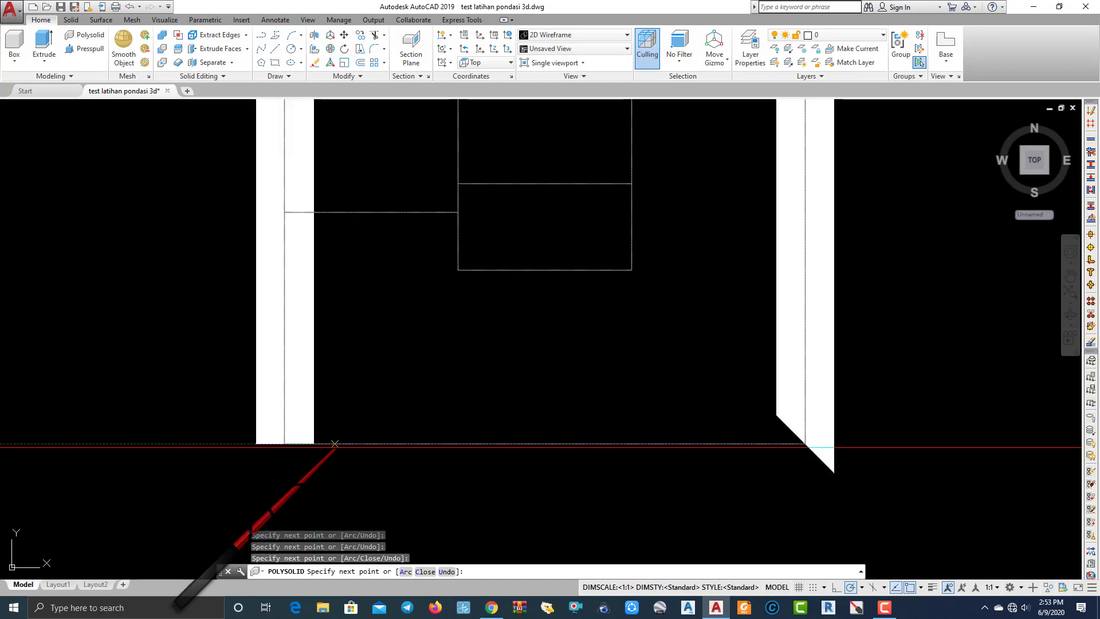
{"action": "key", "text": "Return"}
Inspect the three-sided perimeter strip from the top and in the SW Isometric view with the Conceptual visual style.
{"action": "scroll", "coordinate": [479, 360], "scroll_direction": "down", "scroll_amount": 2}
{"action": "middle_click_drag", "start_coordinate": [481, 360], "coordinate": [465, 471]}
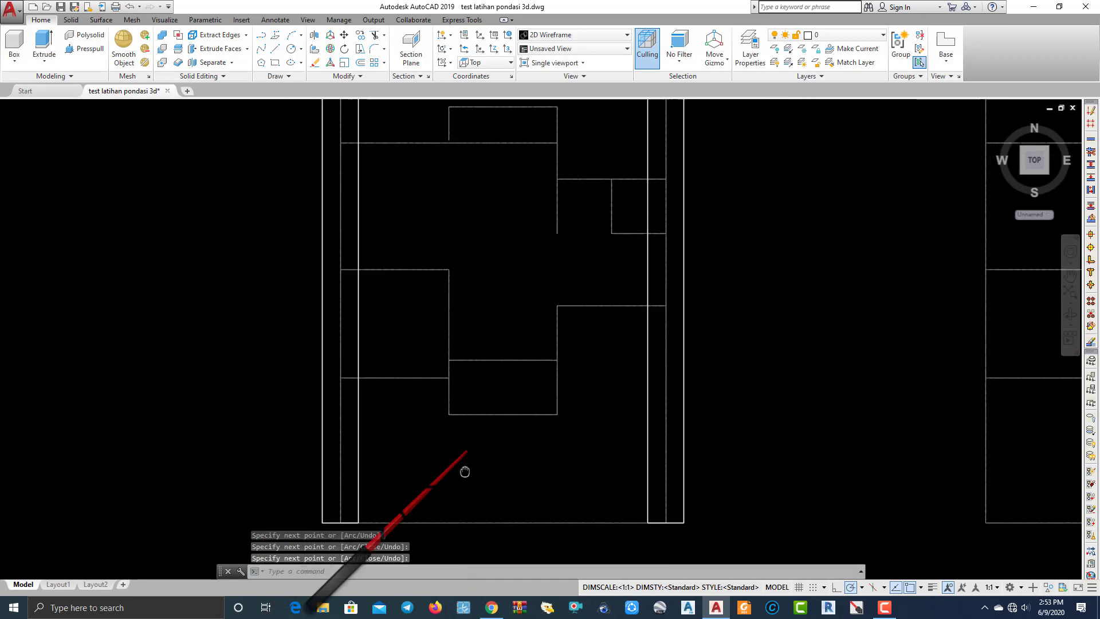
{"action": "scroll", "coordinate": [175, 386], "scroll_direction": "down", "scroll_amount": 2}
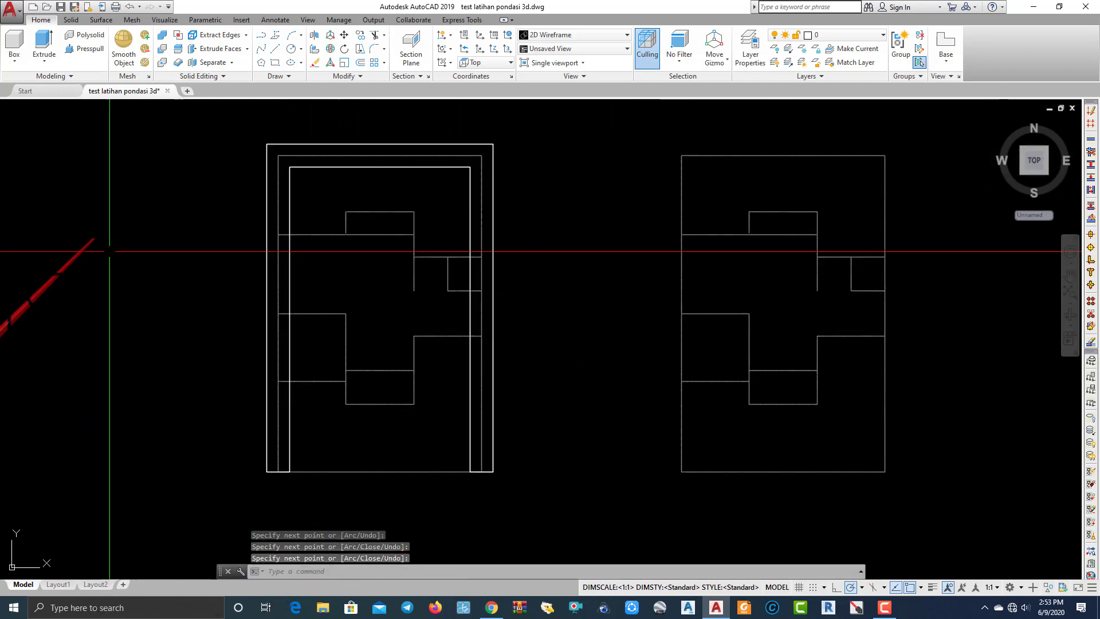
{"action": "left_click", "coordinate": [19, 109]}
{"action": "left_click", "coordinate": [55, 212]}
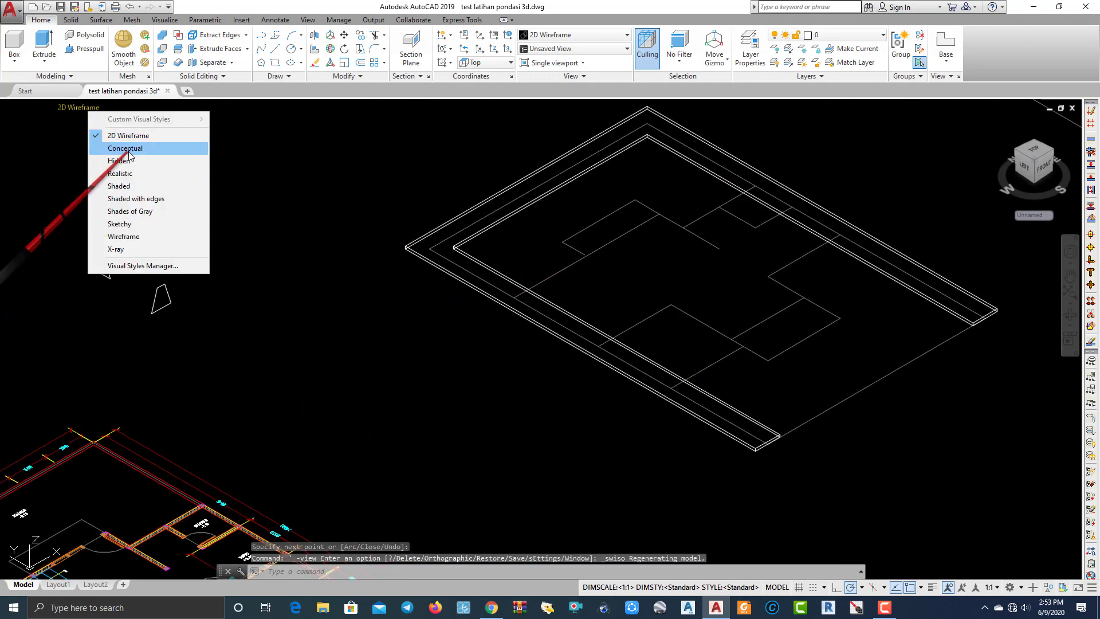
{"action": "left_click", "coordinate": [117, 148]}
{"action": "scroll", "coordinate": [634, 357], "scroll_direction": "up", "scroll_amount": 2}
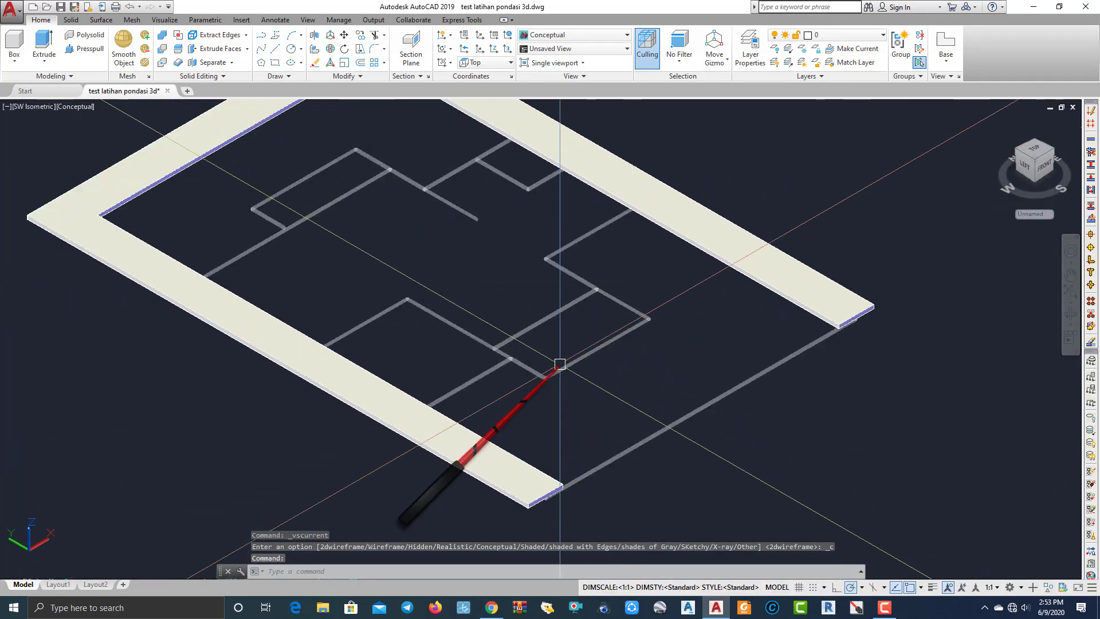
{"action": "middle_click_drag", "start_coordinate": [560, 363], "coordinate": [508, 291]}
Close the perimeter's open south side with a 10000 long Polysolid between the outer corners of the two side strips.
{"action": "left_click", "coordinate": [89, 38]}
{"action": "scroll", "coordinate": [533, 383], "scroll_direction": "up", "scroll_amount": 3}
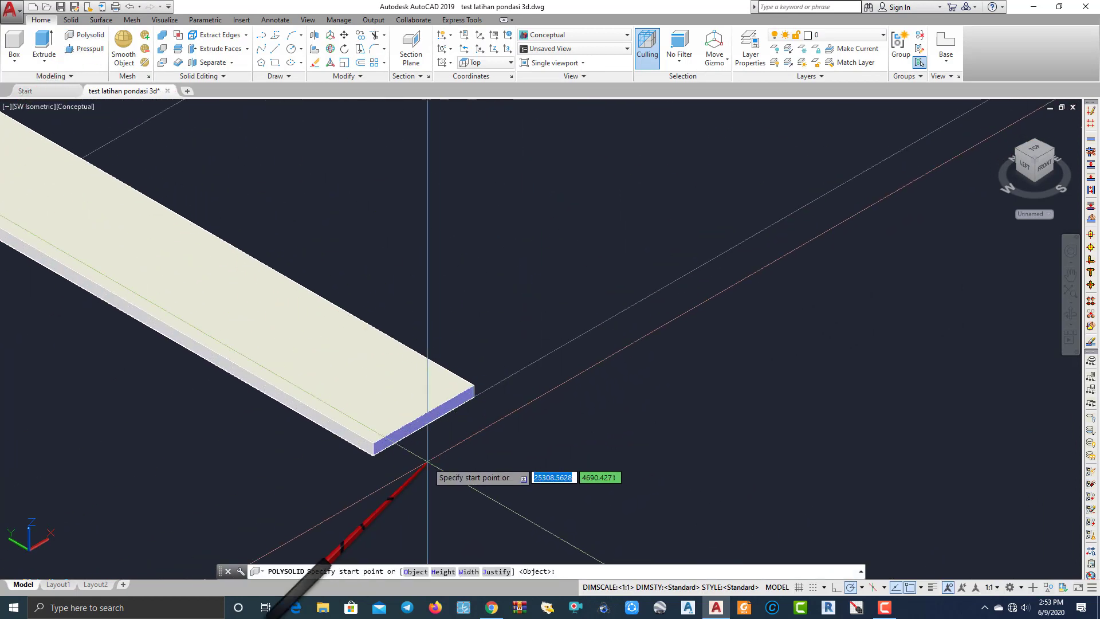
{"action": "scroll", "coordinate": [371, 454], "scroll_direction": "down", "scroll_amount": 3}
{"action": "left_click", "coordinate": [371, 454]}
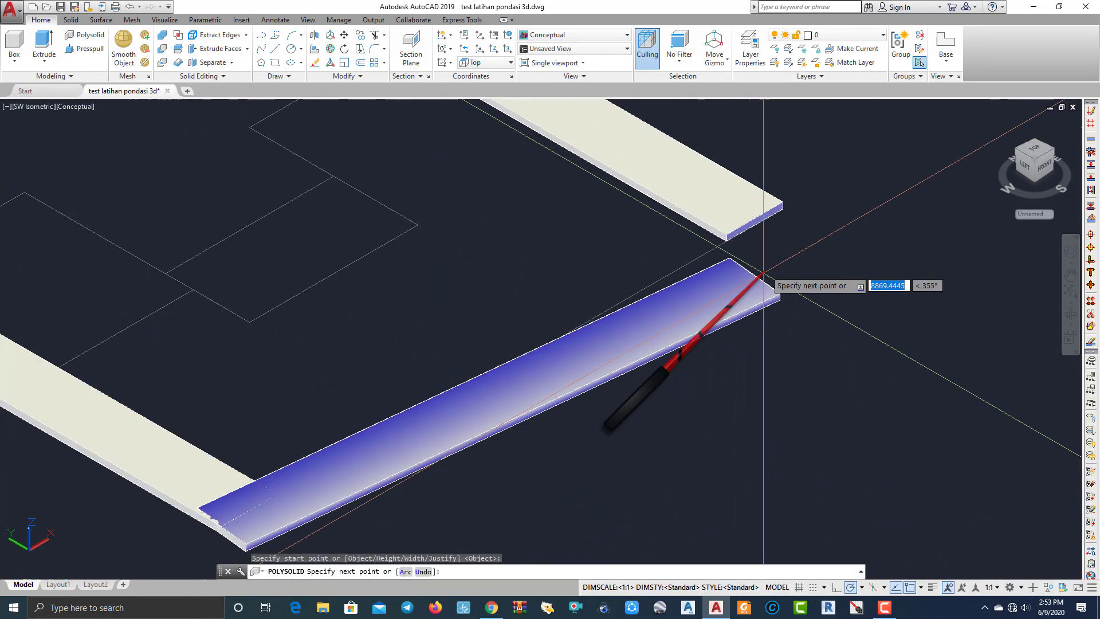
{"action": "scroll", "coordinate": [783, 203], "scroll_direction": "up", "scroll_amount": 2}
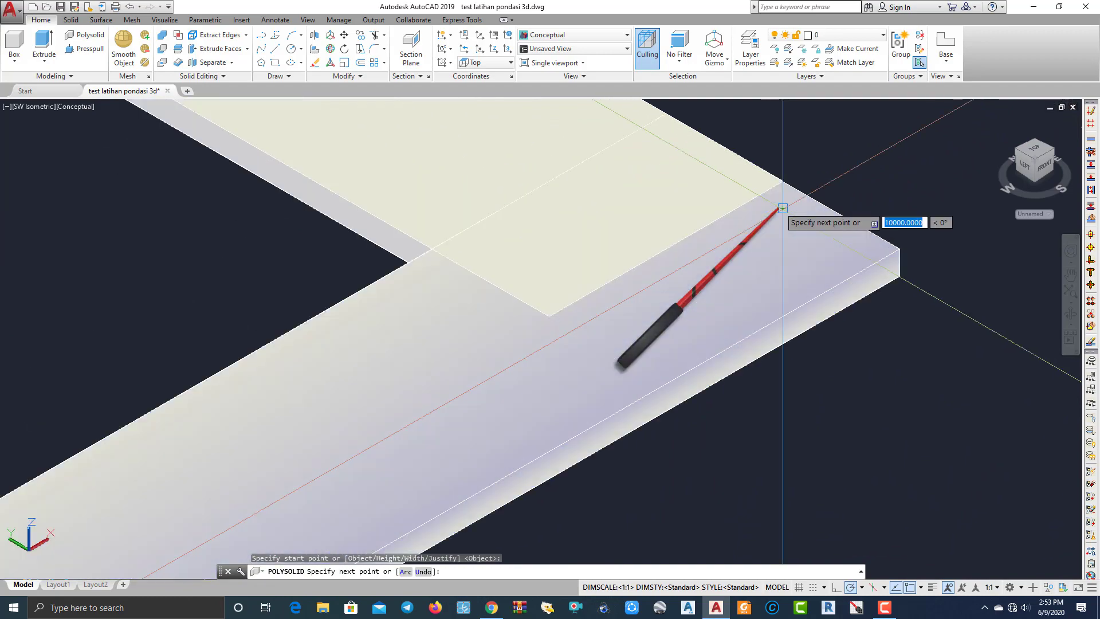
{"action": "scroll", "coordinate": [783, 205], "scroll_direction": "up", "scroll_amount": 3}
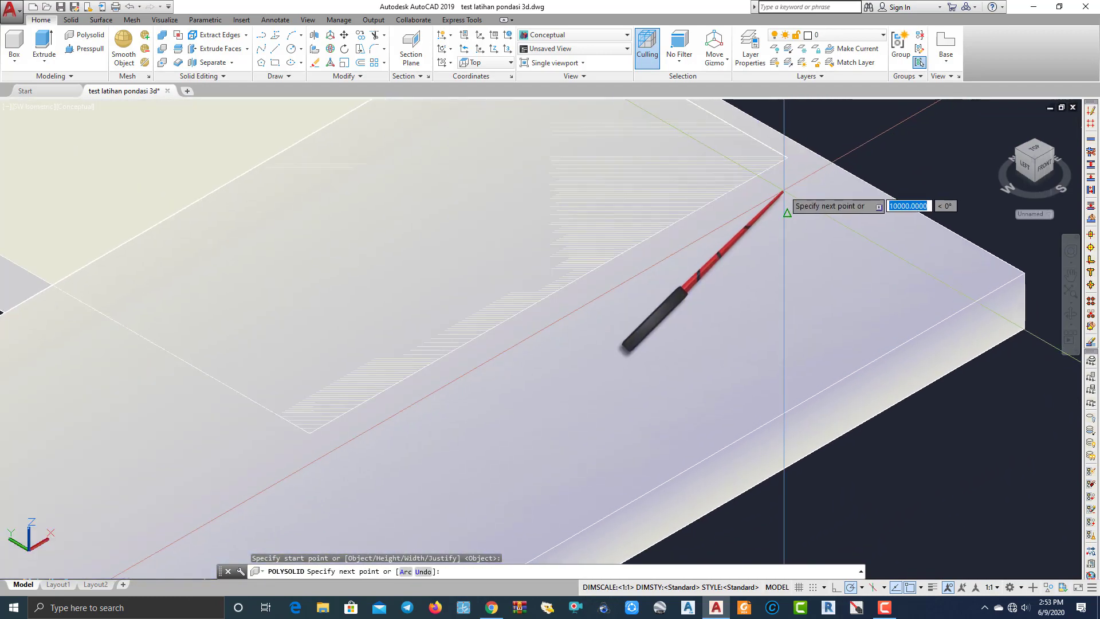
{"action": "scroll", "coordinate": [785, 215], "scroll_direction": "down", "scroll_amount": 4}
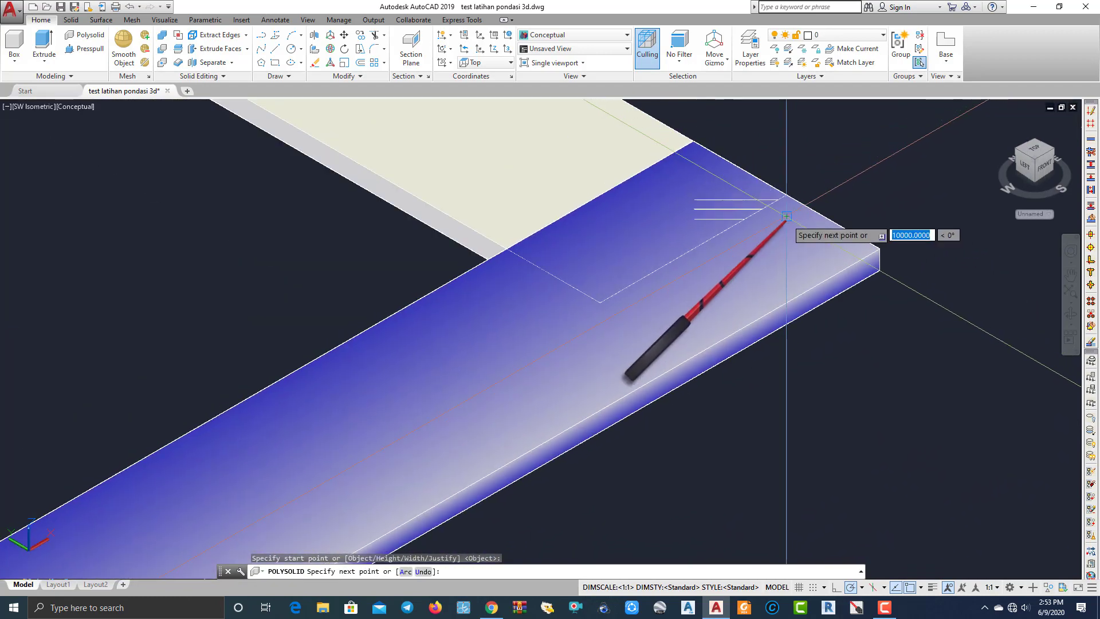
{"action": "left_click", "coordinate": [786, 218]}
{"action": "key", "text": "Return"}
{"action": "scroll", "coordinate": [797, 229], "scroll_direction": "down", "scroll_amount": 8}
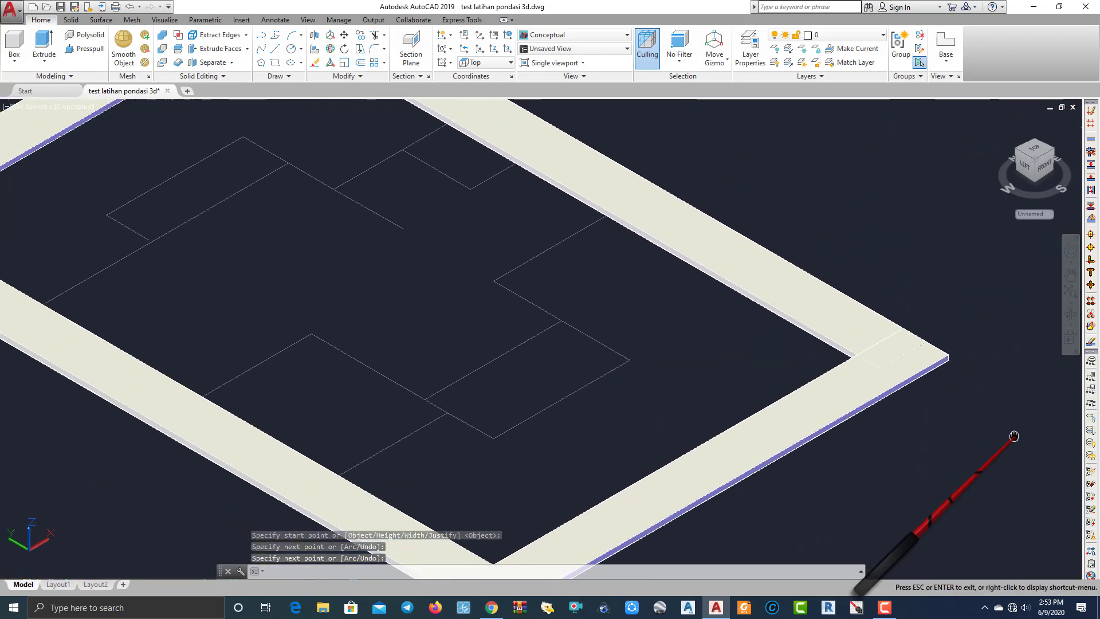
View the closed perimeter layer and its interior centrelines from the top.
{"action": "middle_click_drag", "start_coordinate": [559, 304], "coordinate": [663, 335]}
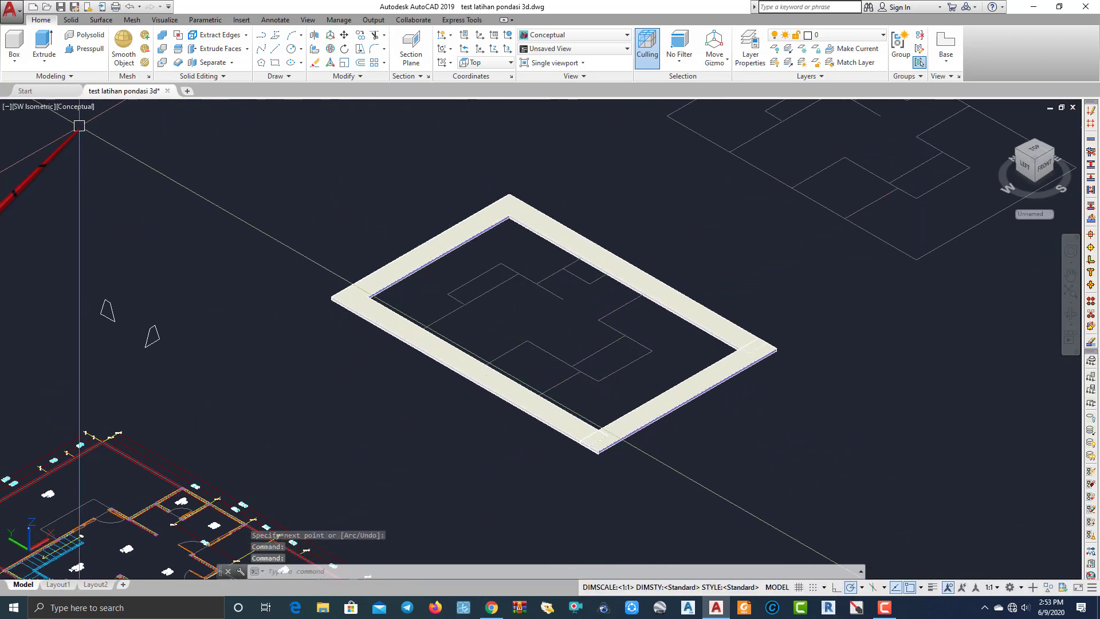
{"action": "left_click", "coordinate": [39, 106]}
{"action": "left_click", "coordinate": [63, 136]}
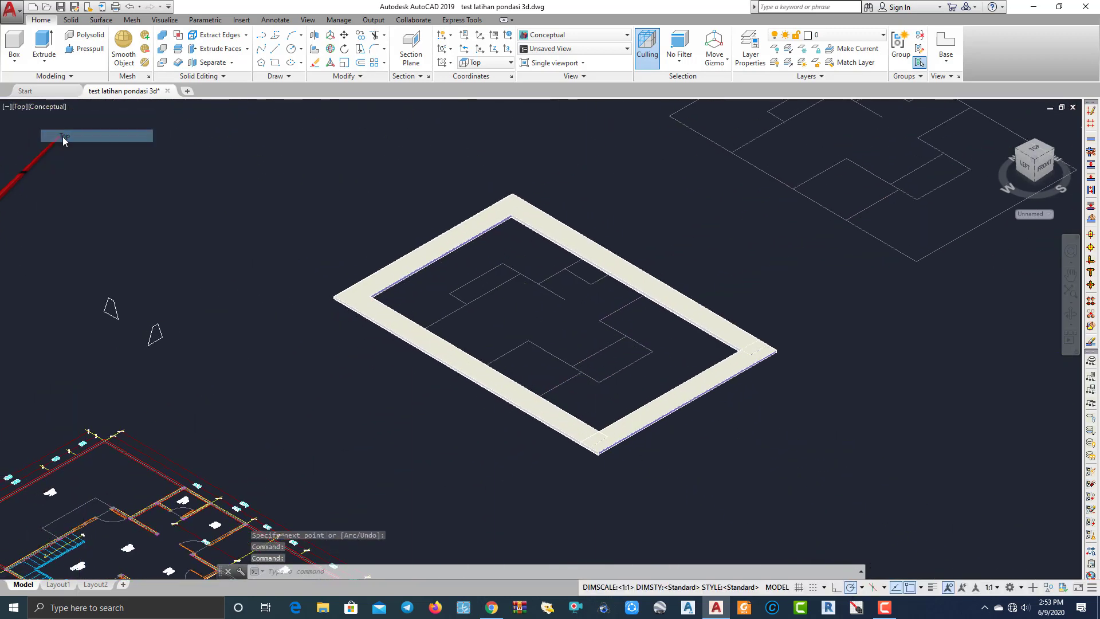
{"action": "scroll", "coordinate": [660, 324], "scroll_direction": "up", "scroll_amount": 3}
{"action": "middle_click_drag", "start_coordinate": [607, 318], "coordinate": [420, 270]}
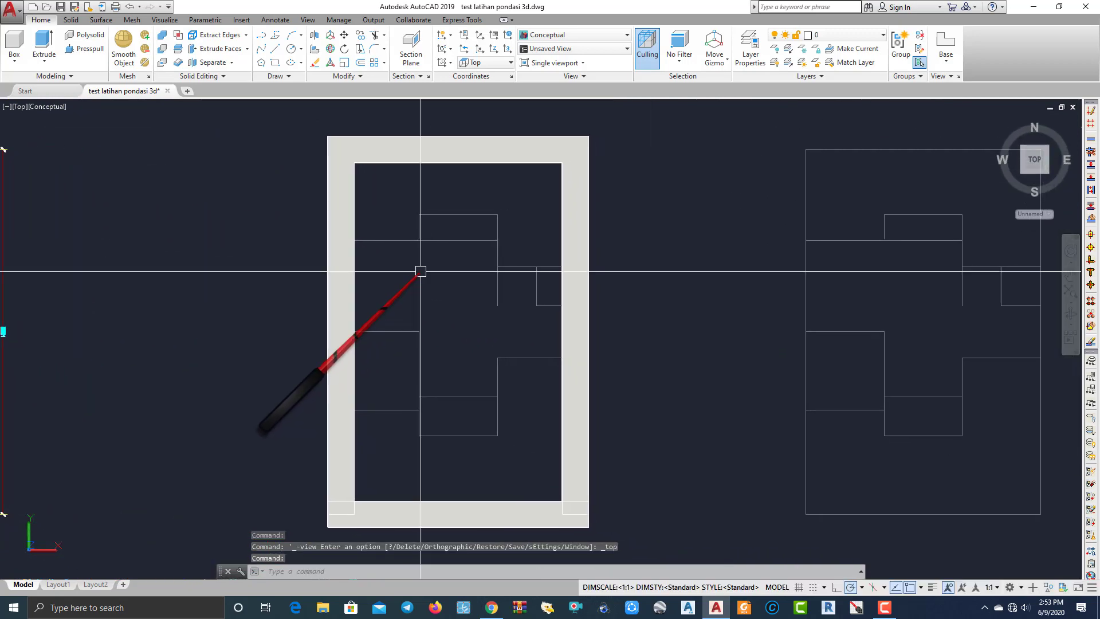
{"action": "left_click", "coordinate": [80, 38]}
{"action": "scroll", "coordinate": [422, 238], "scroll_direction": "up", "scroll_amount": 5}
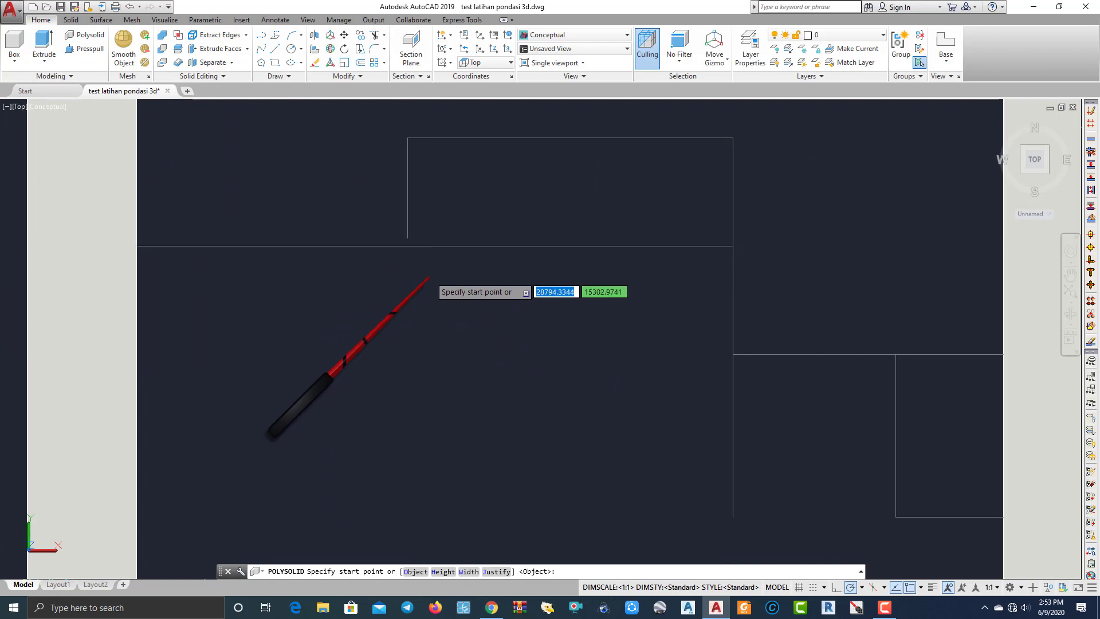
{"action": "middle_click_drag", "start_coordinate": [429, 277], "coordinate": [433, 299]}
{"action": "key", "text": "Escape"}
Draw a short vertical line closing the gap between the upper room's west centreline and the horizontal centreline below it.
{"action": "scroll", "coordinate": [415, 288], "scroll_direction": "up", "scroll_amount": 4}
{"action": "type", "text": "l"}
{"action": "key", "text": "Return"}
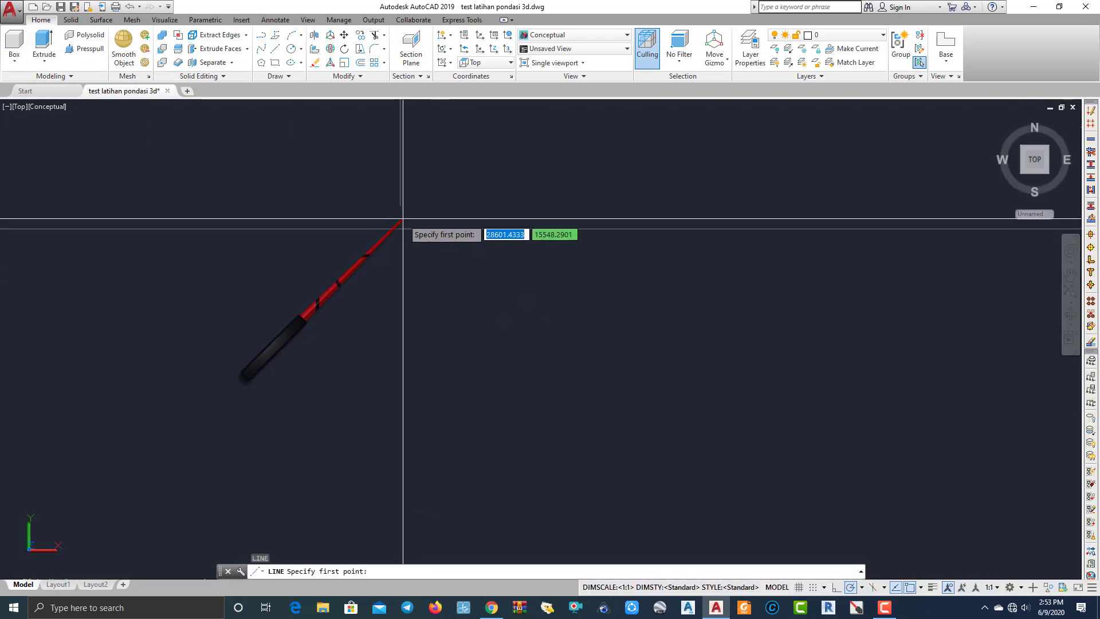
{"action": "left_click", "coordinate": [400, 228]}
{"action": "key", "text": "Return"}
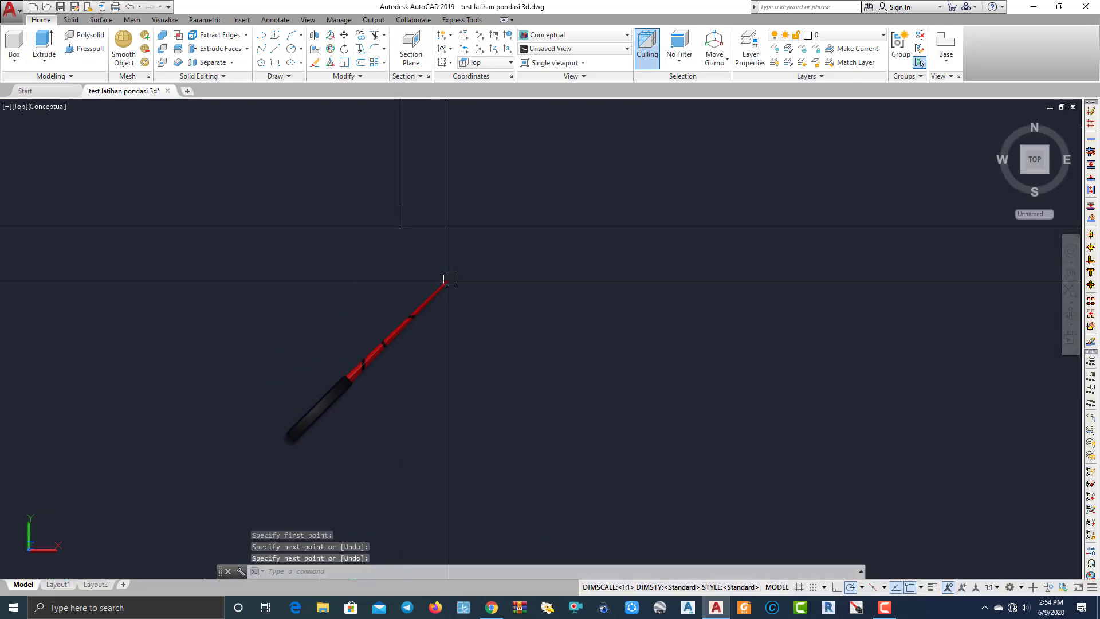
{"action": "scroll", "coordinate": [446, 279], "scroll_direction": "down", "scroll_amount": 2}
{"action": "scroll", "coordinate": [445, 300], "scroll_direction": "down", "scroll_amount": 4}
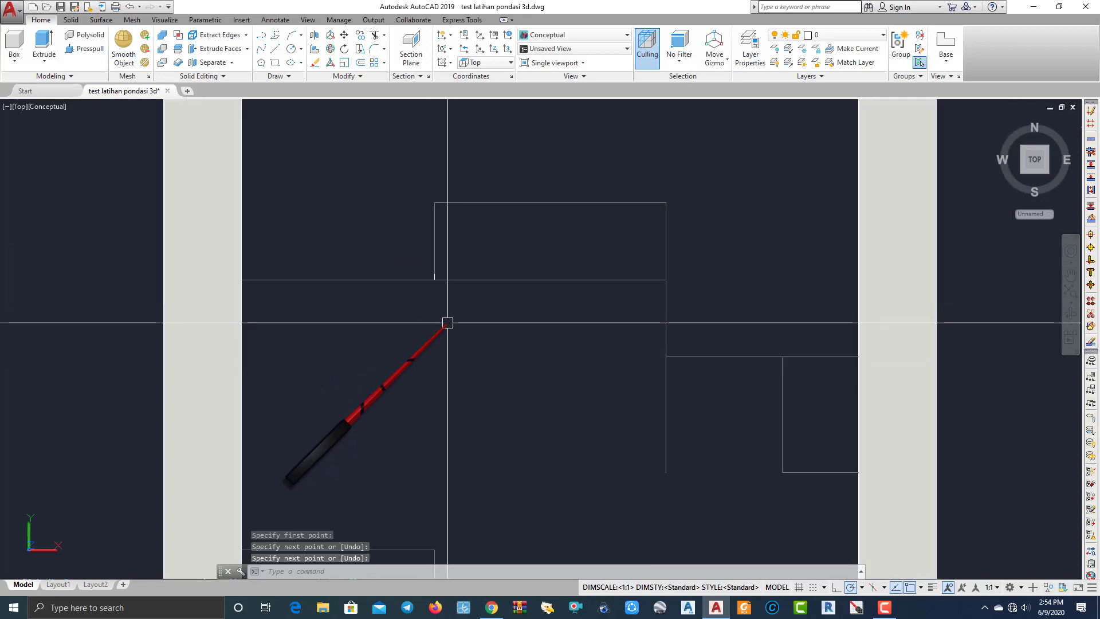
Build a stepped Polysolid along the upper centrelines from the west perimeter strip, around the upper room's 3000 long north side, to the east strip.
{"action": "left_click", "coordinate": [86, 35]}
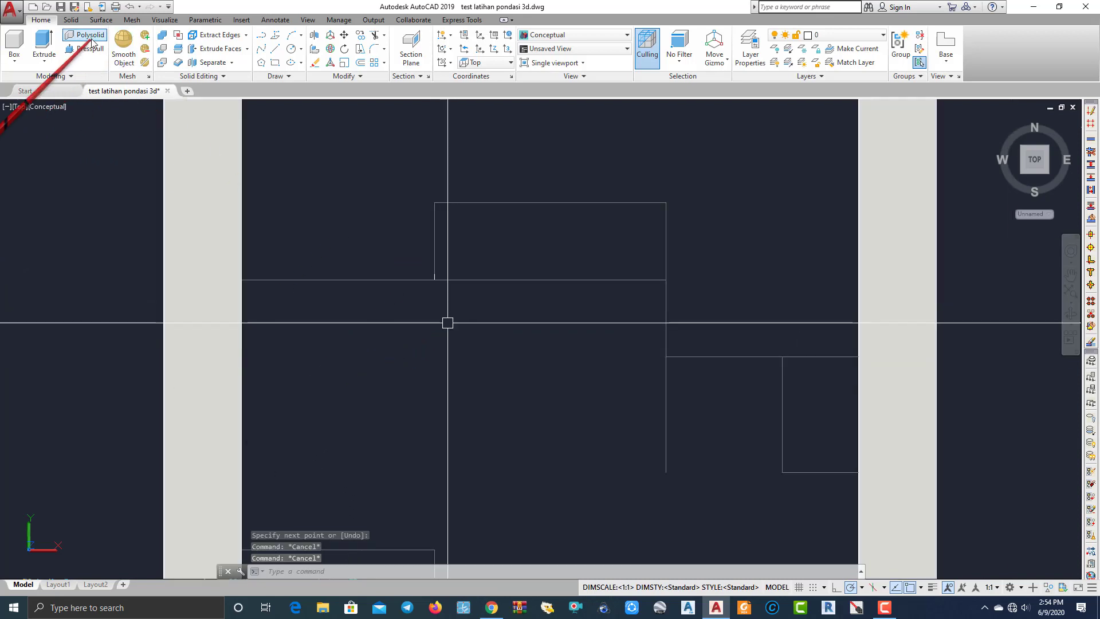
{"action": "left_click", "coordinate": [241, 279]}
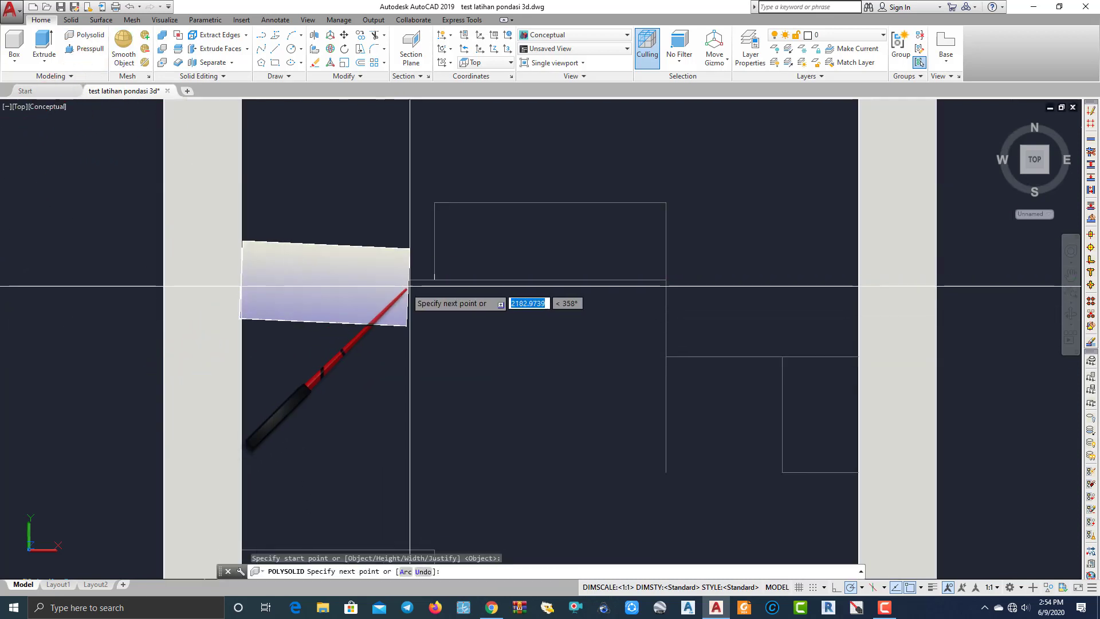
{"action": "scroll", "coordinate": [417, 280], "scroll_direction": "up", "scroll_amount": 3}
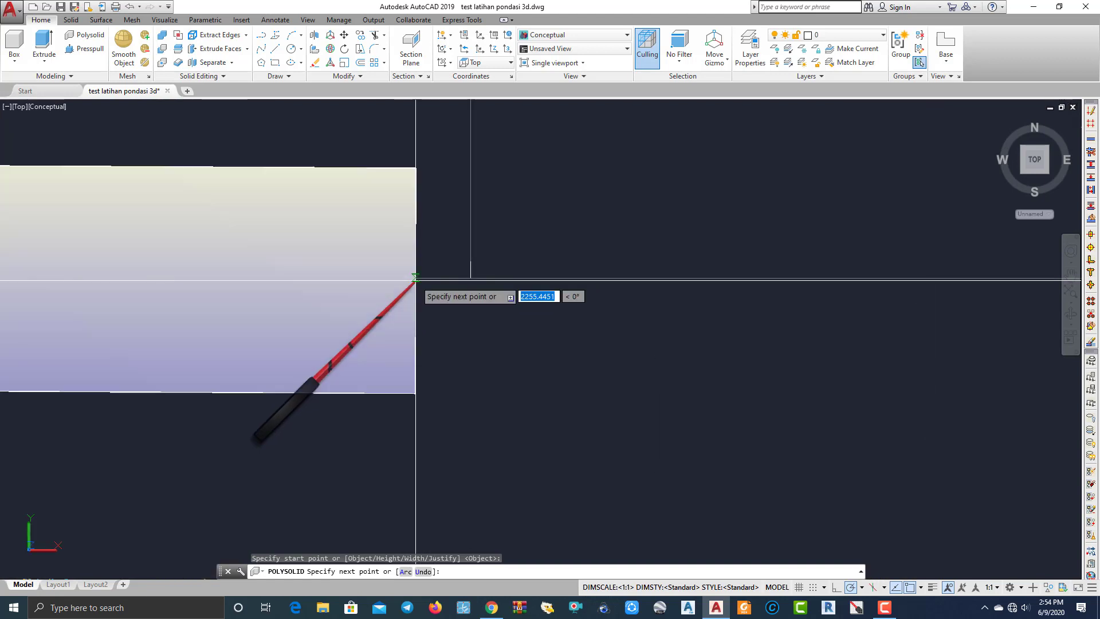
{"action": "left_click", "coordinate": [470, 278]}
{"action": "scroll", "coordinate": [470, 278], "scroll_direction": "down", "scroll_amount": 4}
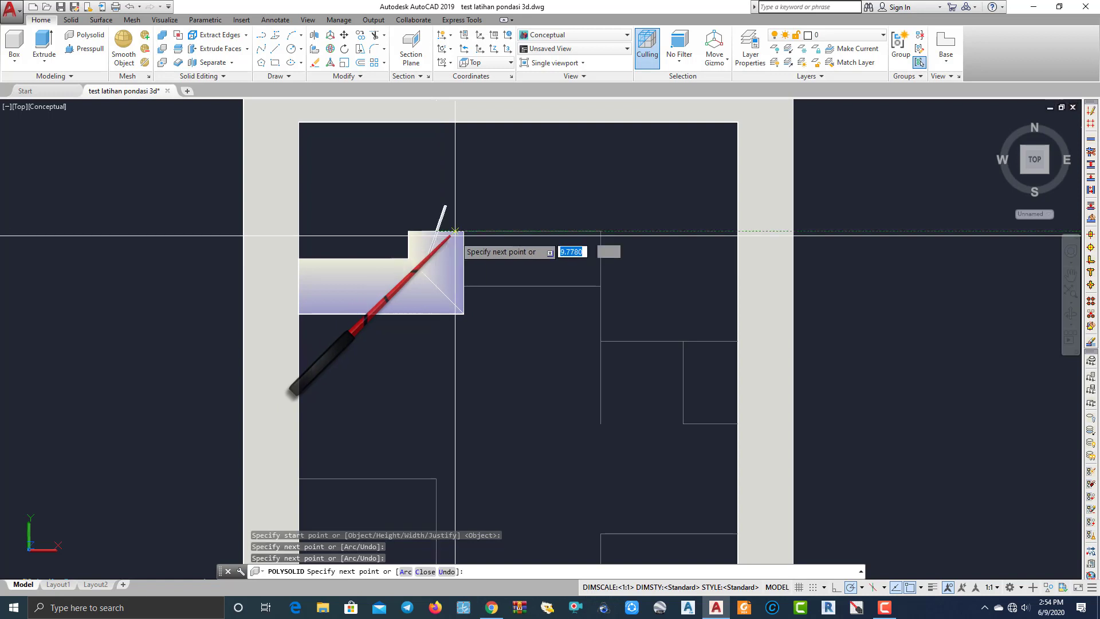
{"action": "left_click", "coordinate": [436, 230]}
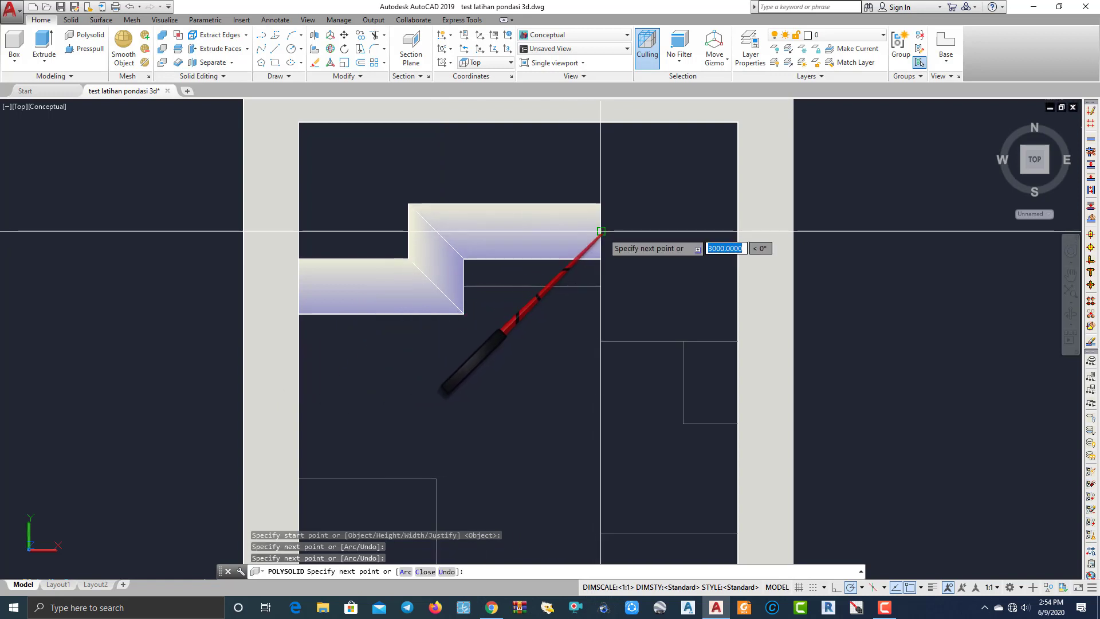
{"action": "left_click", "coordinate": [600, 231]}
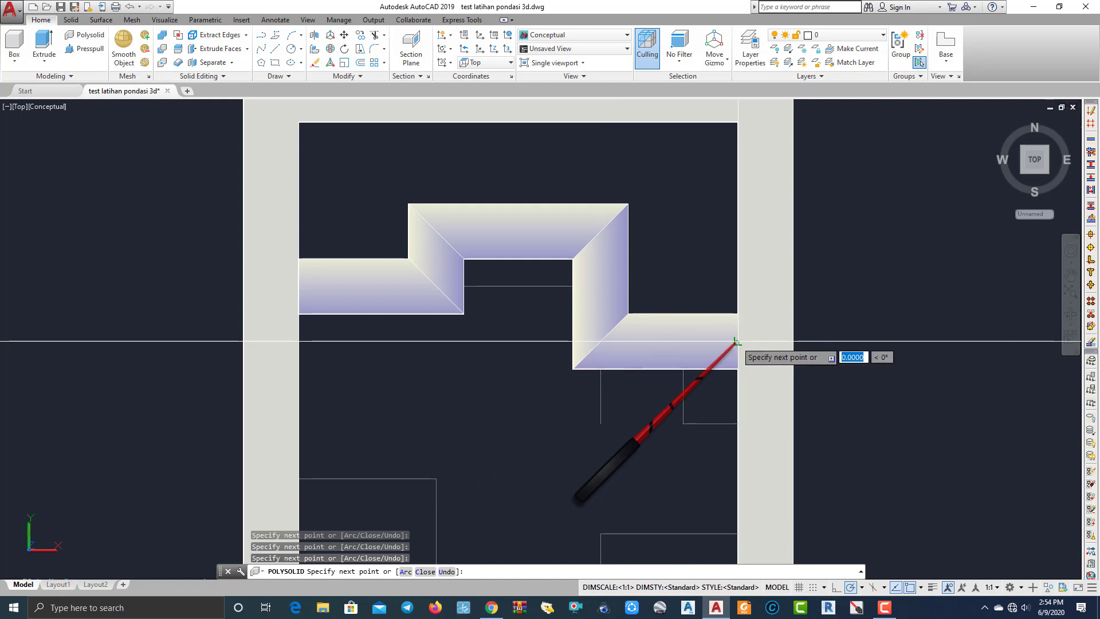
{"action": "key", "text": "Return"}
Fill the opening beneath the upper room's strip with a straight Polysolid along its horizontal centreline, between the two inner faces.
{"action": "scroll", "coordinate": [459, 283], "scroll_direction": "up", "scroll_amount": 2}
{"action": "key", "text": "Return"}
{"action": "left_click", "coordinate": [451, 277]}
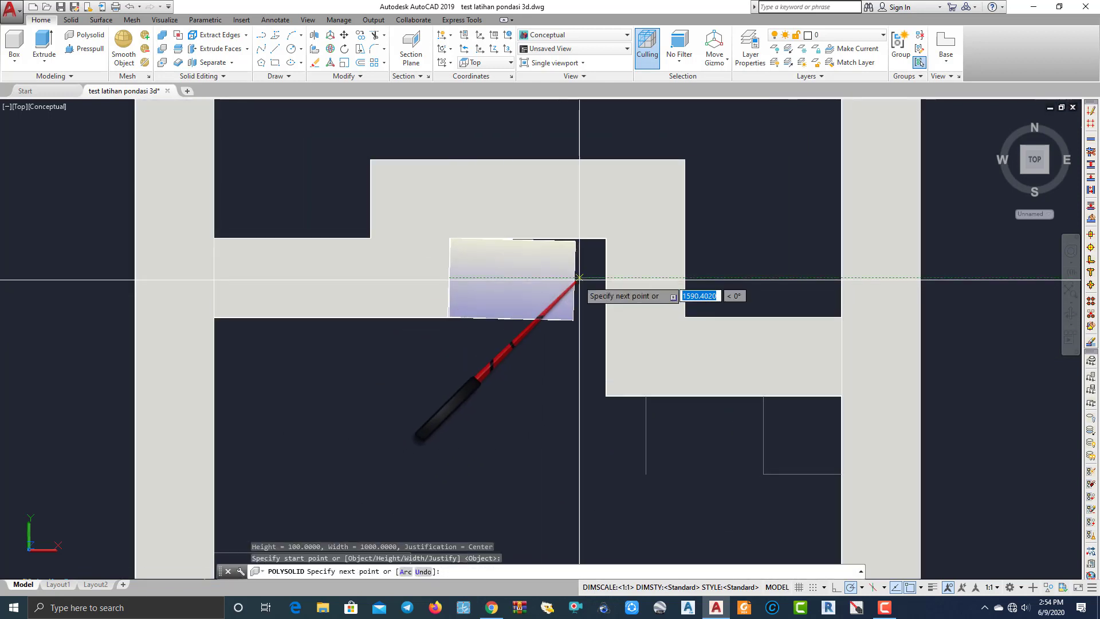
{"action": "left_click", "coordinate": [606, 278]}
{"action": "key", "text": "Return"}
Add a short vertical Polysolid from the free lower end of the centreline up to the stepped strip's south edge.
{"action": "key", "text": "Return"}
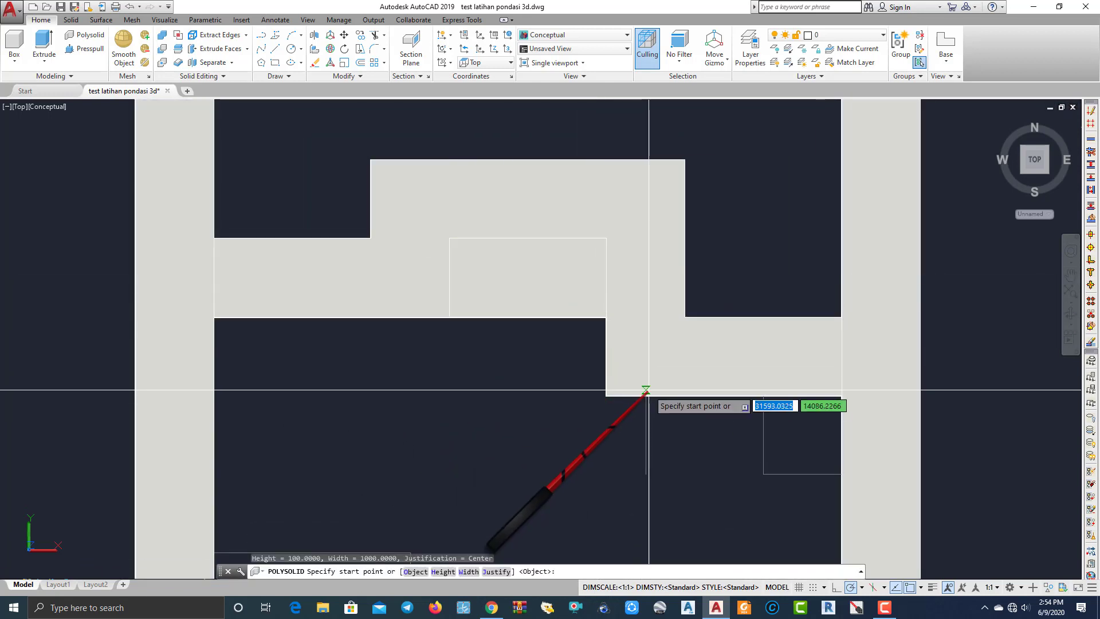
{"action": "left_click", "coordinate": [645, 400]}
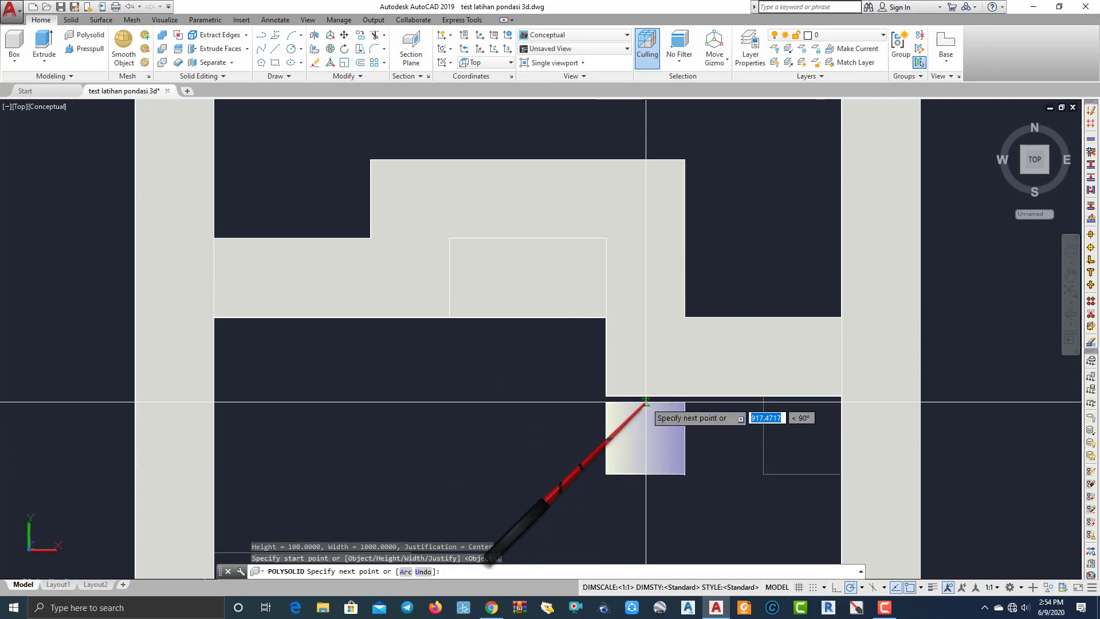
{"action": "left_click", "coordinate": [646, 395]}
{"action": "key", "text": "Return"}
Build an L-shaped Polysolid along the small east room's centrelines between the stepped strip's south edge and the east perimeter strip.
{"action": "middle_click_drag", "start_coordinate": [533, 307], "coordinate": [388, 218]}
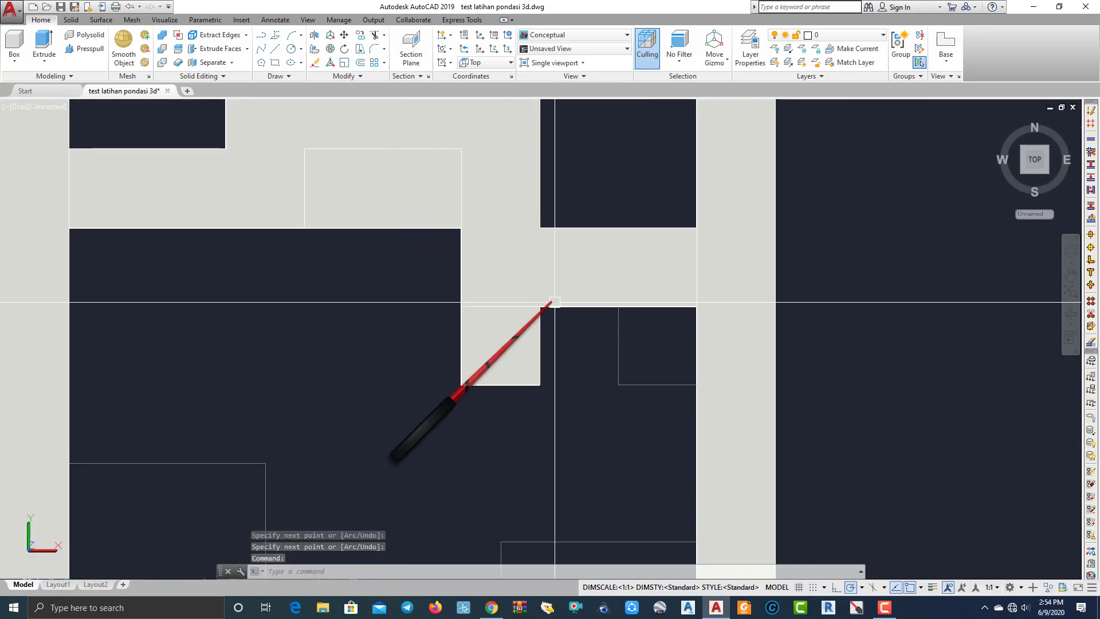
{"action": "key", "text": "Return"}
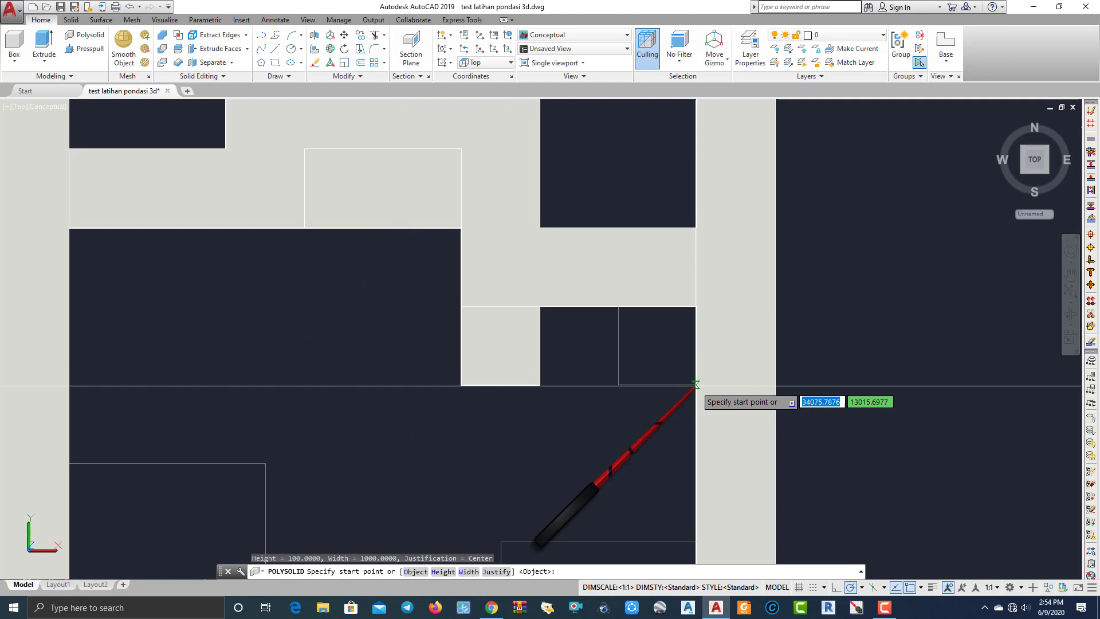
{"action": "left_click", "coordinate": [619, 308]}
{"action": "left_click", "coordinate": [618, 384]}
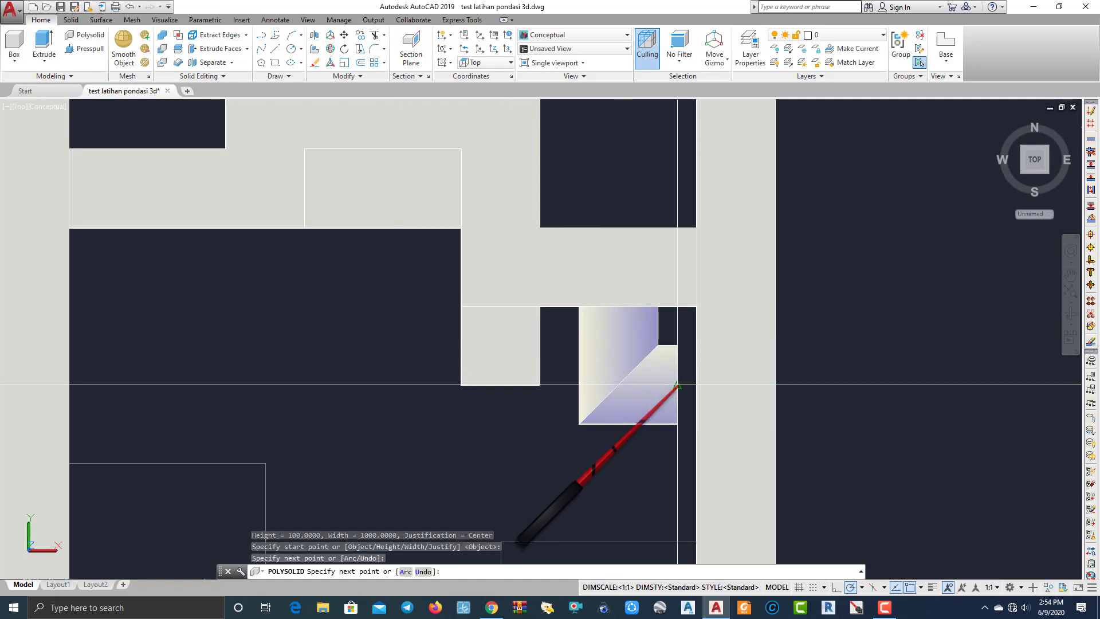
{"action": "key", "text": "Return"}
Build a stepped Polysolid along the lower centrelines from the east to the west perimeter strip, with a 3000 middle run and 500 drop.
{"action": "scroll", "coordinate": [658, 378], "scroll_direction": "down", "scroll_amount": 5}
{"action": "scroll", "coordinate": [567, 358], "scroll_direction": "up", "scroll_amount": 5}
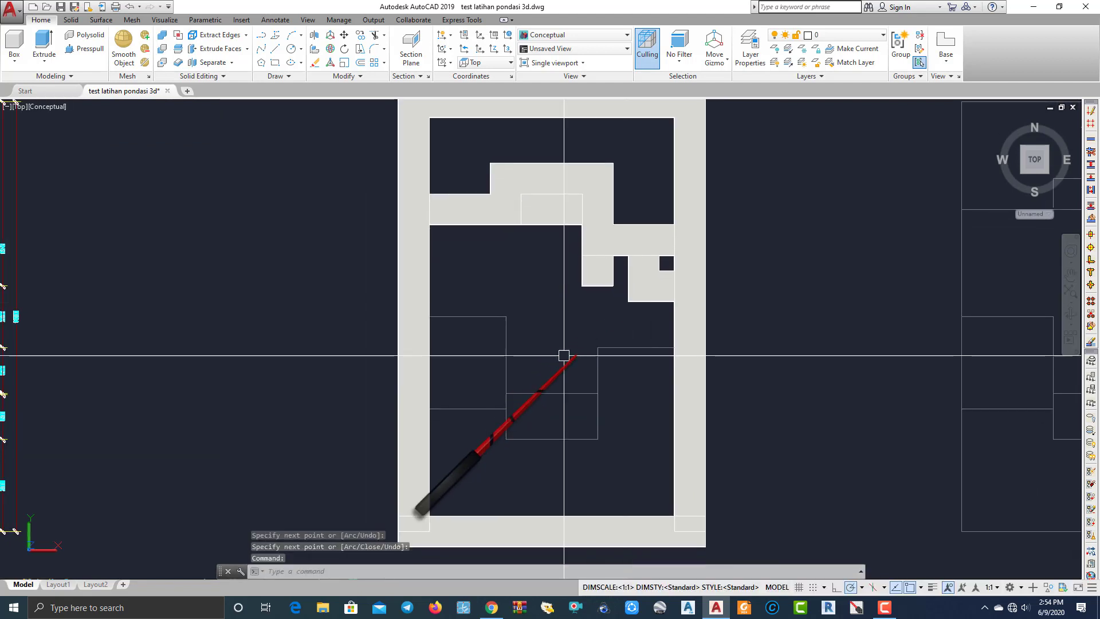
{"action": "key", "text": "Return"}
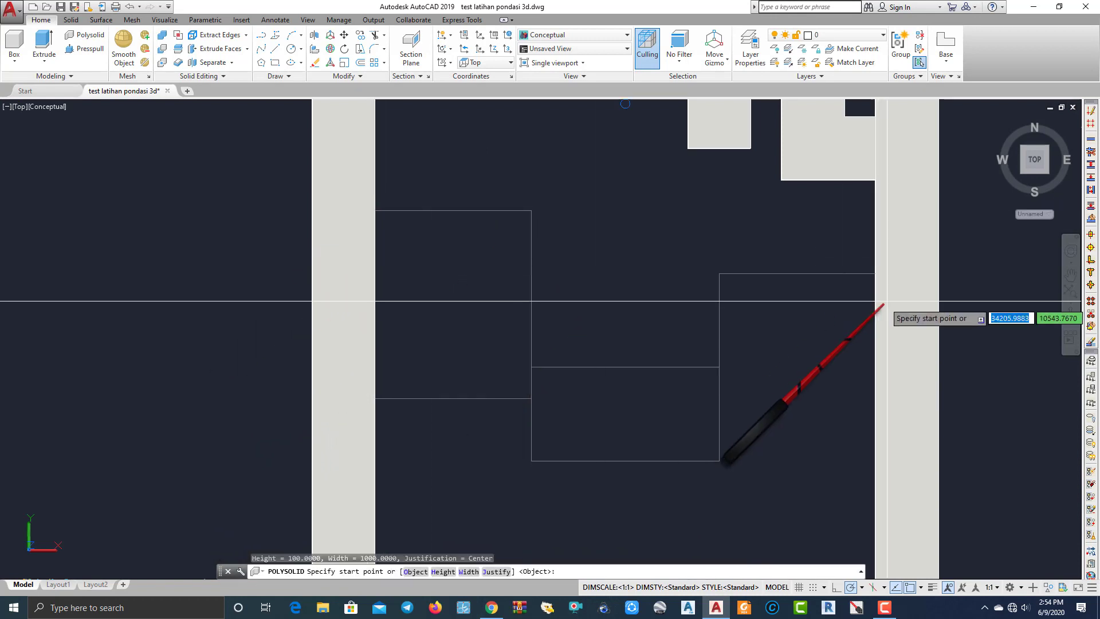
{"action": "left_click", "coordinate": [874, 274]}
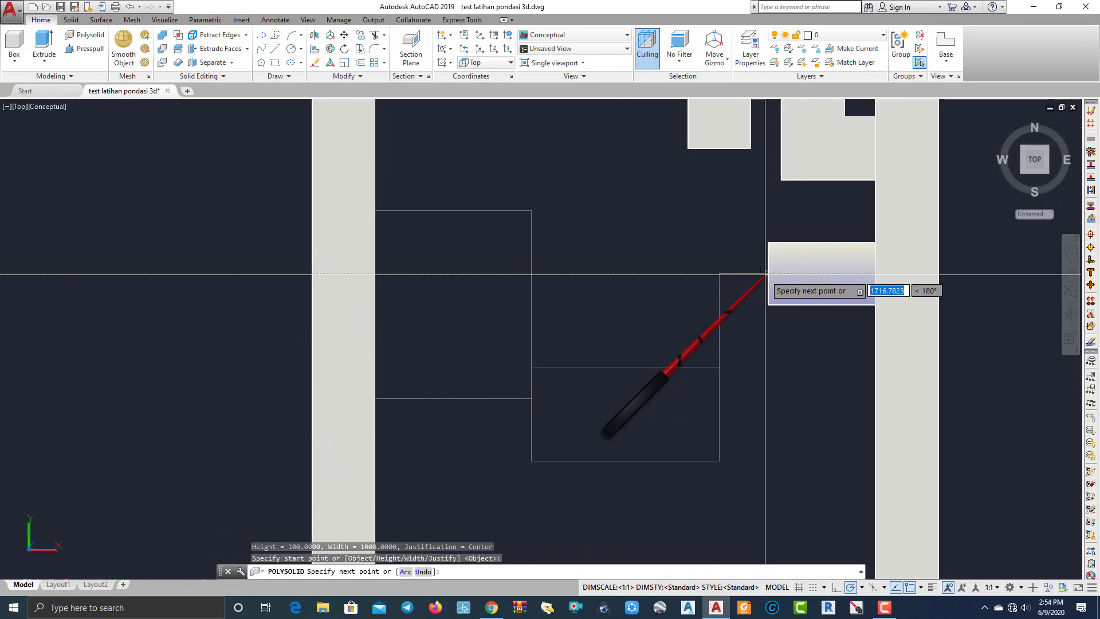
{"action": "left_click", "coordinate": [718, 274]}
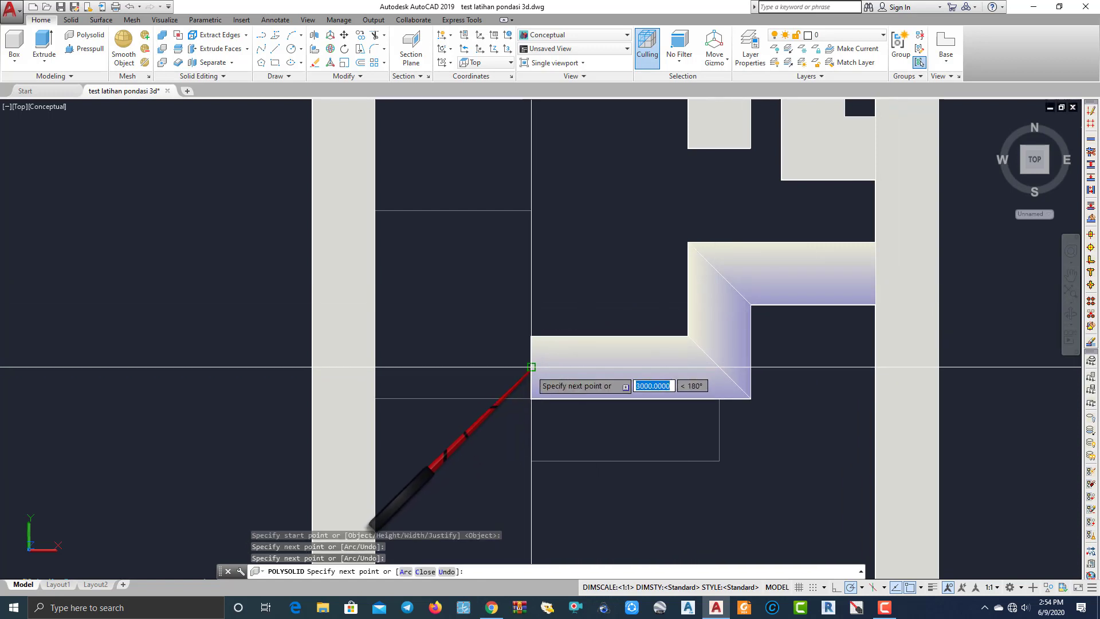
{"action": "left_click", "coordinate": [532, 367]}
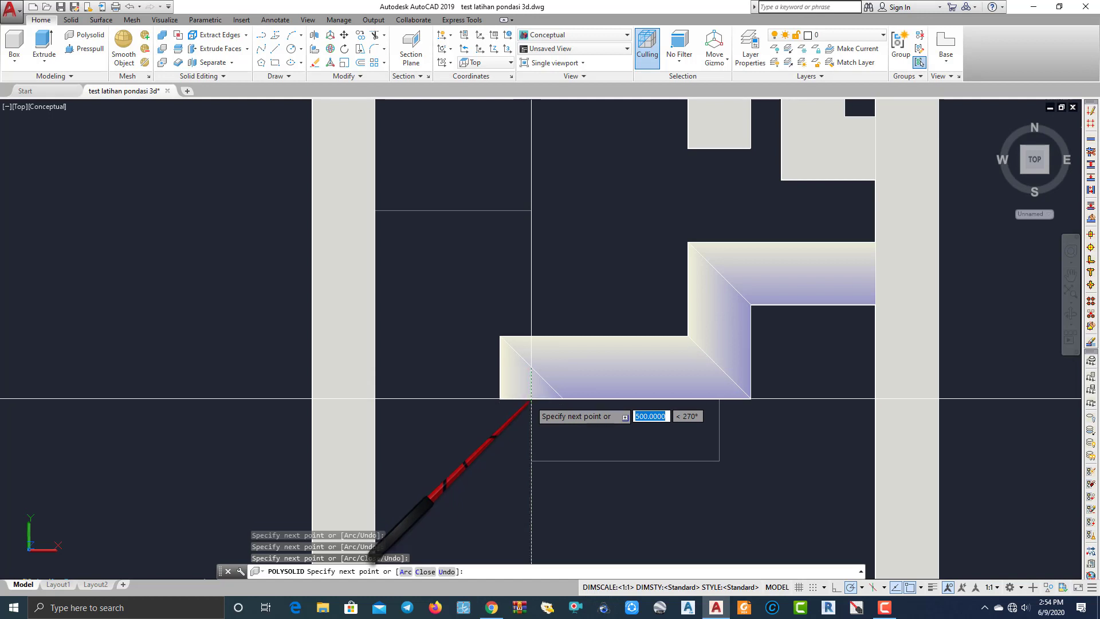
{"action": "left_click", "coordinate": [532, 398]}
{"action": "left_click", "coordinate": [372, 398]}
{"action": "key", "text": "Return"}
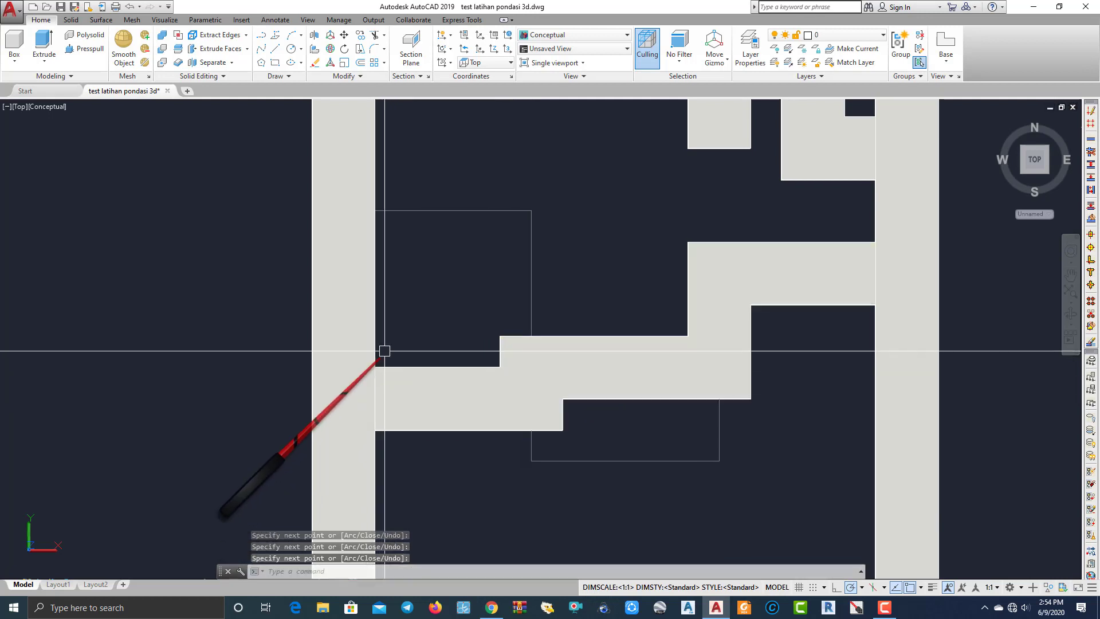
Build a U-shaped Polysolid with a 3000 long base around the room below the lower stepped strip, joining both ends to that strip.
{"action": "key", "text": "Return"}
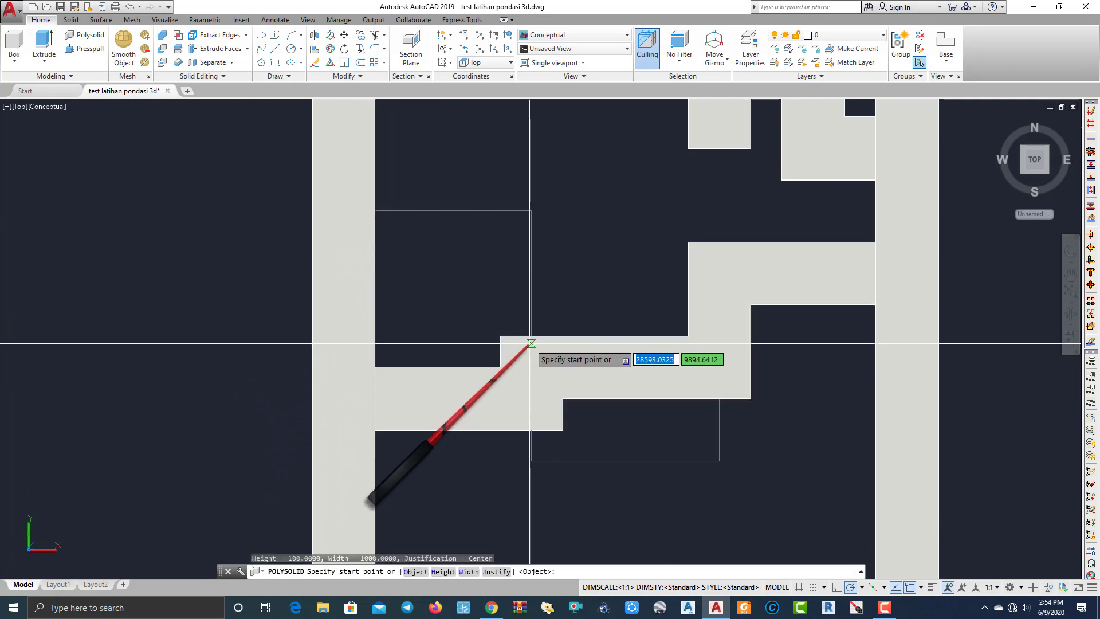
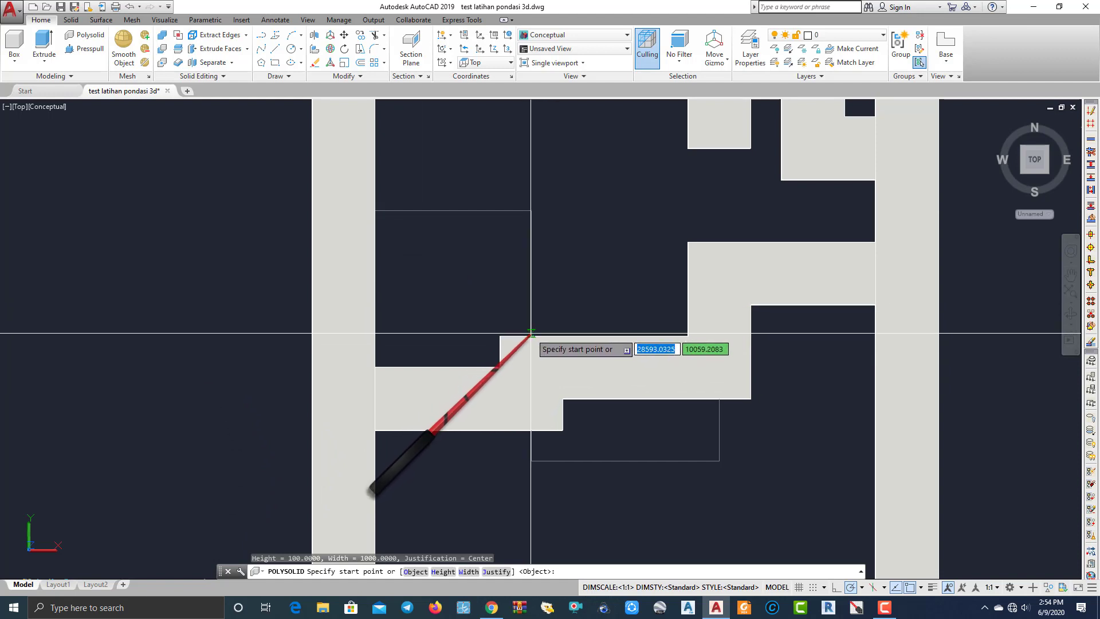
{"action": "left_click", "coordinate": [531, 432]}
{"action": "left_click", "coordinate": [531, 461]}
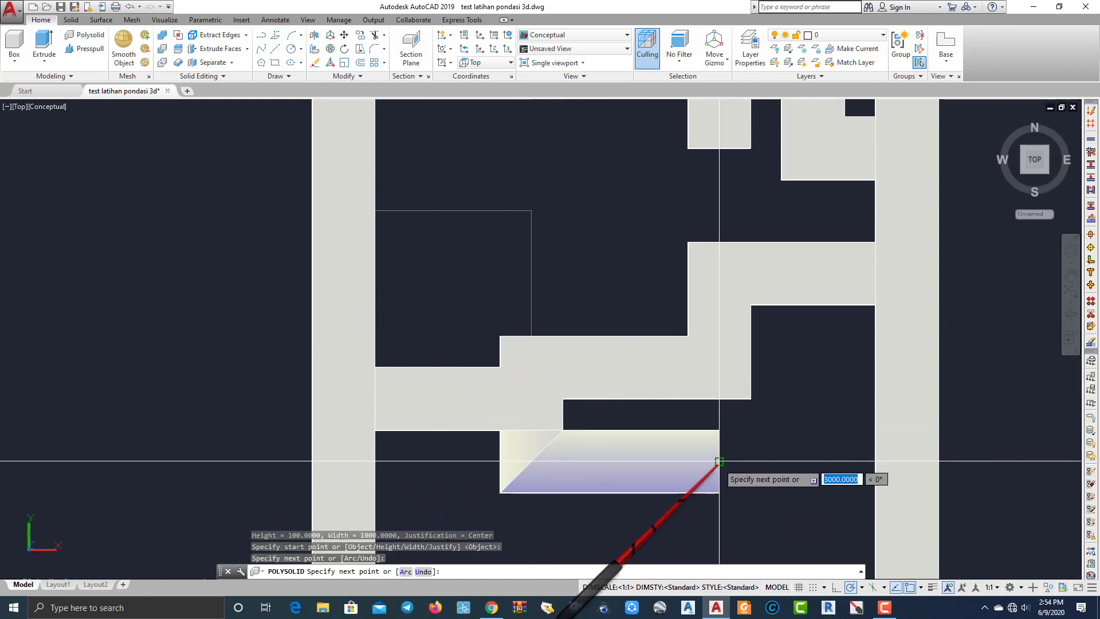
{"action": "left_click", "coordinate": [718, 461]}
{"action": "left_click", "coordinate": [719, 400]}
{"action": "key", "text": "Return"}
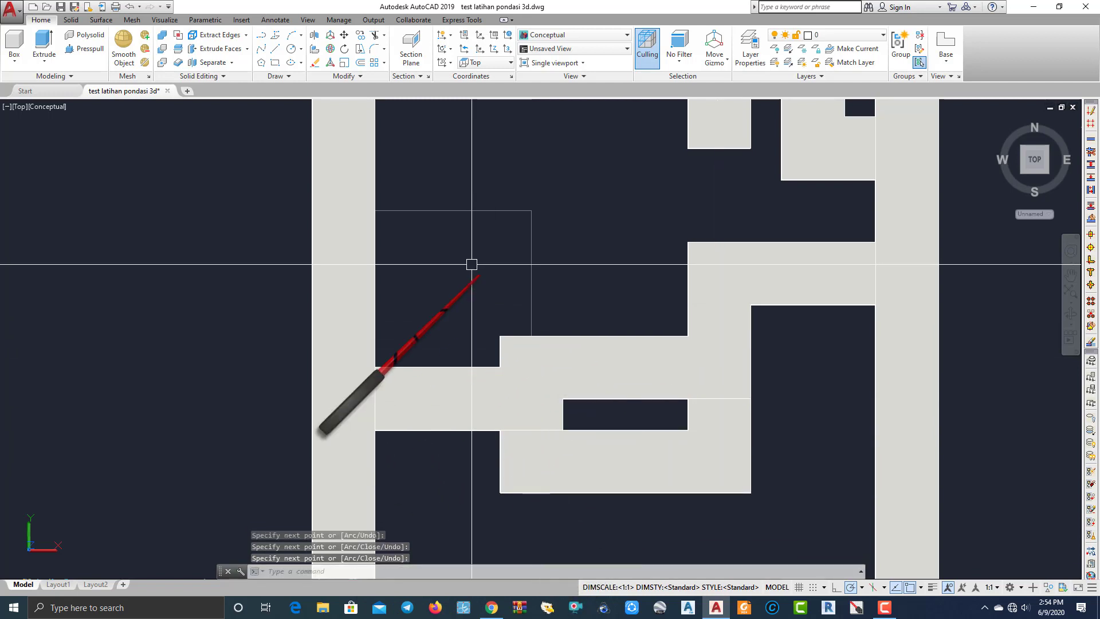
{"action": "key", "text": "Return"}
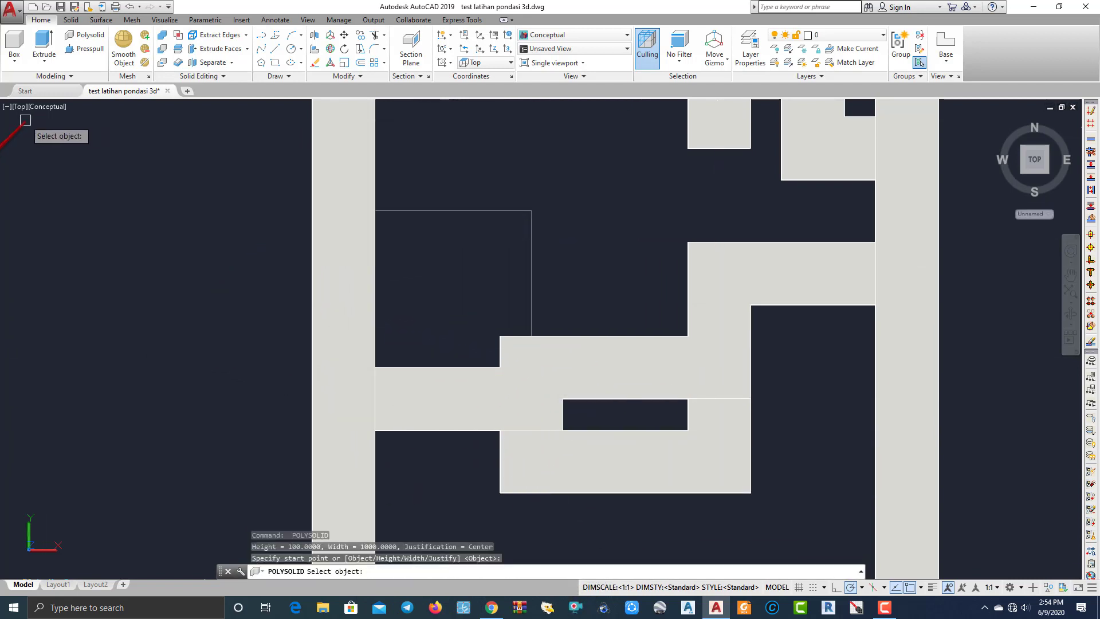
{"action": "key", "text": "Return"}
{"action": "key", "text": "Escape"}
In an orbited isometric view, build an L-shaped Polysolid from the lower stepped strip, 2000 north and 2500 west to the west perimeter strip.
{"action": "left_click", "coordinate": [20, 107]}
{"action": "left_click", "coordinate": [63, 211]}
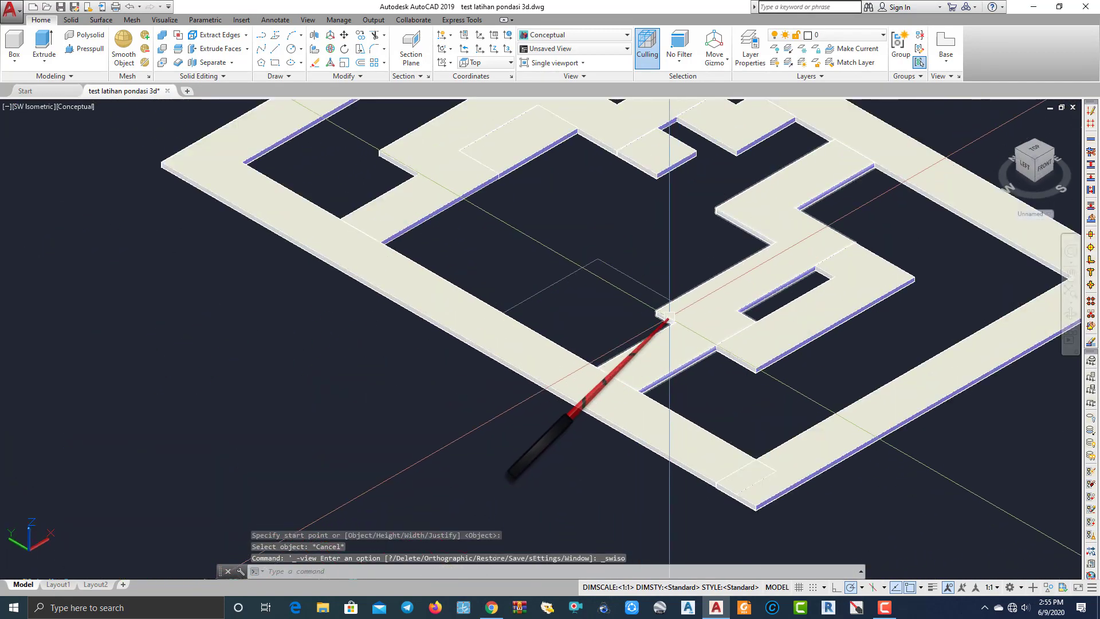
{"action": "middle_click_drag", "start_coordinate": [646, 322], "coordinate": [358, 329], "text": "shift"}
{"action": "scroll", "coordinate": [642, 347], "scroll_direction": "up", "scroll_amount": 5}
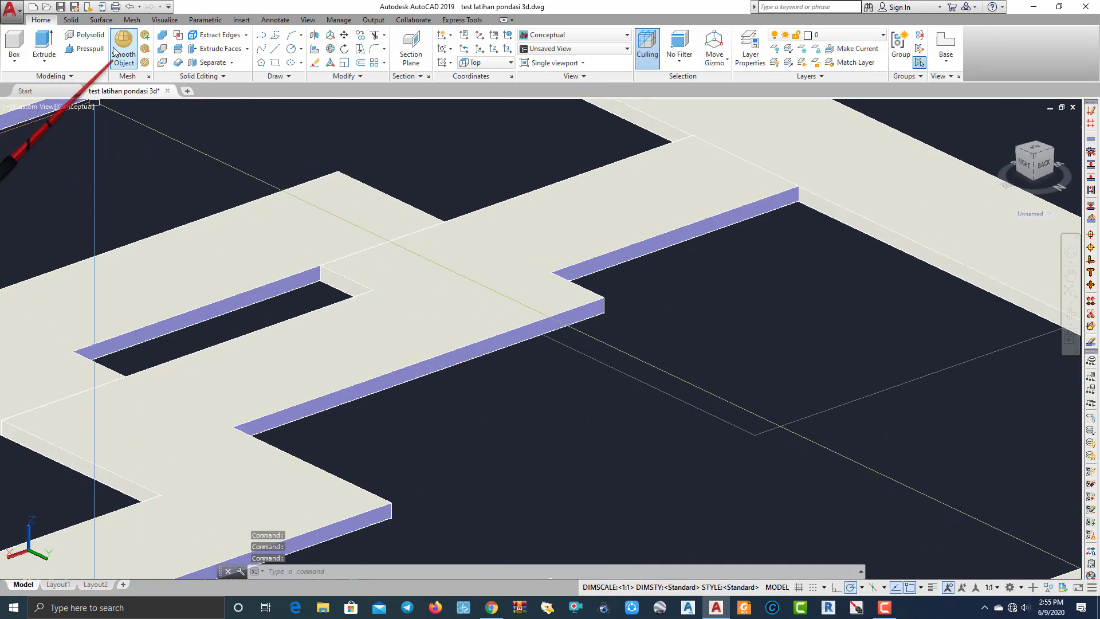
{"action": "left_click", "coordinate": [89, 36]}
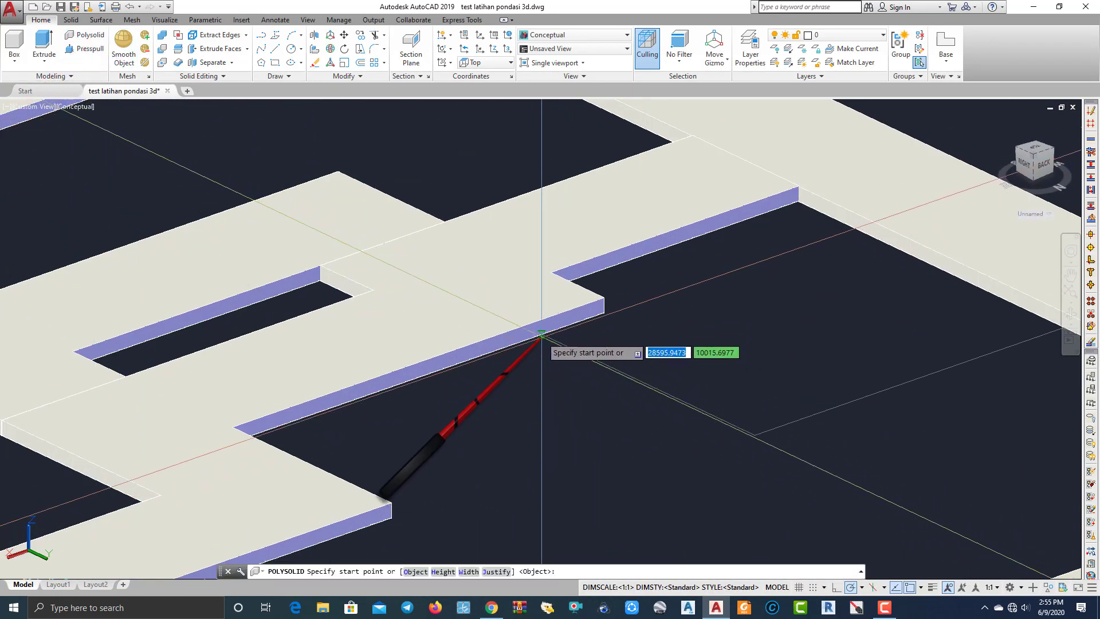
{"action": "scroll", "coordinate": [547, 335], "scroll_direction": "up", "scroll_amount": 5}
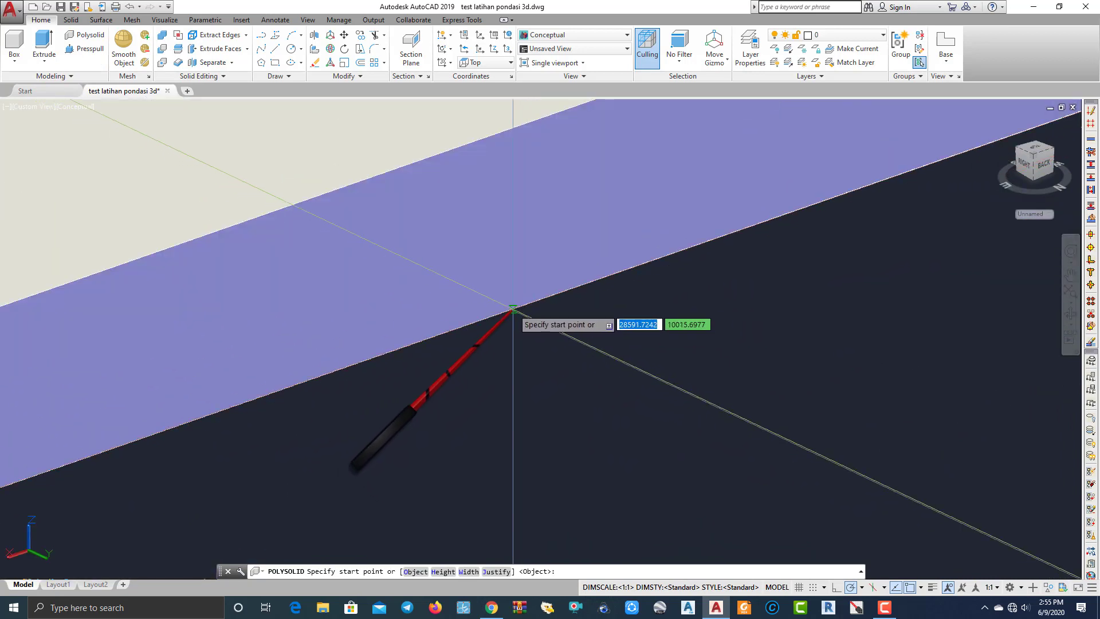
{"action": "scroll", "coordinate": [504, 309], "scroll_direction": "down", "scroll_amount": 2}
{"action": "scroll", "coordinate": [485, 315], "scroll_direction": "down", "scroll_amount": 2}
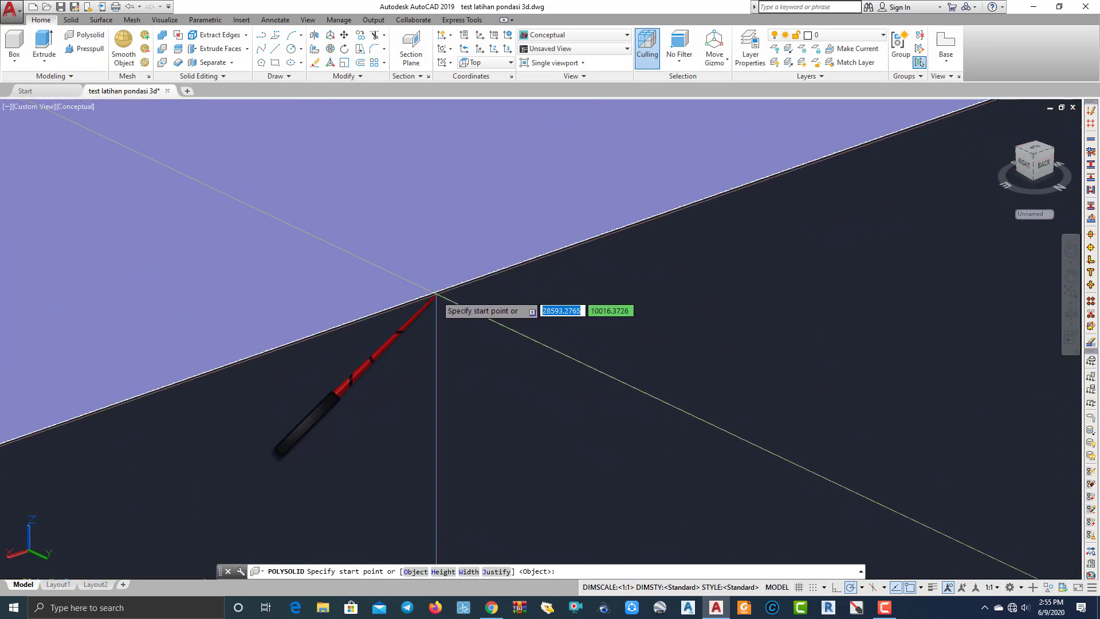
{"action": "scroll", "coordinate": [432, 293], "scroll_direction": "down", "scroll_amount": 5}
{"action": "left_click", "coordinate": [498, 362]}
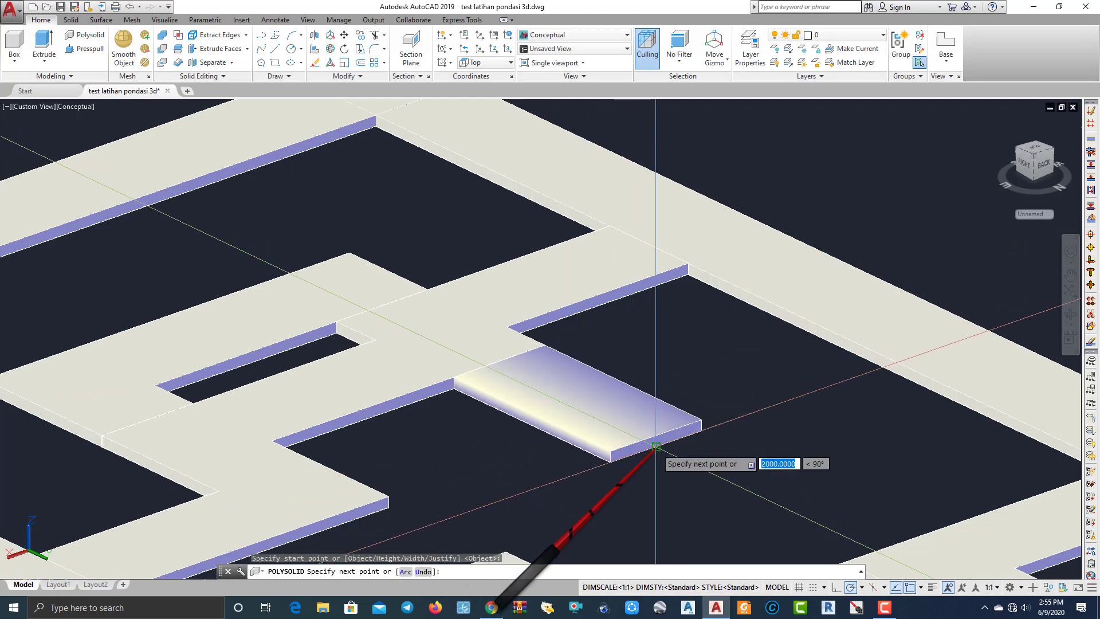
{"action": "left_click", "coordinate": [656, 446]}
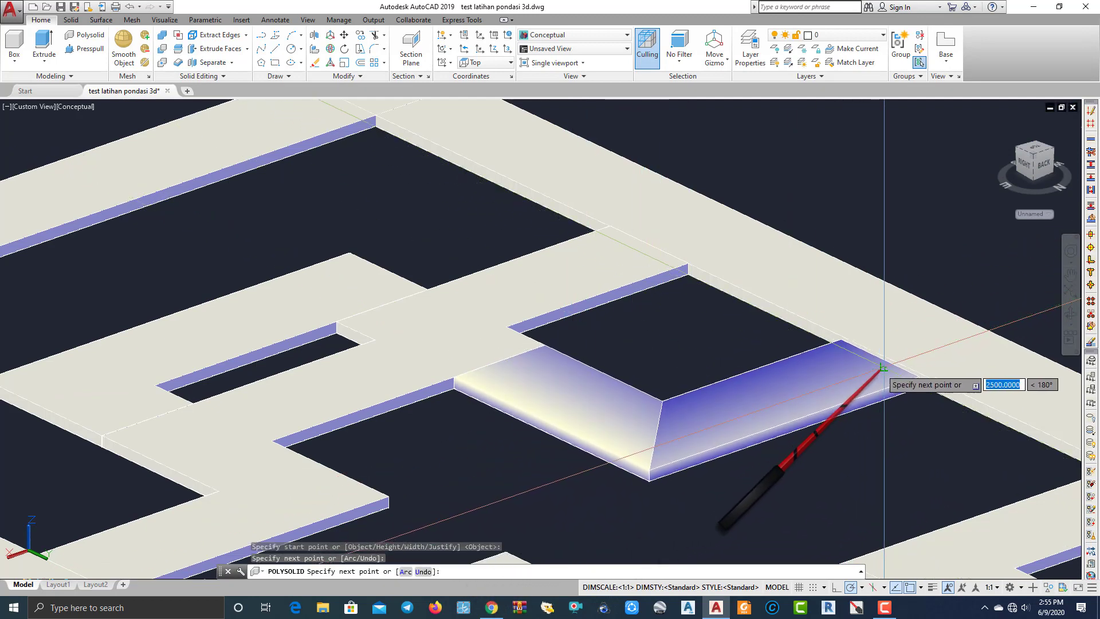
{"action": "key", "text": "Return"}
Finish the last Polysolid strip and, in the Top view, unite the Pasir Urug perimeter and interior strips with Union.
{"action": "scroll", "coordinate": [880, 367], "scroll_direction": "down", "scroll_amount": 5}
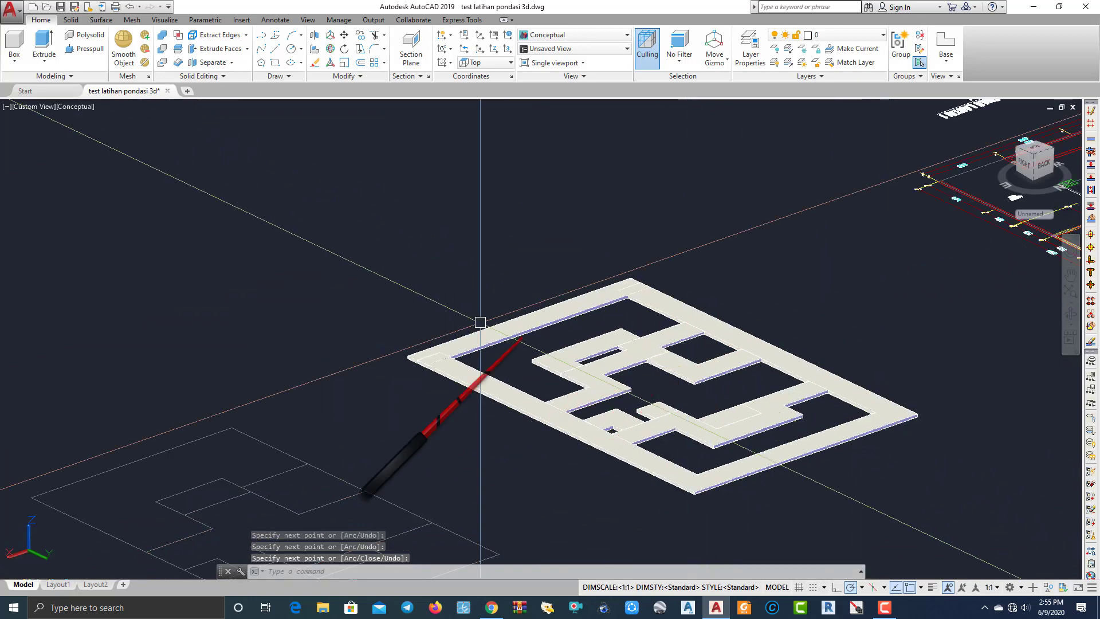
{"action": "scroll", "coordinate": [594, 353], "scroll_direction": "up", "scroll_amount": 3}
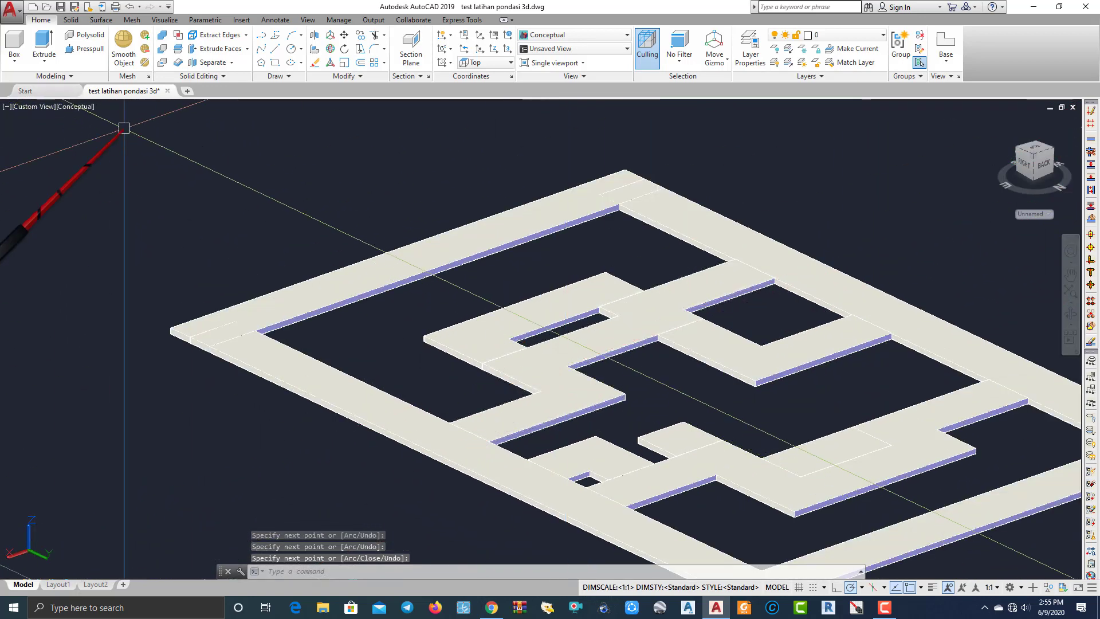
{"action": "left_click", "coordinate": [40, 106]}
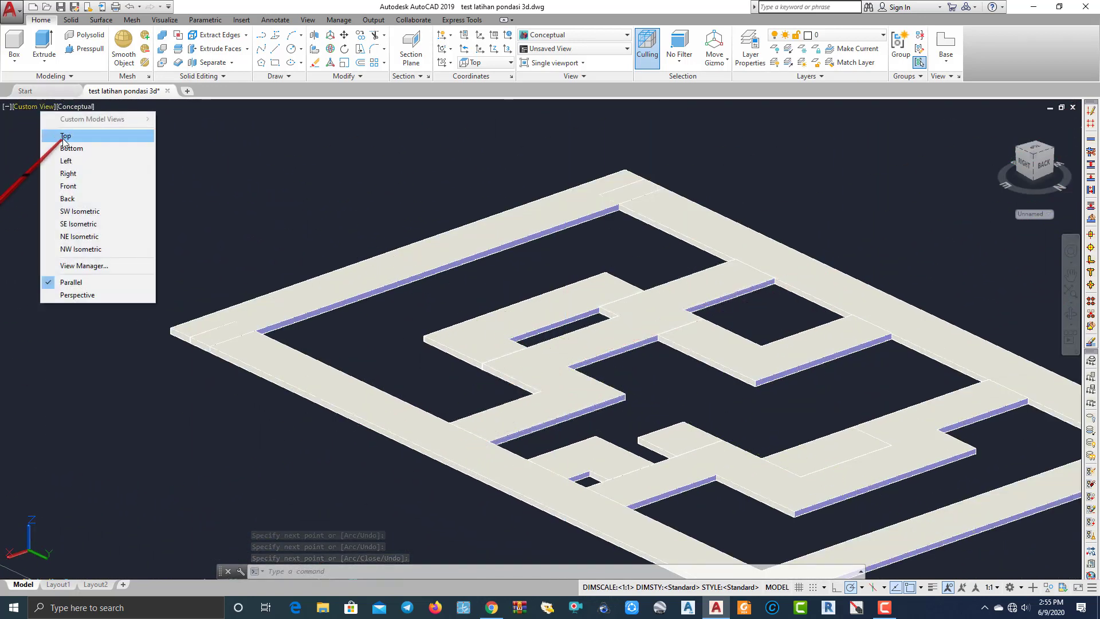
{"action": "left_click", "coordinate": [40, 133]}
{"action": "scroll", "coordinate": [643, 309], "scroll_direction": "up", "scroll_amount": 2}
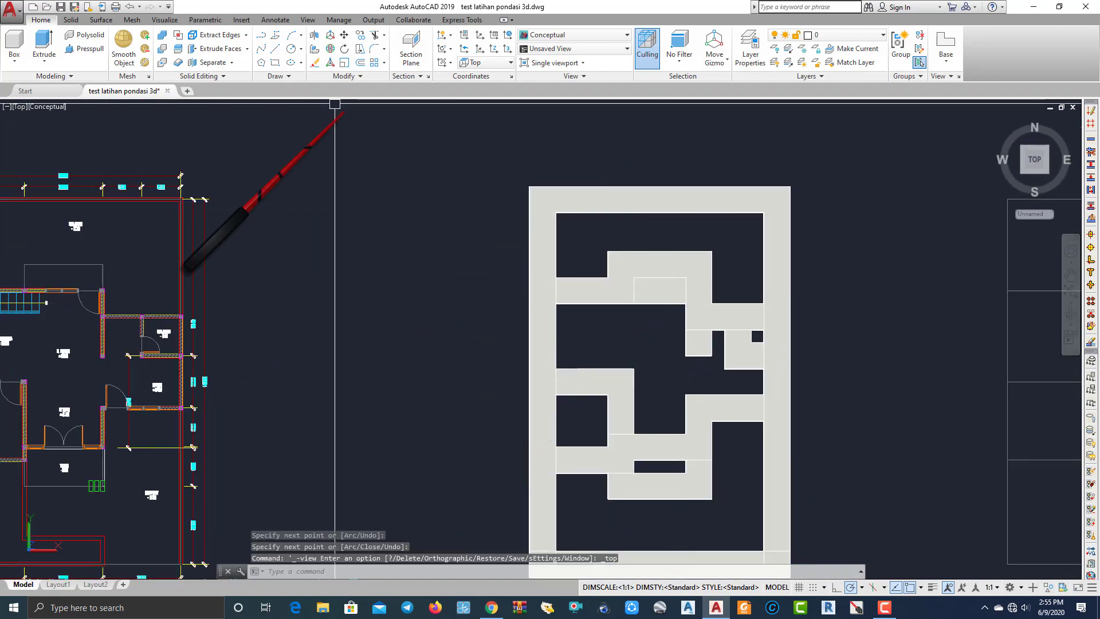
{"action": "left_click", "coordinate": [162, 39]}
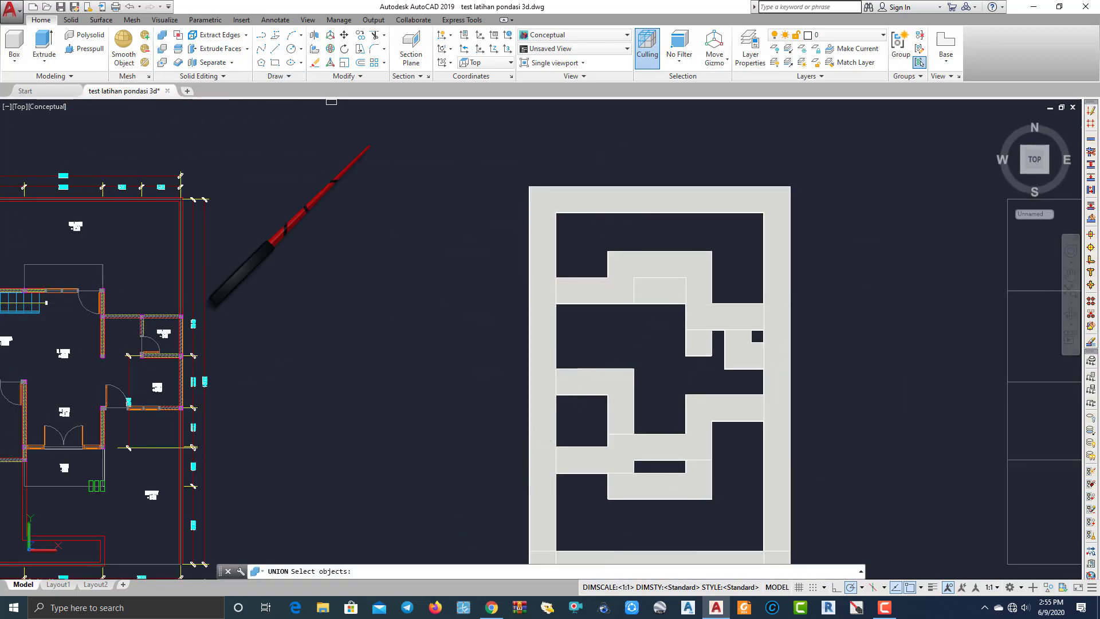
{"action": "left_click", "coordinate": [657, 229]}
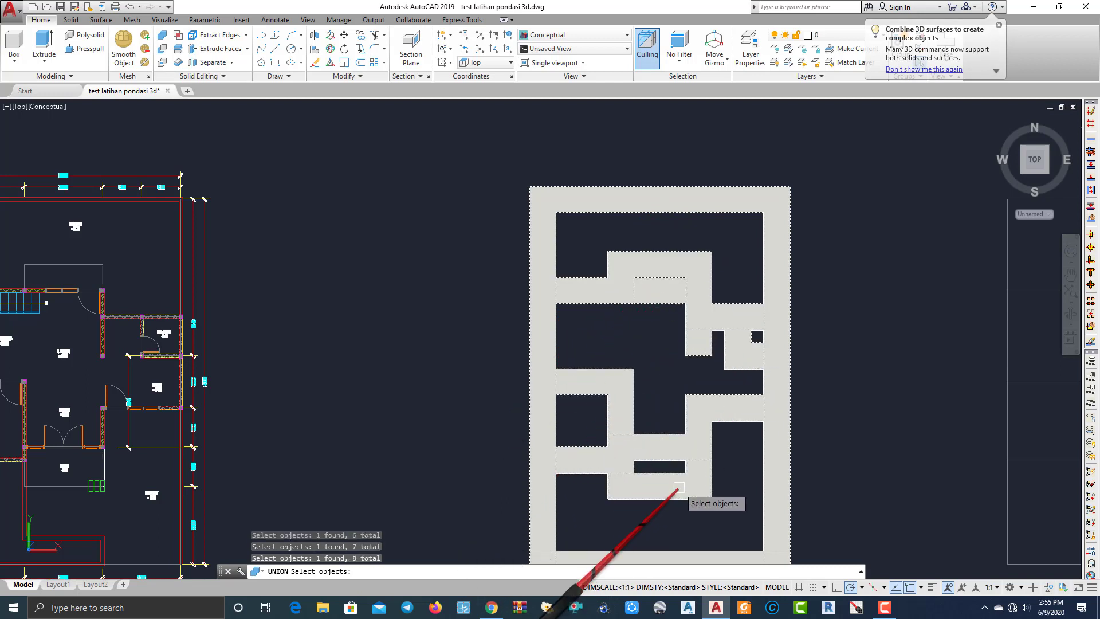
{"action": "key", "text": "Return"}
{"action": "key", "text": "Escape"}
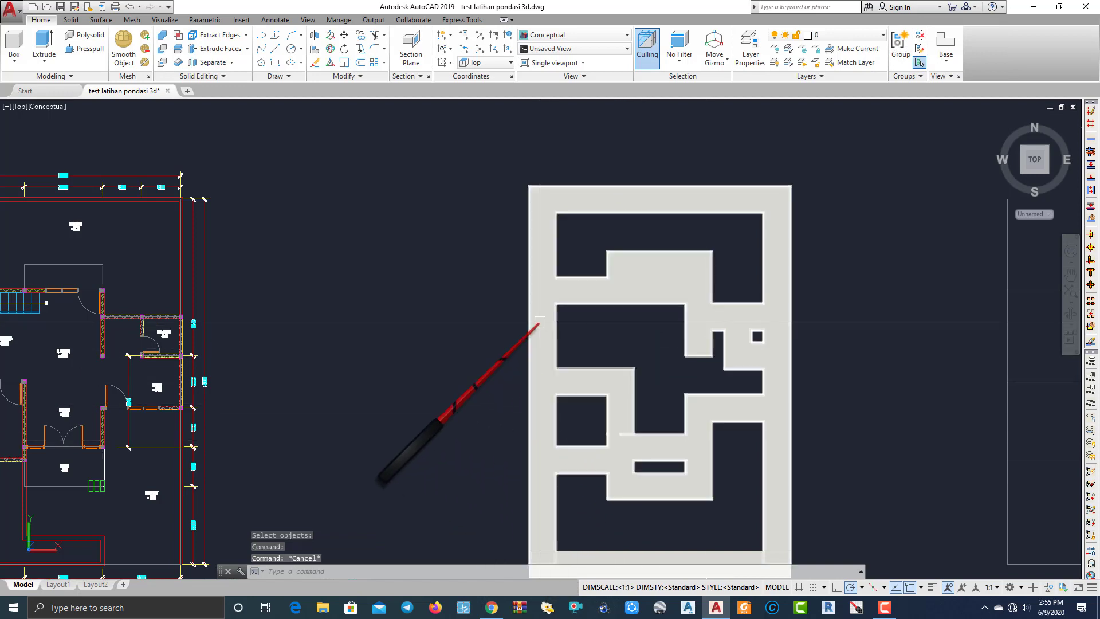
Switch to the SW Isometric view and frame the united Pasir Urug solid.
{"action": "left_click", "coordinate": [21, 108]}
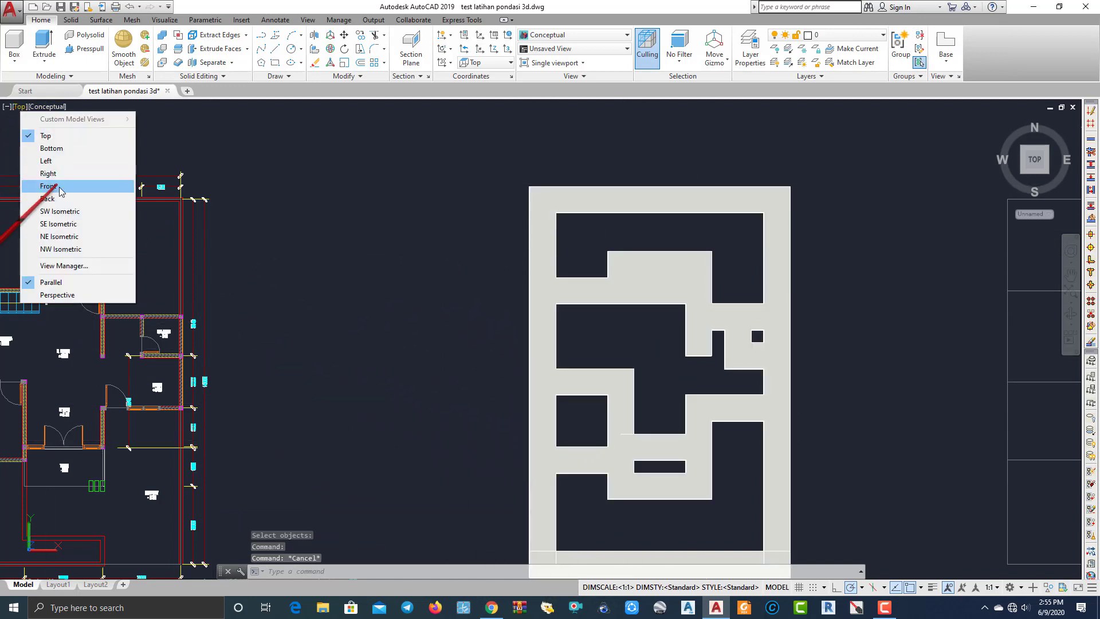
{"action": "left_click", "coordinate": [59, 212]}
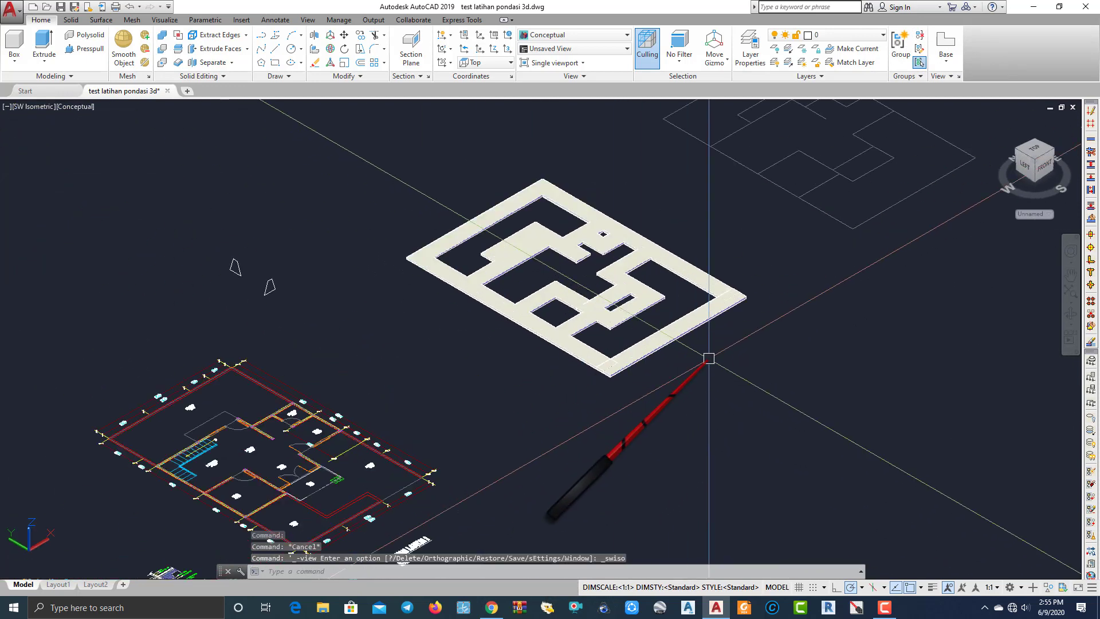
{"action": "scroll", "coordinate": [583, 344], "scroll_direction": "up", "scroll_amount": 3}
{"action": "scroll", "coordinate": [583, 344], "scroll_direction": "up", "scroll_amount": 2}
{"action": "scroll", "coordinate": [527, 422], "scroll_direction": "down", "scroll_amount": 6}
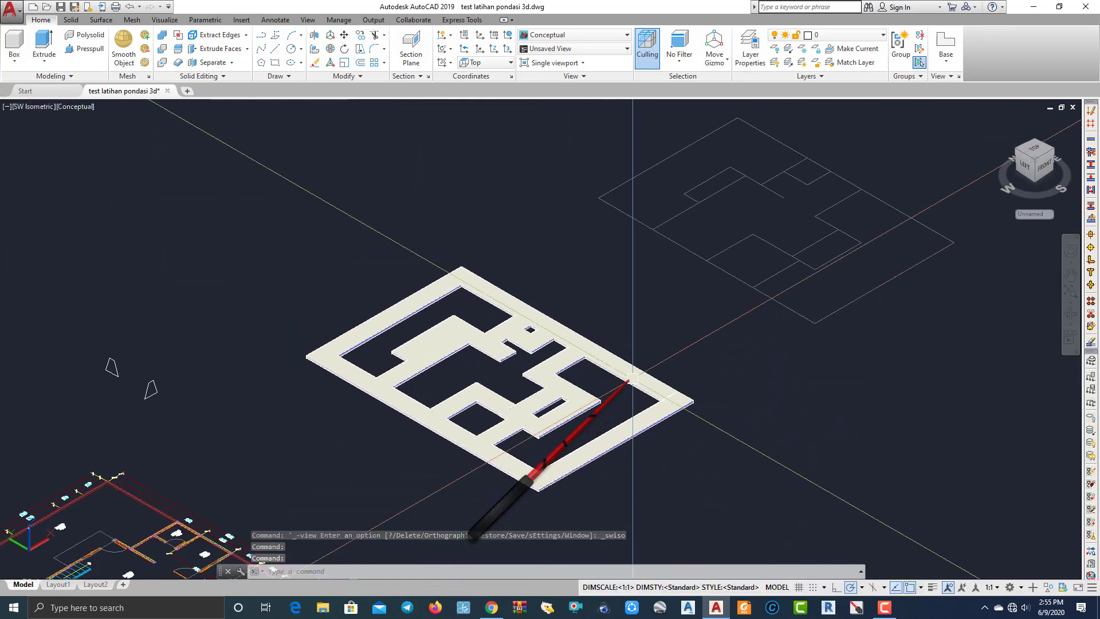
{"action": "scroll", "coordinate": [550, 401], "scroll_direction": "up", "scroll_amount": 3}
{"action": "middle_click_drag", "start_coordinate": [557, 362], "coordinate": [641, 282]}
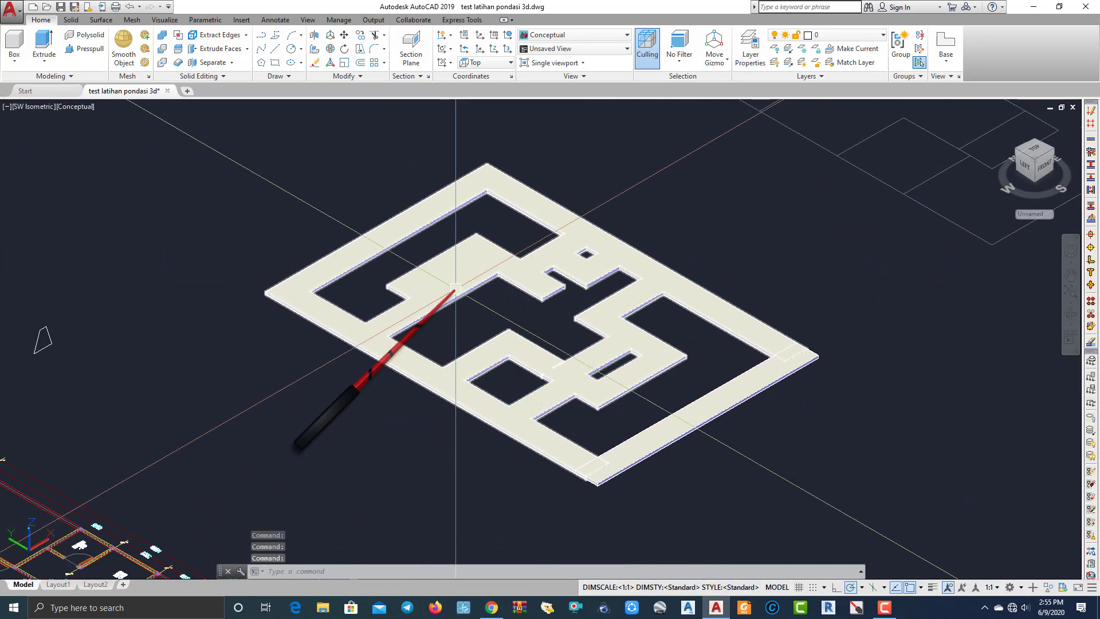
Examine the foundation section detail for the position of the Pasir Urug layer below the stone layers.
{"action": "left_click", "coordinate": [66, 108]}
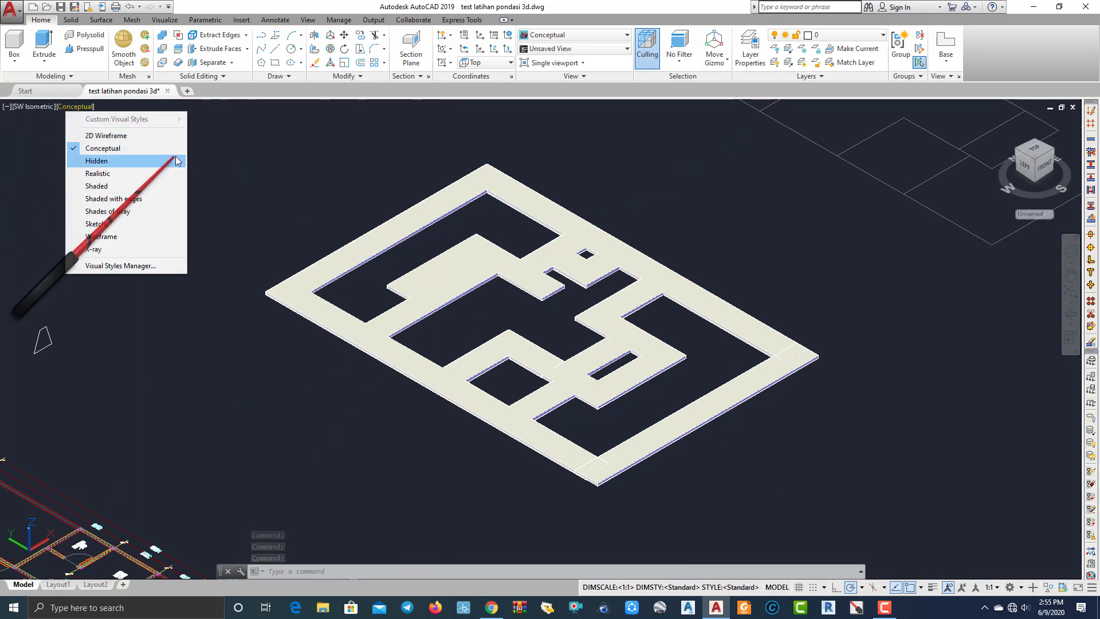
{"action": "left_click", "coordinate": [283, 165]}
{"action": "left_click", "coordinate": [241, 182]}
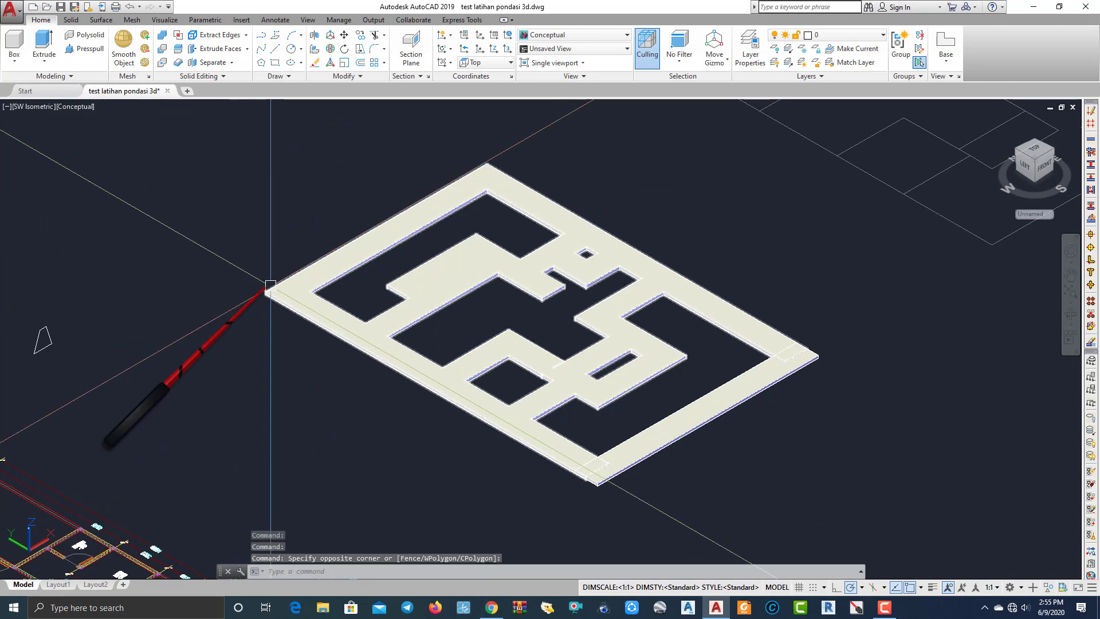
{"action": "middle_click_drag", "start_coordinate": [270, 285], "coordinate": [403, 181]}
{"action": "scroll", "coordinate": [410, 216], "scroll_direction": "down", "scroll_amount": 5}
{"action": "scroll", "coordinate": [272, 401], "scroll_direction": "up", "scroll_amount": 4}
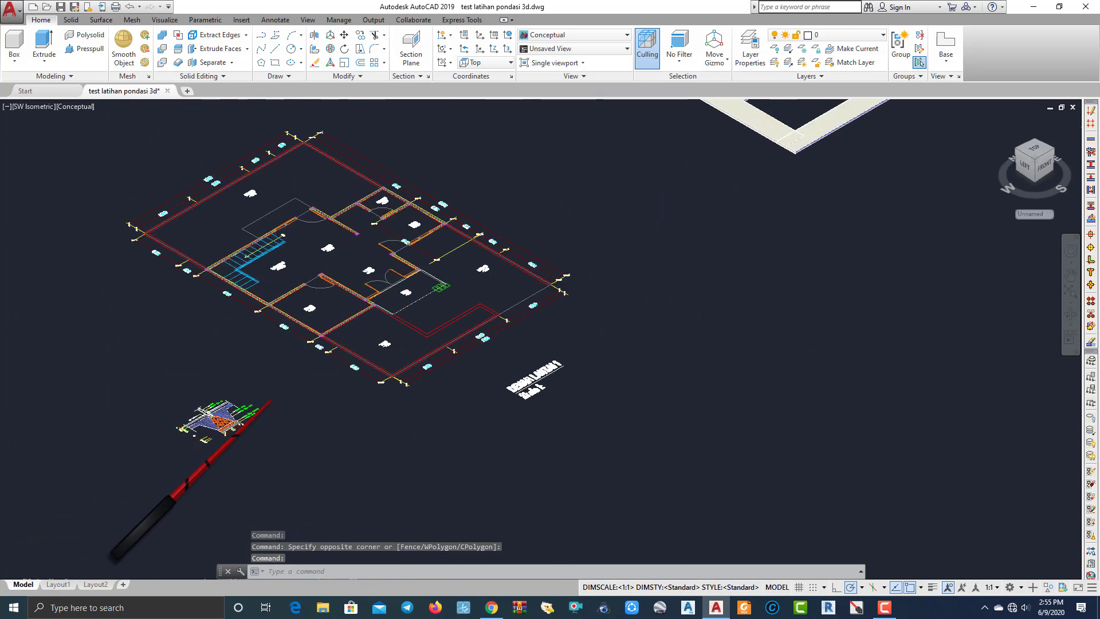
{"action": "scroll", "coordinate": [270, 400], "scroll_direction": "up", "scroll_amount": 6}
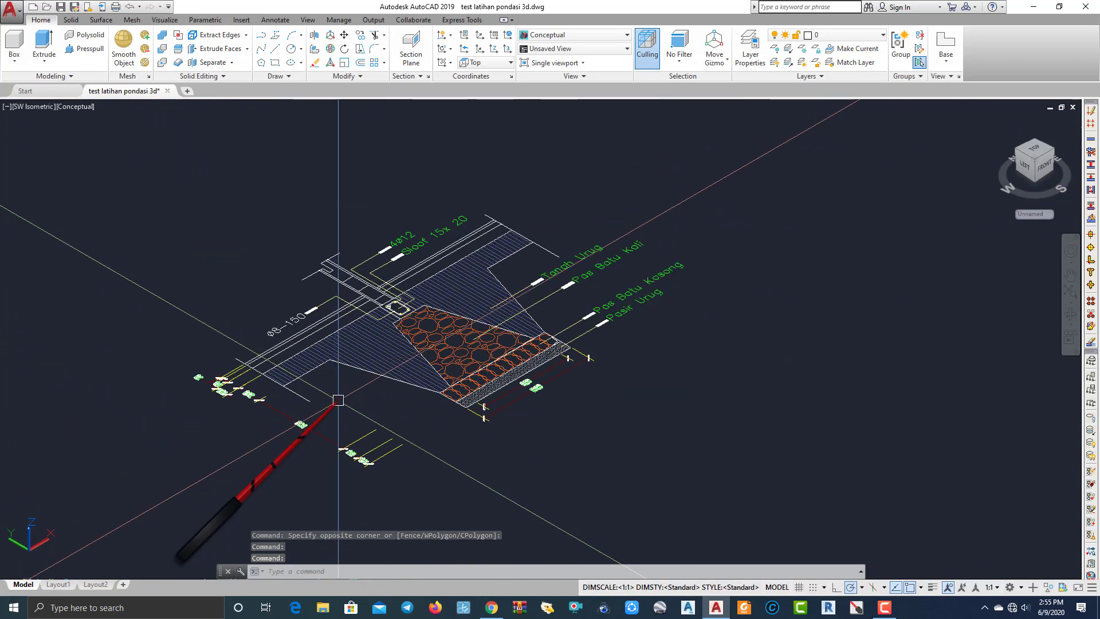
{"action": "scroll", "coordinate": [338, 400], "scroll_direction": "up", "scroll_amount": 2}
{"action": "scroll", "coordinate": [369, 365], "scroll_direction": "down", "scroll_amount": 6}
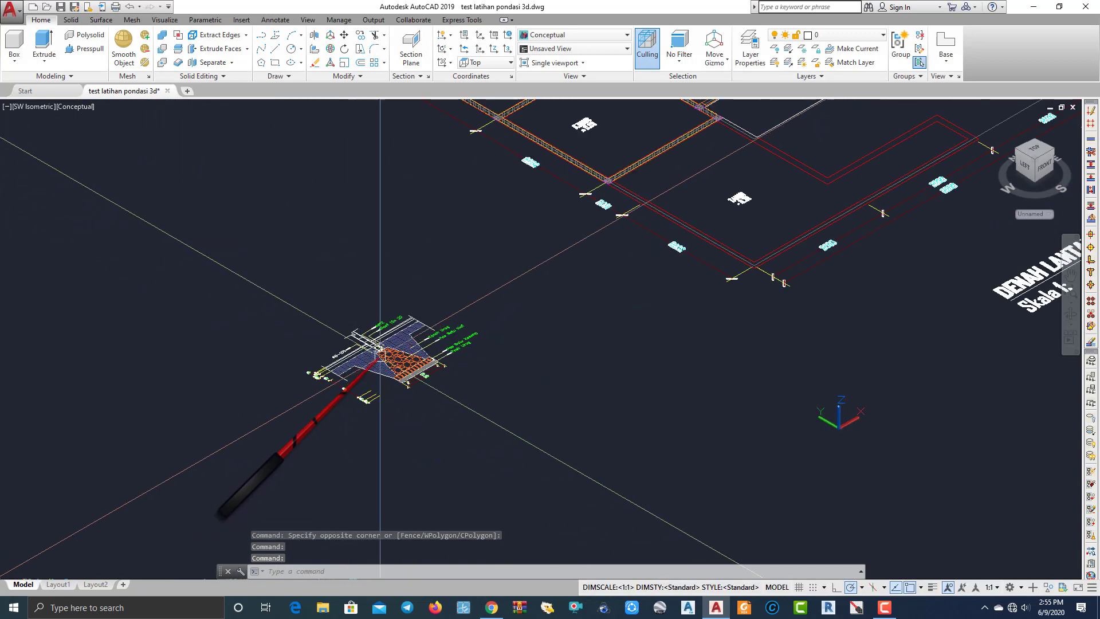
{"action": "scroll", "coordinate": [510, 256], "scroll_direction": "up", "scroll_amount": 6}
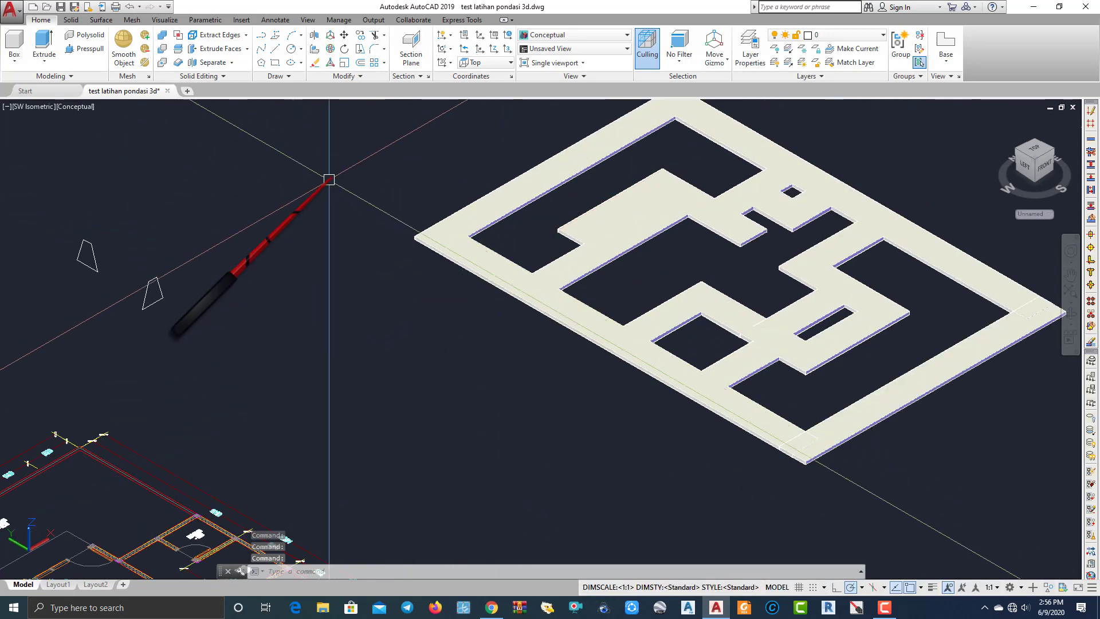
End object isolation to bring back the hidden foundation layer solids.
{"action": "right_click", "coordinate": [304, 196]}
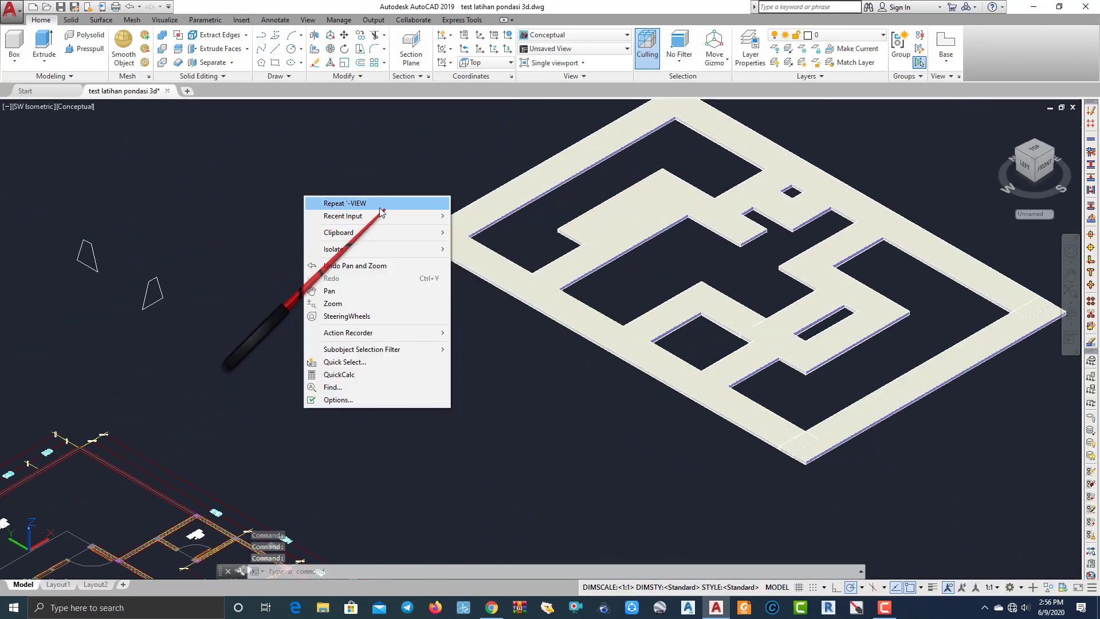
{"action": "mouse_move", "coordinate": [355, 252]}
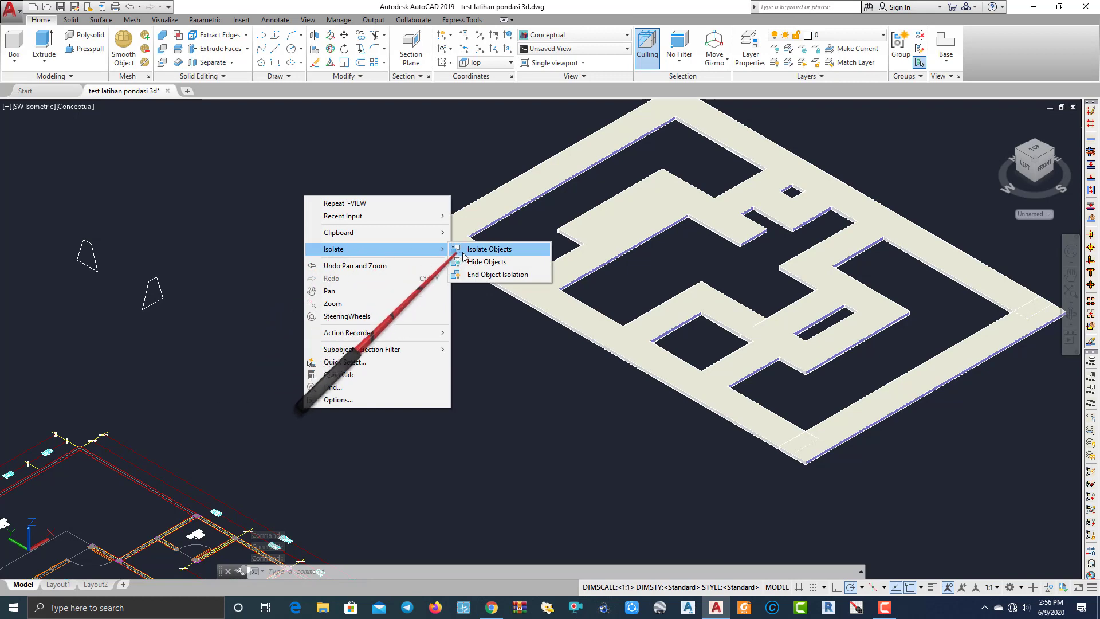
{"action": "left_click", "coordinate": [475, 275]}
{"action": "scroll", "coordinate": [417, 295], "scroll_direction": "up", "scroll_amount": 5}
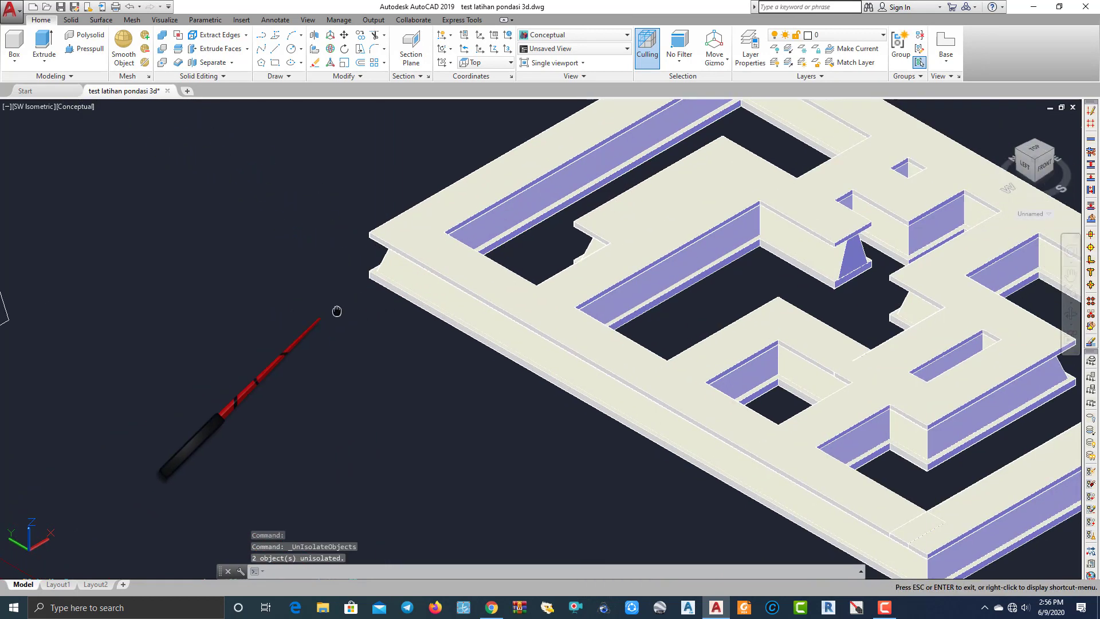
Try to move the Pasir Urug solid straight down from its top northwest corner to the bottom corner of the Batu Kosong layer.
{"action": "scroll", "coordinate": [100, 229], "scroll_direction": "up", "scroll_amount": 5}
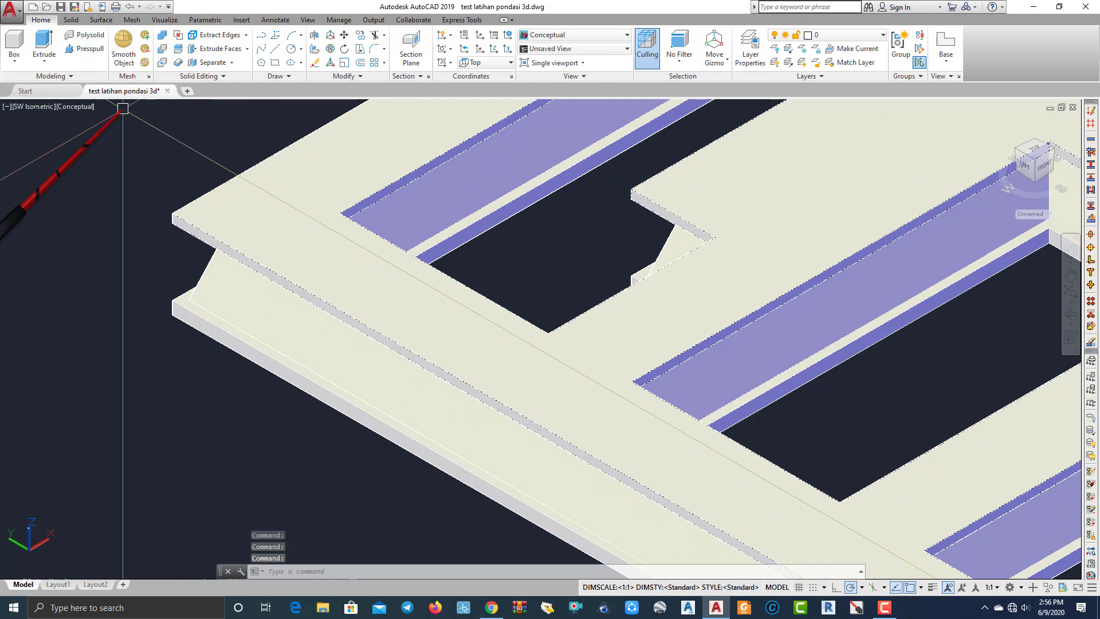
{"action": "key", "text": "Return"}
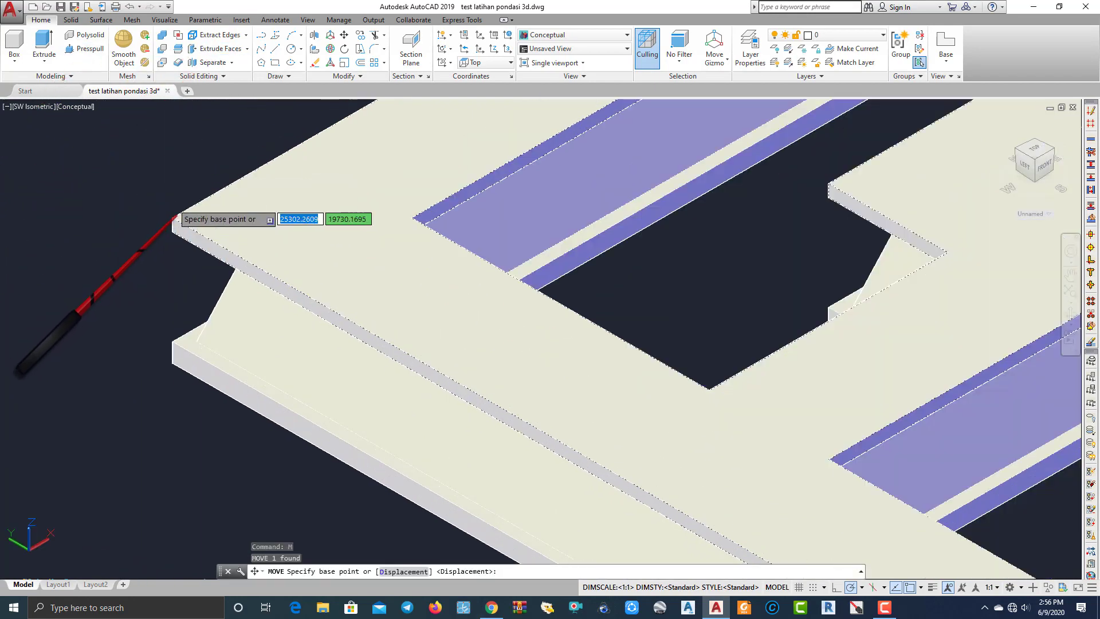
{"action": "left_click", "coordinate": [172, 222]}
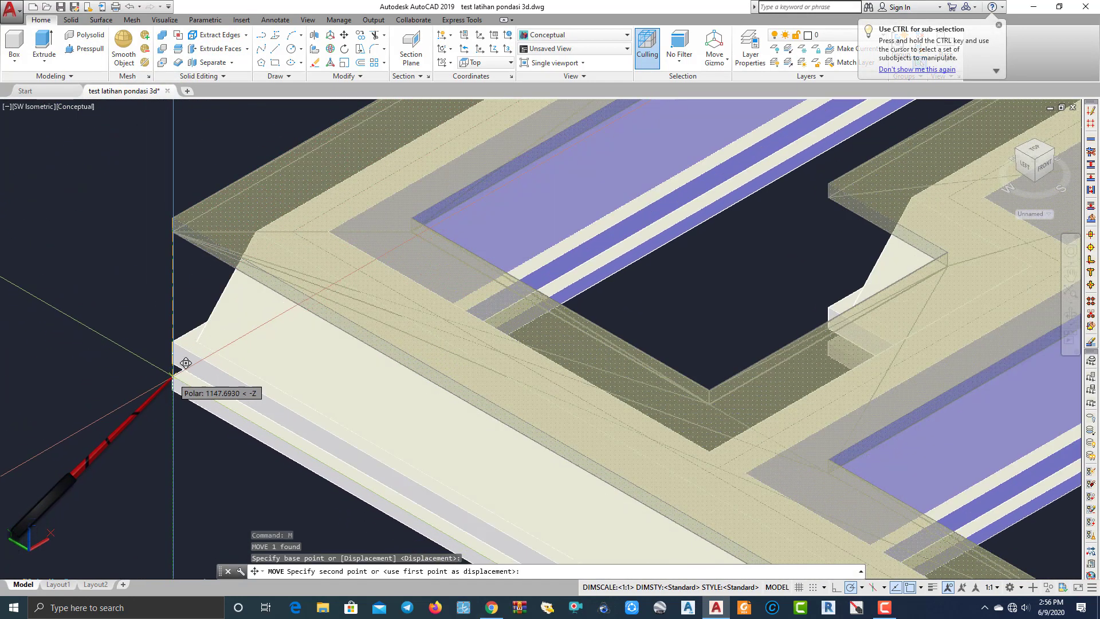
{"action": "left_click", "coordinate": [172, 363]}
{"action": "scroll", "coordinate": [141, 298], "scroll_direction": "down", "scroll_amount": 4}
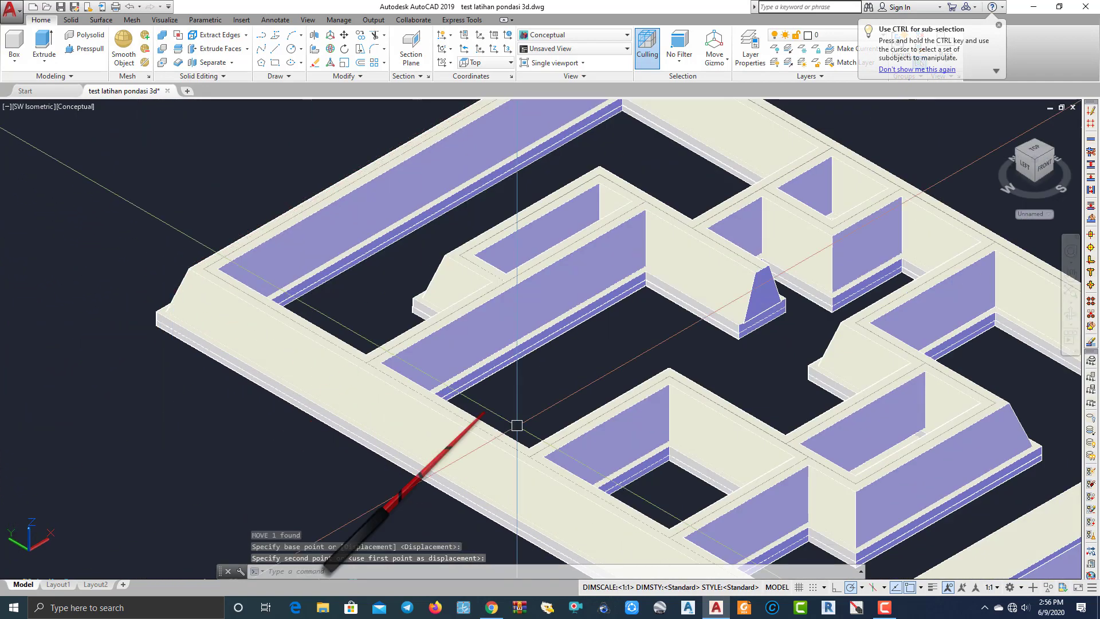
{"action": "middle_click_drag", "start_coordinate": [555, 443], "coordinate": [288, 288]}
{"action": "key", "text": "Escape"}
{"action": "scroll", "coordinate": [768, 437], "scroll_direction": "down", "scroll_amount": 5}
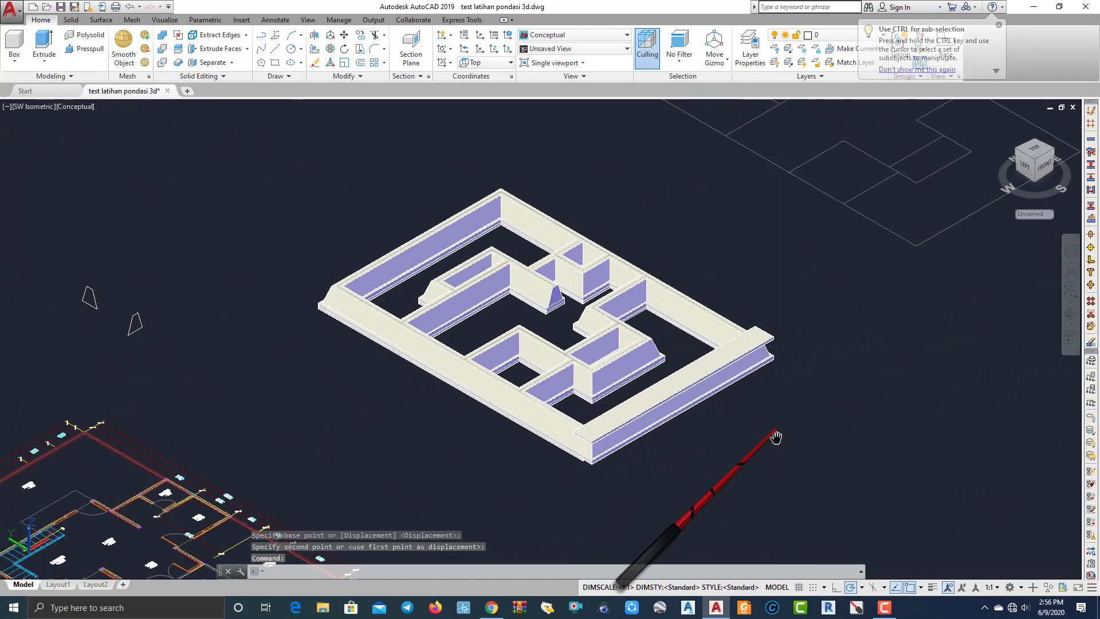
Undo the last move of the Pasir Urug solid.
{"action": "scroll", "coordinate": [738, 378], "scroll_direction": "up", "scroll_amount": 3}
{"action": "key", "text": "ctrl+z"}
{"action": "key", "text": "ctrl+z"}
{"action": "key", "text": "ctrl+z"}
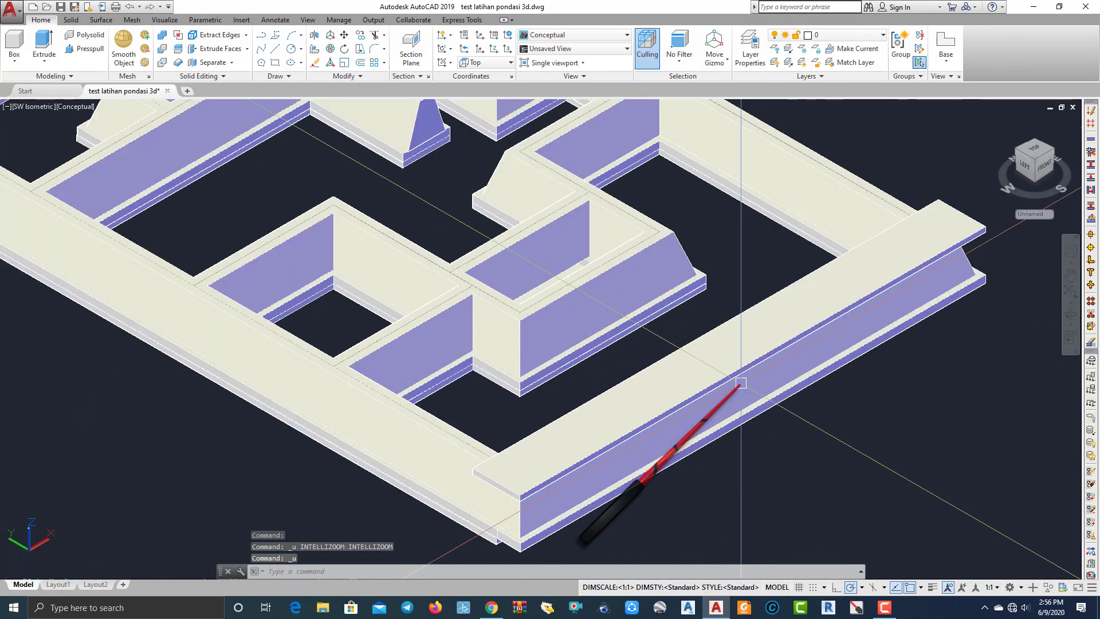
{"action": "key", "text": "ctrl+z"}
{"action": "key", "text": "ctrl+z"}
{"action": "key", "text": "ctrl+z"}
{"action": "key", "text": "ctrl+z"}
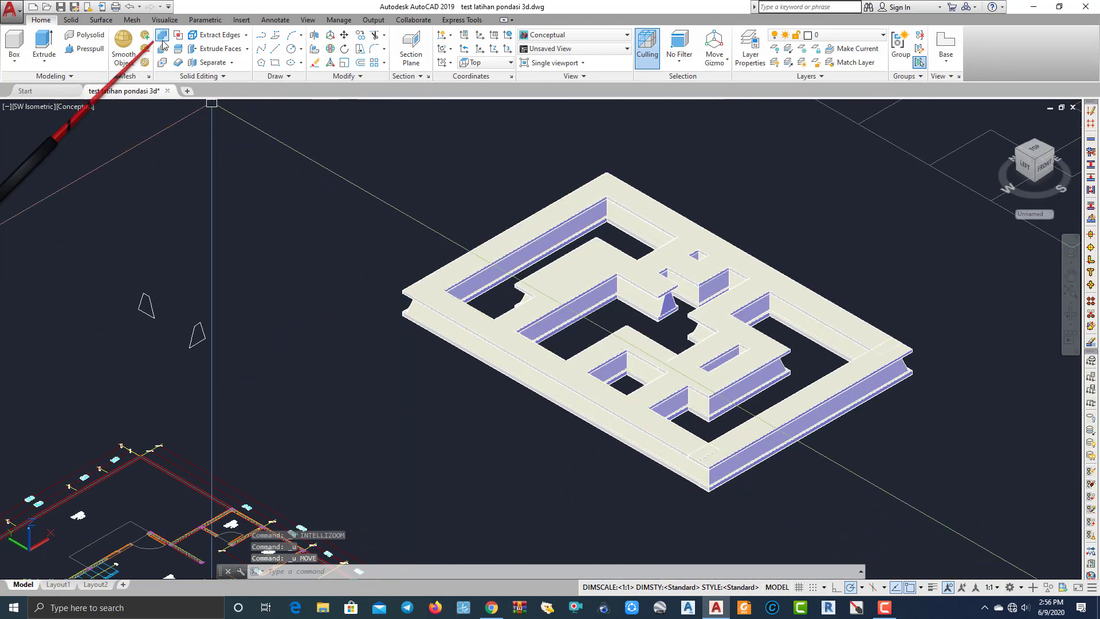
Unite the separate south perimeter strip with the rest of the Pasir Urug solid.
{"action": "left_click", "coordinate": [163, 36]}
{"action": "scroll", "coordinate": [842, 338], "scroll_direction": "up", "scroll_amount": 4}
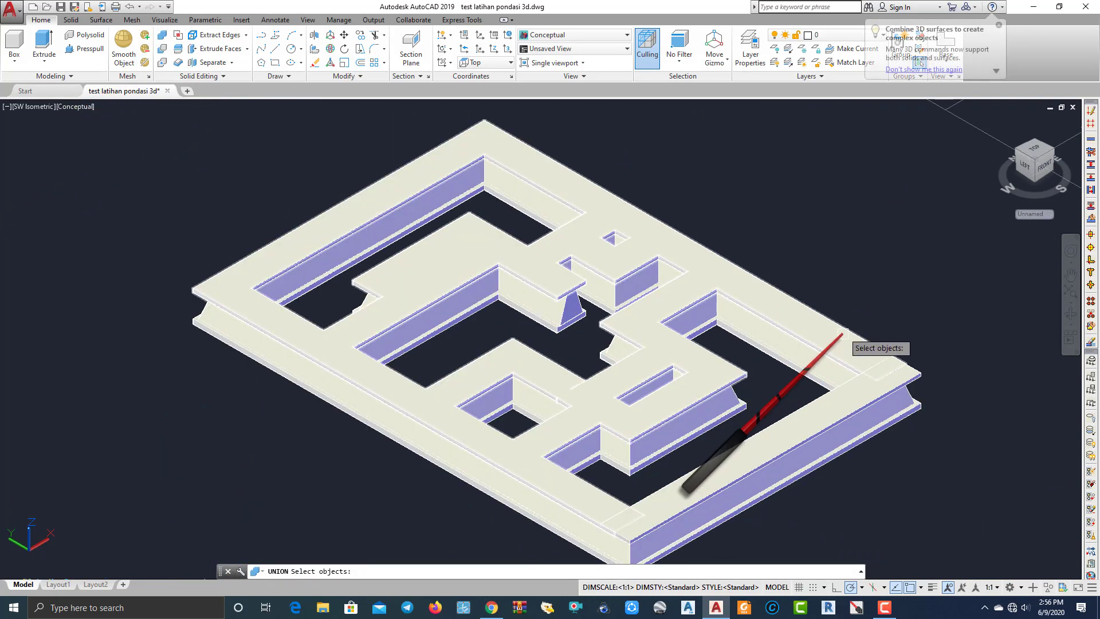
{"action": "left_click", "coordinate": [867, 390]}
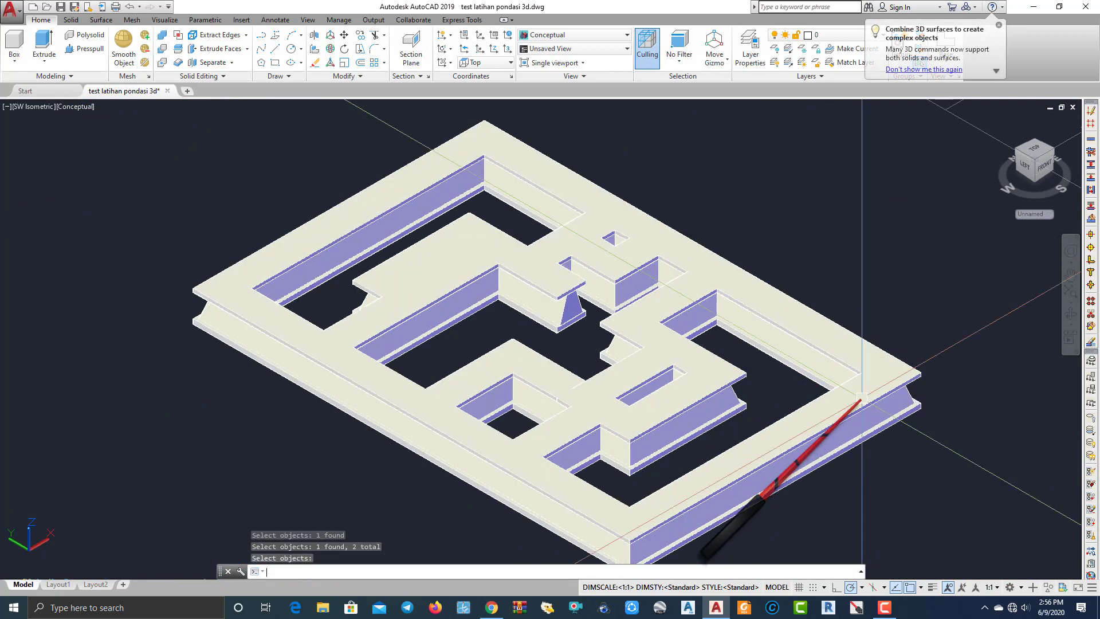
{"action": "key", "text": "Return"}
Move the complete Pasir Urug solid vertically from its top northwest corner to the foundation's bottom corner, seating it under the Batu Kosong layer.
{"action": "scroll", "coordinate": [619, 368], "scroll_direction": "up", "scroll_amount": 5}
{"action": "middle_click_drag", "start_coordinate": [319, 351], "coordinate": [339, 314]}
{"action": "type", "text": "M"}
{"action": "key", "text": "Return"}
{"action": "scroll", "coordinate": [454, 229], "scroll_direction": "up", "scroll_amount": 3}
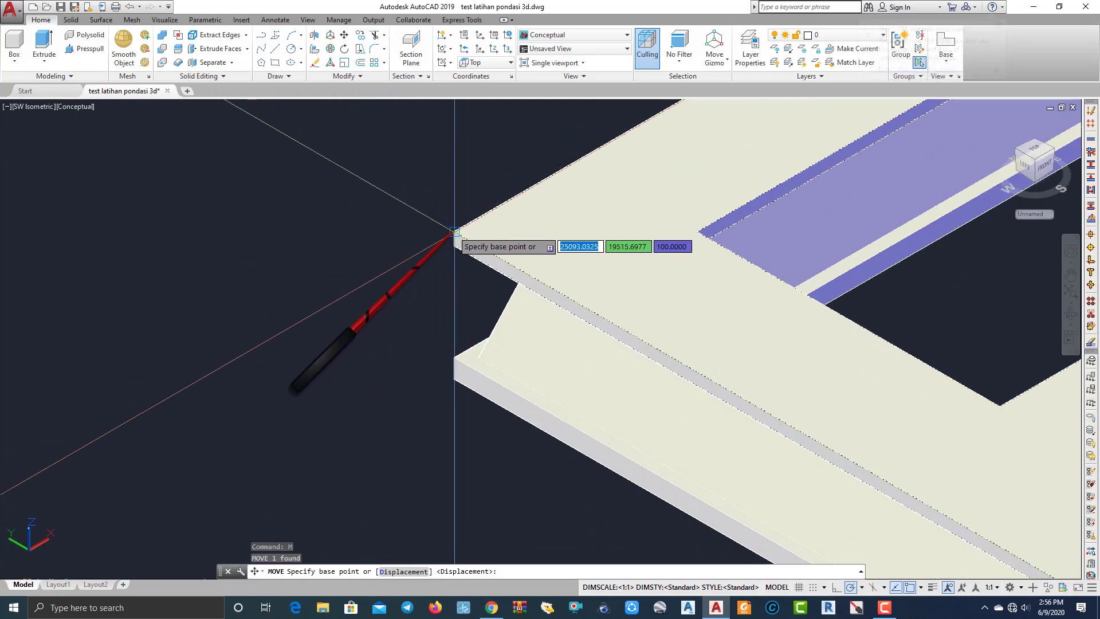
{"action": "left_click", "coordinate": [454, 231]}
{"action": "scroll", "coordinate": [467, 361], "scroll_direction": "up", "scroll_amount": 2}
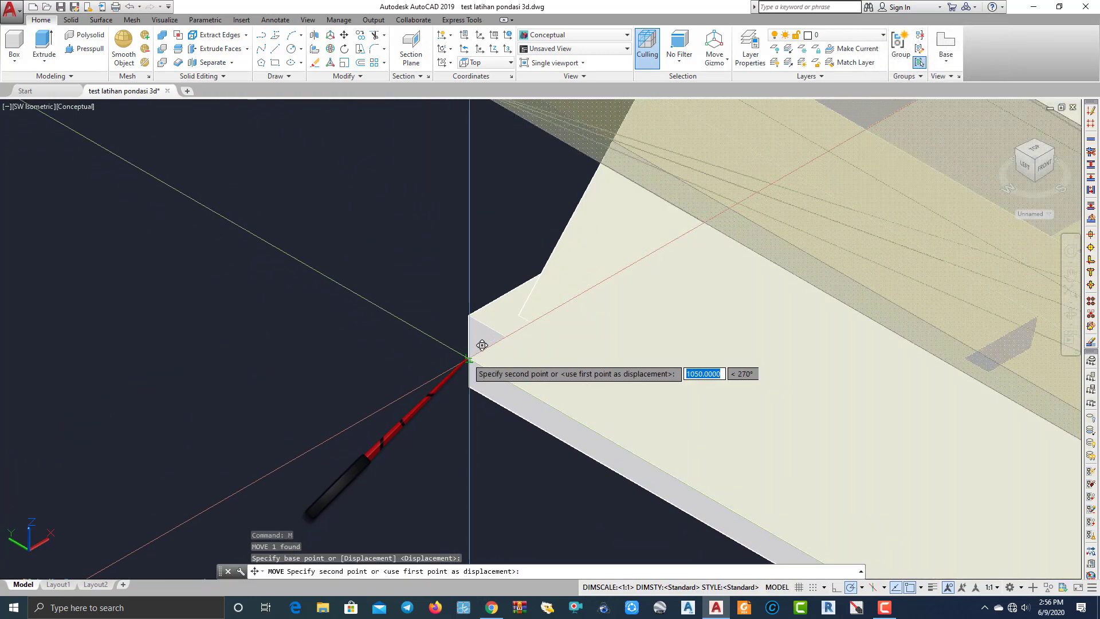
{"action": "scroll", "coordinate": [468, 360], "scroll_direction": "down", "scroll_amount": 5}
{"action": "left_click", "coordinate": [467, 344]}
{"action": "scroll", "coordinate": [337, 314], "scroll_direction": "down", "scroll_amount": 3}
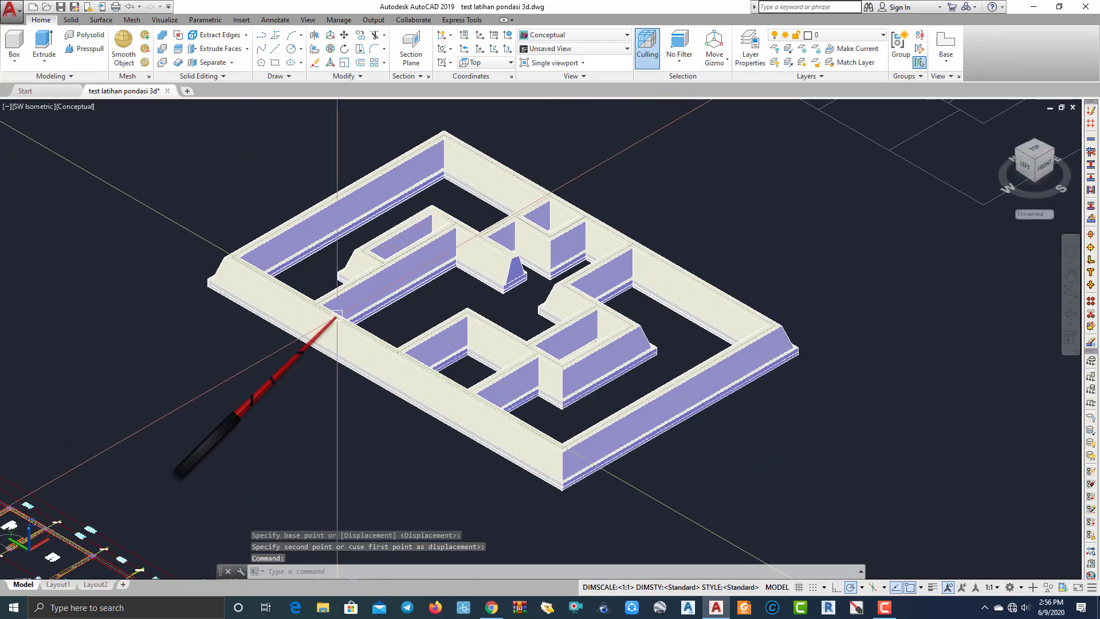
Set the visual style to Realistic and view the foundation layers up close at the northwest corner.
{"action": "left_click", "coordinate": [80, 107]}
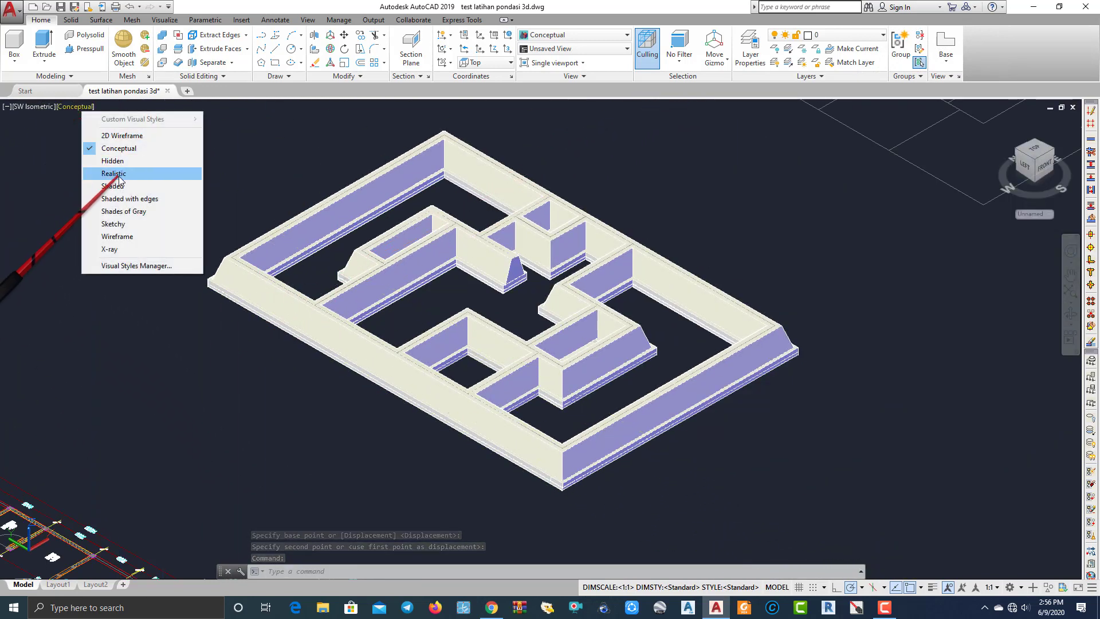
{"action": "left_click", "coordinate": [117, 173]}
{"action": "scroll", "coordinate": [287, 269], "scroll_direction": "up", "scroll_amount": 8}
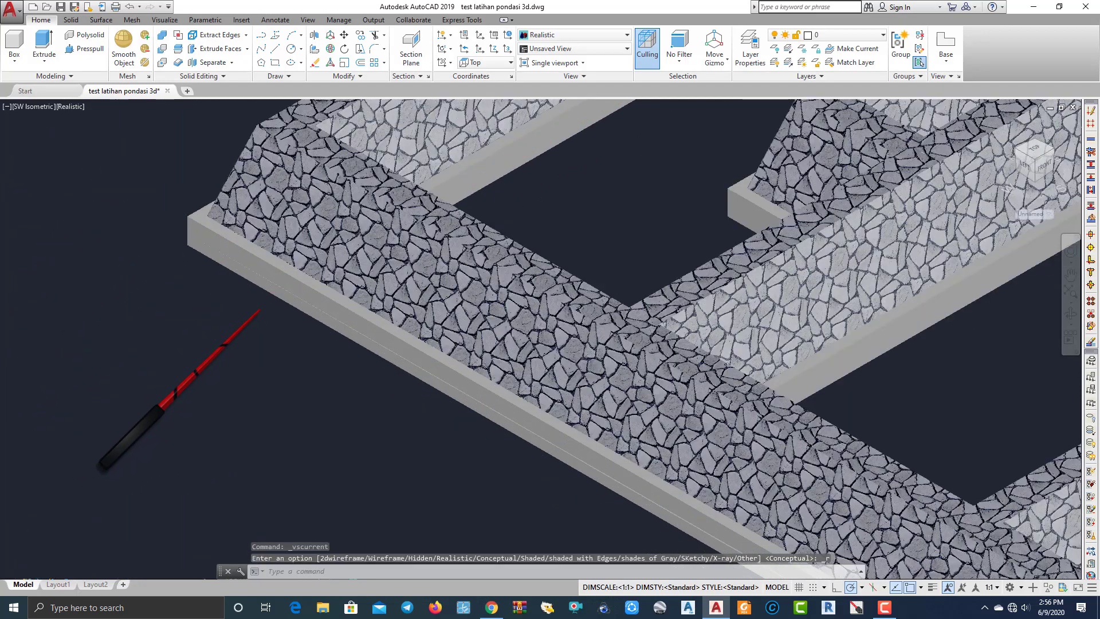
{"action": "scroll", "coordinate": [322, 312], "scroll_direction": "down", "scroll_amount": 6}
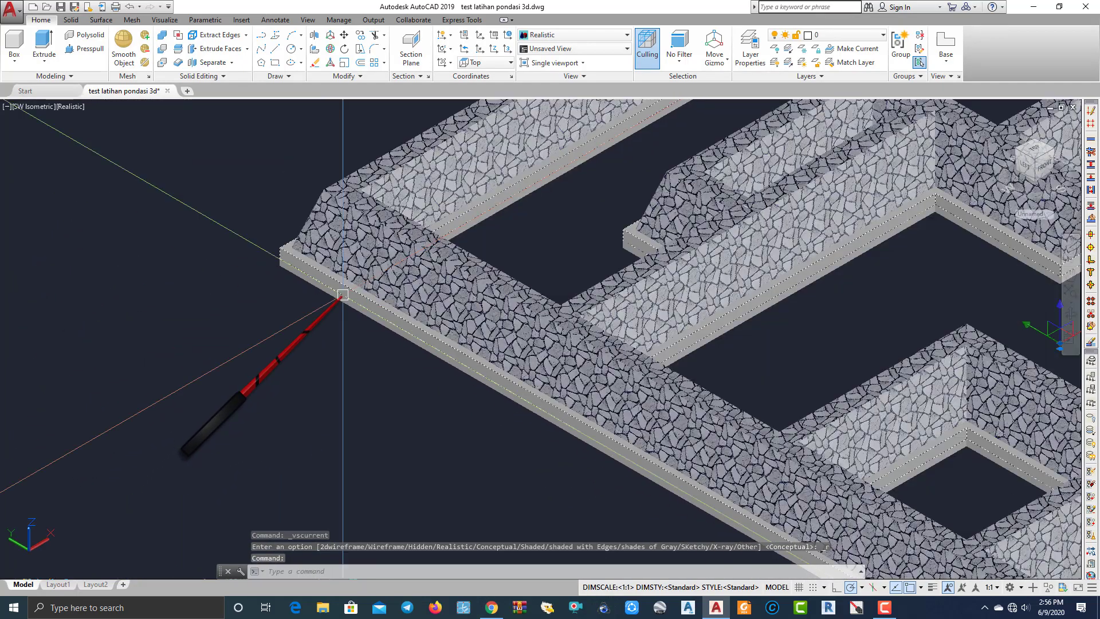
Bring the whole foundation into view and set the visual style to Realistic.
{"action": "scroll", "coordinate": [355, 309], "scroll_direction": "down", "scroll_amount": 3}
{"action": "key", "text": "Escape"}
{"action": "scroll", "coordinate": [344, 312], "scroll_direction": "down", "scroll_amount": 3}
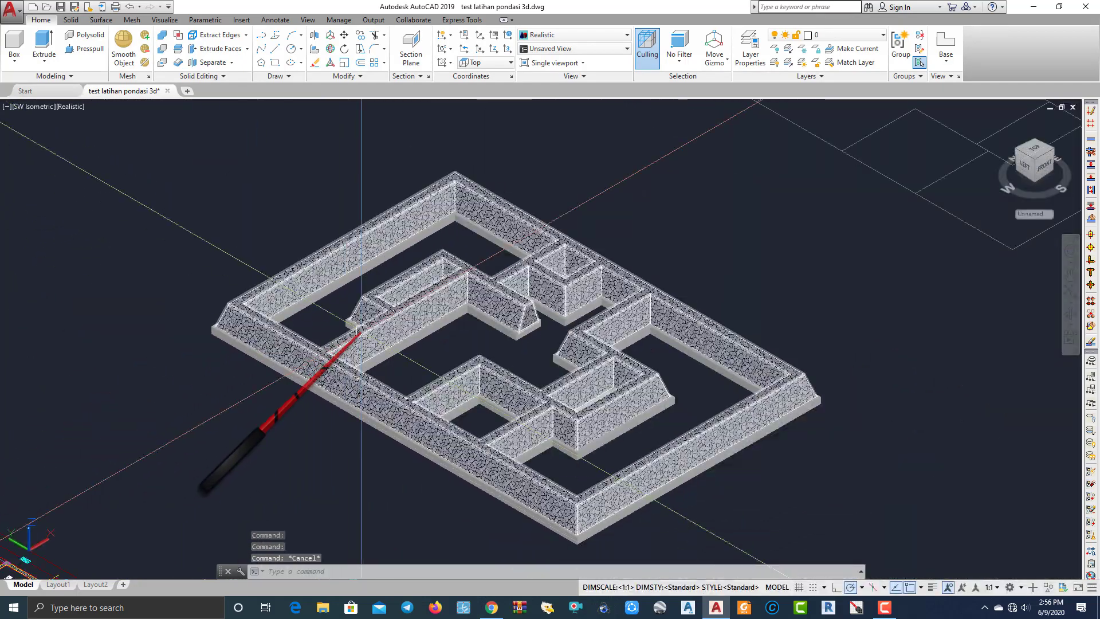
{"action": "scroll", "coordinate": [322, 312], "scroll_direction": "up", "scroll_amount": 2}
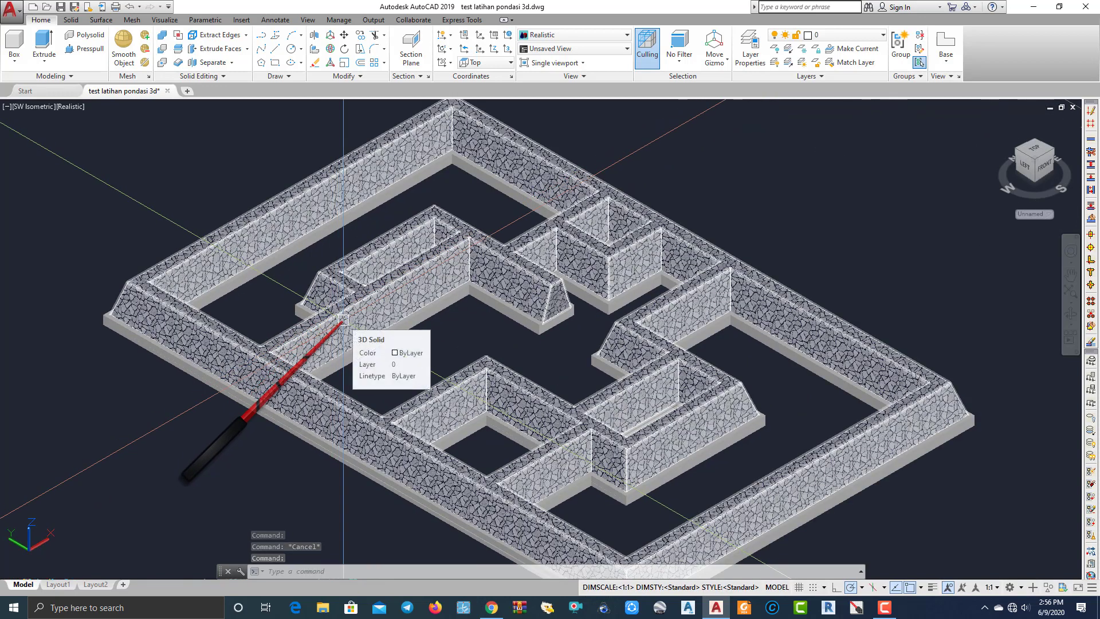
{"action": "left_click", "coordinate": [69, 107]}
{"action": "left_click", "coordinate": [103, 174]}
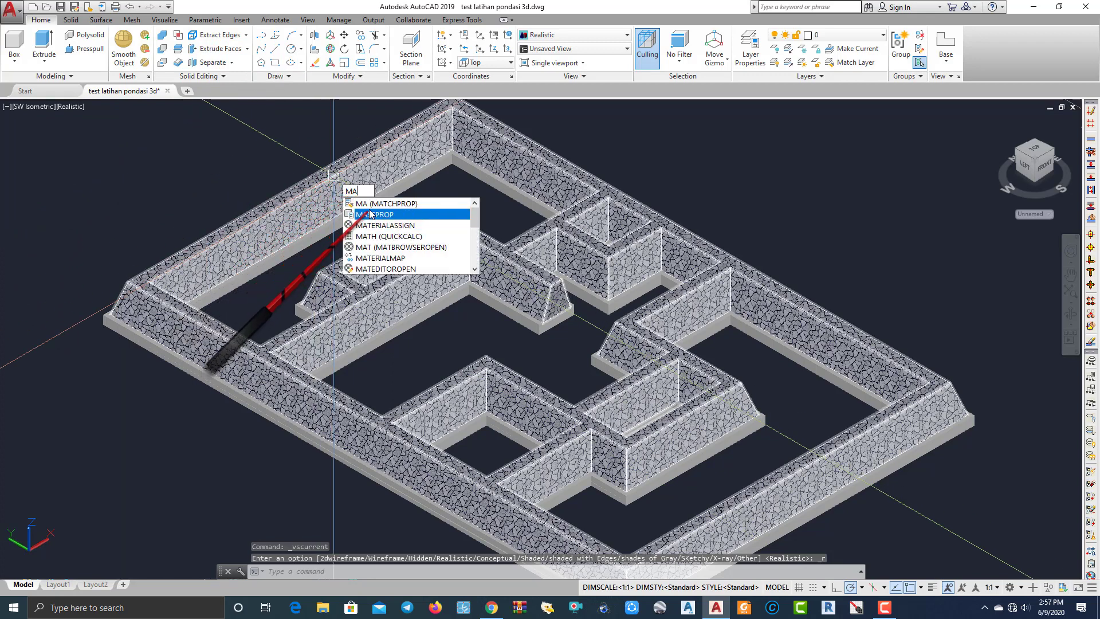
Open the Materials Browser and show the document materials as thumbnails.
{"action": "type", "text": "MAT"}
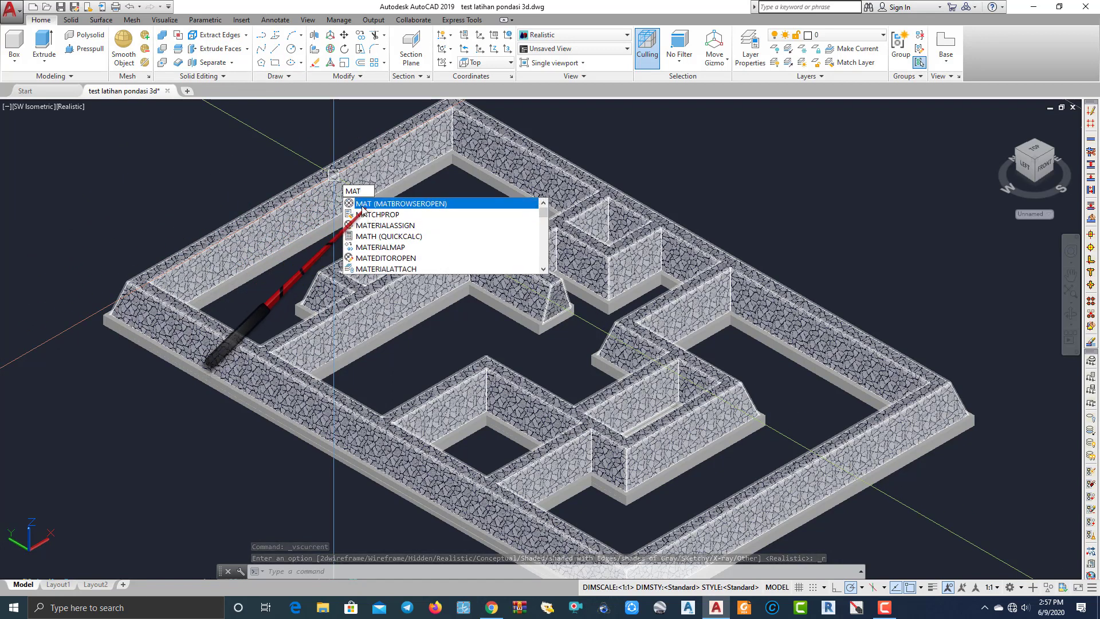
{"action": "left_click", "coordinate": [364, 203]}
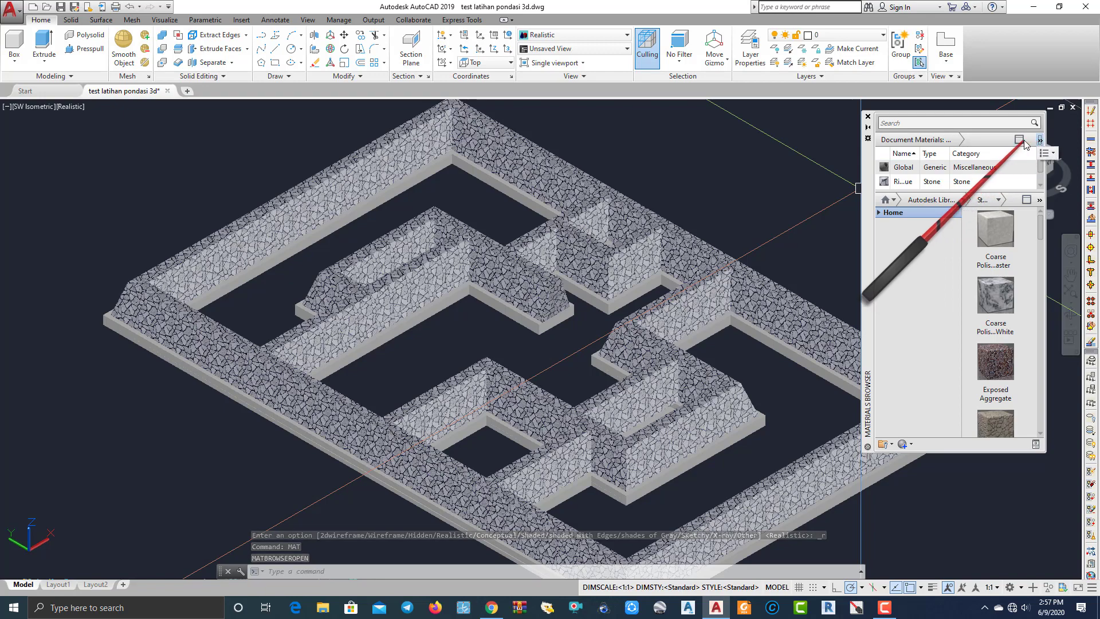
{"action": "left_click", "coordinate": [1038, 140]}
{"action": "left_click", "coordinate": [1044, 153]}
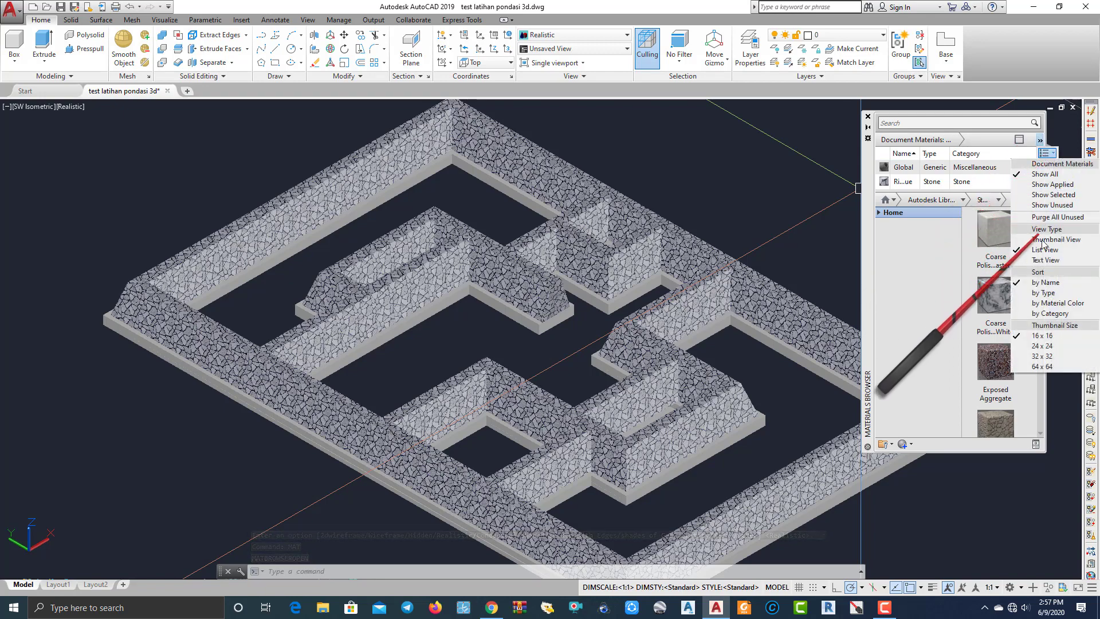
{"action": "left_click", "coordinate": [1064, 223]}
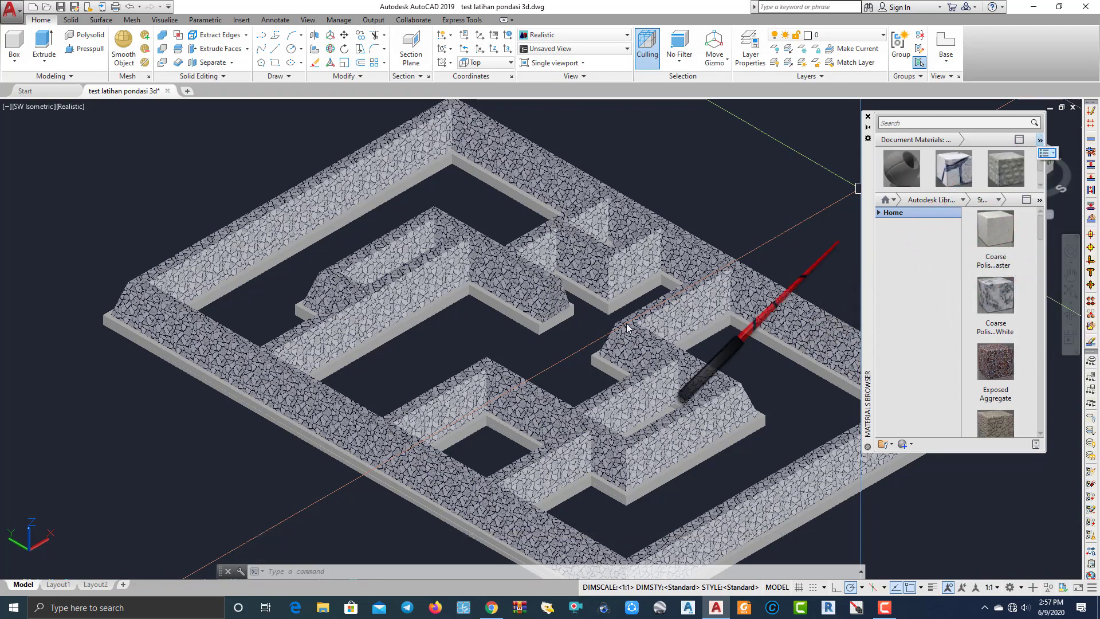
Apply the Riverstone document material to the Batu Kosong layer directly beneath the stone foundation walls.
{"action": "scroll", "coordinate": [514, 331], "scroll_direction": "up", "scroll_amount": 2}
{"action": "scroll", "coordinate": [554, 332], "scroll_direction": "up", "scroll_amount": 3}
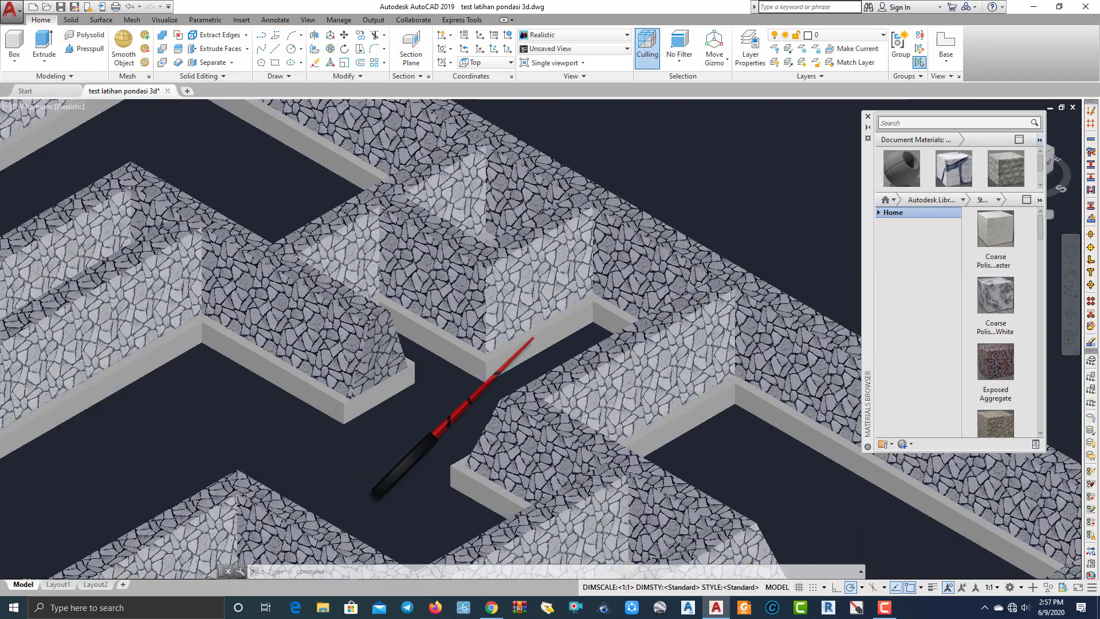
{"action": "scroll", "coordinate": [504, 338], "scroll_direction": "up", "scroll_amount": 3}
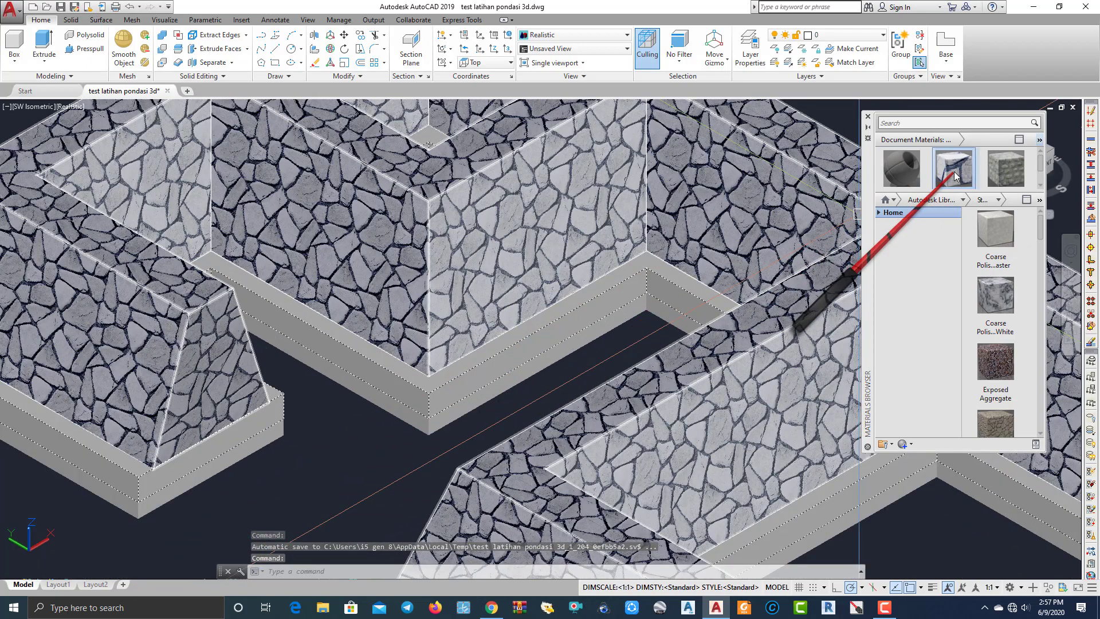
{"action": "scroll", "coordinate": [367, 401], "scroll_direction": "up", "scroll_amount": 5}
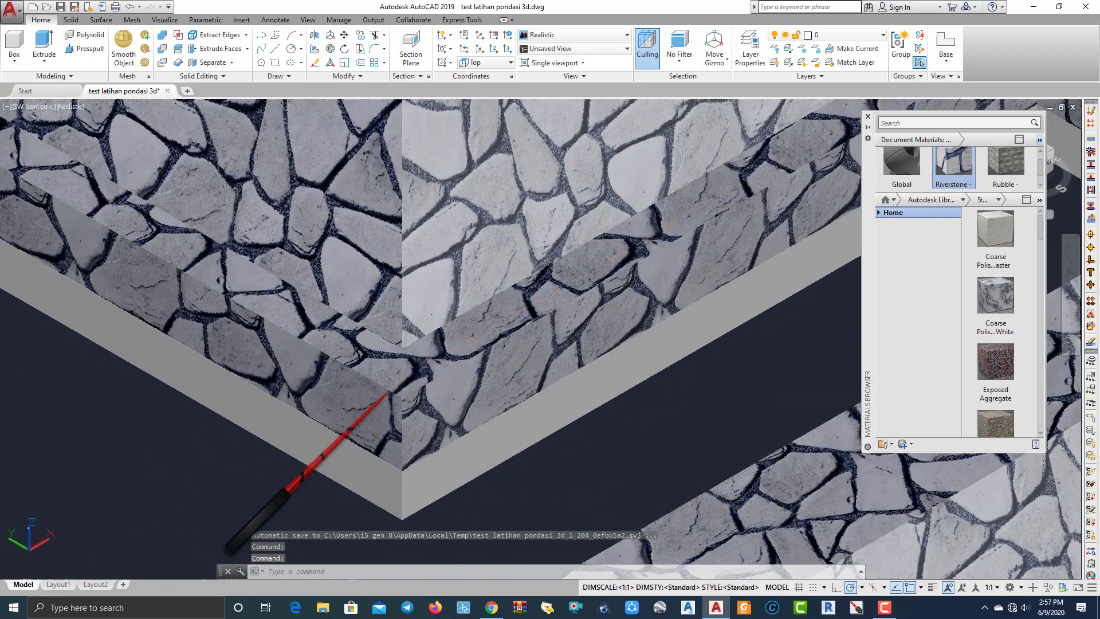
{"action": "scroll", "coordinate": [356, 387], "scroll_direction": "down", "scroll_amount": 4}
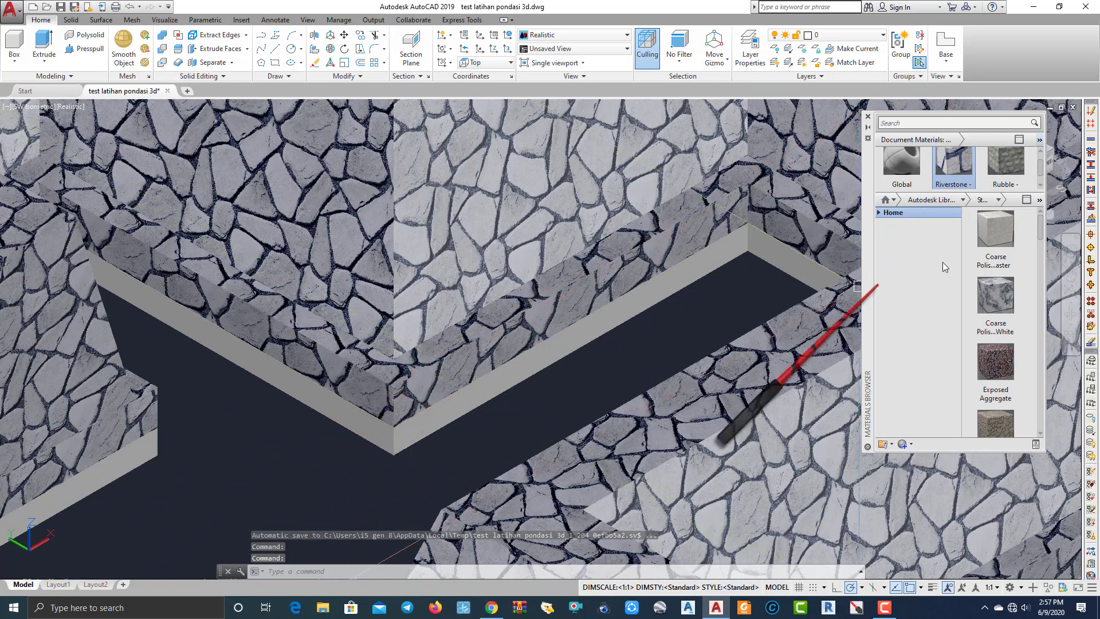
Browse the Stone and Concrete categories of the Autodesk Library for a material suited to the Pasir Urug layer.
{"action": "scroll", "coordinate": [996, 343], "scroll_direction": "down", "scroll_amount": 3}
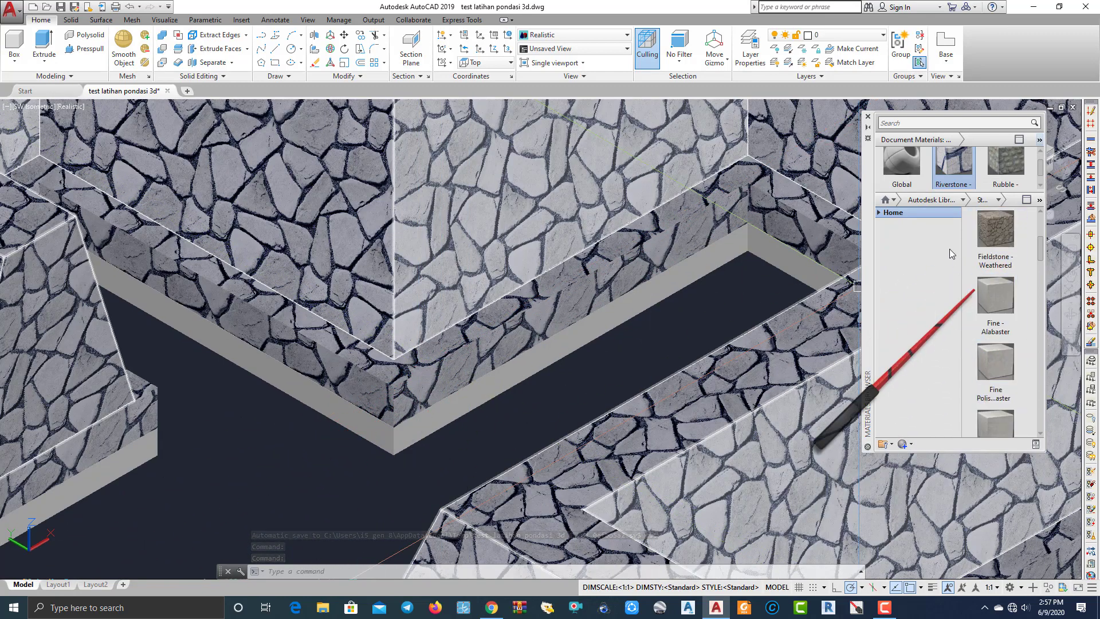
{"action": "left_click", "coordinate": [961, 200]}
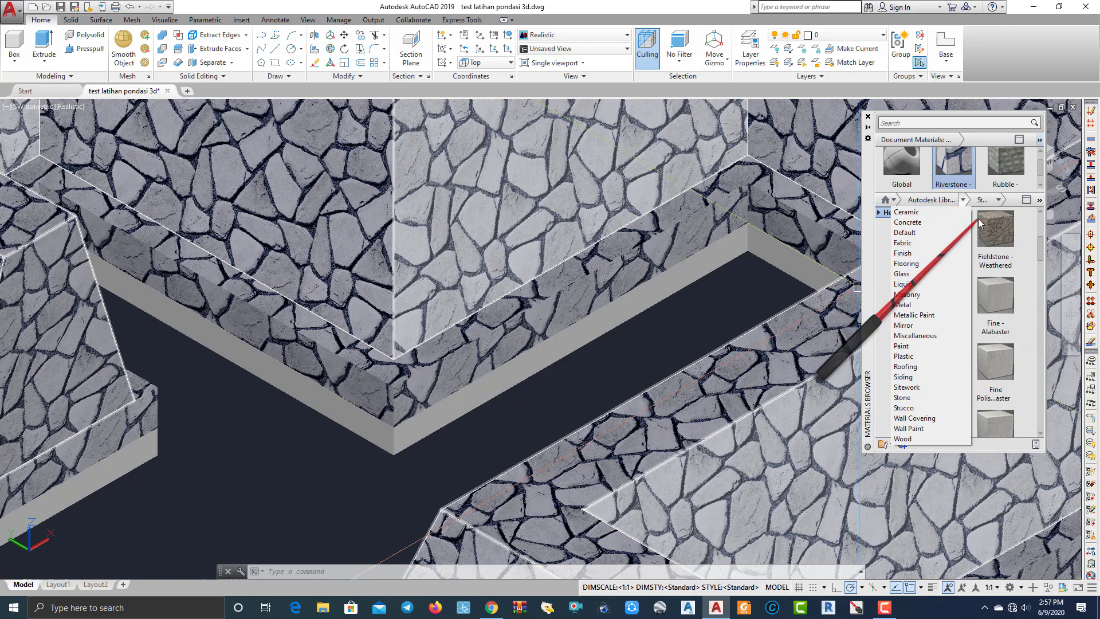
{"action": "left_click", "coordinate": [907, 397]}
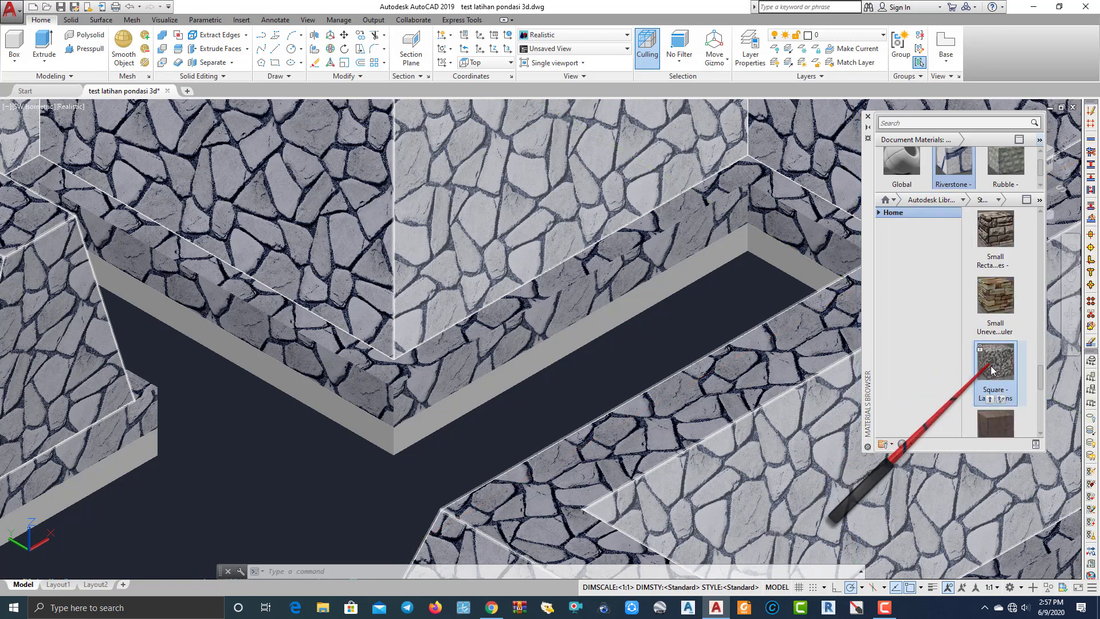
{"action": "scroll", "coordinate": [991, 369], "scroll_direction": "up", "scroll_amount": 10}
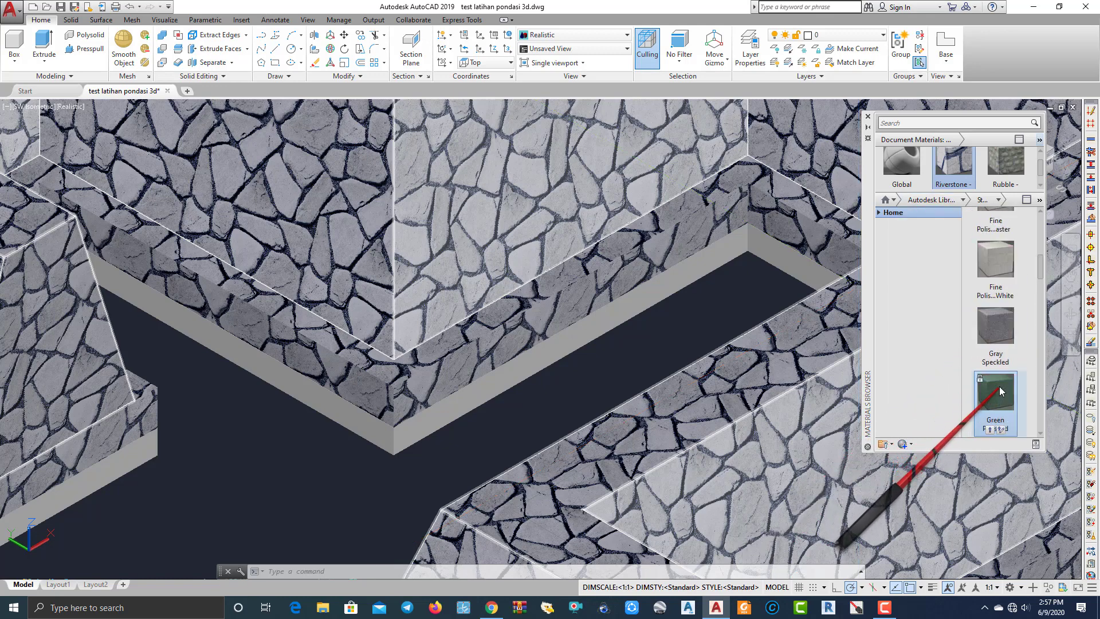
{"action": "scroll", "coordinate": [1000, 391], "scroll_direction": "up", "scroll_amount": 5}
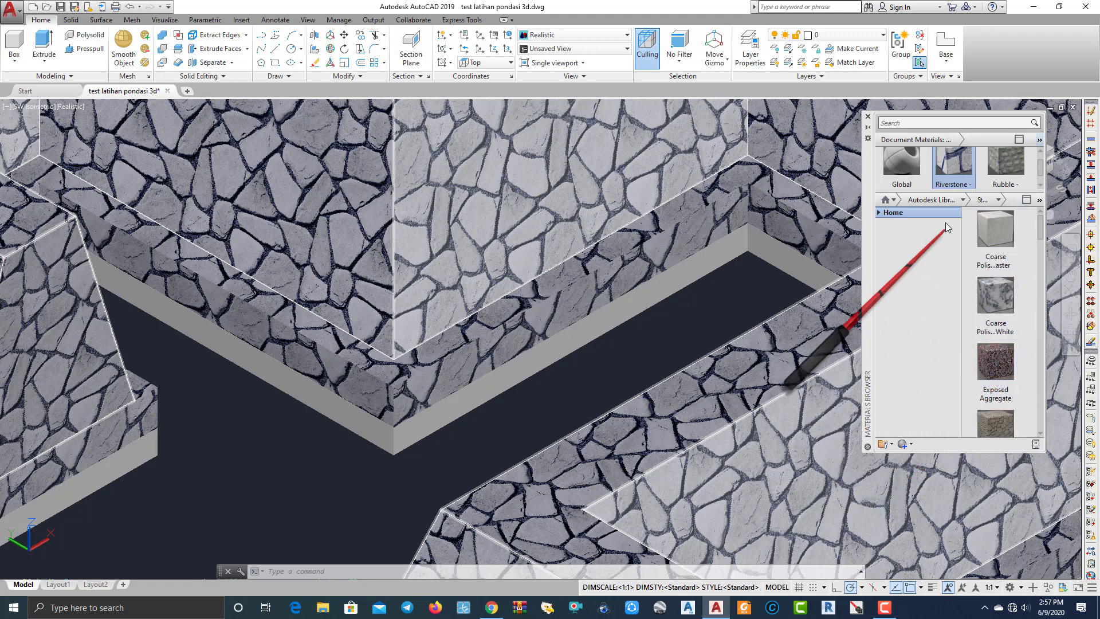
{"action": "left_click", "coordinate": [962, 200]}
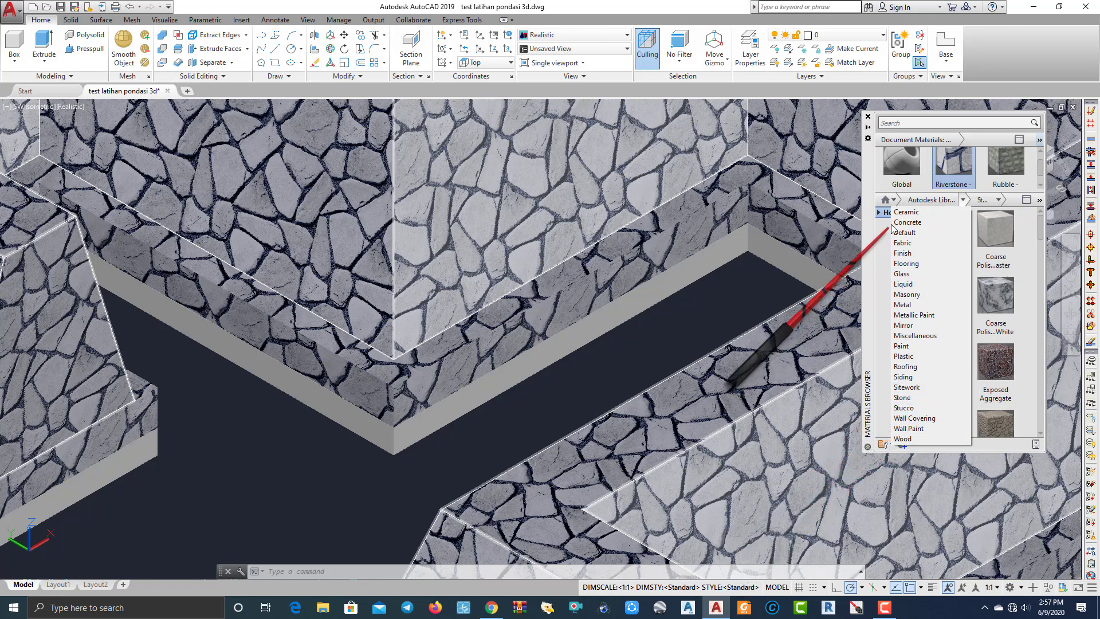
{"action": "left_click", "coordinate": [908, 226]}
{"action": "scroll", "coordinate": [999, 367], "scroll_direction": "down", "scroll_amount": 5}
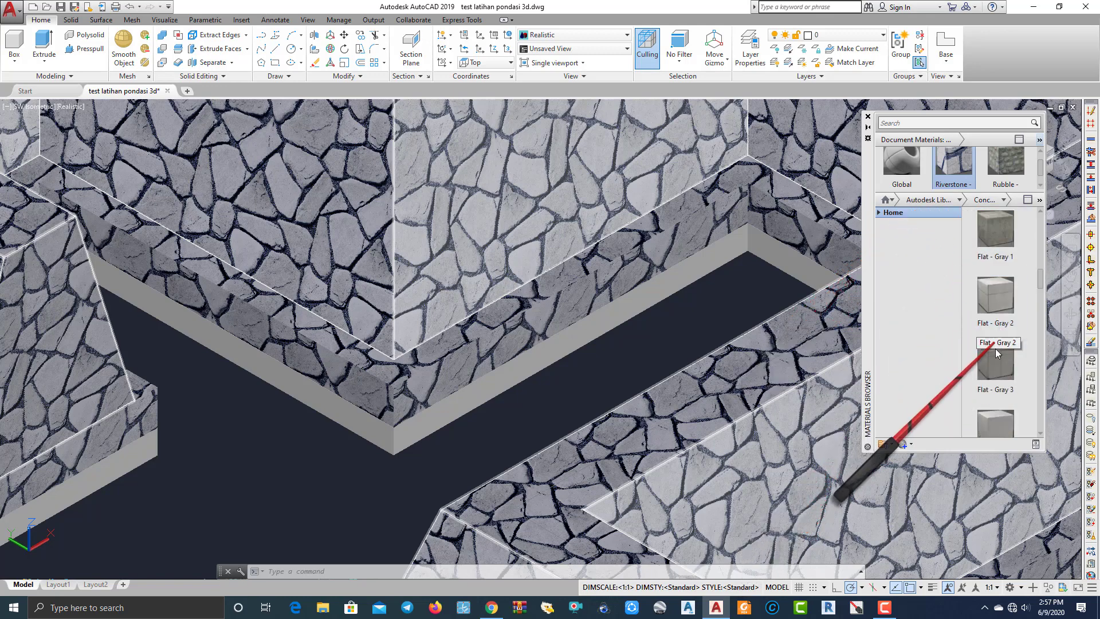
{"action": "scroll", "coordinate": [1000, 387], "scroll_direction": "down", "scroll_amount": 6}
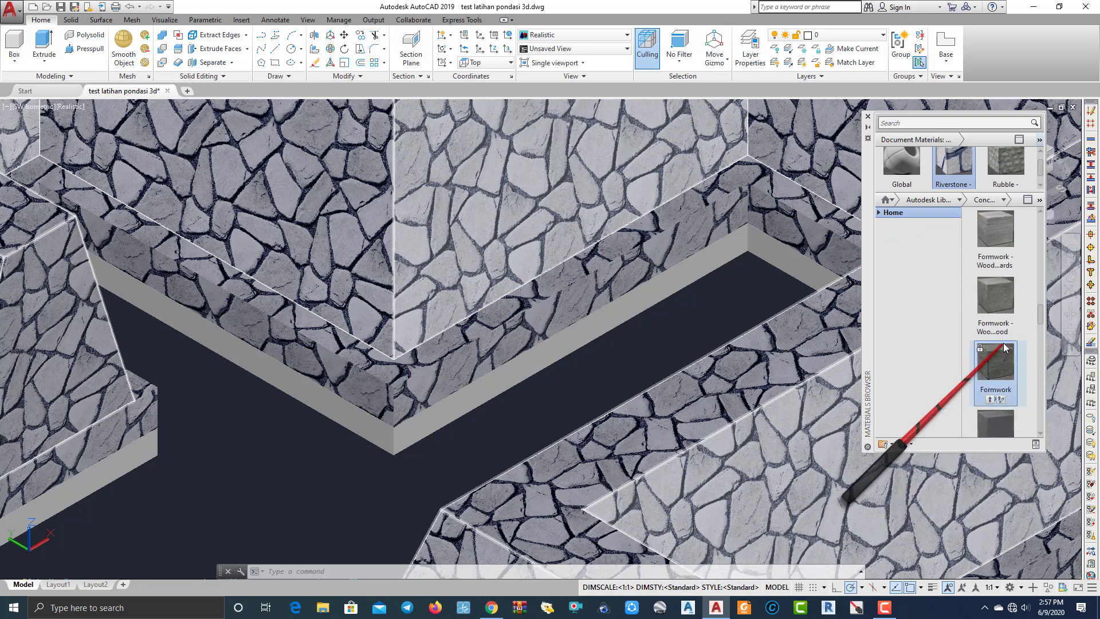
{"action": "scroll", "coordinate": [916, 172], "scroll_direction": "up", "scroll_amount": 1}
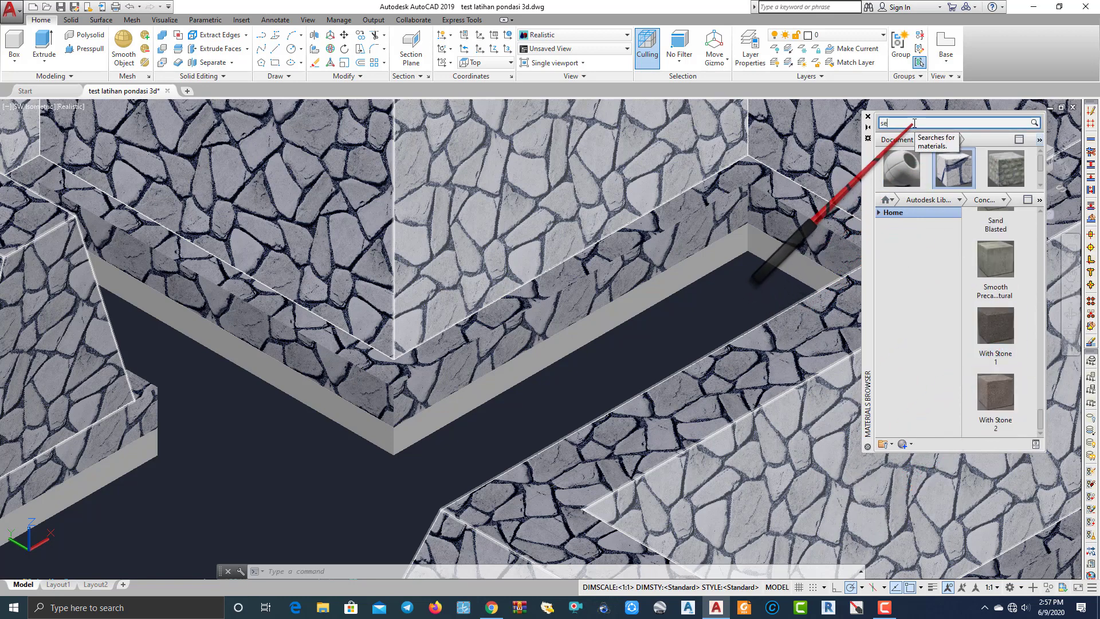
Search the materials for "send" and clear the search term.
{"action": "type", "text": "n"}
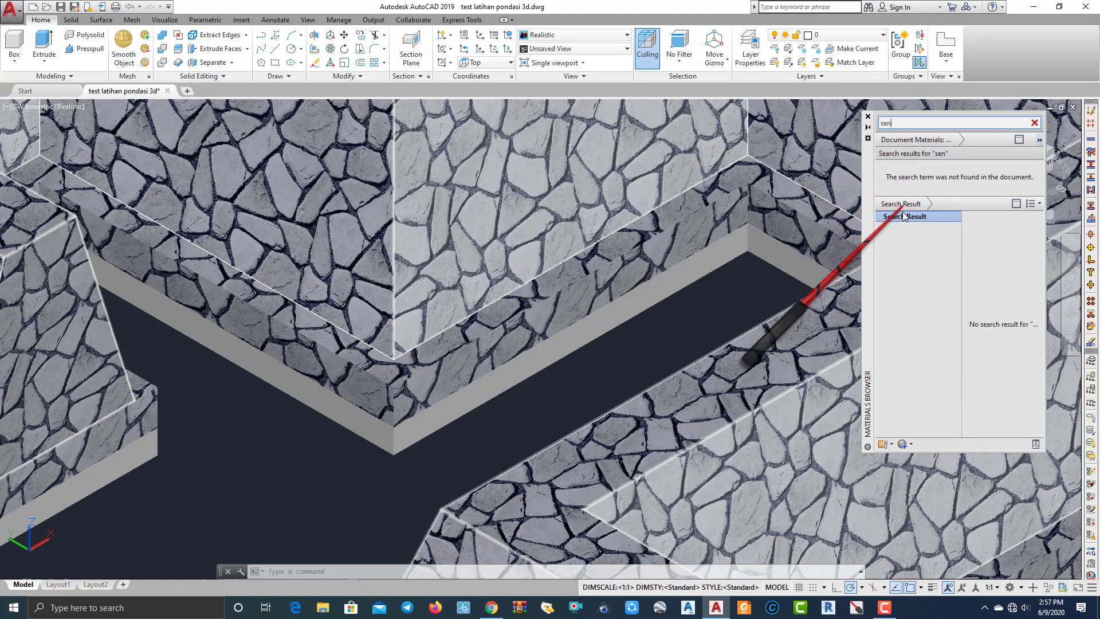
{"action": "type", "text": "d"}
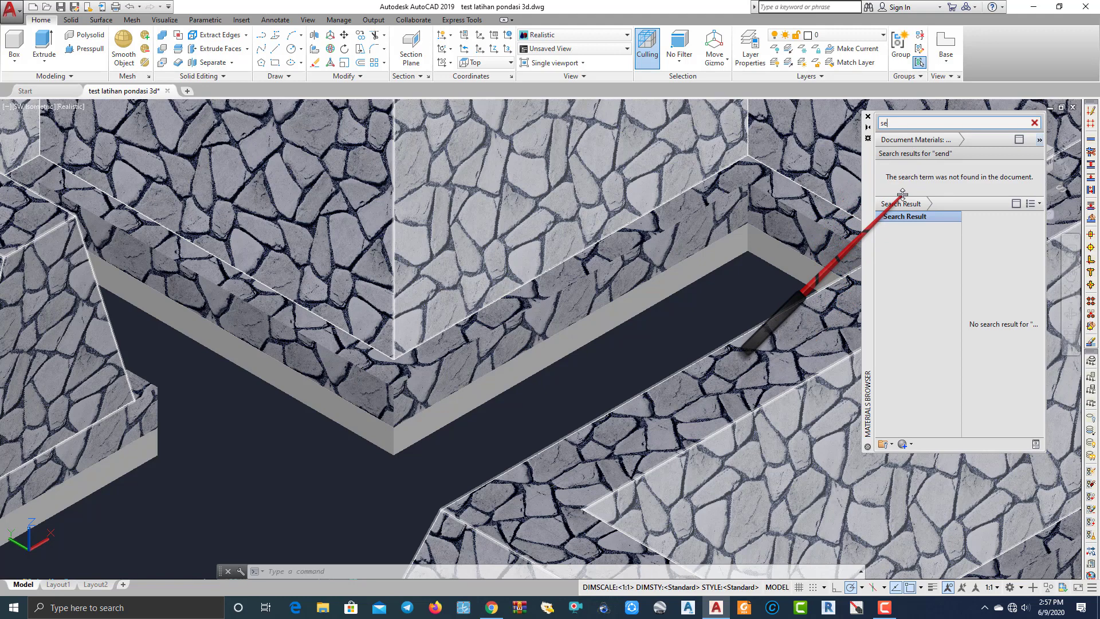
{"action": "key", "text": "BackSpace"}
{"action": "key", "text": "BackSpace"}
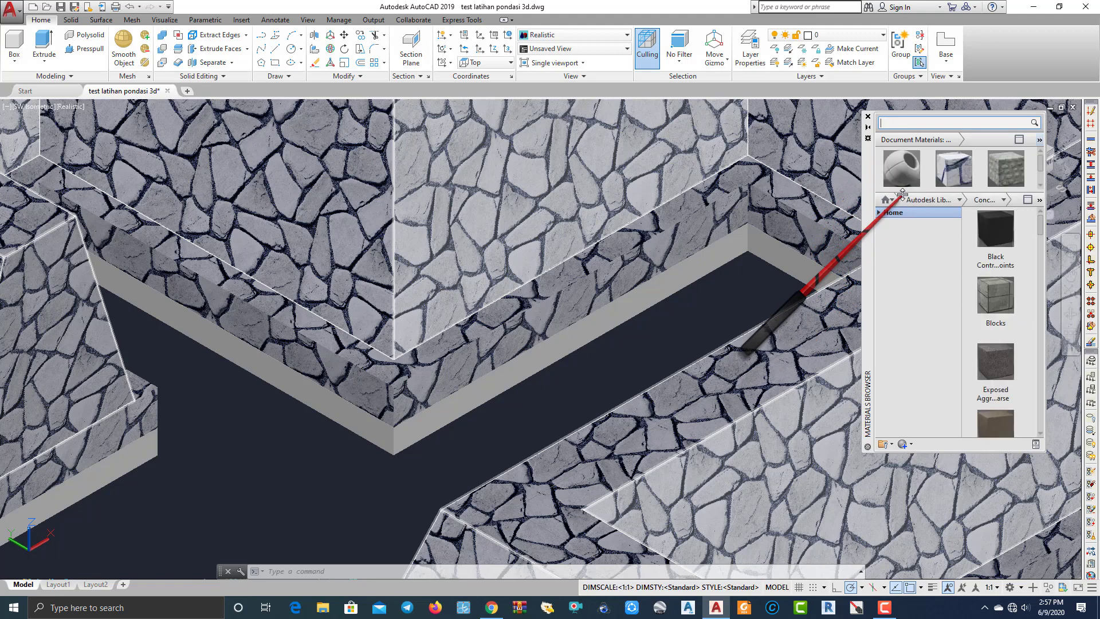
Examine the materials in the Sitework category of the Autodesk Library for a sand or soil finish.
{"action": "left_click", "coordinate": [958, 199]}
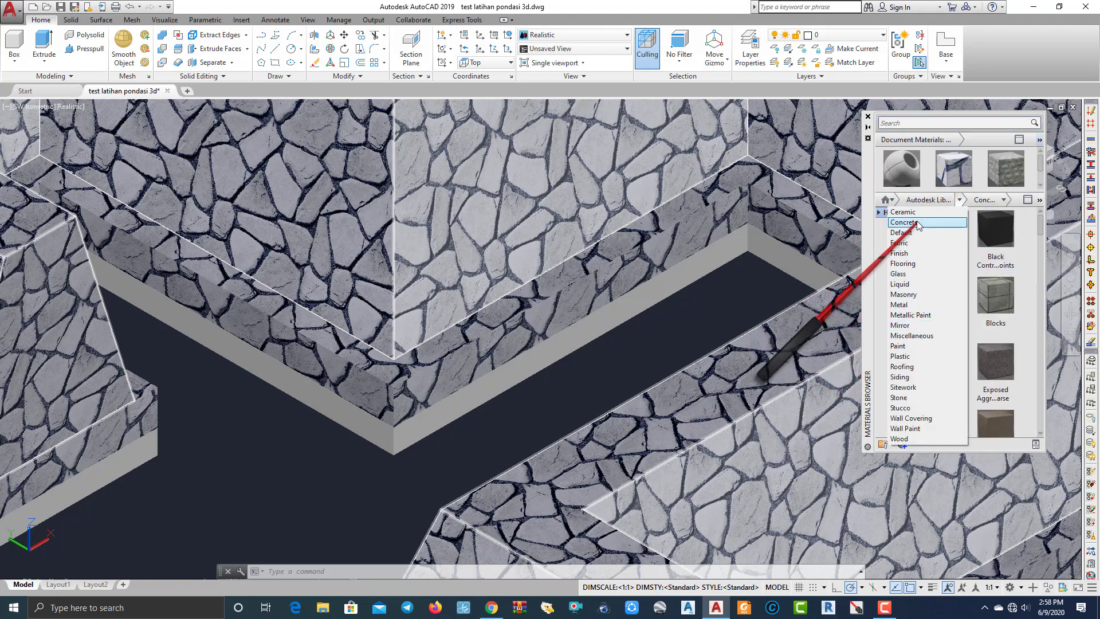
{"action": "left_click", "coordinate": [916, 386]}
{"action": "scroll", "coordinate": [1010, 338], "scroll_direction": "down", "scroll_amount": 10}
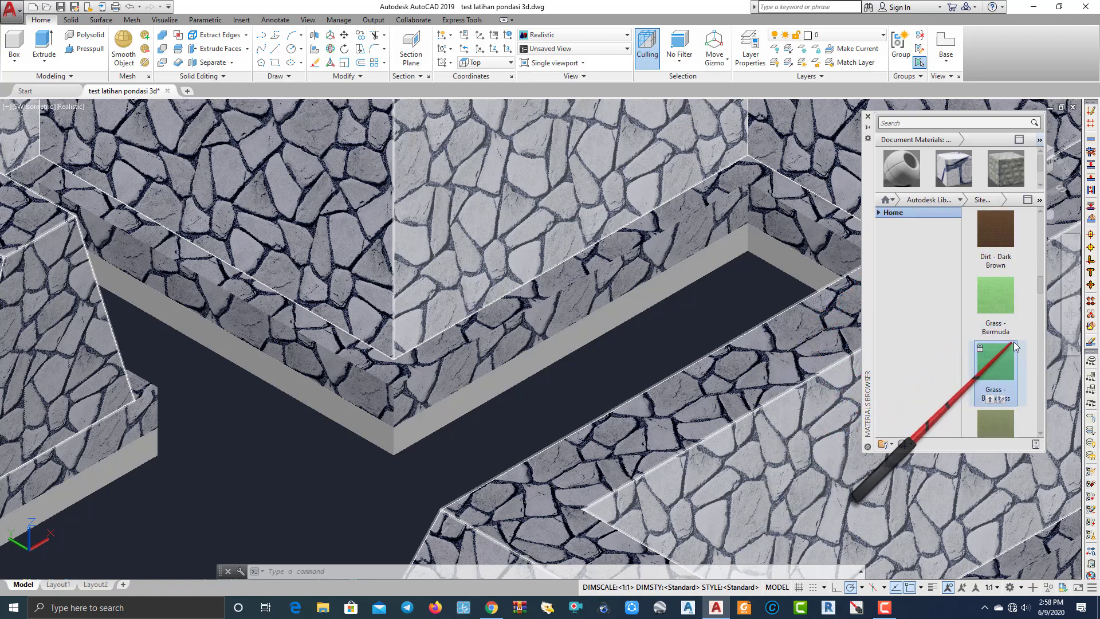
{"action": "scroll", "coordinate": [1022, 370], "scroll_direction": "down", "scroll_amount": 5}
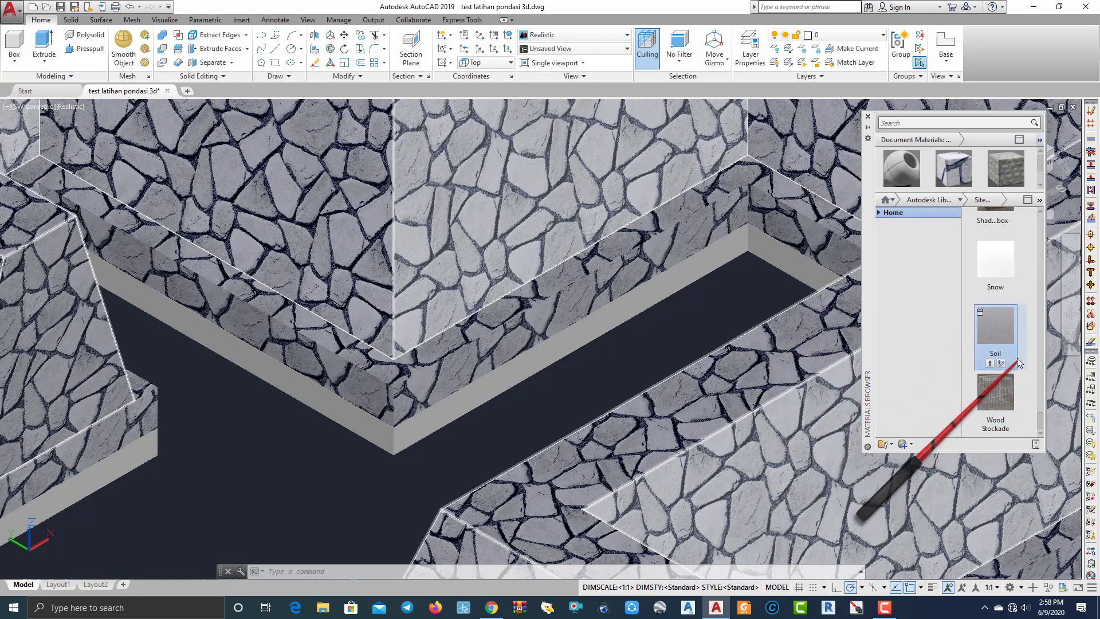
{"action": "scroll", "coordinate": [1002, 353], "scroll_direction": "up", "scroll_amount": 3}
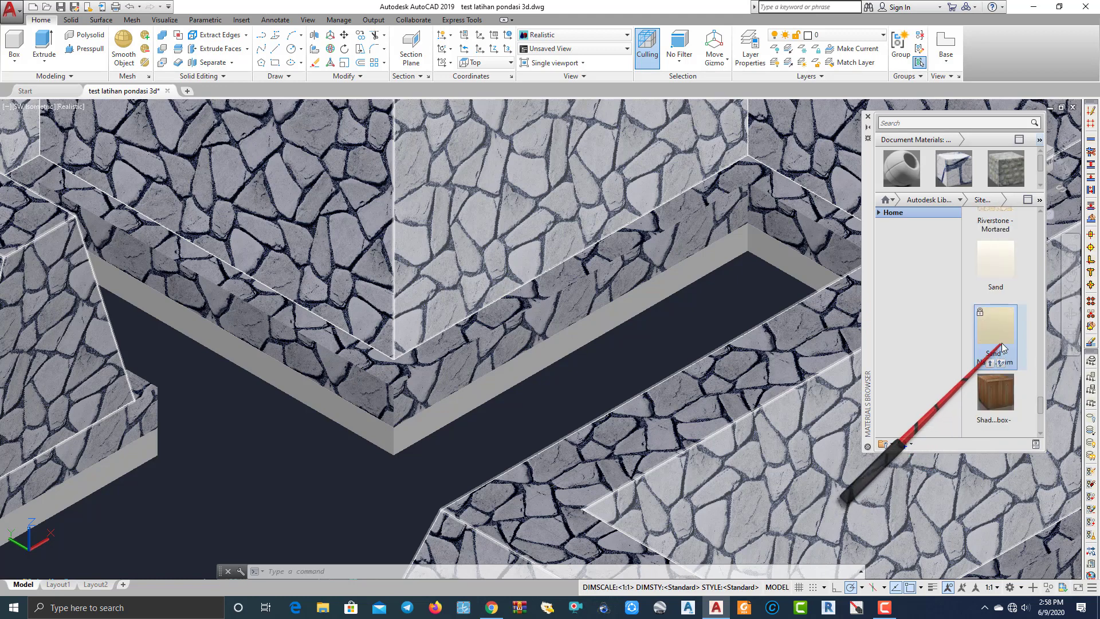
{"action": "scroll", "coordinate": [991, 309], "scroll_direction": "up", "scroll_amount": 4}
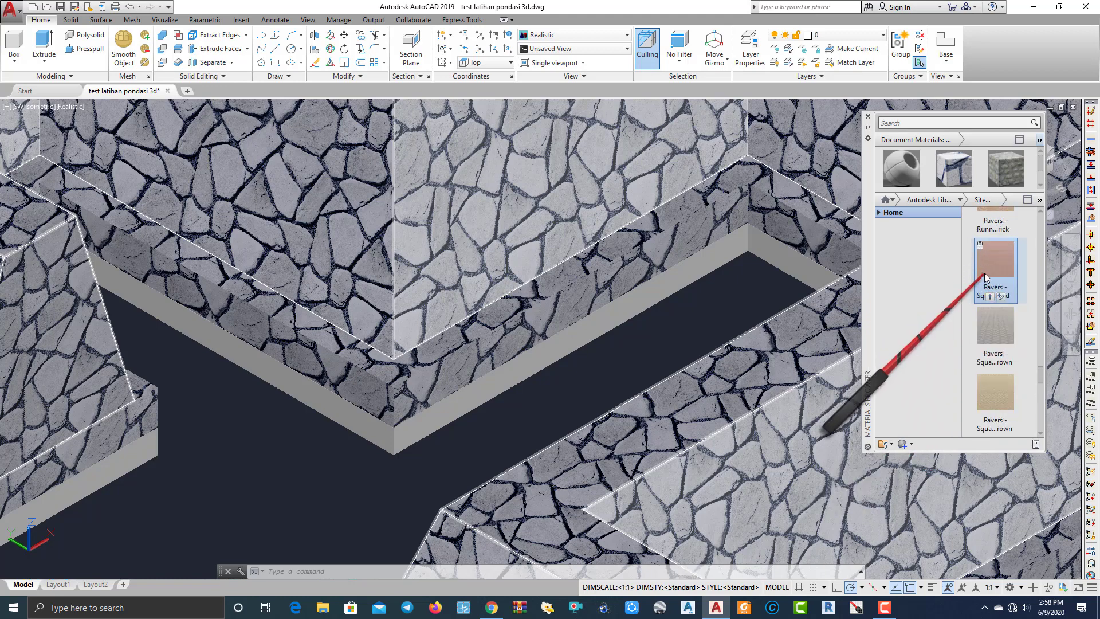
{"action": "scroll", "coordinate": [985, 277], "scroll_direction": "up", "scroll_amount": 5}
{"action": "scroll", "coordinate": [985, 280], "scroll_direction": "up", "scroll_amount": 5}
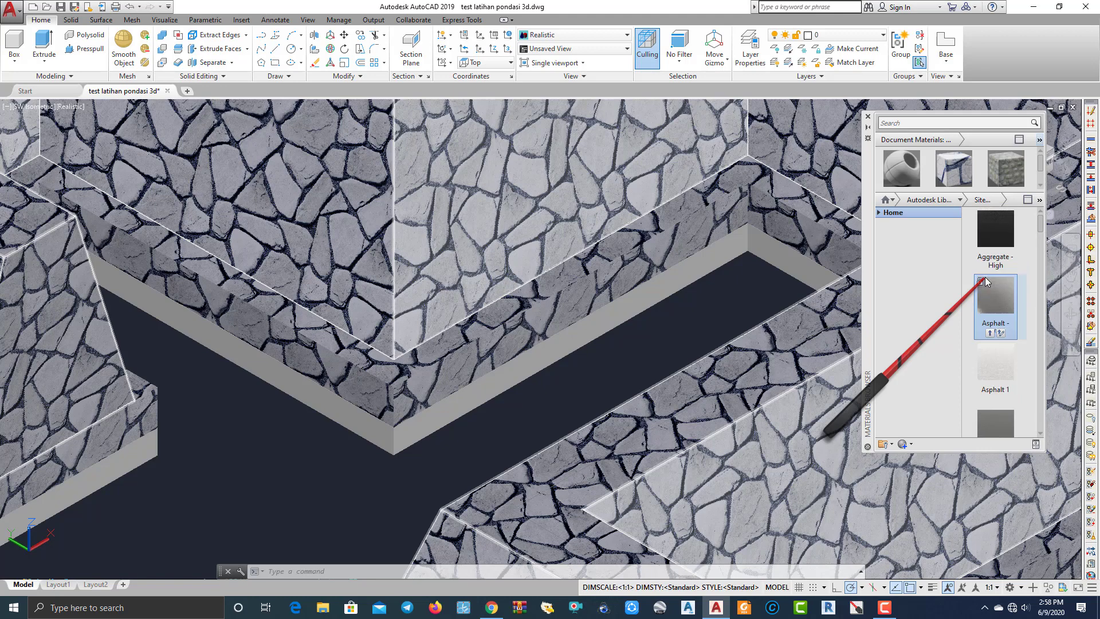
{"action": "scroll", "coordinate": [985, 283], "scroll_direction": "down", "scroll_amount": 5}
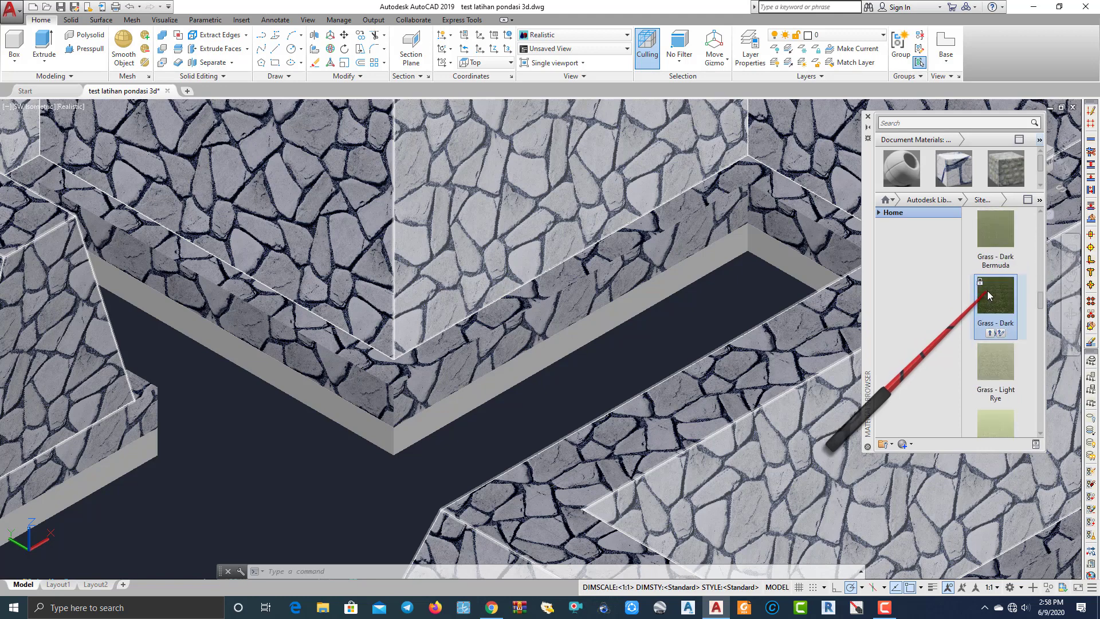
{"action": "scroll", "coordinate": [987, 295], "scroll_direction": "down", "scroll_amount": 5}
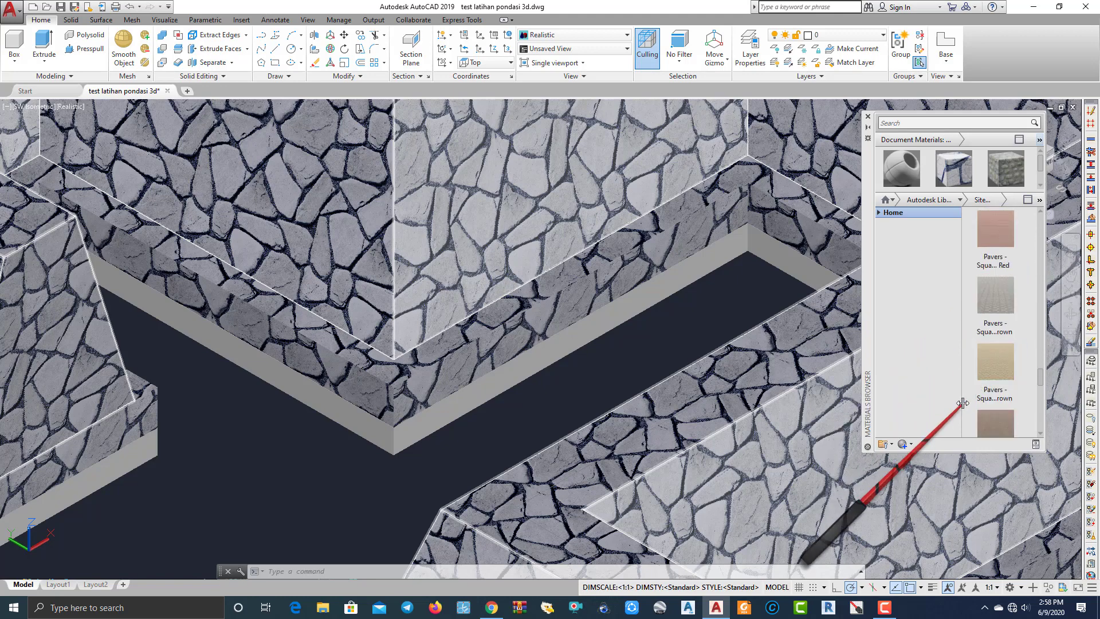
{"action": "scroll", "coordinate": [961, 403], "scroll_direction": "down", "scroll_amount": 10}
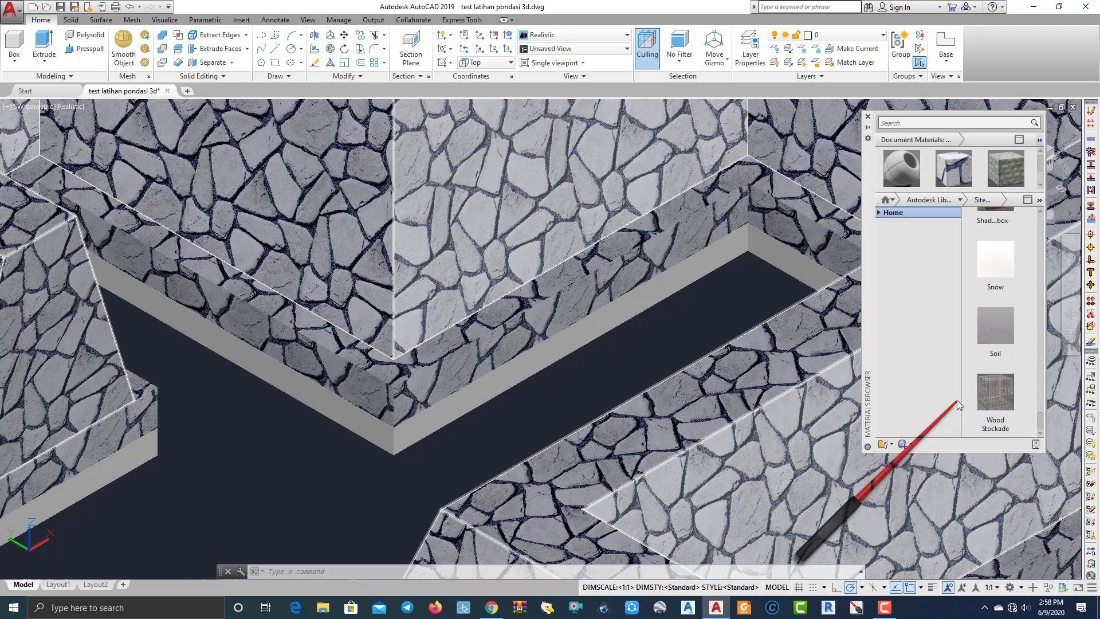
Apply the Sand material from the Sitework category to the Pasir Urug layer at the foundation's base.
{"action": "mouse_move", "coordinate": [986, 361]}
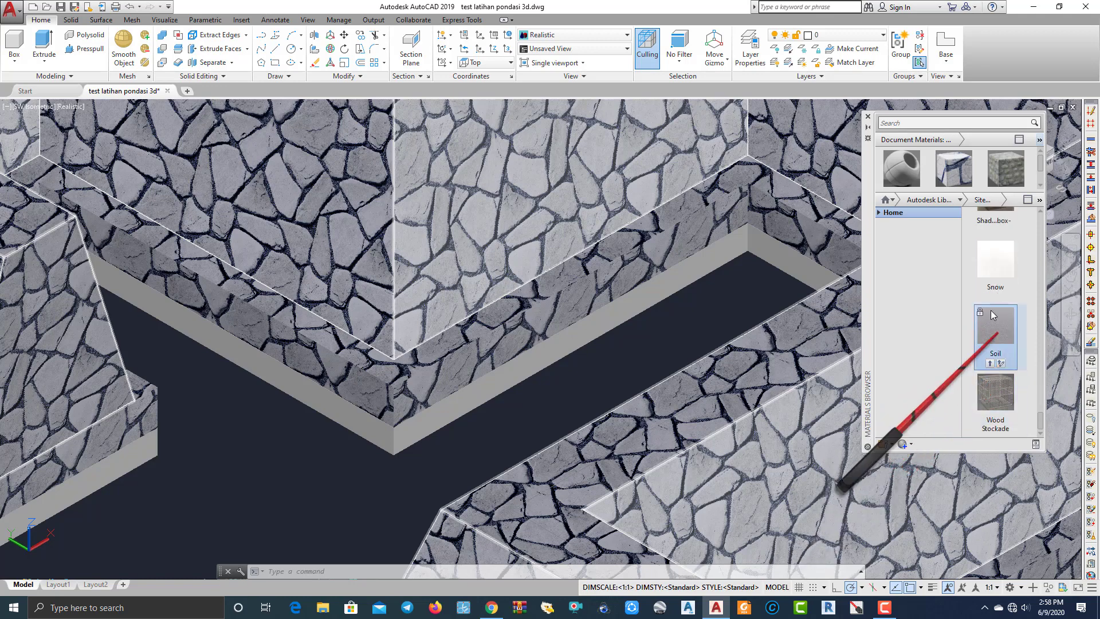
{"action": "scroll", "coordinate": [993, 312], "scroll_direction": "up", "scroll_amount": 3}
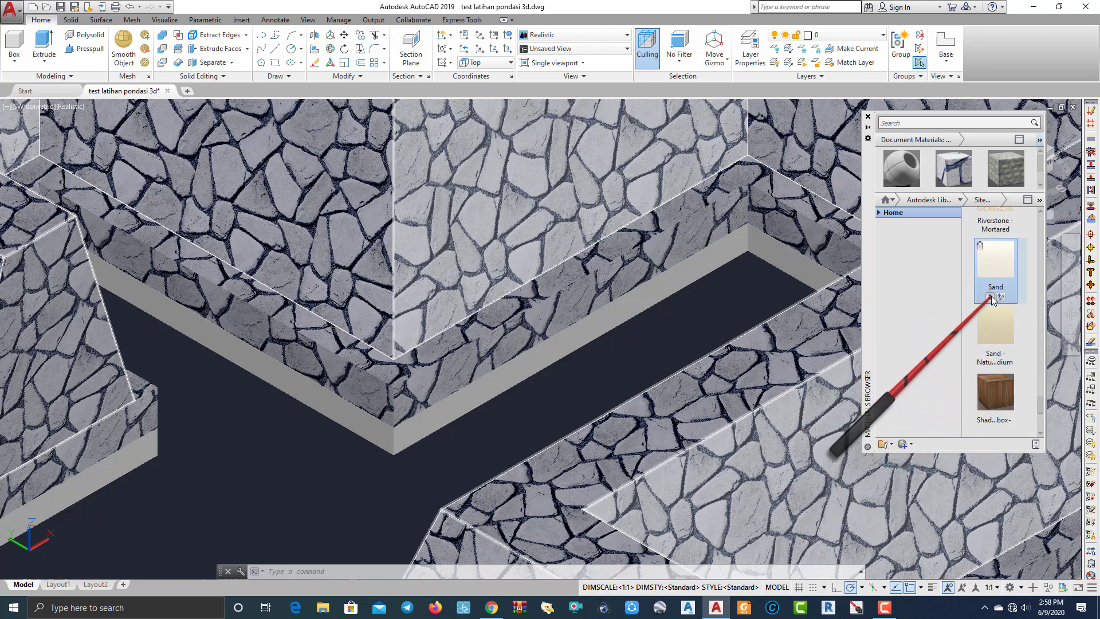
{"action": "left_click", "coordinate": [990, 297]}
{"action": "left_click_drag", "start_coordinate": [980, 297], "coordinate": [849, 202]}
{"action": "scroll", "coordinate": [597, 369], "scroll_direction": "up", "scroll_amount": 4}
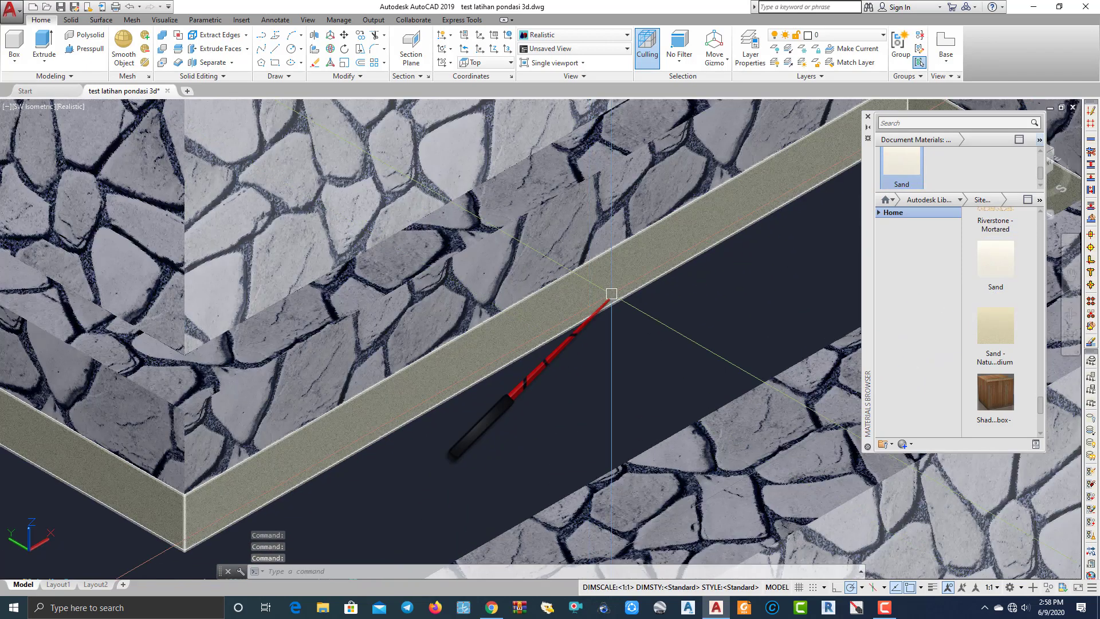
Examine the sand base and the stone layers above it around the foundation's inner corners.
{"action": "scroll", "coordinate": [611, 294], "scroll_direction": "up", "scroll_amount": 4}
{"action": "scroll", "coordinate": [694, 252], "scroll_direction": "down", "scroll_amount": 3}
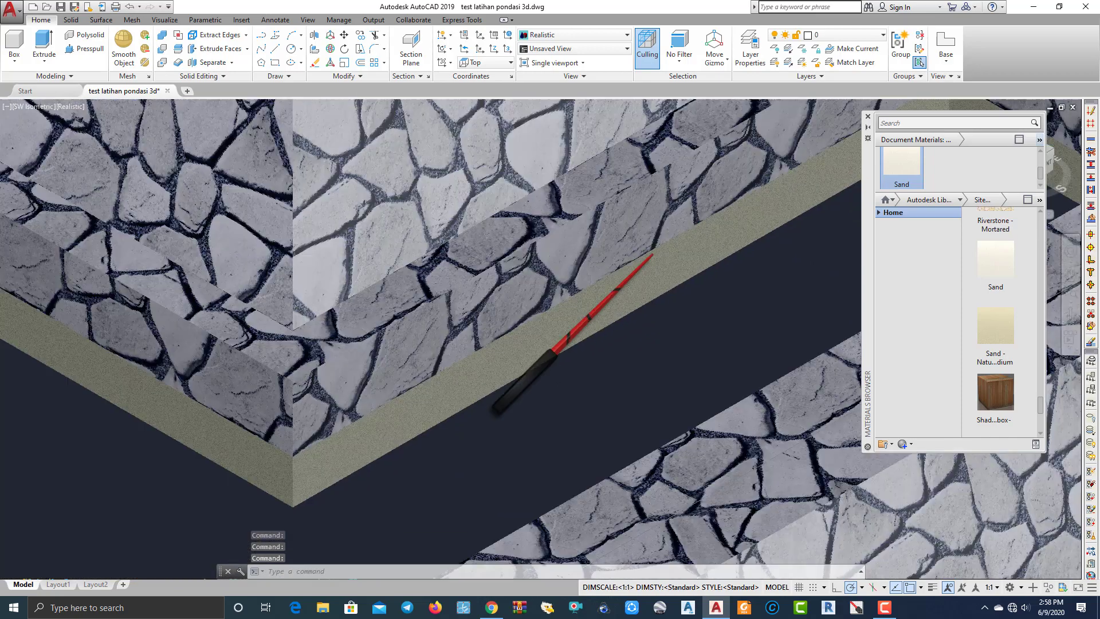
{"action": "scroll", "coordinate": [651, 254], "scroll_direction": "down", "scroll_amount": 5}
{"action": "scroll", "coordinate": [528, 270], "scroll_direction": "up", "scroll_amount": 3}
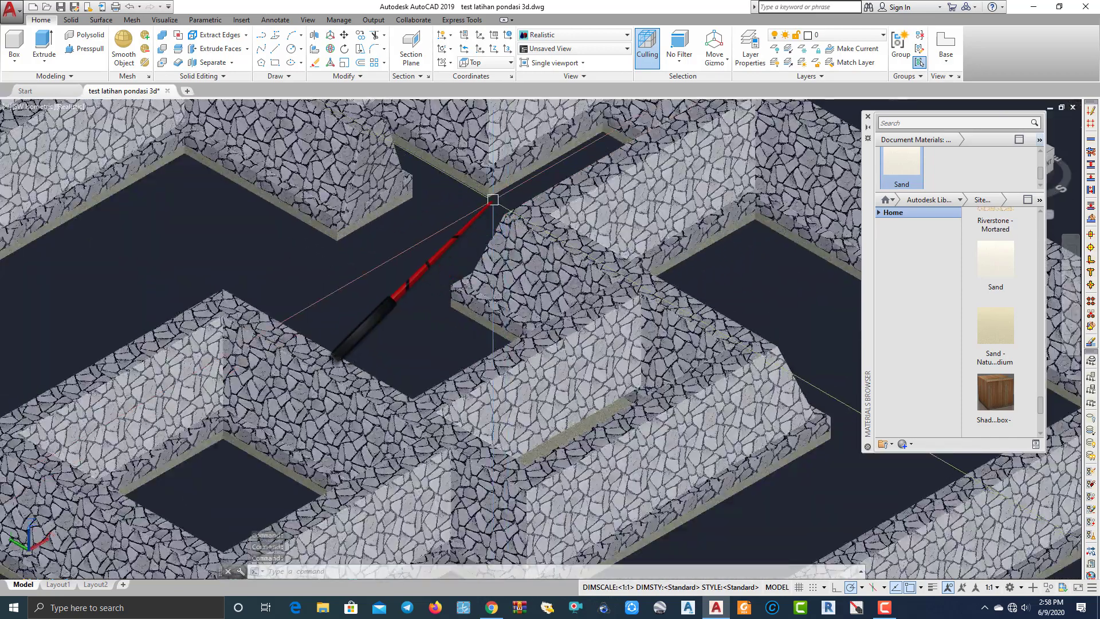
{"action": "left_click", "coordinate": [493, 200]}
{"action": "scroll", "coordinate": [504, 240], "scroll_direction": "up", "scroll_amount": 3}
{"action": "middle_click_drag", "start_coordinate": [513, 263], "coordinate": [527, 288]}
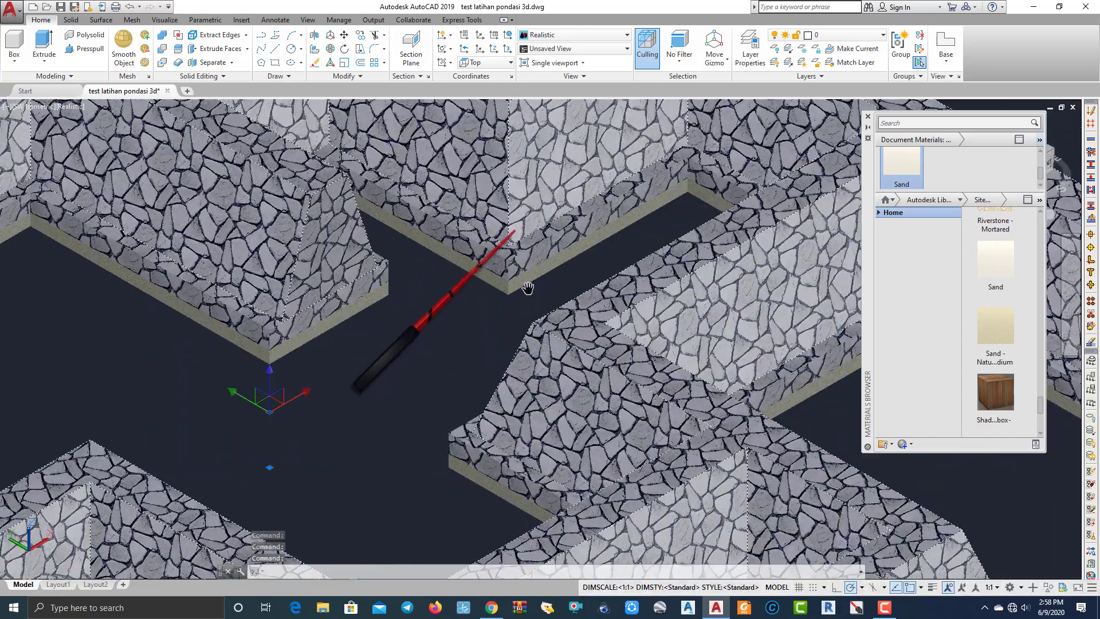
{"action": "scroll", "coordinate": [528, 288], "scroll_direction": "up", "scroll_amount": 2}
{"action": "key", "text": "Escape"}
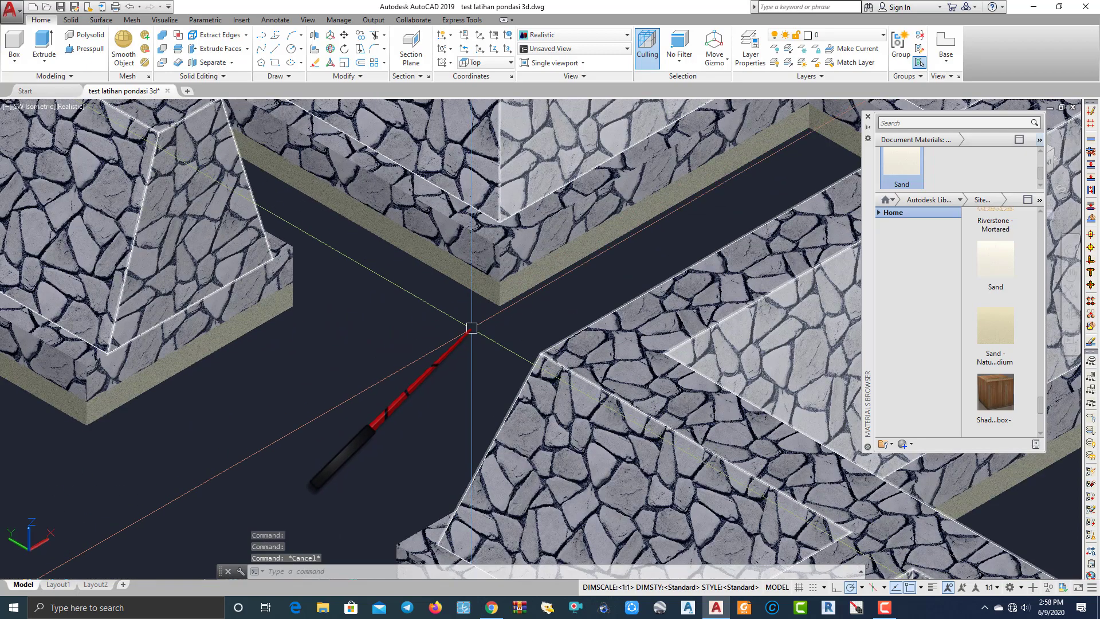
{"action": "scroll", "coordinate": [466, 320], "scroll_direction": "up", "scroll_amount": 4}
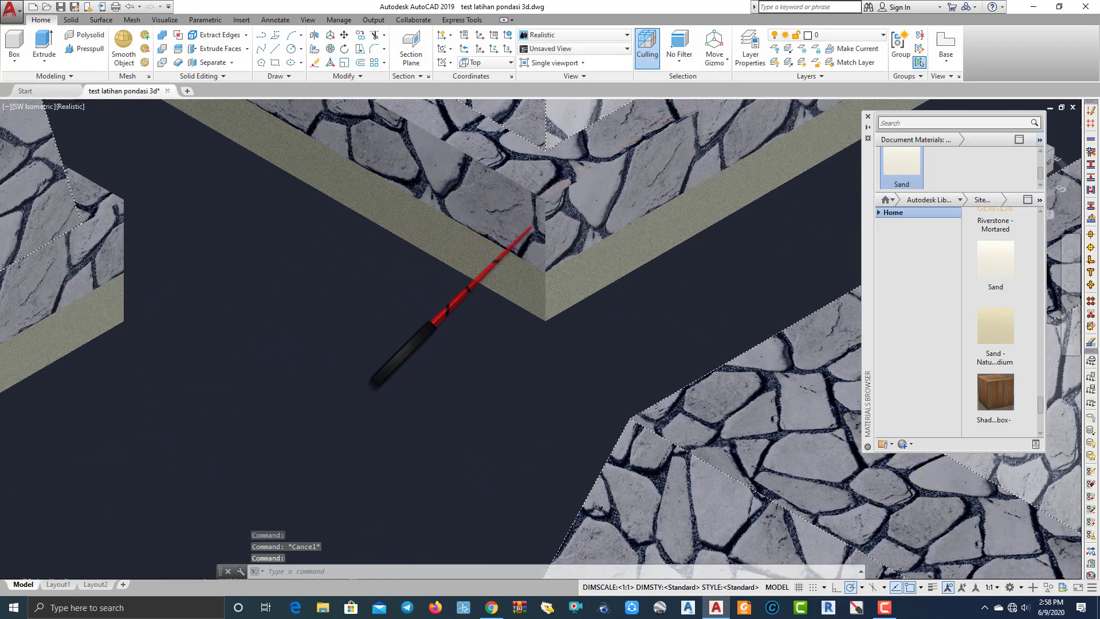
Hide the sloped stone foundation body so the Batu Kosong layer beneath it is exposed.
{"action": "scroll", "coordinate": [483, 223], "scroll_direction": "down", "scroll_amount": 8}
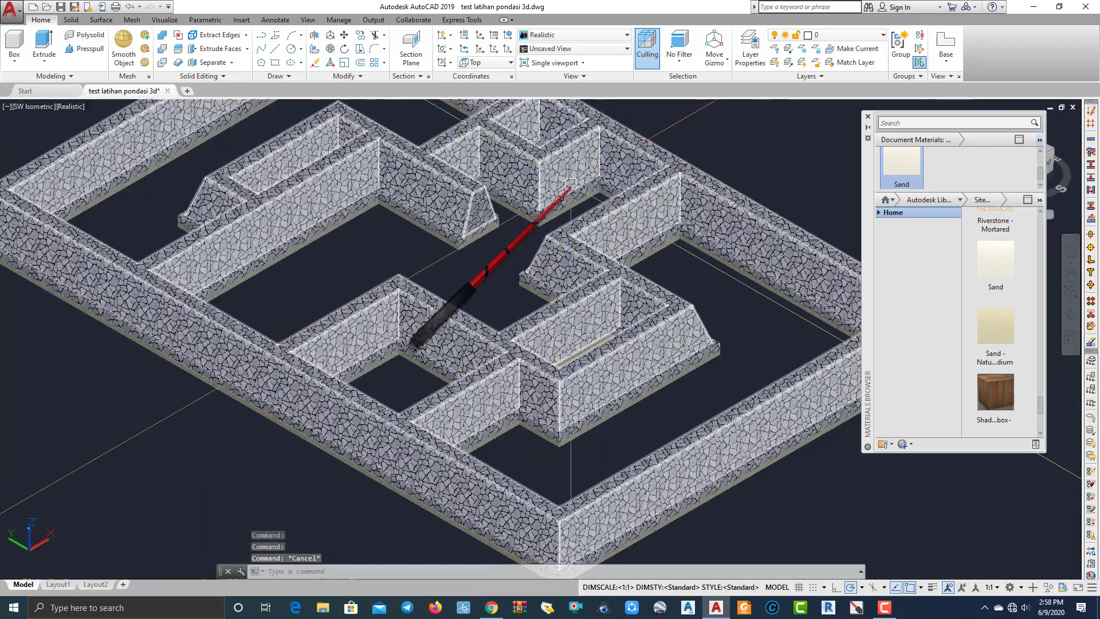
{"action": "right_click", "coordinate": [556, 169]}
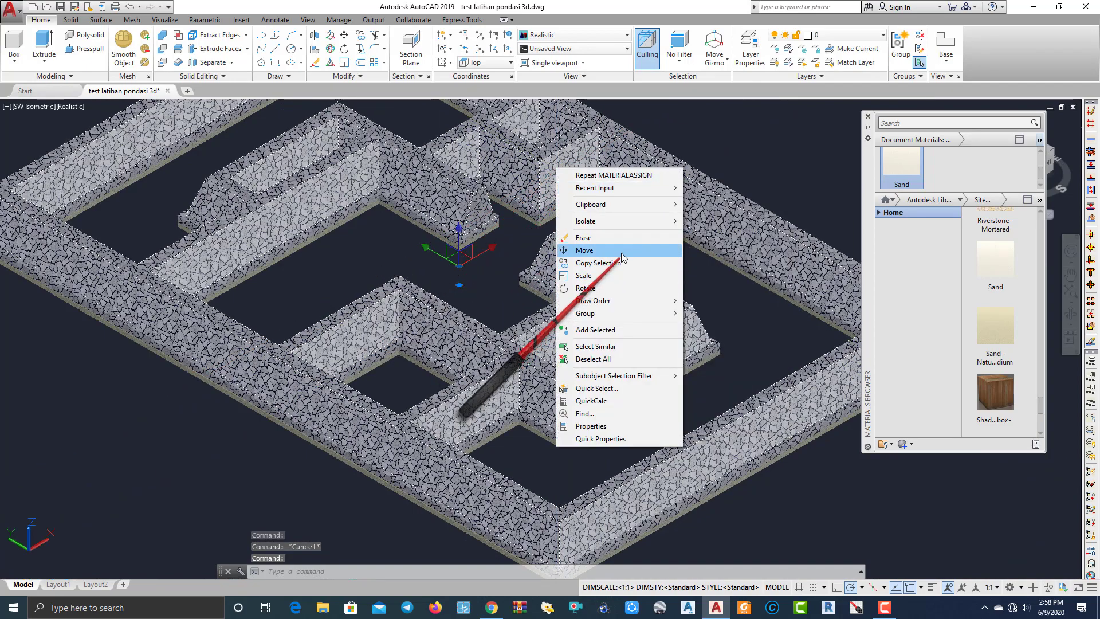
{"action": "left_click", "coordinate": [718, 234]}
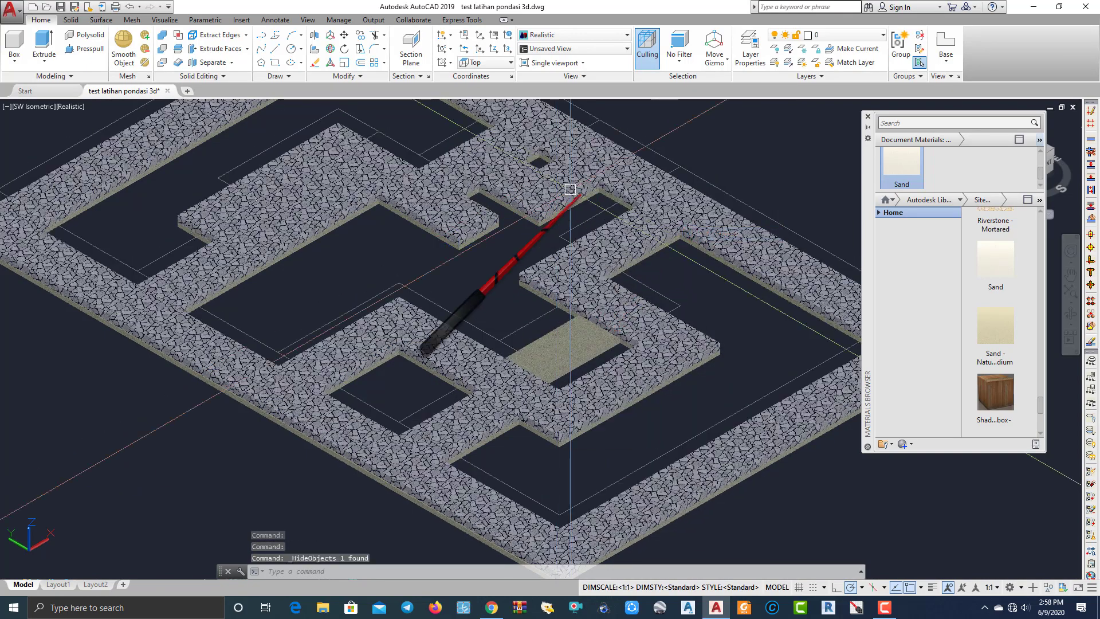
Apply the Rubble material from the document materials to the Batu Kosong layer above the sand base.
{"action": "scroll", "coordinate": [567, 278], "scroll_direction": "up", "scroll_amount": 6}
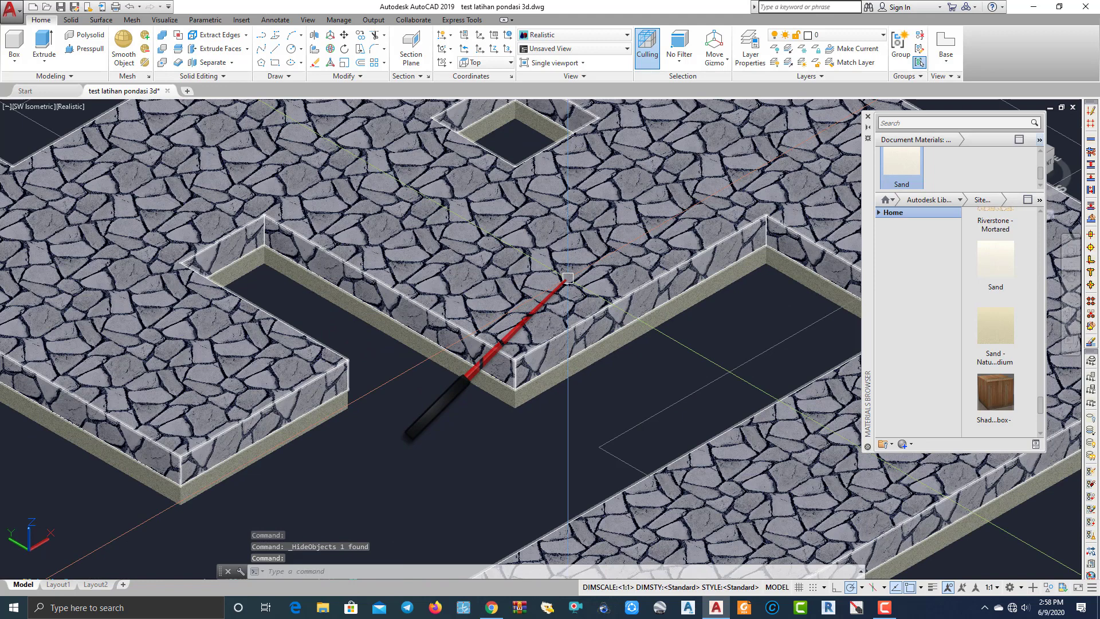
{"action": "left_click", "coordinate": [567, 279]}
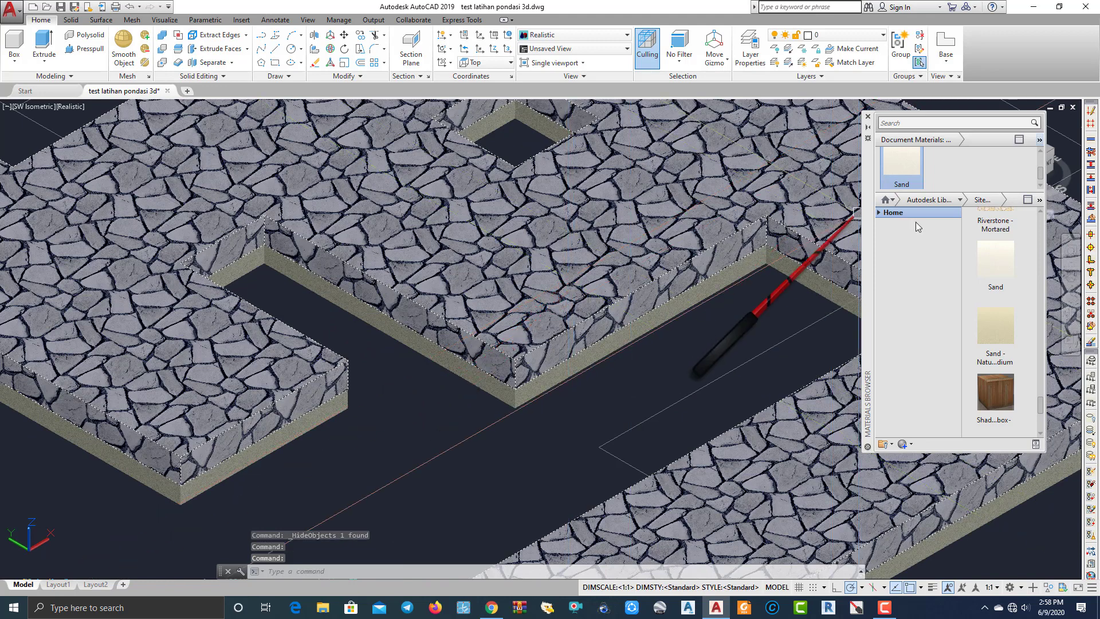
{"action": "scroll", "coordinate": [984, 226], "scroll_direction": "up", "scroll_amount": 4}
{"action": "scroll", "coordinate": [1012, 180], "scroll_direction": "up", "scroll_amount": 3}
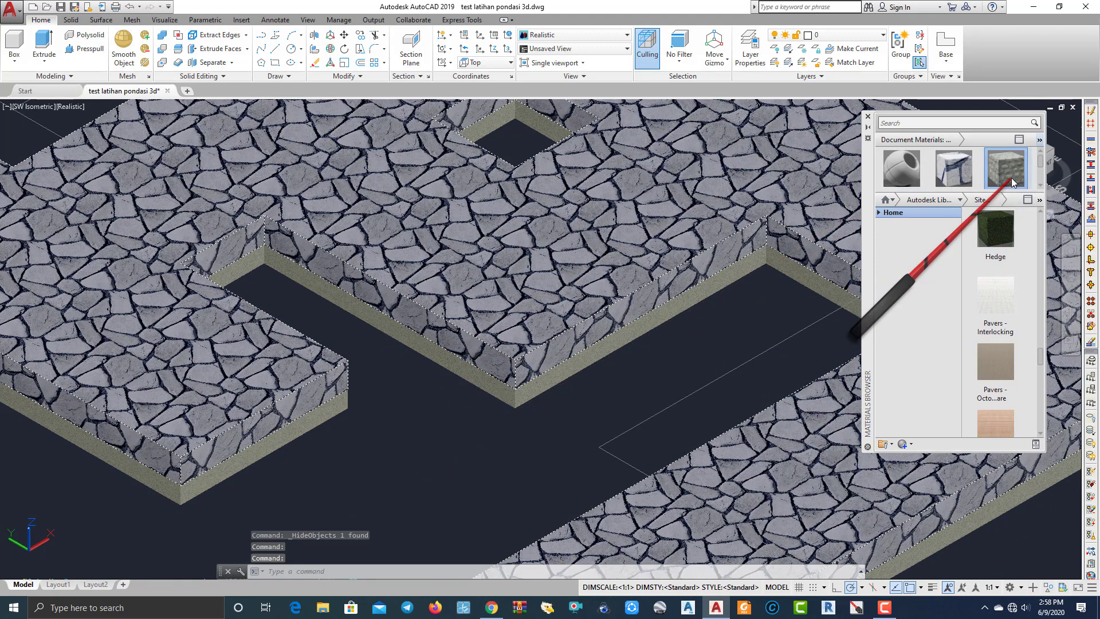
{"action": "left_click_drag", "start_coordinate": [1011, 177], "coordinate": [851, 221]}
{"action": "scroll", "coordinate": [592, 277], "scroll_direction": "down", "scroll_amount": 5}
{"action": "scroll", "coordinate": [592, 277], "scroll_direction": "up", "scroll_amount": 1}
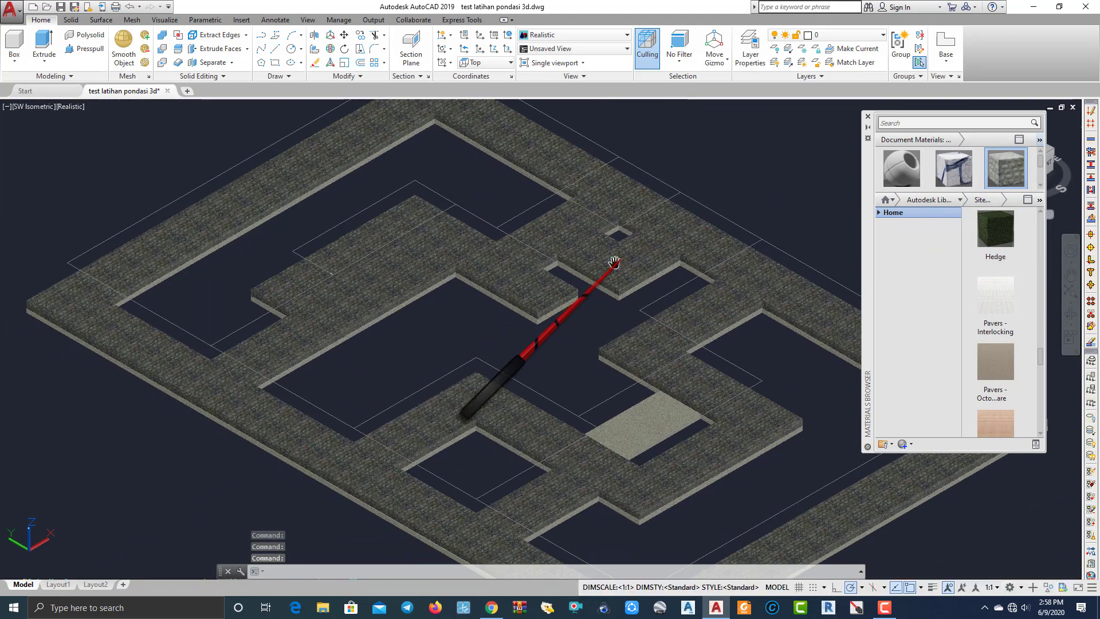
End the object isolation to redisplay the sloped foundation body, and inspect the three material layers together.
{"action": "right_click", "coordinate": [164, 141]}
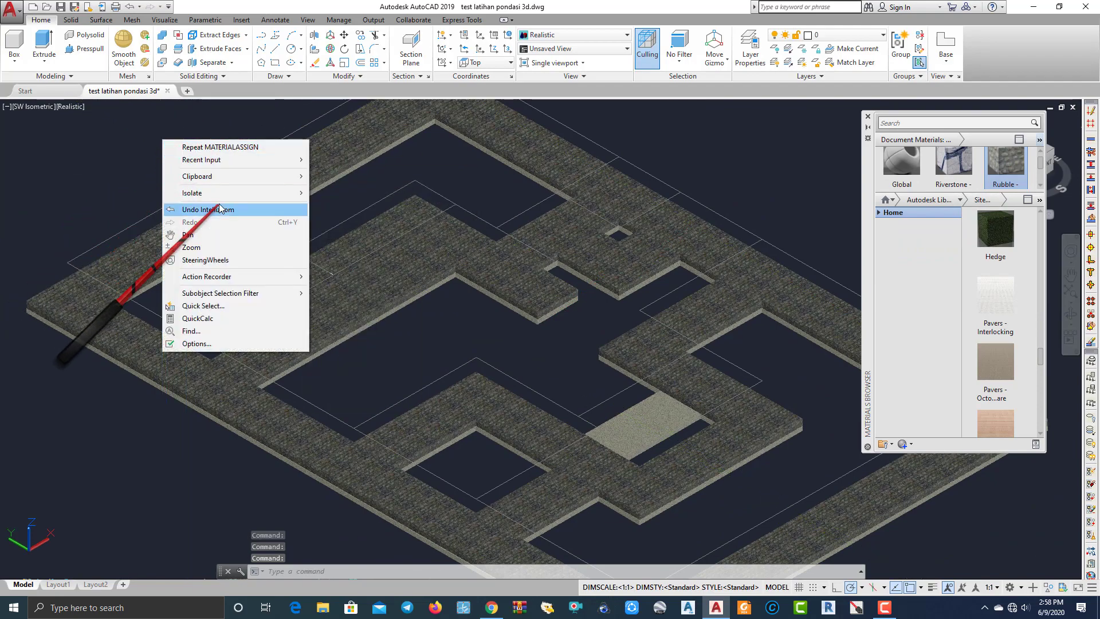
{"action": "mouse_move", "coordinate": [239, 195]}
{"action": "left_click", "coordinate": [341, 220]}
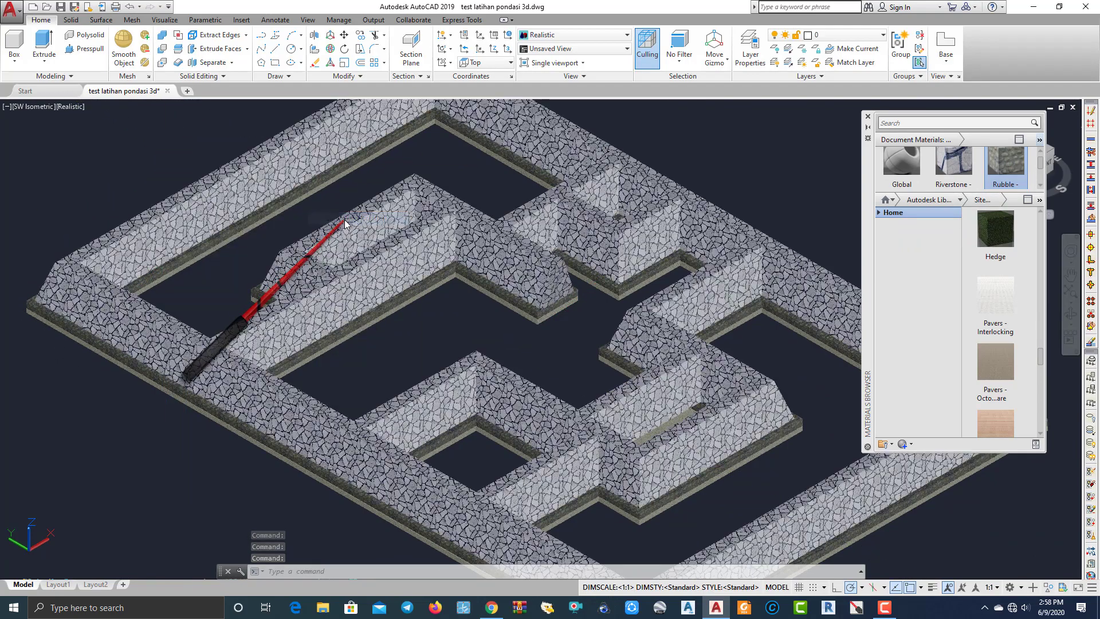
{"action": "scroll", "coordinate": [545, 364], "scroll_direction": "up", "scroll_amount": 5}
{"action": "scroll", "coordinate": [545, 364], "scroll_direction": "down", "scroll_amount": 5}
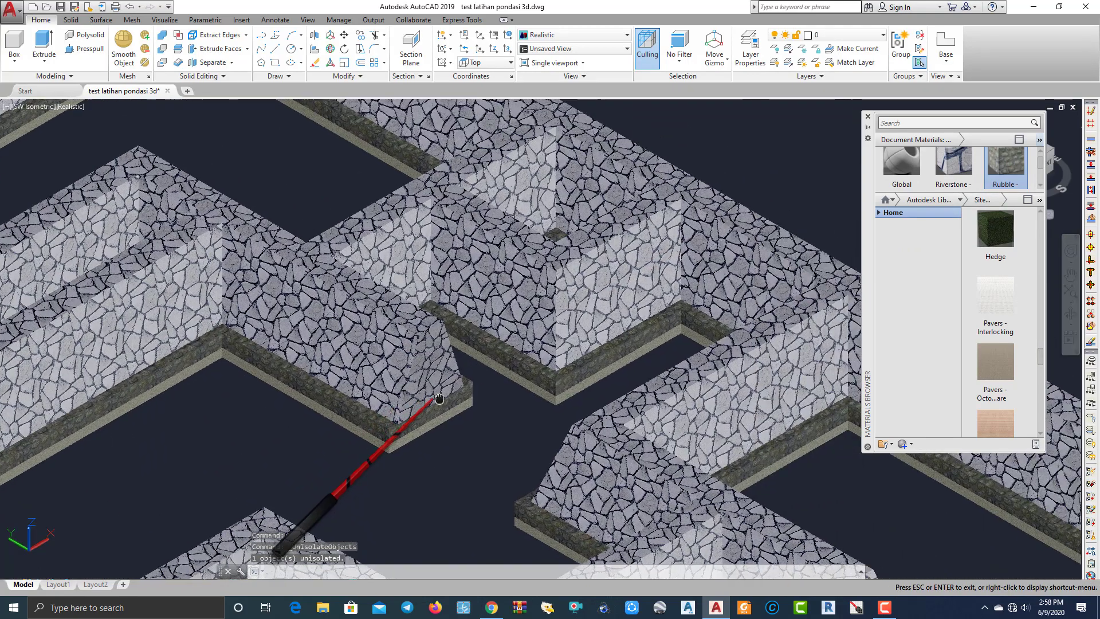
{"action": "key", "text": "Escape"}
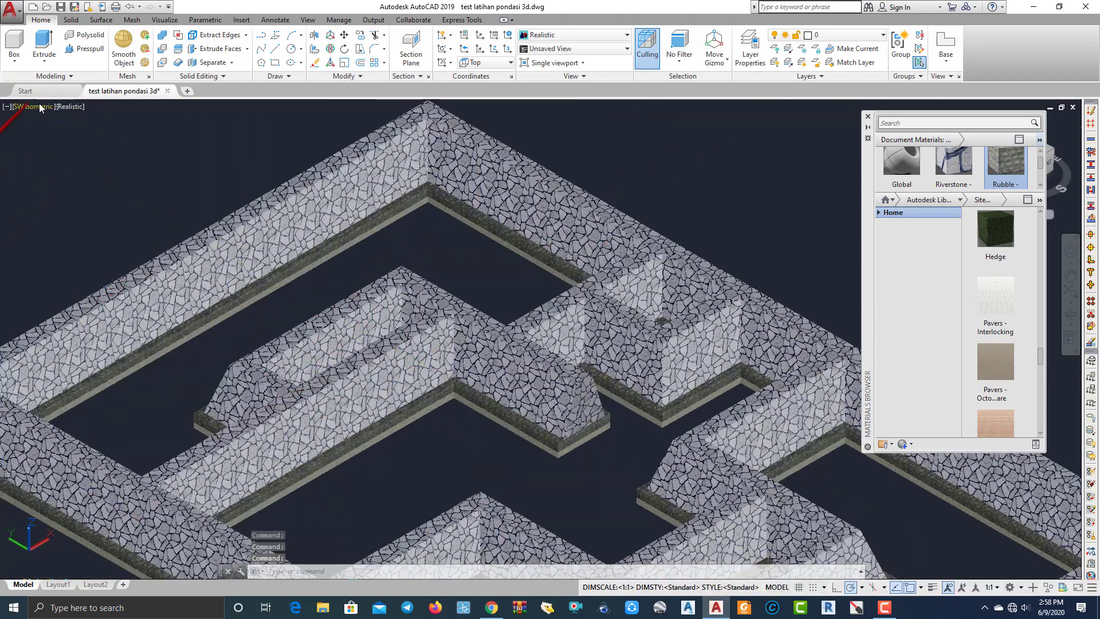
Show the model in the 2D Wireframe visual style from the Top view.
{"action": "left_click", "coordinate": [59, 105]}
{"action": "left_click", "coordinate": [73, 130]}
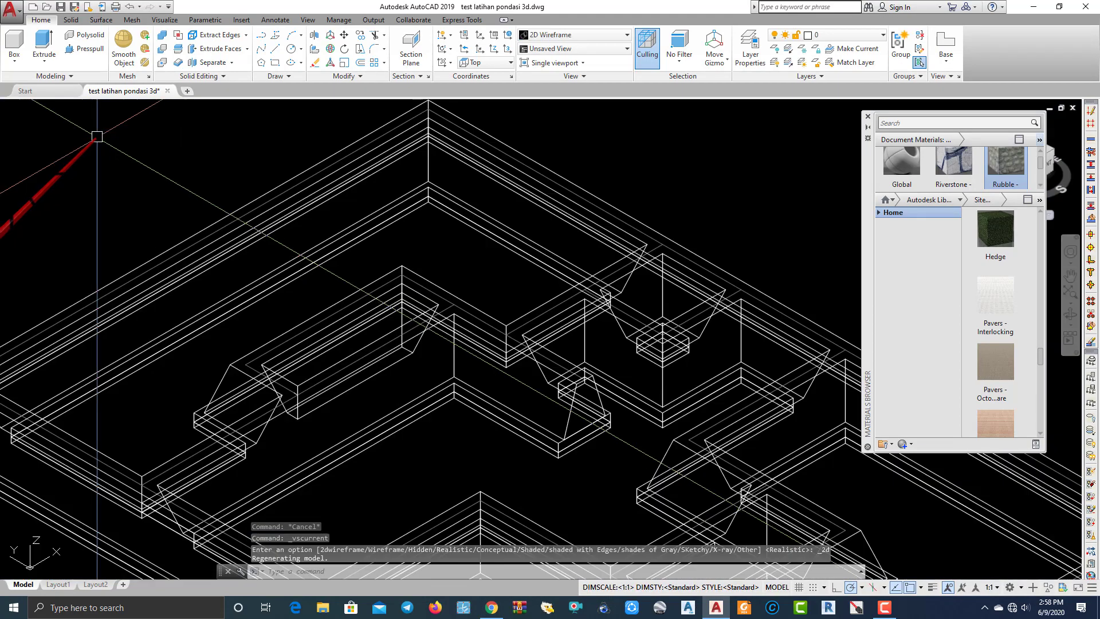
{"action": "left_click", "coordinate": [34, 106]}
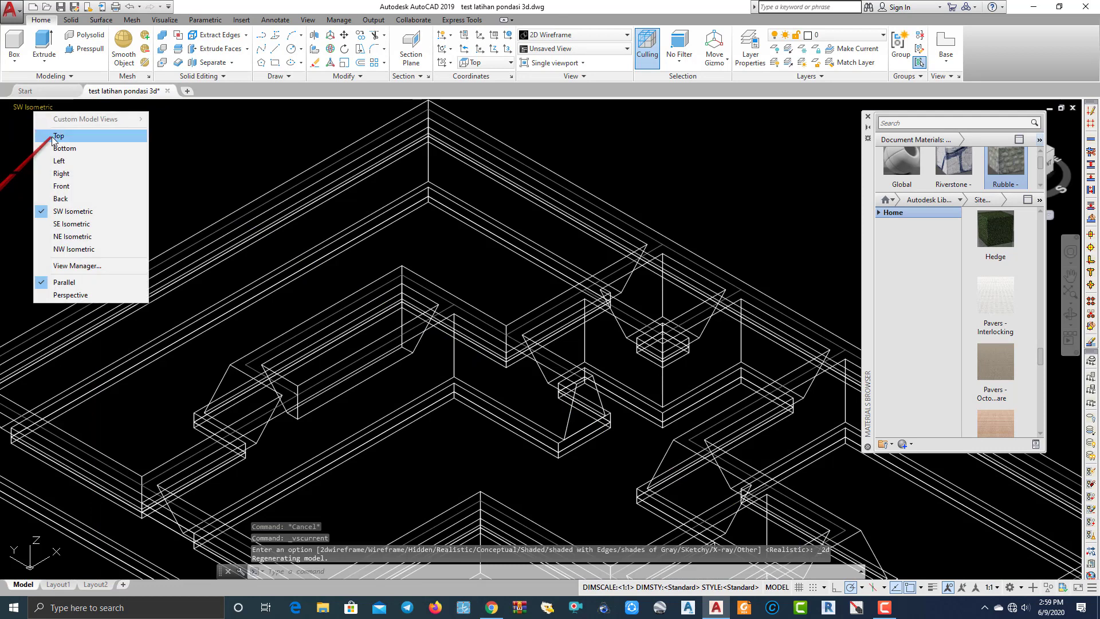
{"action": "left_click", "coordinate": [55, 133]}
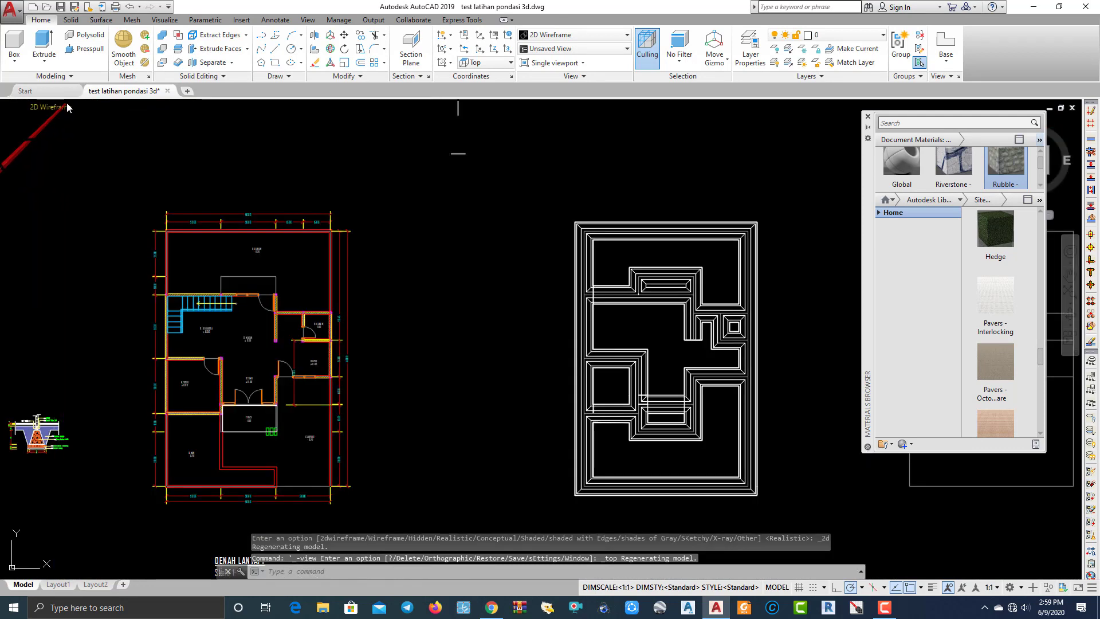
Set the visual style to Hidden and examine the foundation's layout in plan.
{"action": "left_click", "coordinate": [67, 107]}
{"action": "left_click", "coordinate": [98, 161]}
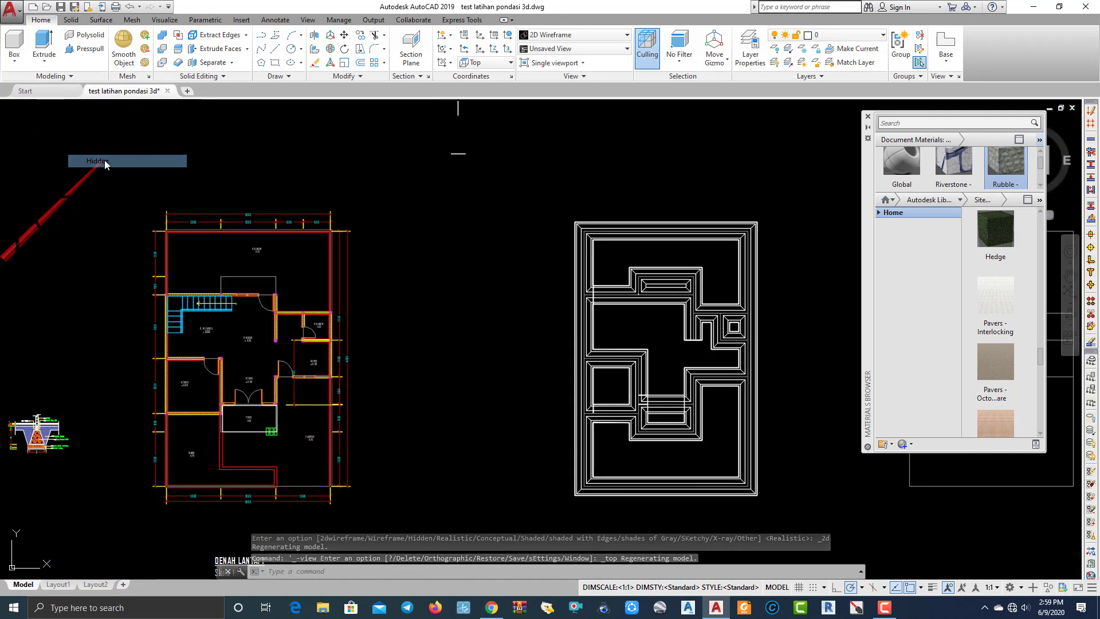
{"action": "scroll", "coordinate": [773, 327], "scroll_direction": "up", "scroll_amount": 4}
{"action": "scroll", "coordinate": [757, 327], "scroll_direction": "up", "scroll_amount": 3}
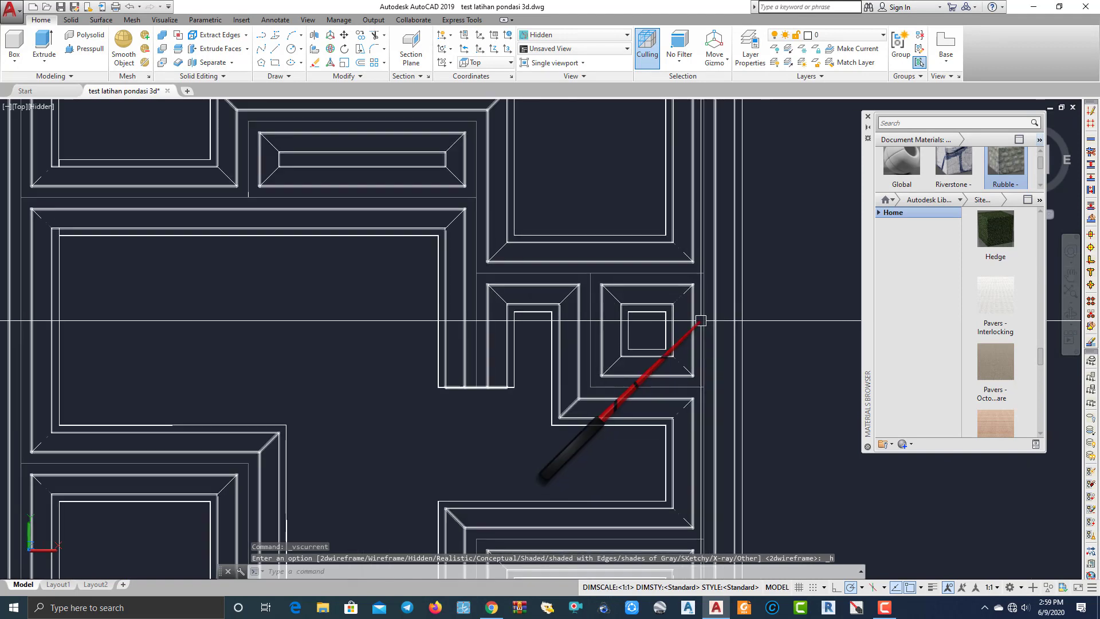
{"action": "scroll", "coordinate": [785, 306], "scroll_direction": "down", "scroll_amount": 2}
{"action": "middle_click_drag", "start_coordinate": [797, 326], "coordinate": [826, 266]}
{"action": "mouse_move", "coordinate": [796, 361]}
{"action": "middle_mouse_down"}
{"action": "mouse_move", "coordinate": [754, 409]}
{"action": "mouse_move", "coordinate": [720, 410]}
{"action": "middle_mouse_up"}
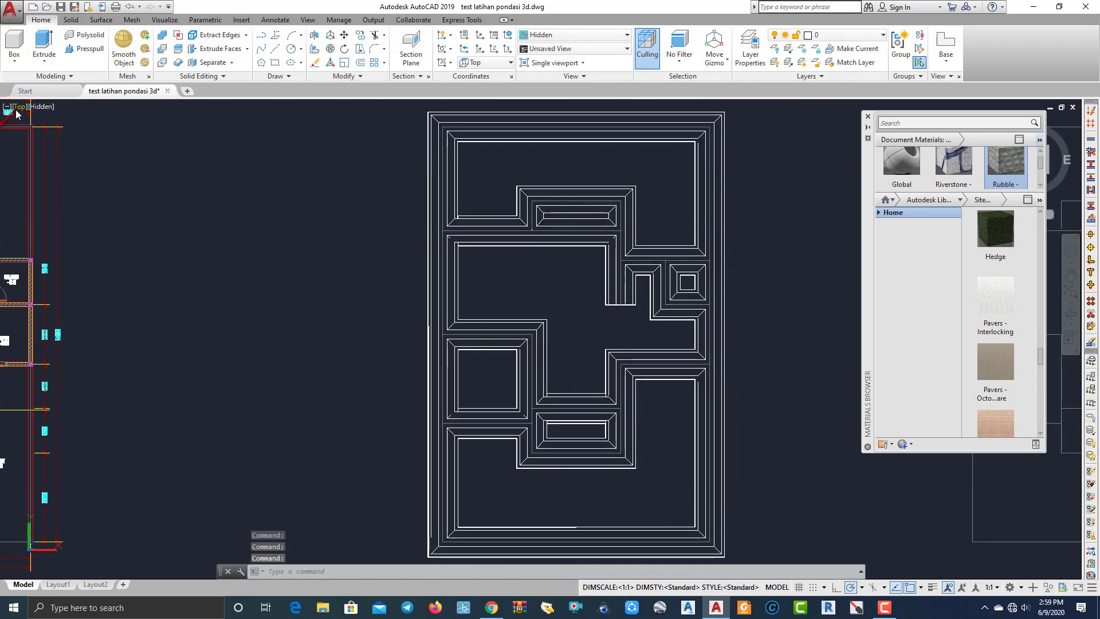
Return to the SW Isometric view with the Realistic visual style and frame the whole foundation.
{"action": "left_click", "coordinate": [19, 106]}
{"action": "left_click", "coordinate": [101, 212]}
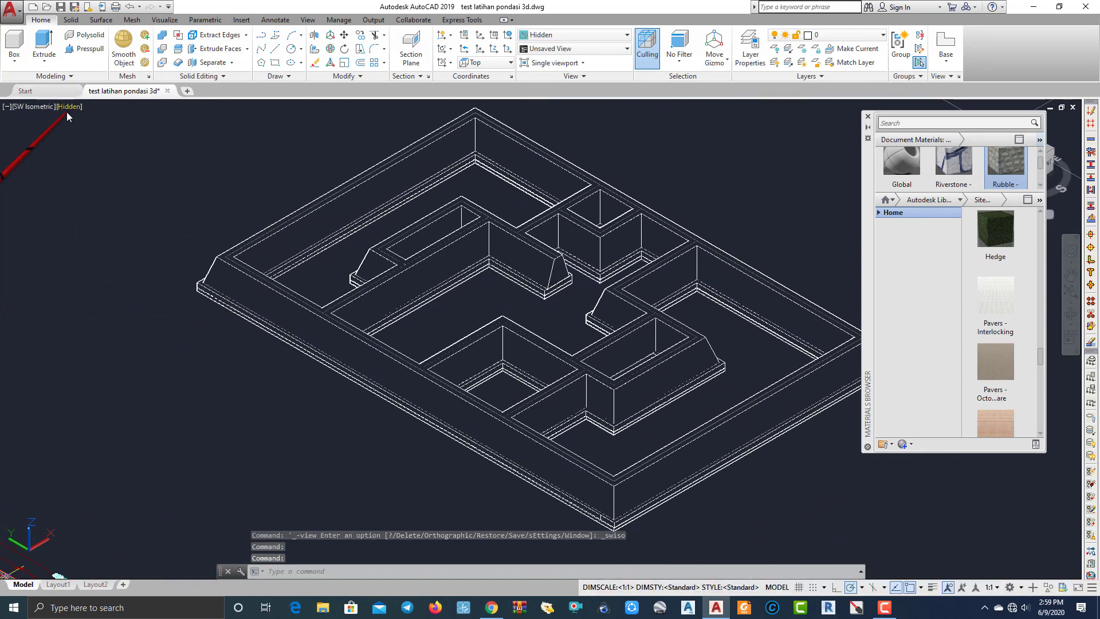
{"action": "left_click", "coordinate": [67, 107]}
{"action": "left_click", "coordinate": [108, 175]}
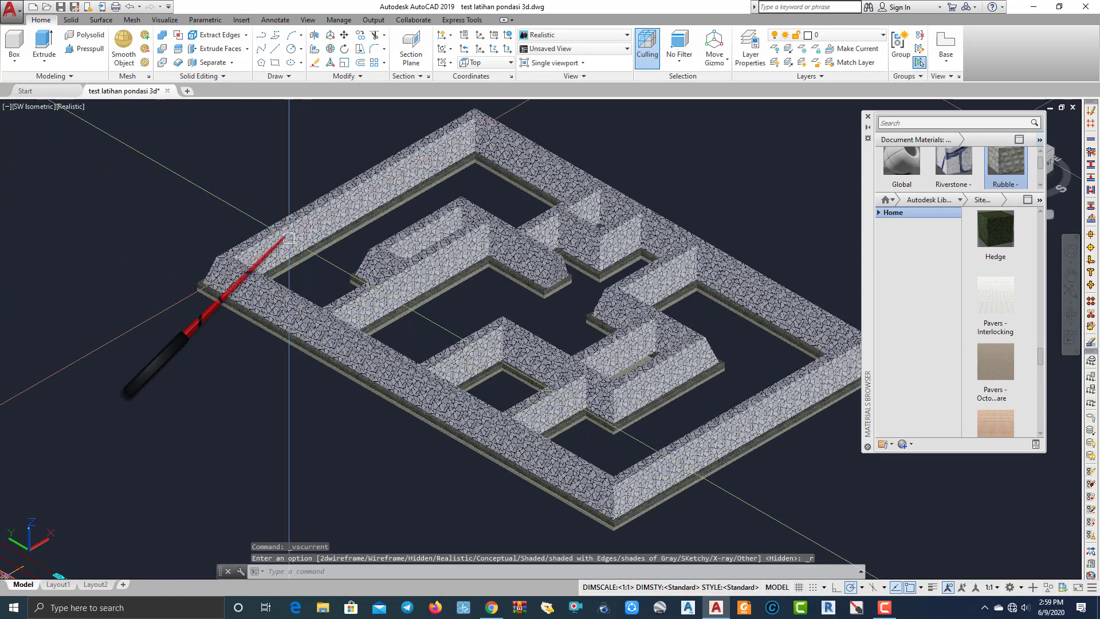
{"action": "middle_click_drag", "start_coordinate": [329, 267], "coordinate": [236, 253]}
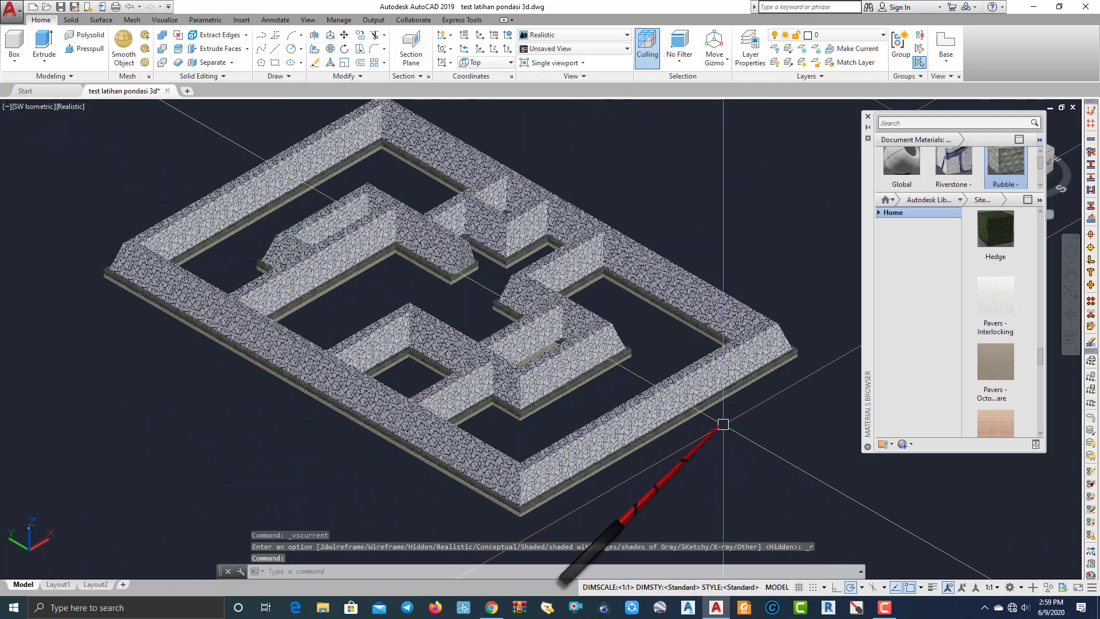
{"action": "middle_click_drag", "start_coordinate": [724, 422], "coordinate": [779, 473]}
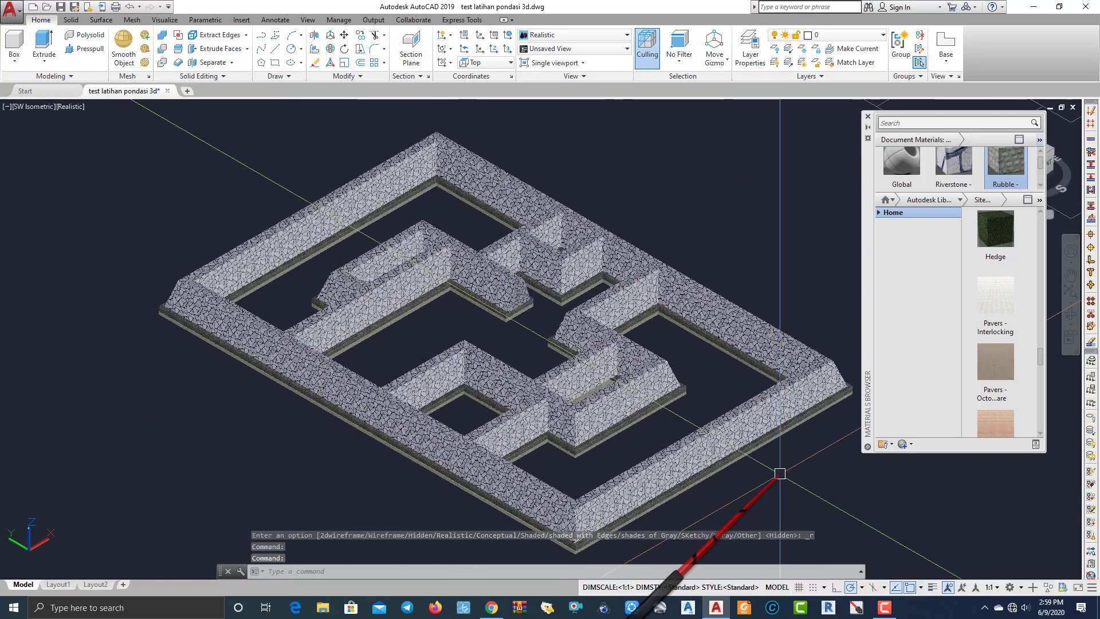